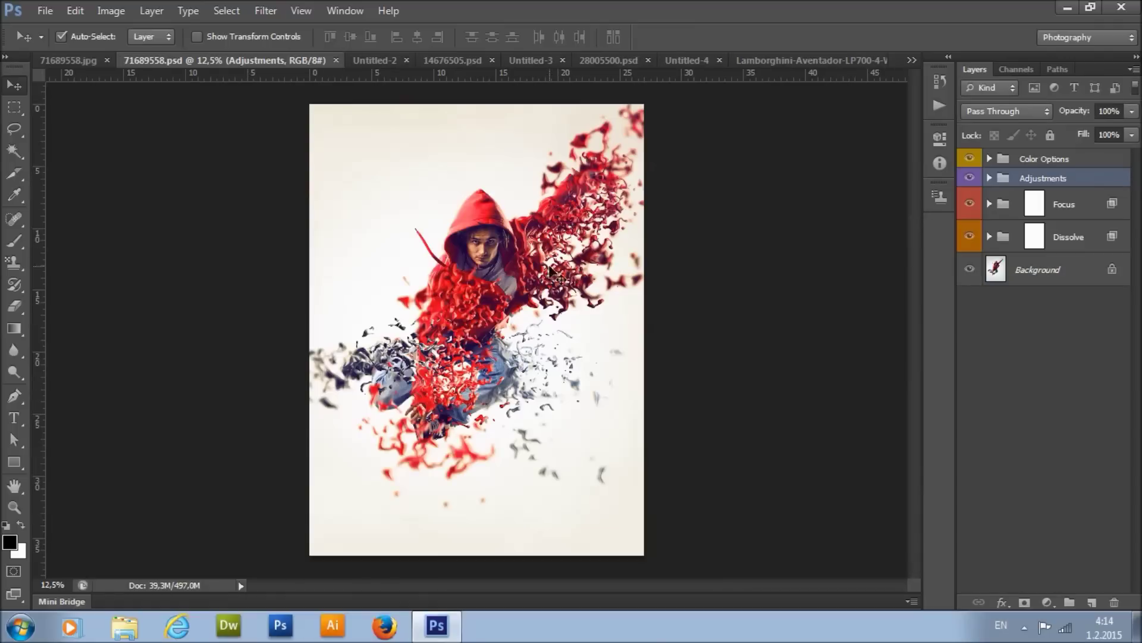
Step: Zoom in on the red-hooded dancer in 71689558.psd and examine the dispersion effect
{"action": "key", "text": "z"}
{"action": "left_click", "coordinate": [580, 301]}
{"action": "left_click", "coordinate": [489, 284]}
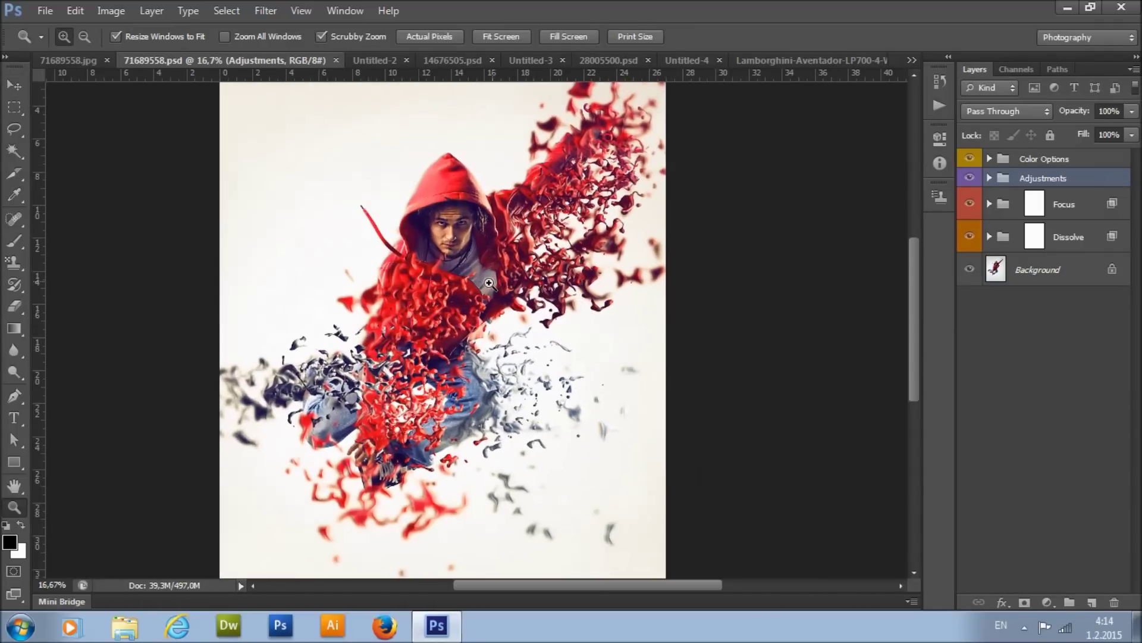
{"action": "scroll", "coordinate": [489, 284], "scroll_direction": "up", "scroll_amount": 3}
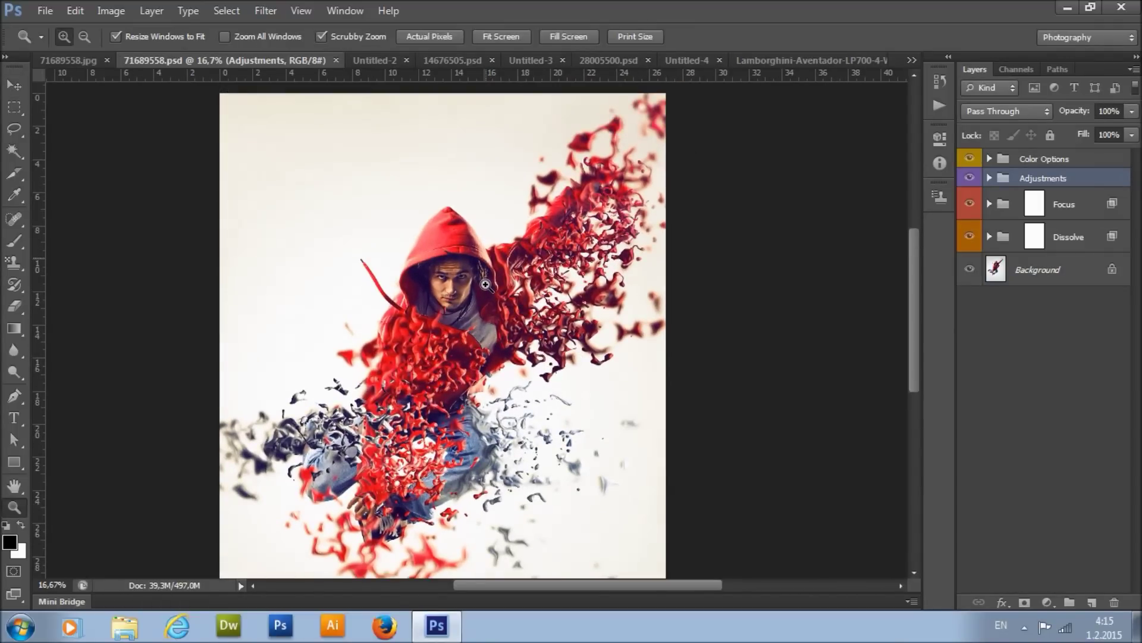
{"action": "scroll", "coordinate": [488, 288], "scroll_direction": "down", "scroll_amount": 2}
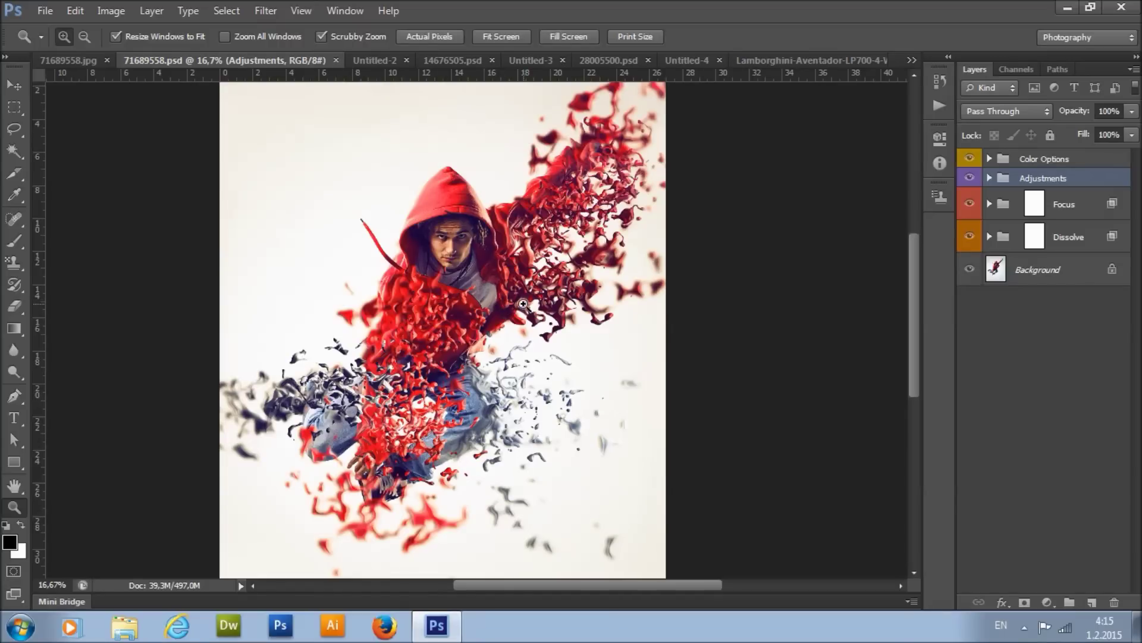
Step: Compare the source photos Untitled-2, Untitled-3 and Untitled-4 with the effect versions in 14676505.psd, 28005500.psd and the Lamborghini file
{"action": "left_click", "coordinate": [371, 61]}
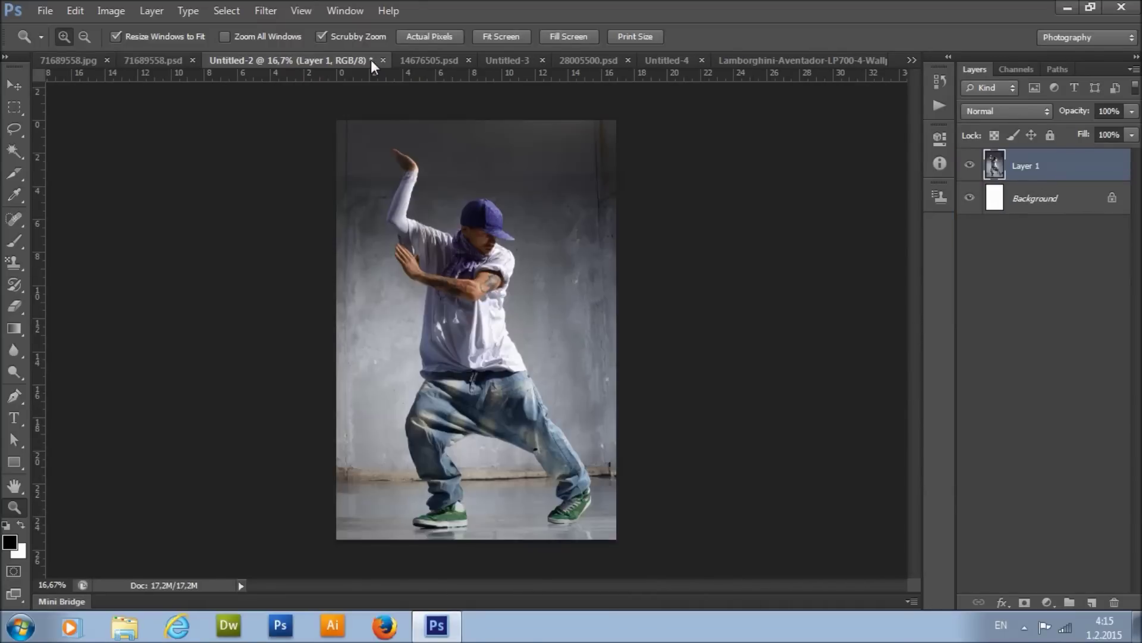
{"action": "left_click", "coordinate": [427, 60]}
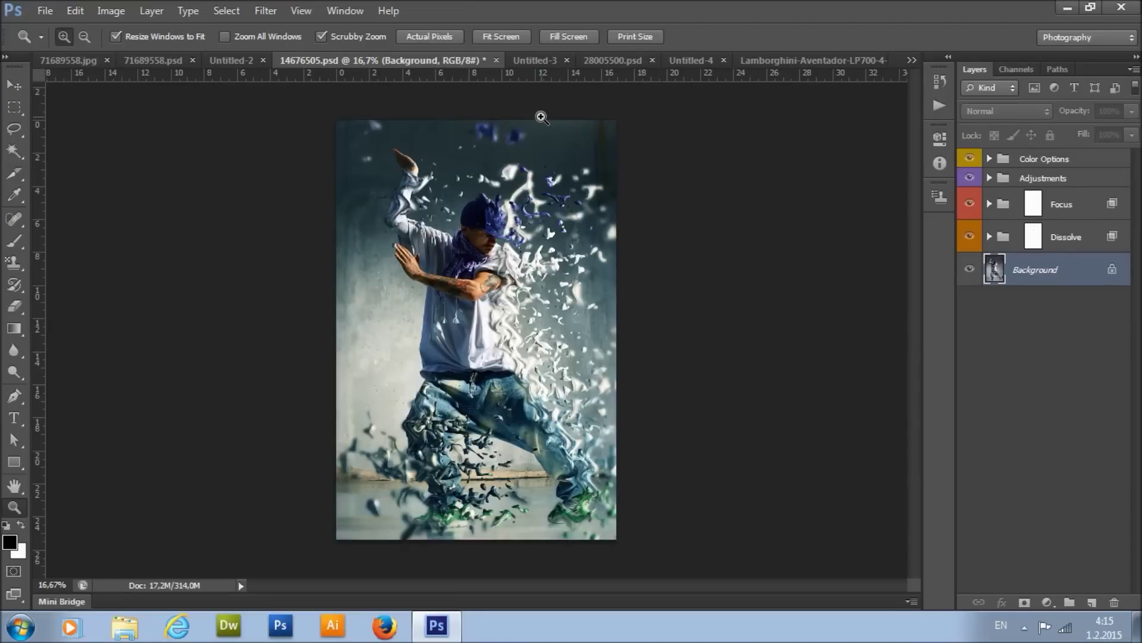
{"action": "left_click", "coordinate": [522, 61]}
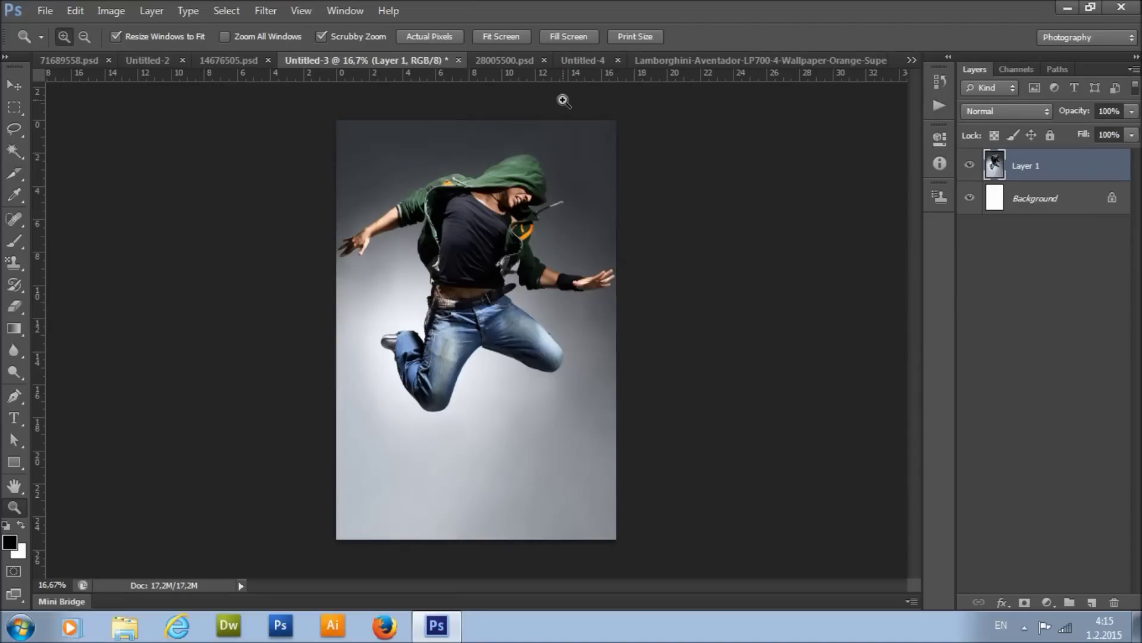
{"action": "left_click", "coordinate": [506, 59]}
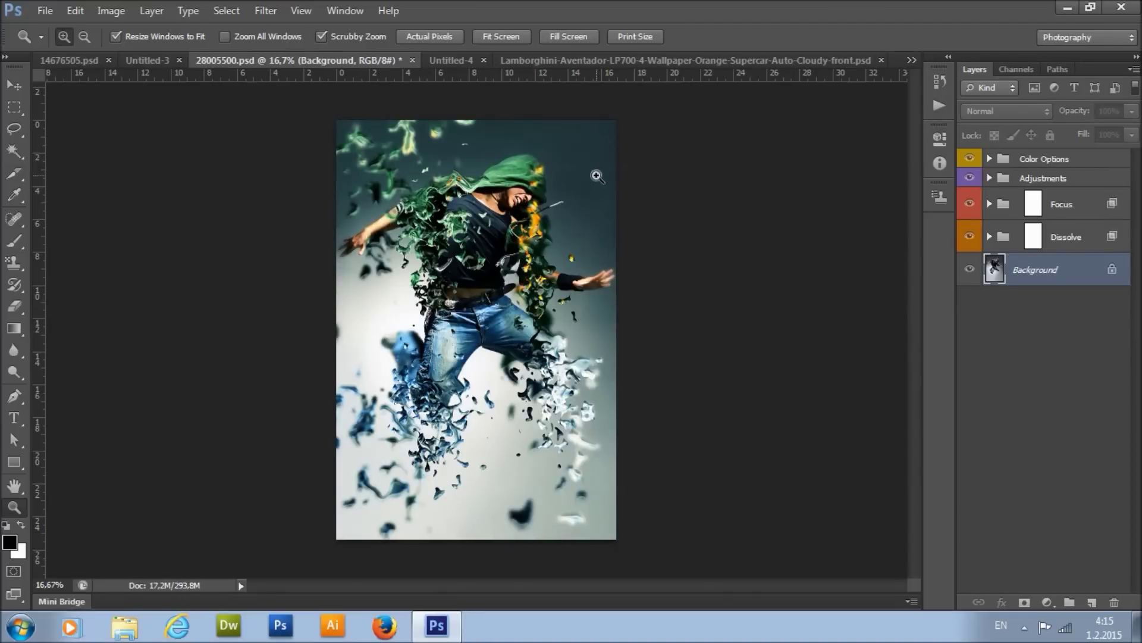
{"action": "left_click", "coordinate": [472, 238]}
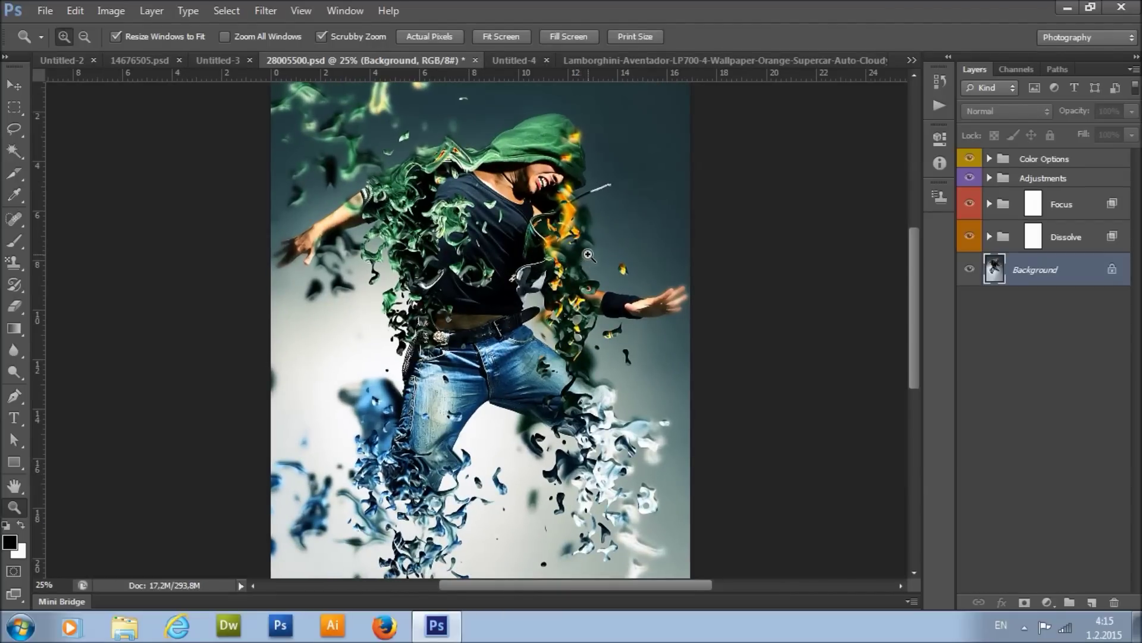
{"action": "left_click", "coordinate": [520, 60]}
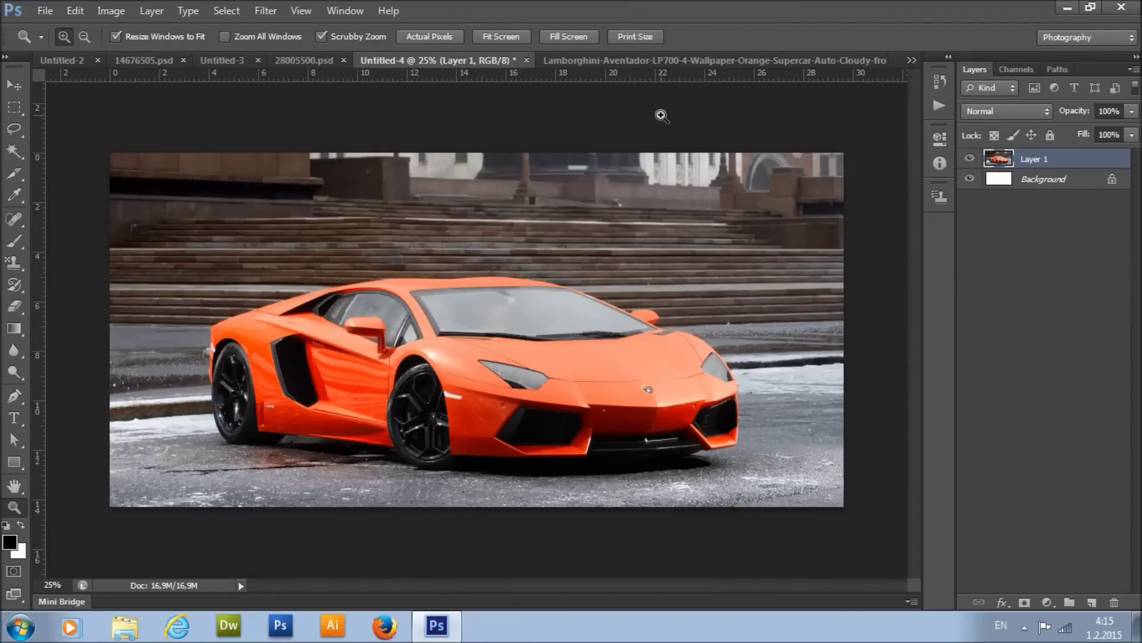
{"action": "left_click", "coordinate": [651, 60]}
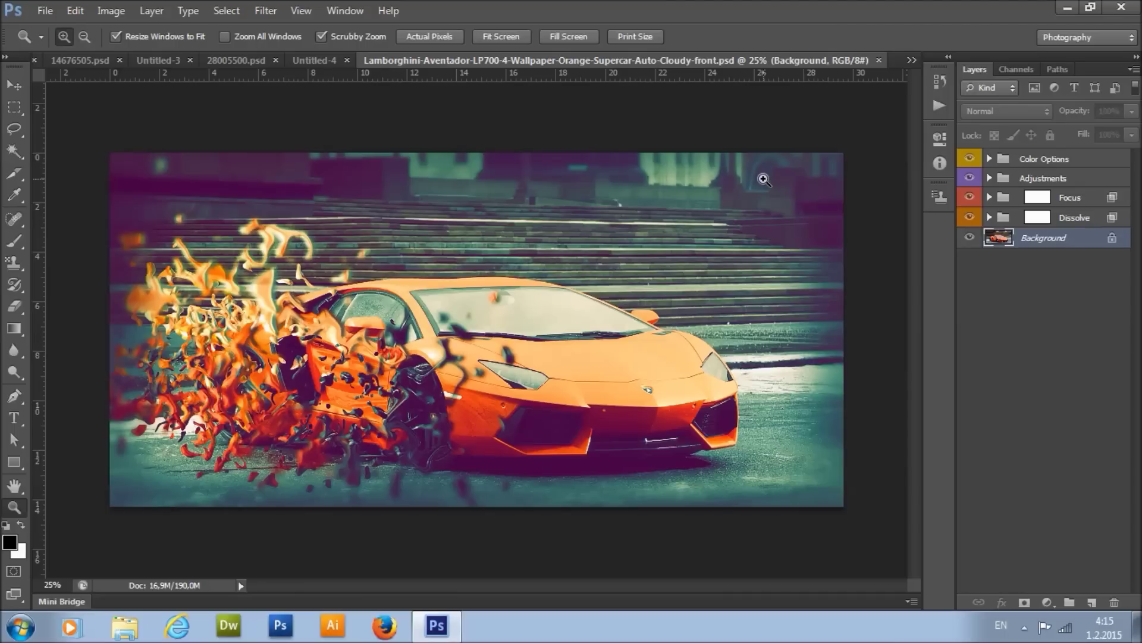
Step: Compare the Untitled-1 photo with its effect version in 15907729.psd, examining the dancer's particles up close
{"action": "left_click", "coordinate": [911, 60]}
{"action": "left_click", "coordinate": [586, 212]}
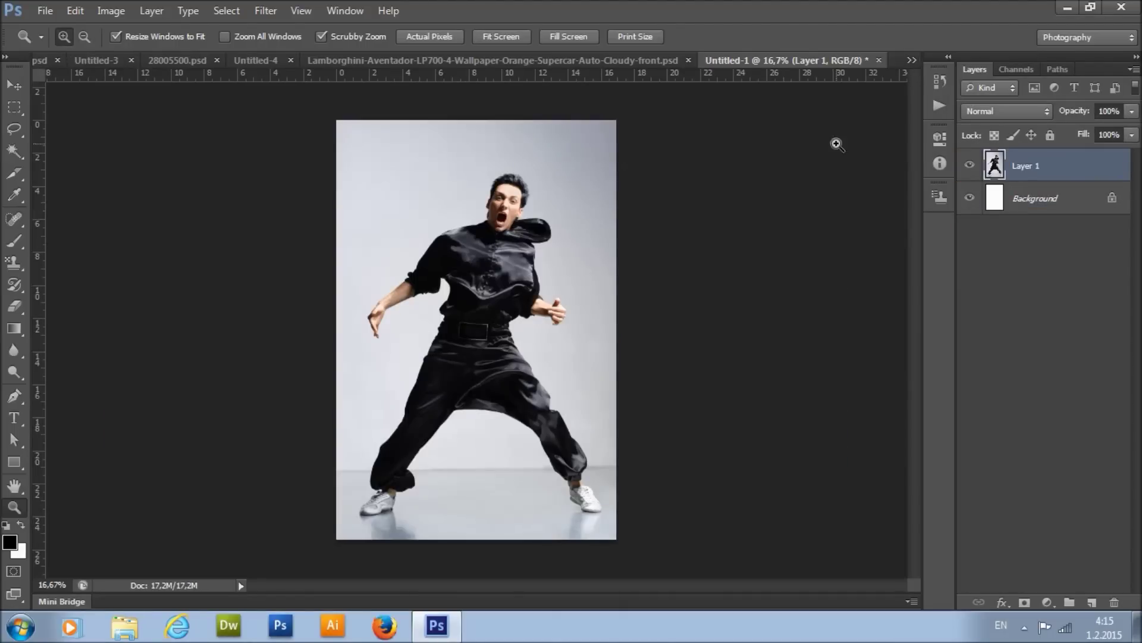
{"action": "left_click", "coordinate": [911, 59]}
{"action": "left_click", "coordinate": [688, 229]}
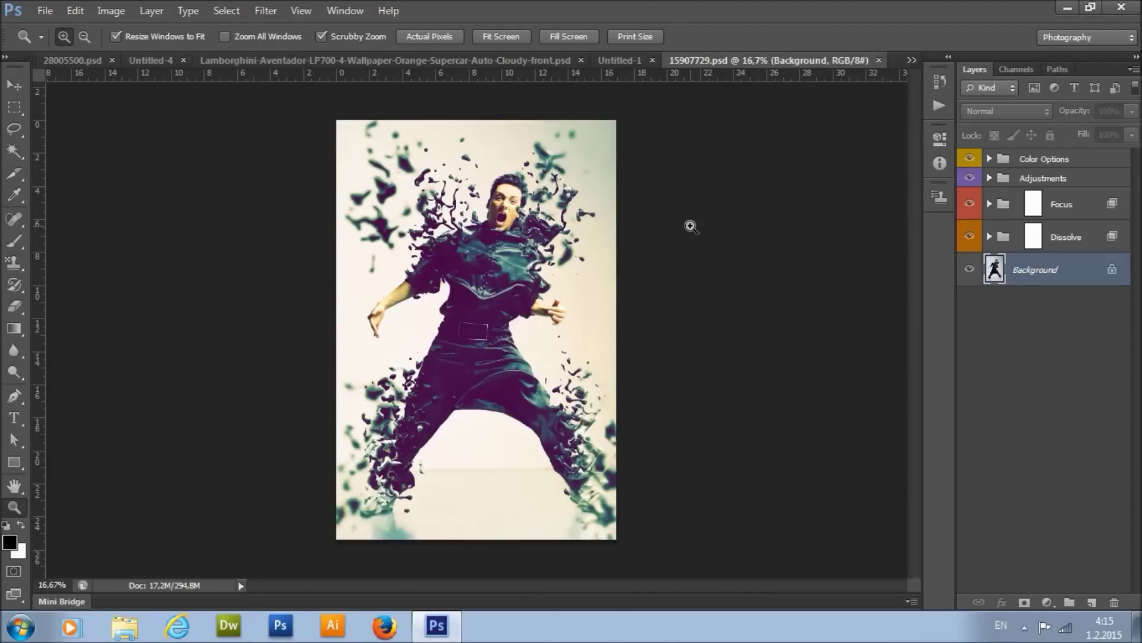
{"action": "left_click", "coordinate": [440, 300]}
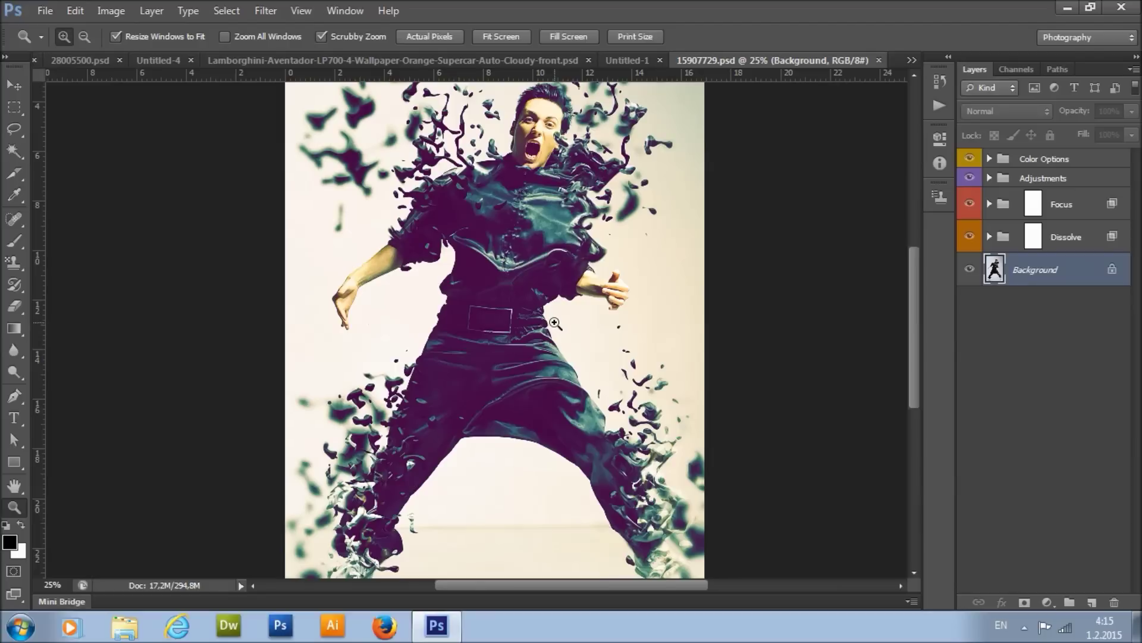
{"action": "scroll", "coordinate": [555, 322], "scroll_direction": "up", "scroll_amount": 4}
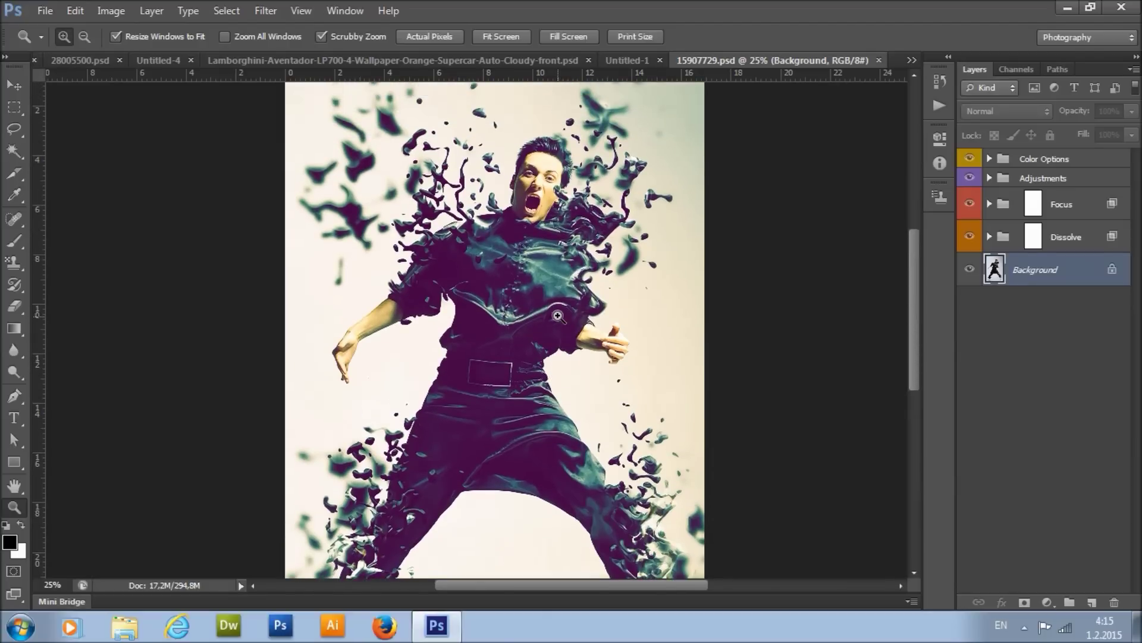
Step: Close all open documents except 71689558.jpg
{"action": "left_click", "coordinate": [880, 60]}
{"action": "left_click", "coordinate": [879, 60]}
{"action": "left_click", "coordinate": [880, 60]}
{"action": "left_click", "coordinate": [880, 60]}
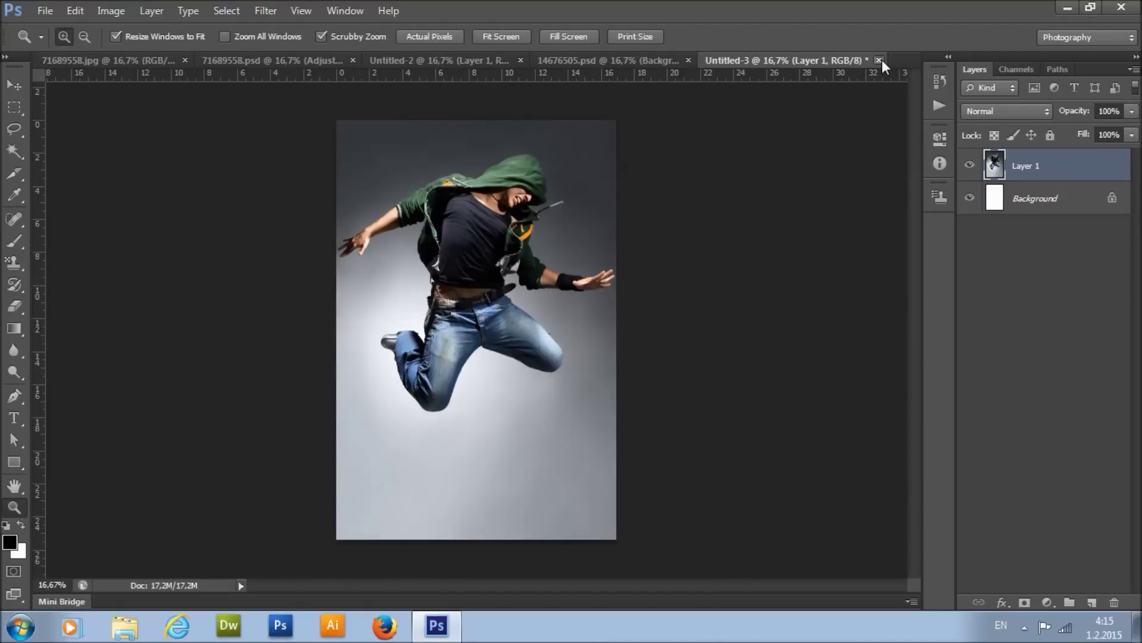
{"action": "left_click", "coordinate": [882, 59]}
{"action": "left_click", "coordinate": [841, 59]}
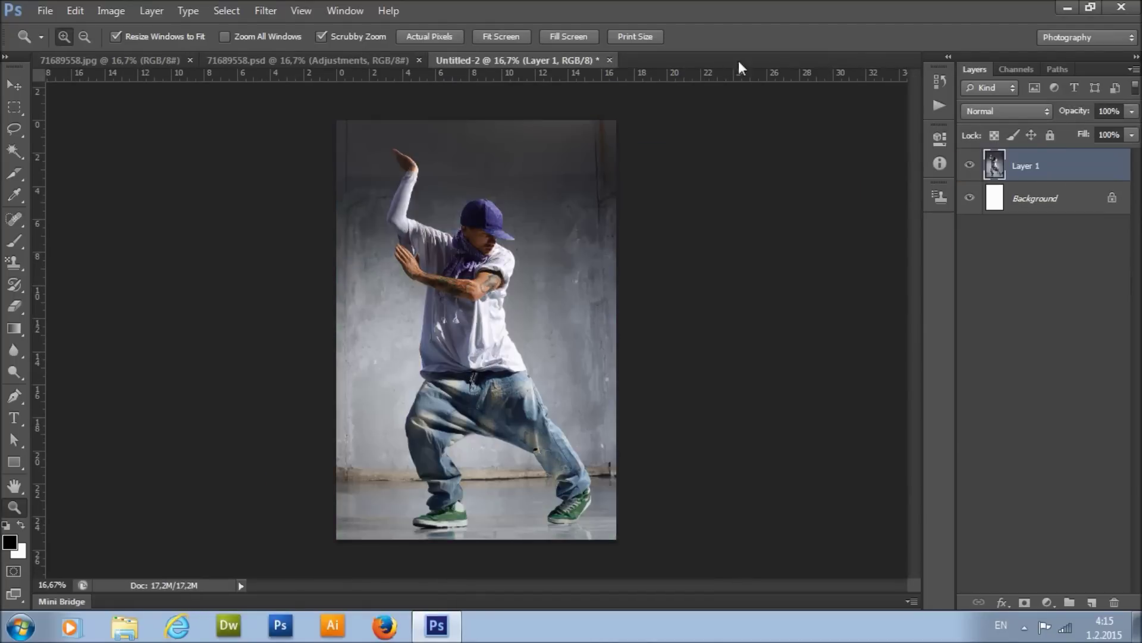
{"action": "left_click", "coordinate": [608, 60]}
{"action": "left_click", "coordinate": [419, 60]}
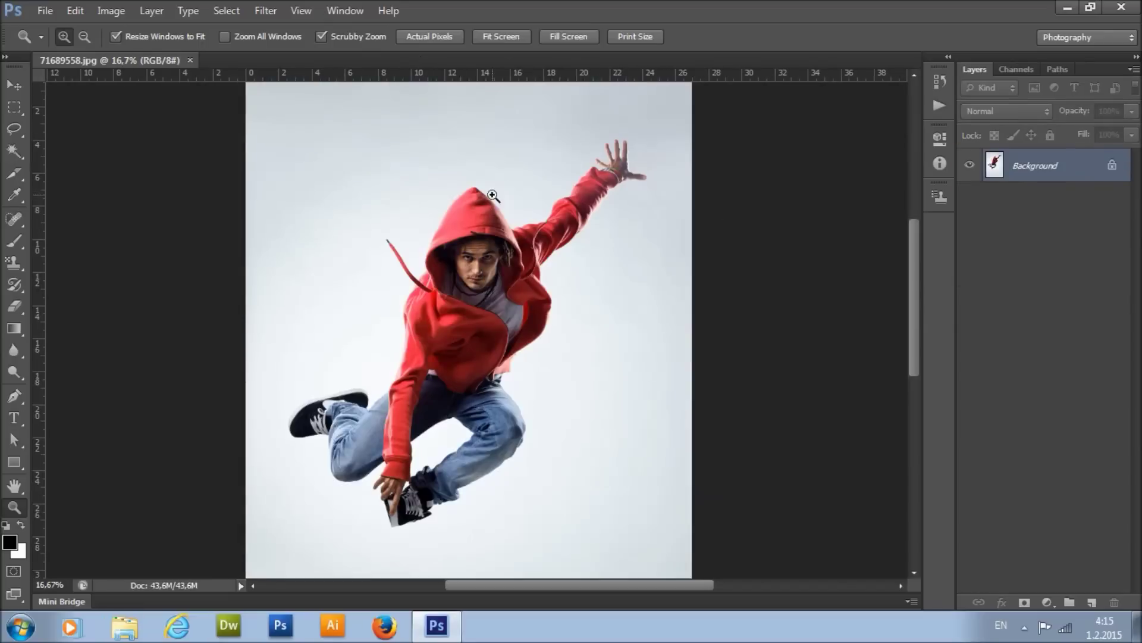
{"action": "scroll", "coordinate": [425, 254], "scroll_direction": "up", "scroll_amount": 1}
{"action": "left_click", "coordinate": [45, 10]}
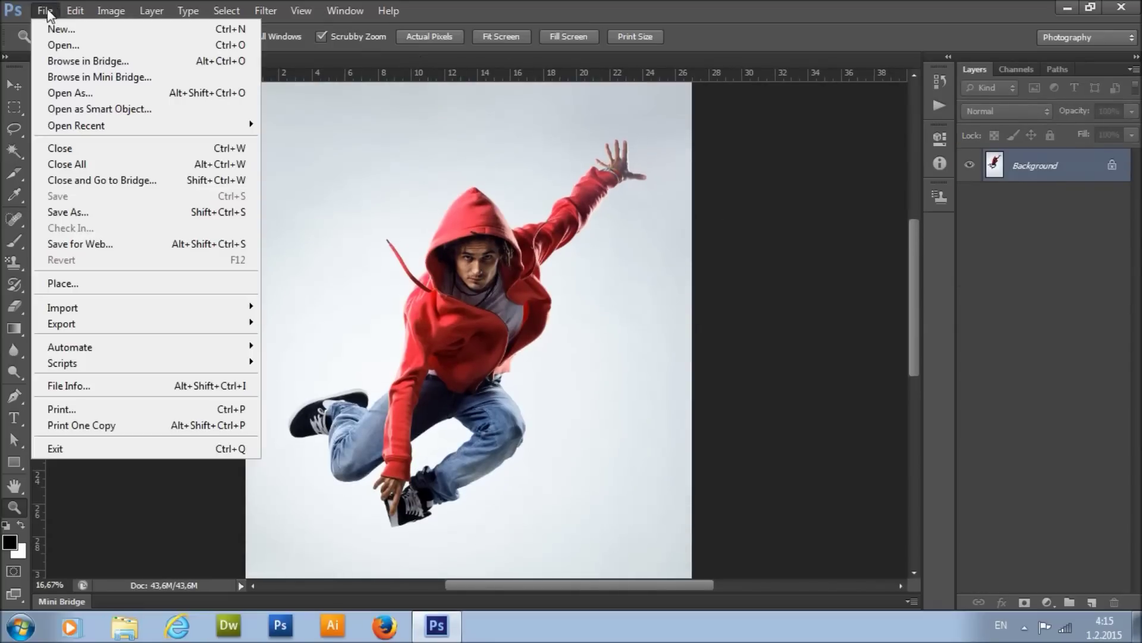
{"action": "left_click", "coordinate": [168, 47]}
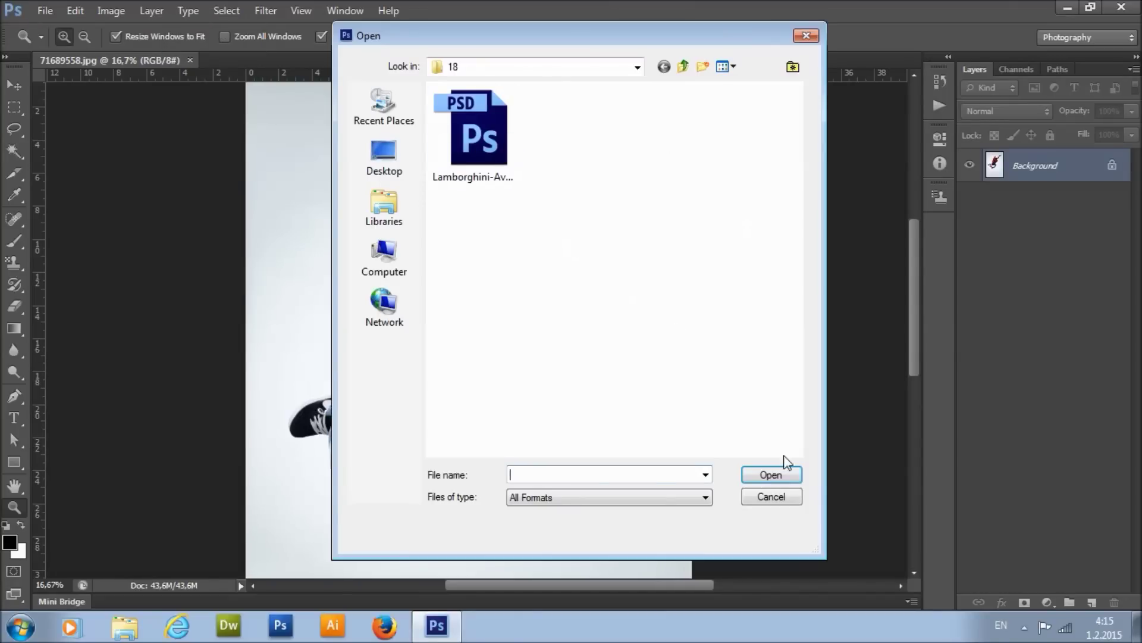
{"action": "left_click", "coordinate": [806, 35]}
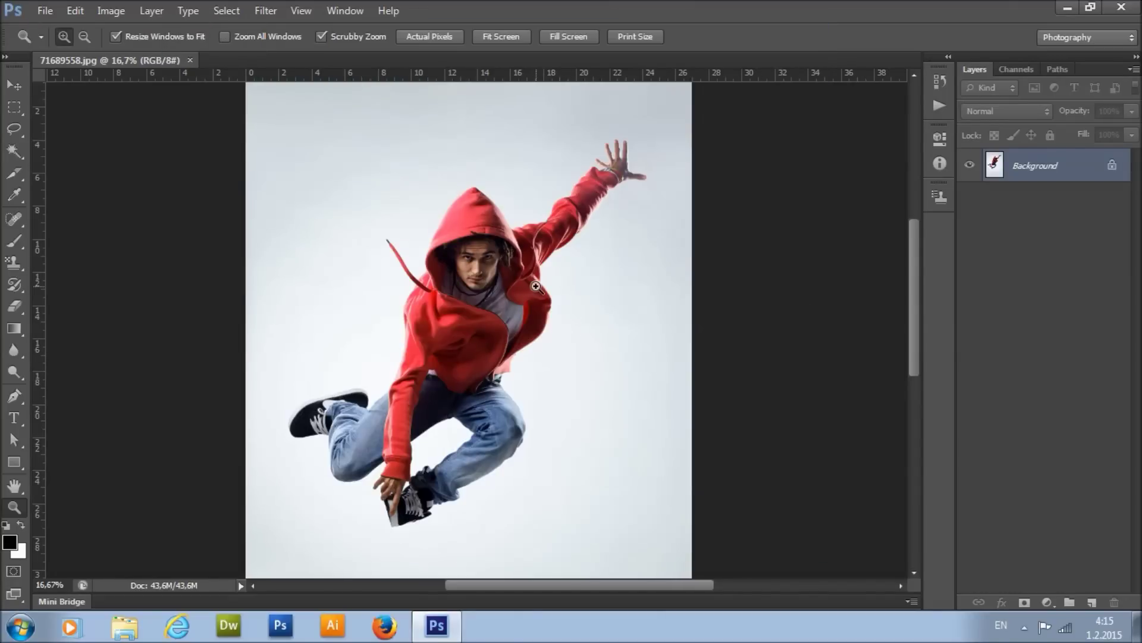
Step: Display the actions list and load the Dissolve ATN action file into it
{"action": "scroll", "coordinate": [535, 293], "scroll_direction": "down", "scroll_amount": 1}
{"action": "scroll", "coordinate": [535, 292], "scroll_direction": "up", "scroll_amount": 2}
{"action": "left_click", "coordinate": [345, 11]}
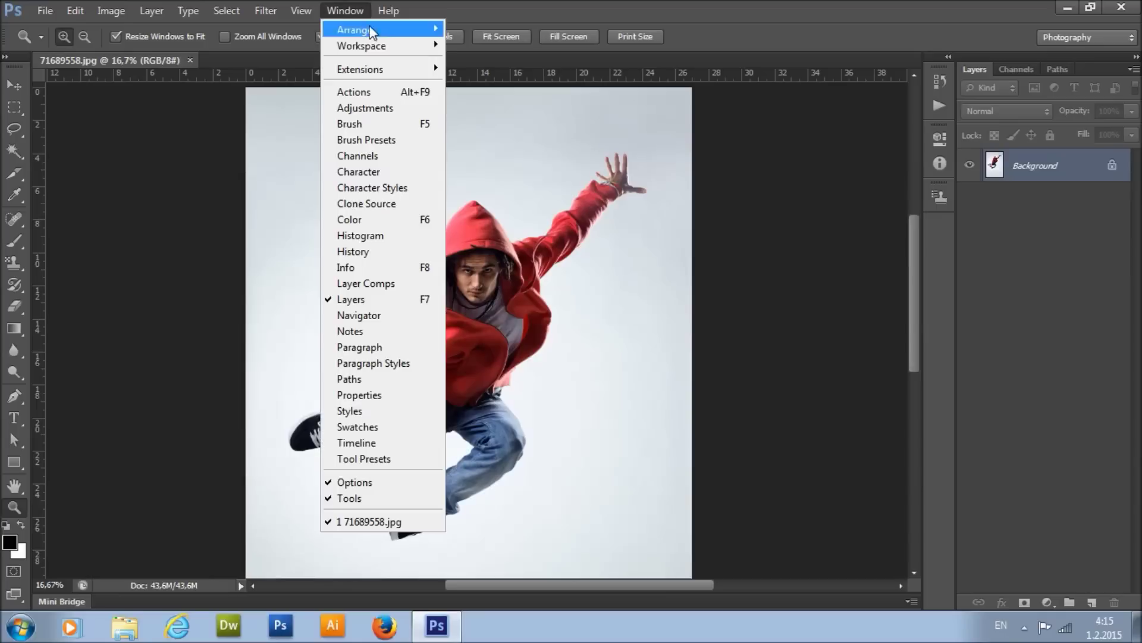
{"action": "left_click", "coordinate": [413, 93]}
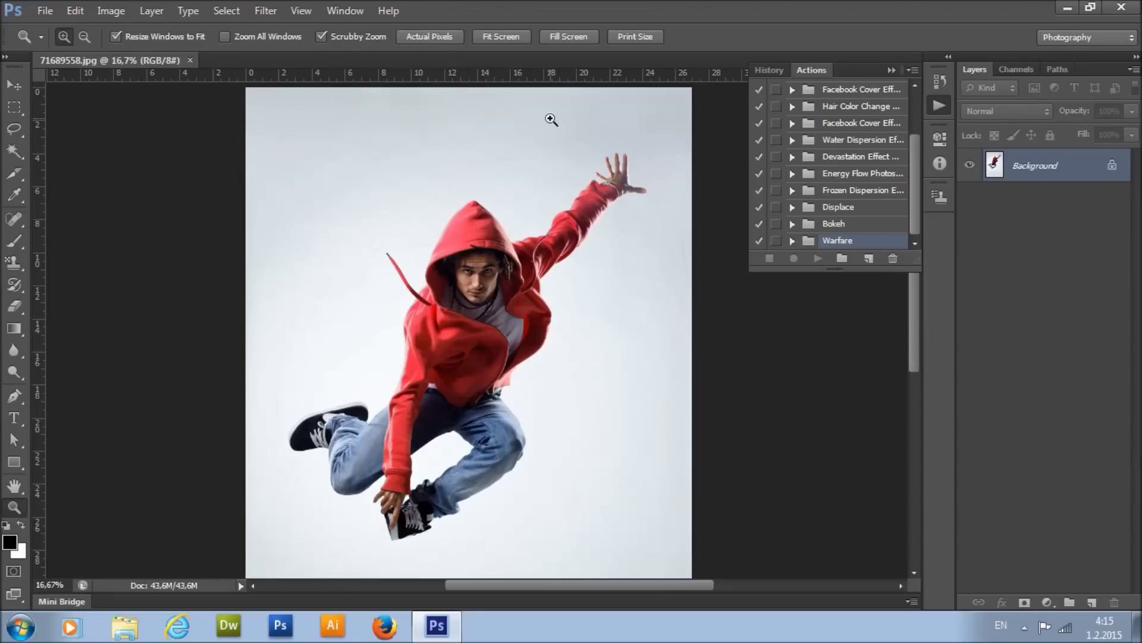
{"action": "left_click", "coordinate": [913, 71]}
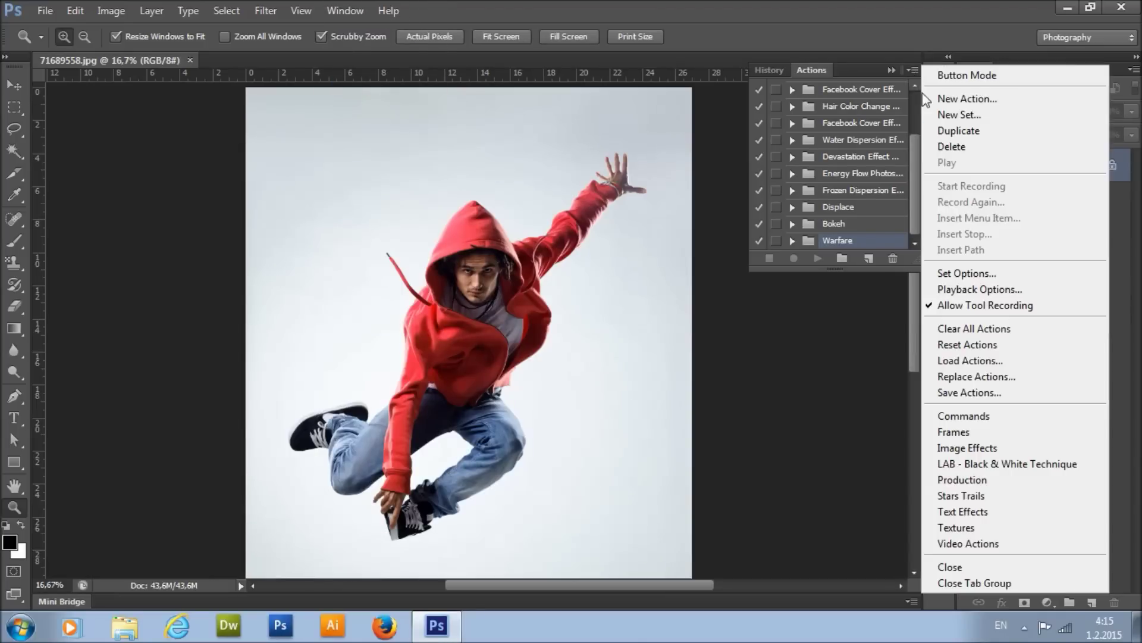
{"action": "left_click", "coordinate": [1011, 362]}
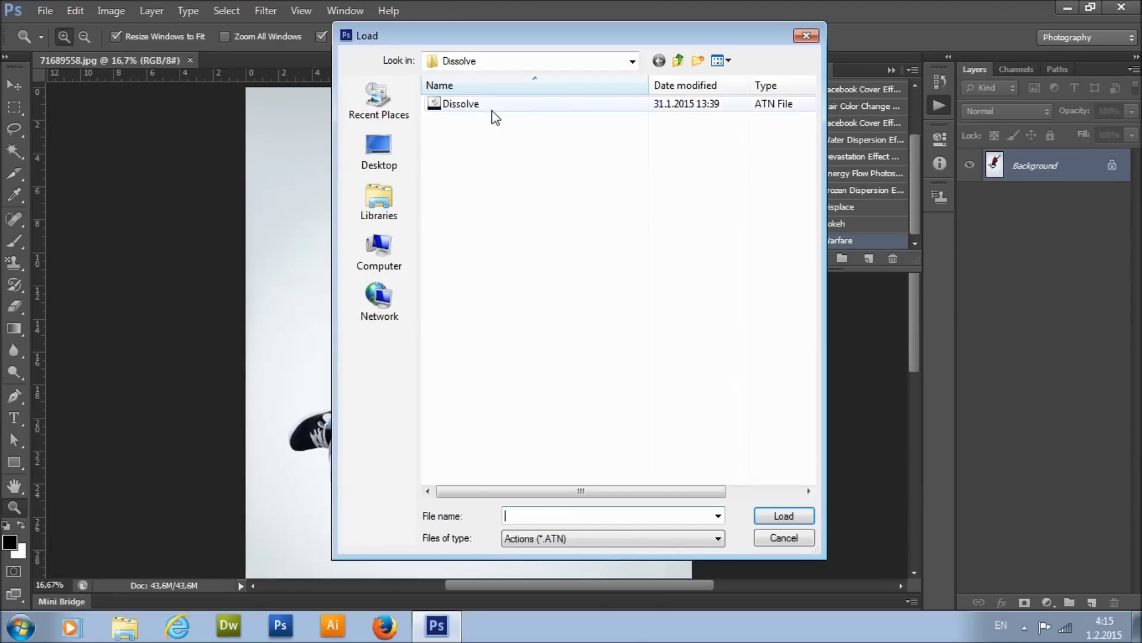
{"action": "left_click", "coordinate": [481, 105]}
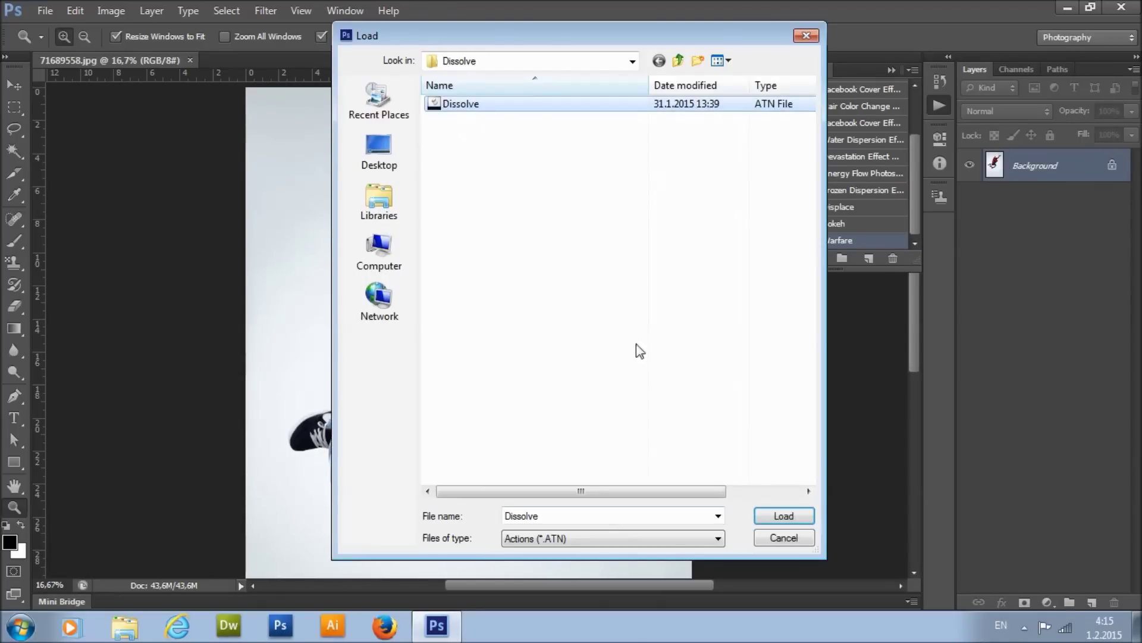
{"action": "left_click", "coordinate": [783, 515]}
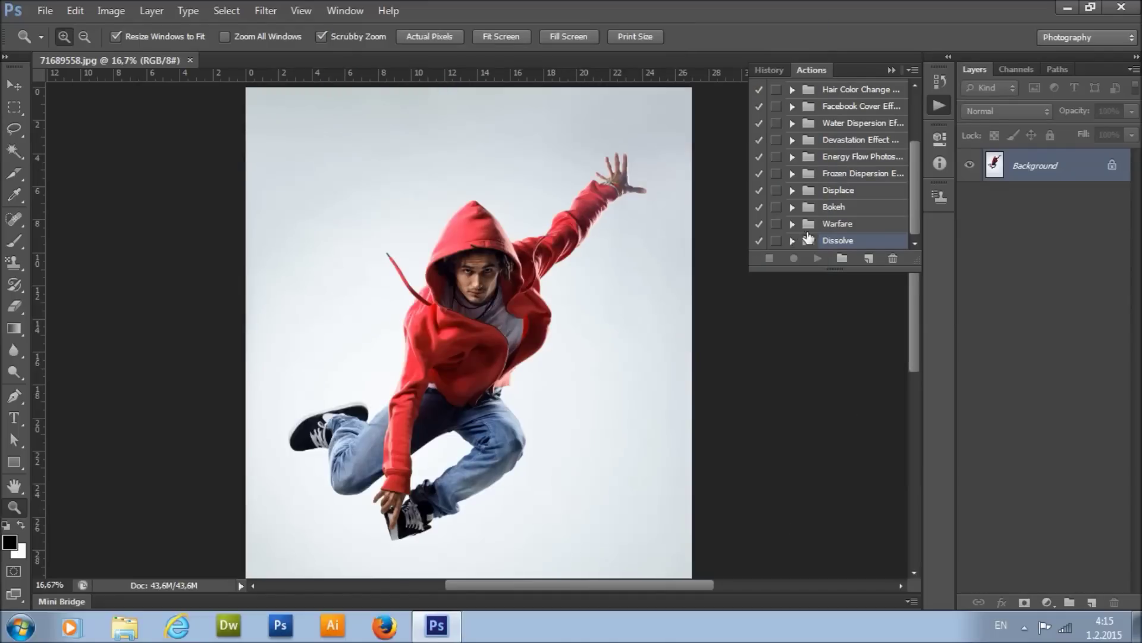
Step: Expand the Dissolve action set and go through its RIGHT, LEFT, UP and DOWN actions
{"action": "left_click", "coordinate": [793, 240]}
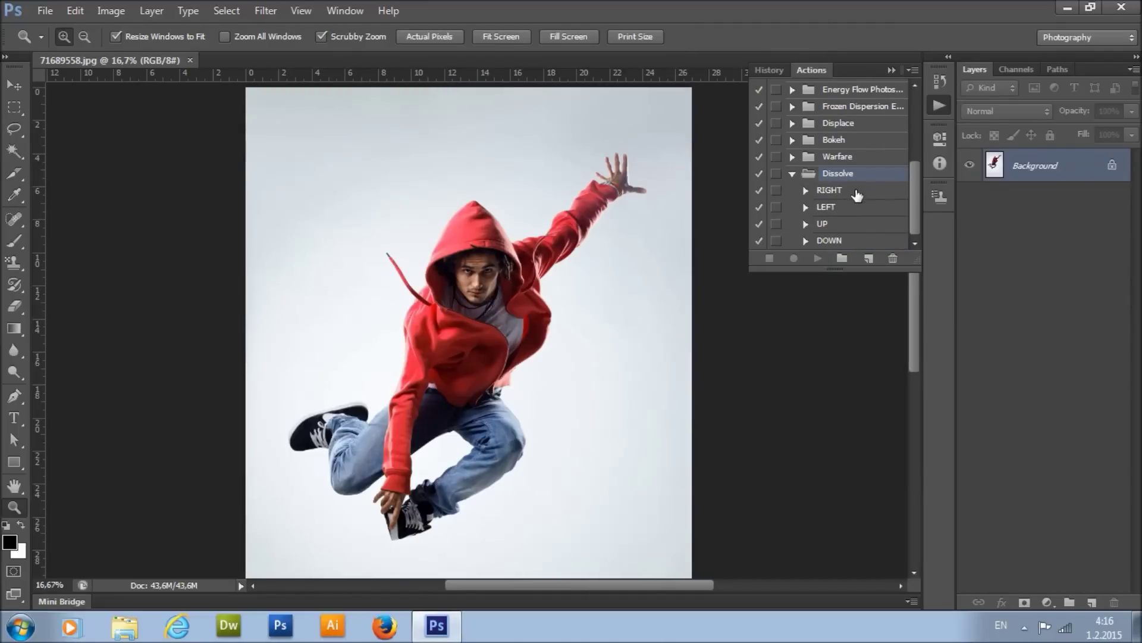
{"action": "left_click", "coordinate": [851, 191]}
{"action": "left_click", "coordinate": [851, 207]}
{"action": "left_click", "coordinate": [851, 224]}
{"action": "left_click", "coordinate": [852, 240]}
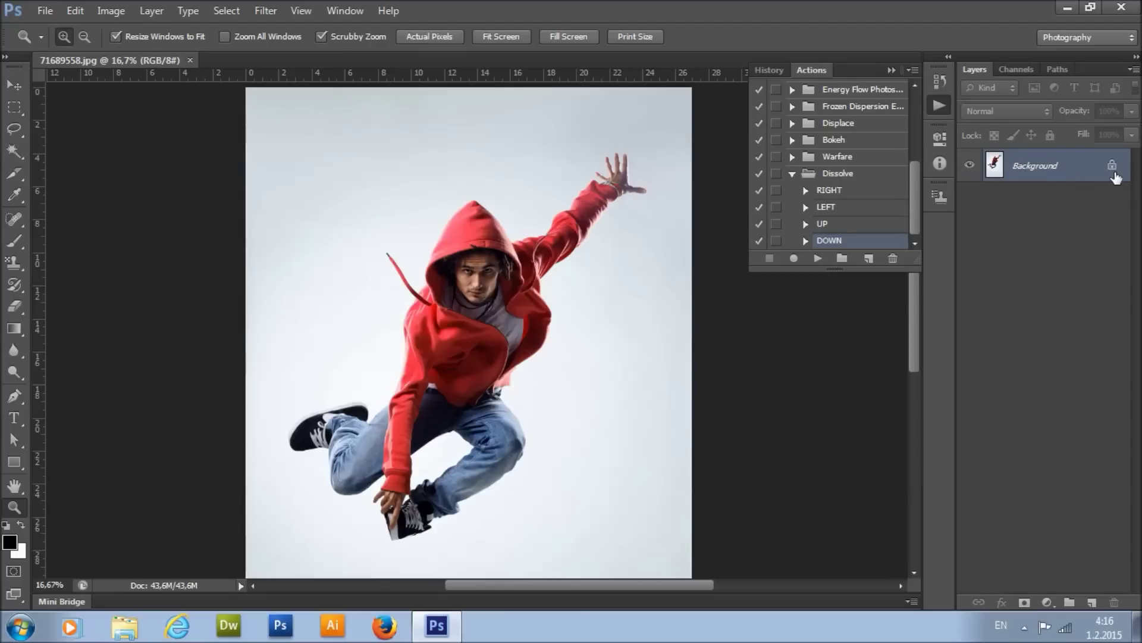
Step: Convert the locked background into a regular layer and turn it back into the background layer
{"action": "double_click", "coordinate": [1078, 176]}
{"action": "key", "text": "Return"}
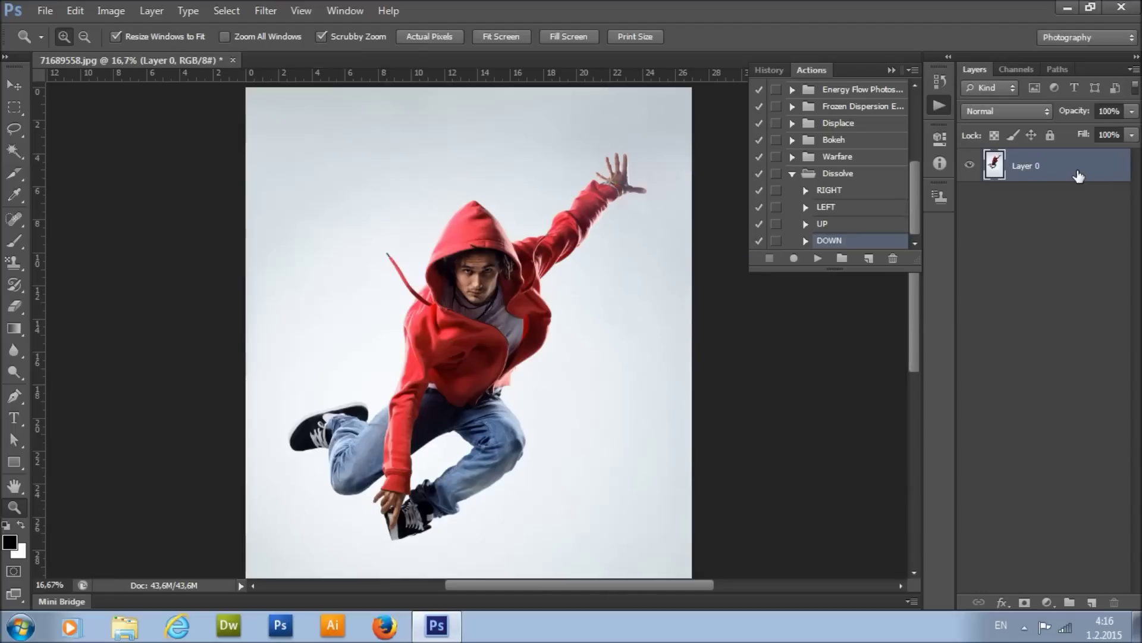
{"action": "left_click", "coordinate": [159, 9]}
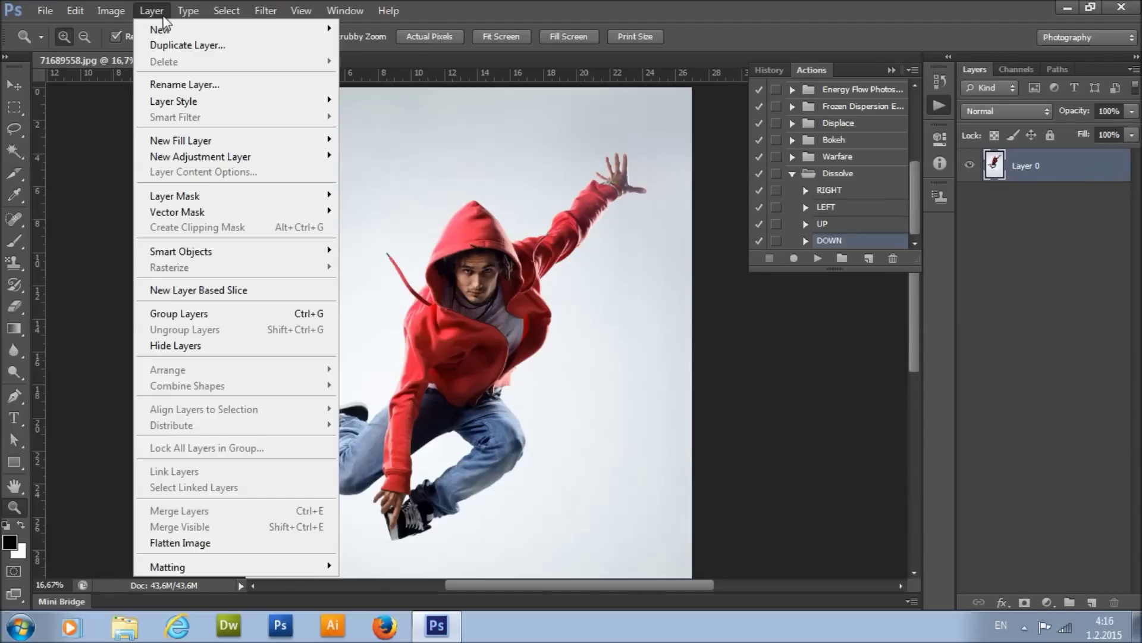
{"action": "mouse_move", "coordinate": [366, 30]}
{"action": "left_click", "coordinate": [397, 46]}
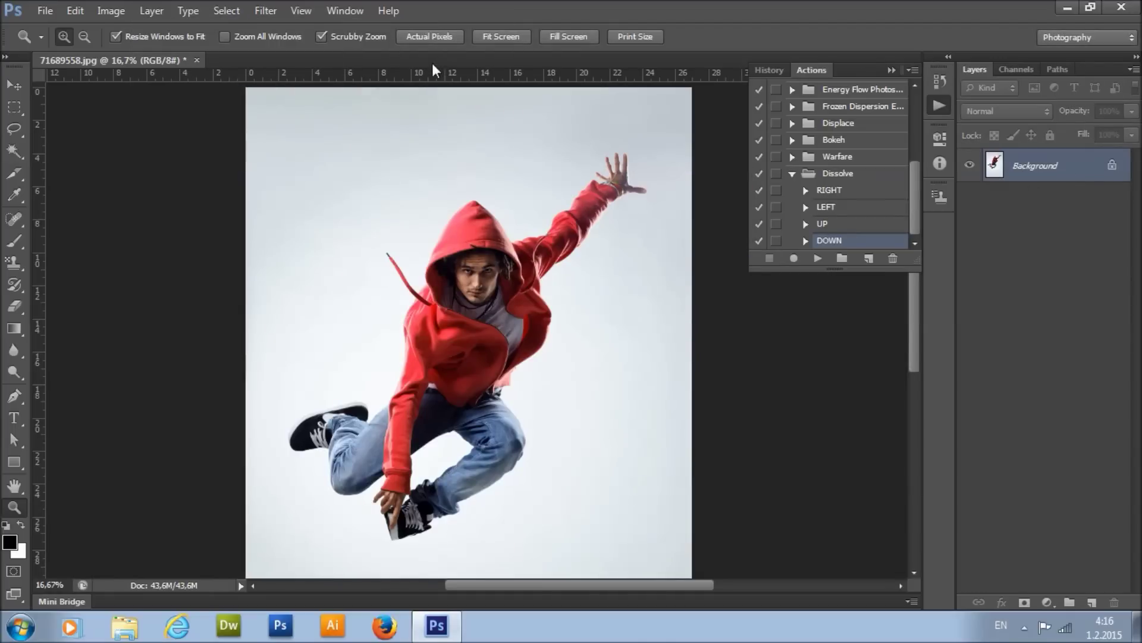
Step: Check the color mode and bit depth of 71689558.jpg
{"action": "left_click", "coordinate": [98, 9]}
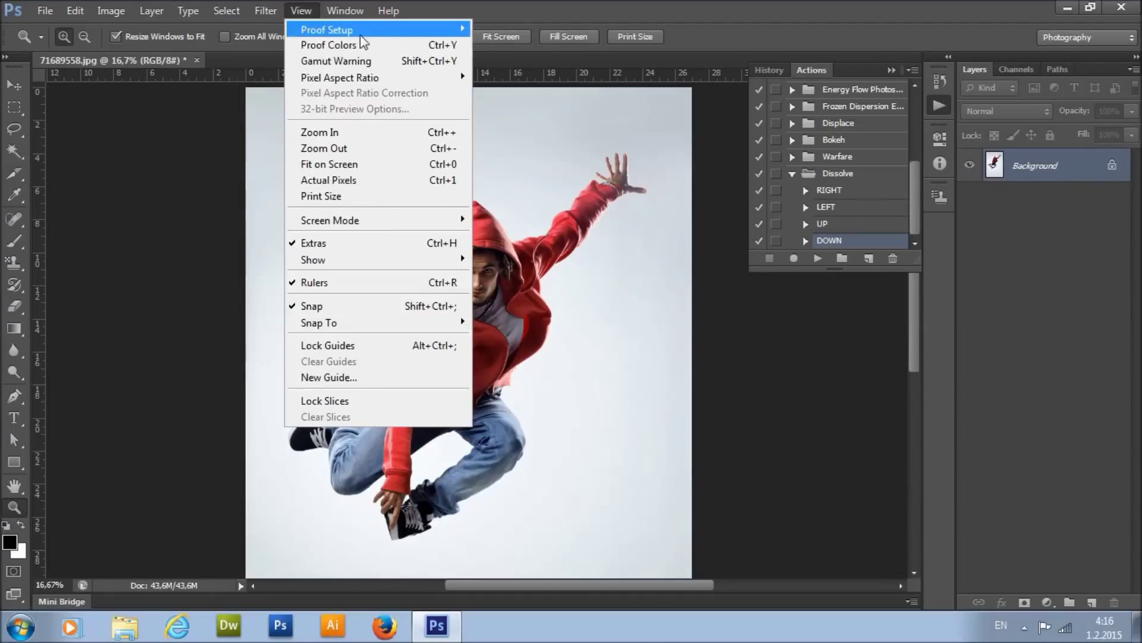
{"action": "mouse_move", "coordinate": [132, 34]}
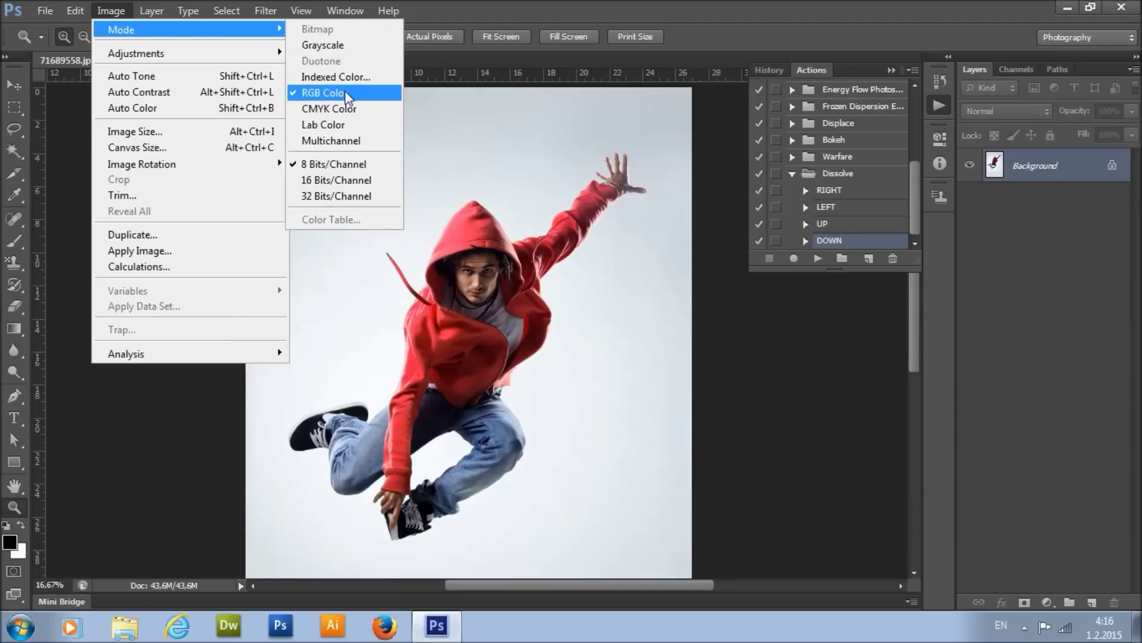
{"action": "left_click", "coordinate": [435, 20]}
{"action": "scroll", "coordinate": [384, 212], "scroll_direction": "down", "scroll_amount": 1}
Step: Resize the photo to 2000 pixels wide with its proportions constrained
{"action": "left_click", "coordinate": [111, 10]}
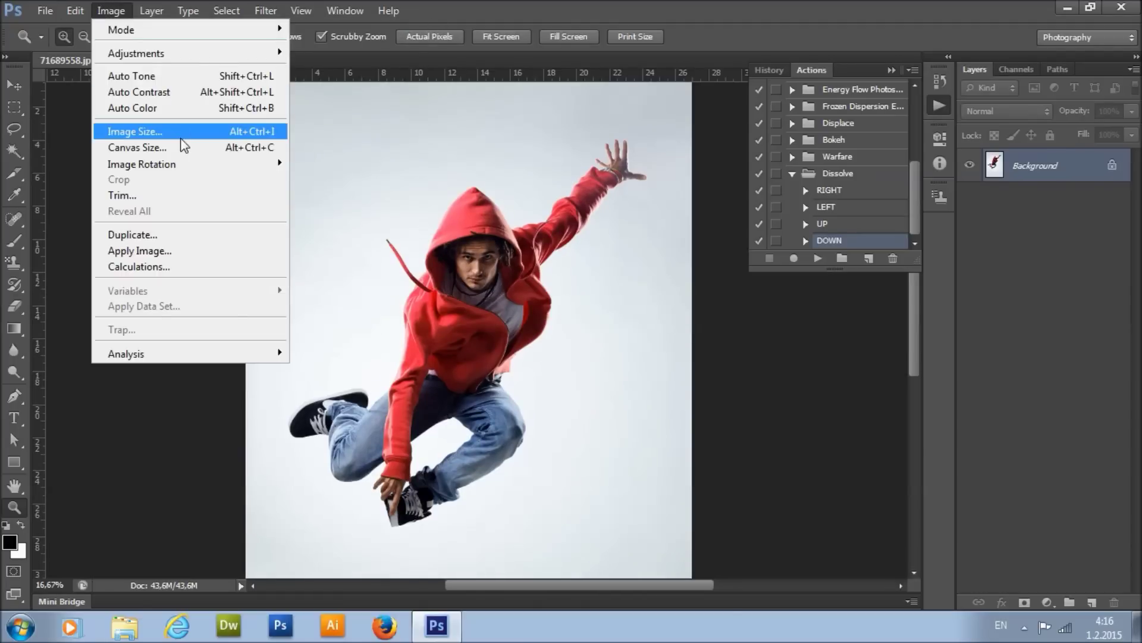
{"action": "left_click", "coordinate": [181, 138]}
{"action": "double_click", "coordinate": [676, 342]}
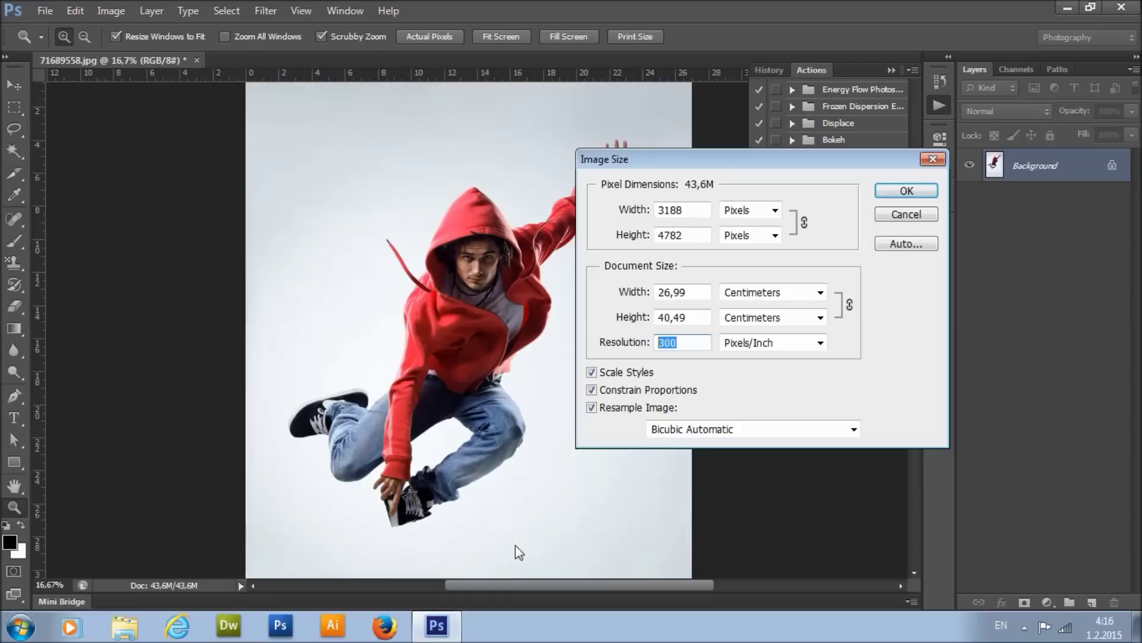
{"action": "double_click", "coordinate": [687, 210]}
{"action": "left_click", "coordinate": [704, 233]}
{"action": "left_click_drag", "start_coordinate": [704, 233], "coordinate": [664, 235]}
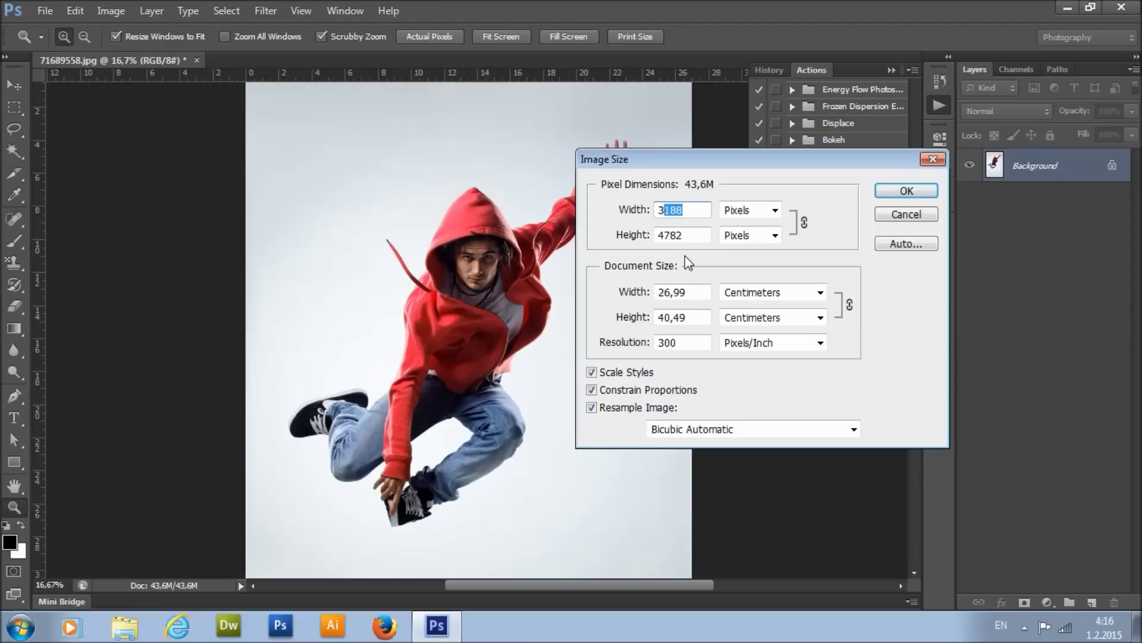
{"action": "left_click", "coordinate": [710, 215]}
{"action": "double_click", "coordinate": [679, 210]}
{"action": "type", "text": "2000"}
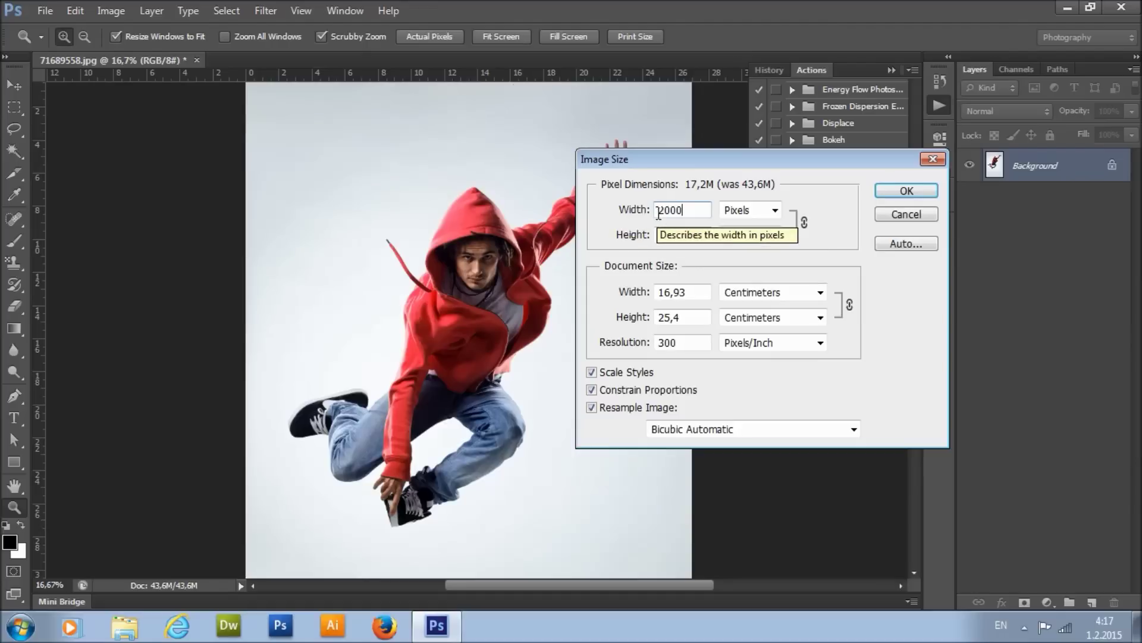
{"action": "double_click", "coordinate": [700, 208]}
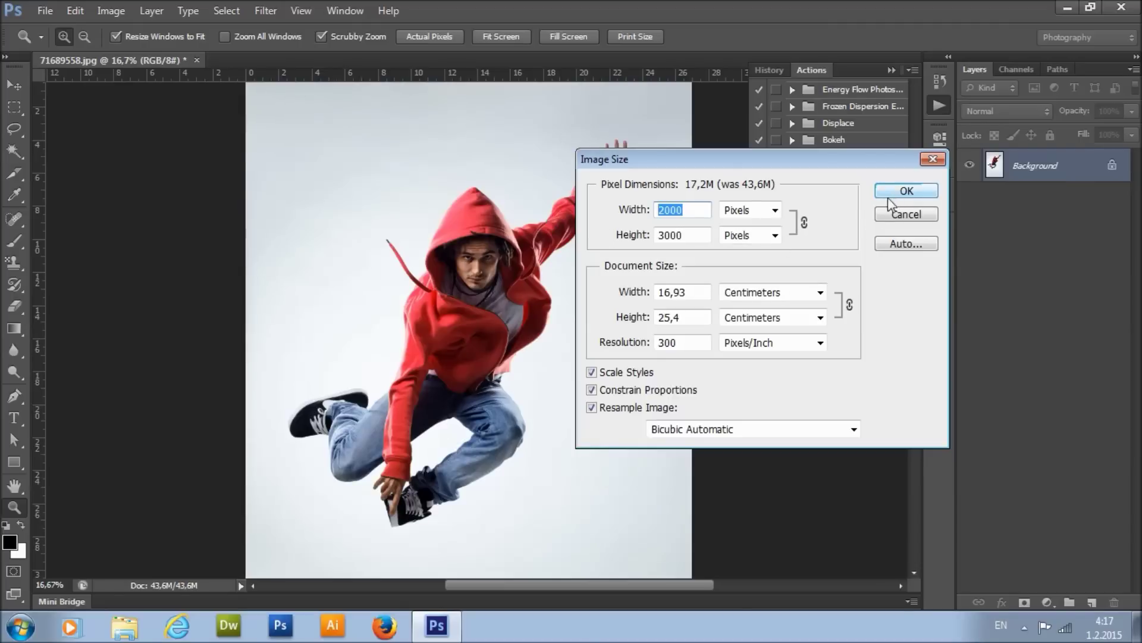
{"action": "left_click", "coordinate": [905, 190]}
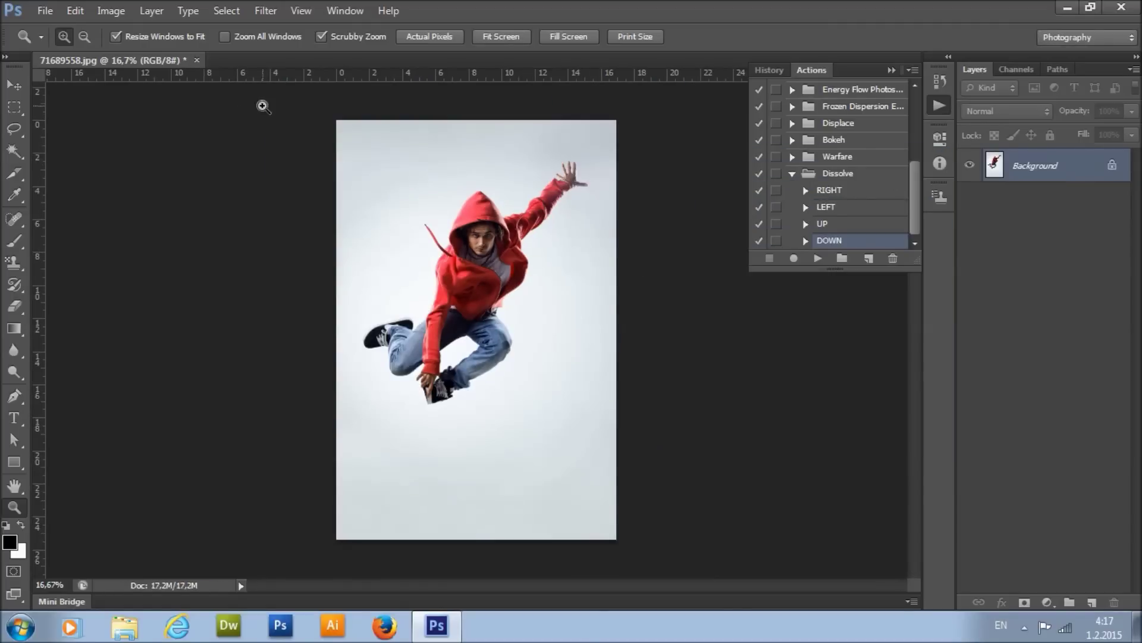
Step: Open the example images 4.jpg and 5.jpg from the Desktop together
{"action": "left_click", "coordinate": [248, 97]}
{"action": "left_click", "coordinate": [45, 11]}
{"action": "left_click", "coordinate": [63, 45]}
{"action": "left_click", "coordinate": [366, 149]}
{"action": "scroll", "coordinate": [550, 186], "scroll_direction": "down", "scroll_amount": 10}
{"action": "left_click", "coordinate": [524, 99]}
{"action": "left_click", "coordinate": [524, 140], "text": "ctrl"}
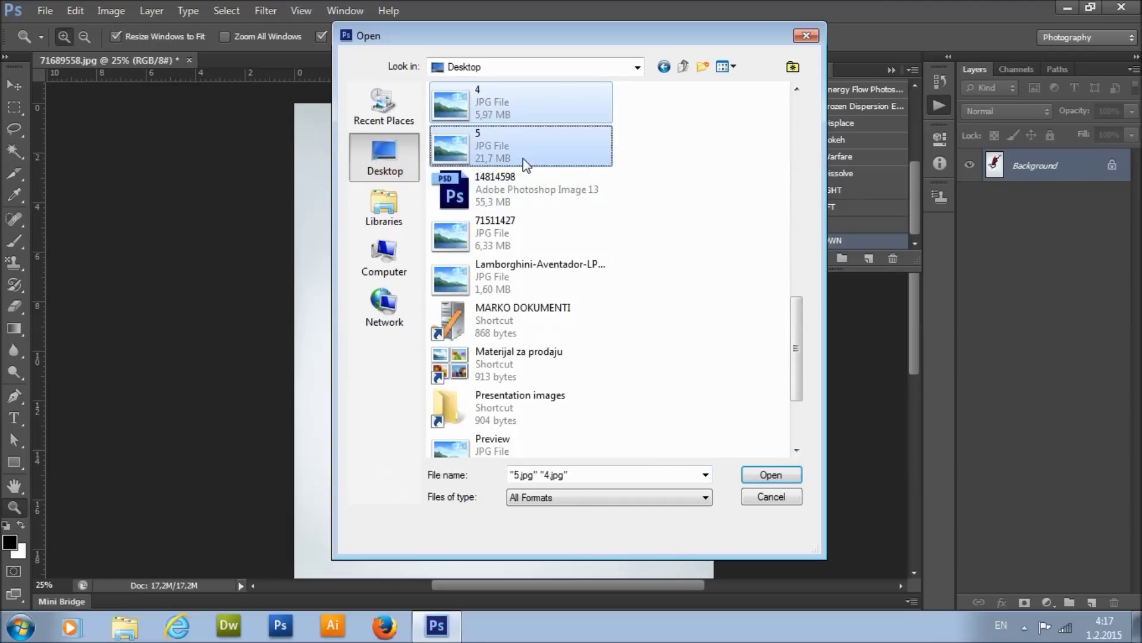
{"action": "key", "text": "Return"}
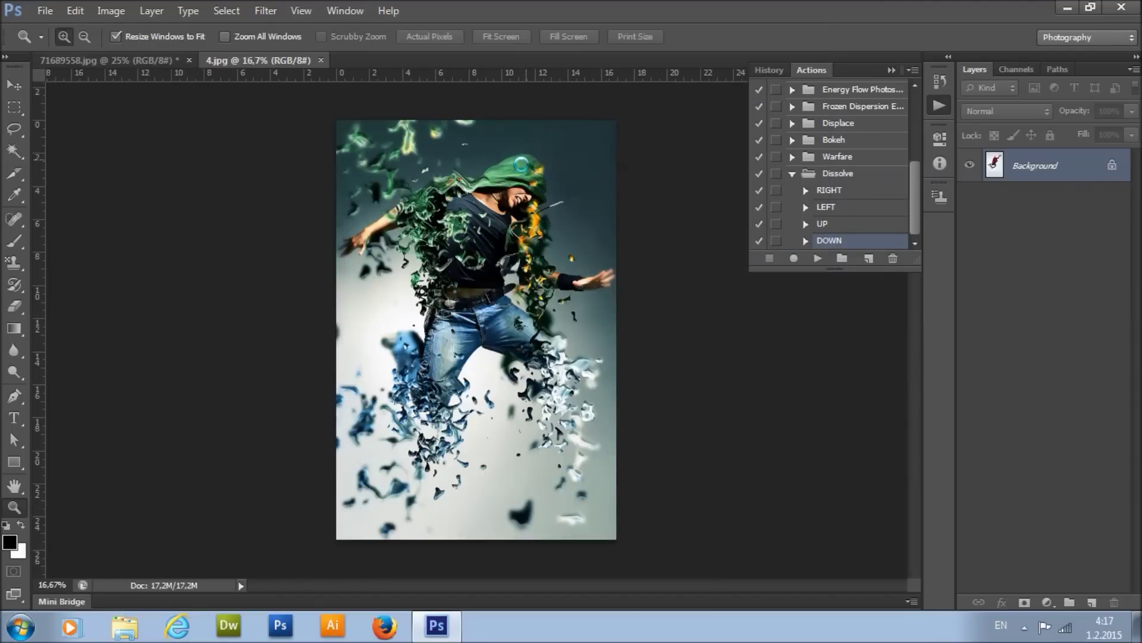
Step: Check the image size of 4.jpg and examine its dissolve particles
{"action": "left_click", "coordinate": [262, 60]}
{"action": "left_click", "coordinate": [108, 60]}
{"action": "left_click", "coordinate": [111, 11]}
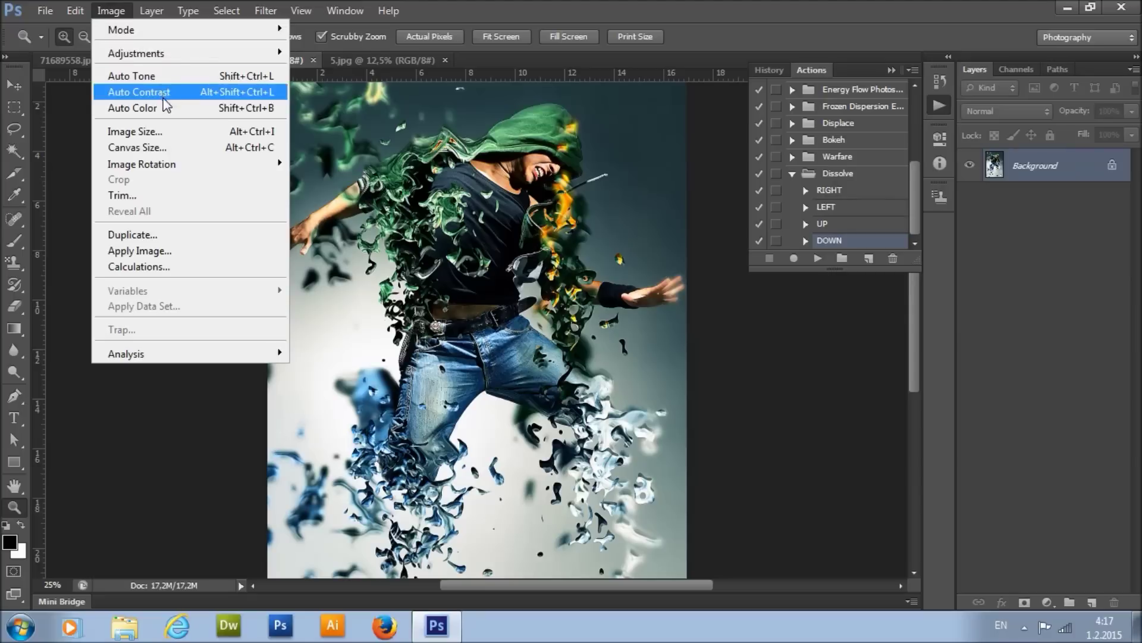
{"action": "left_click", "coordinate": [135, 131]}
{"action": "left_click", "coordinate": [909, 189]}
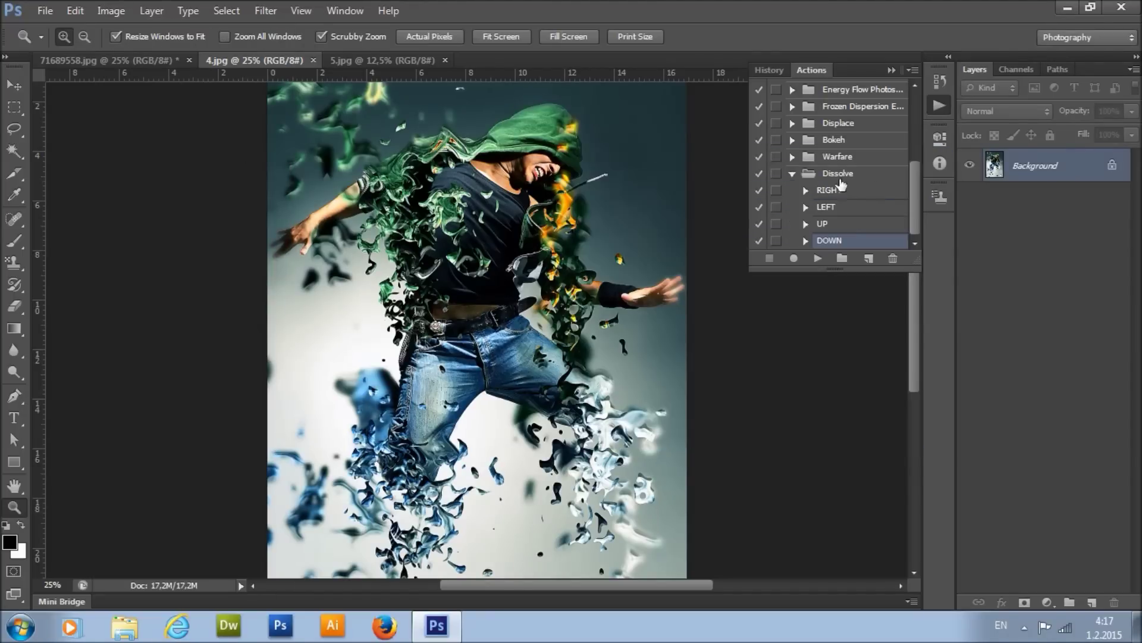
{"action": "scroll", "coordinate": [605, 282], "scroll_direction": "down", "scroll_amount": 3}
{"action": "scroll", "coordinate": [605, 282], "scroll_direction": "up", "scroll_amount": 4}
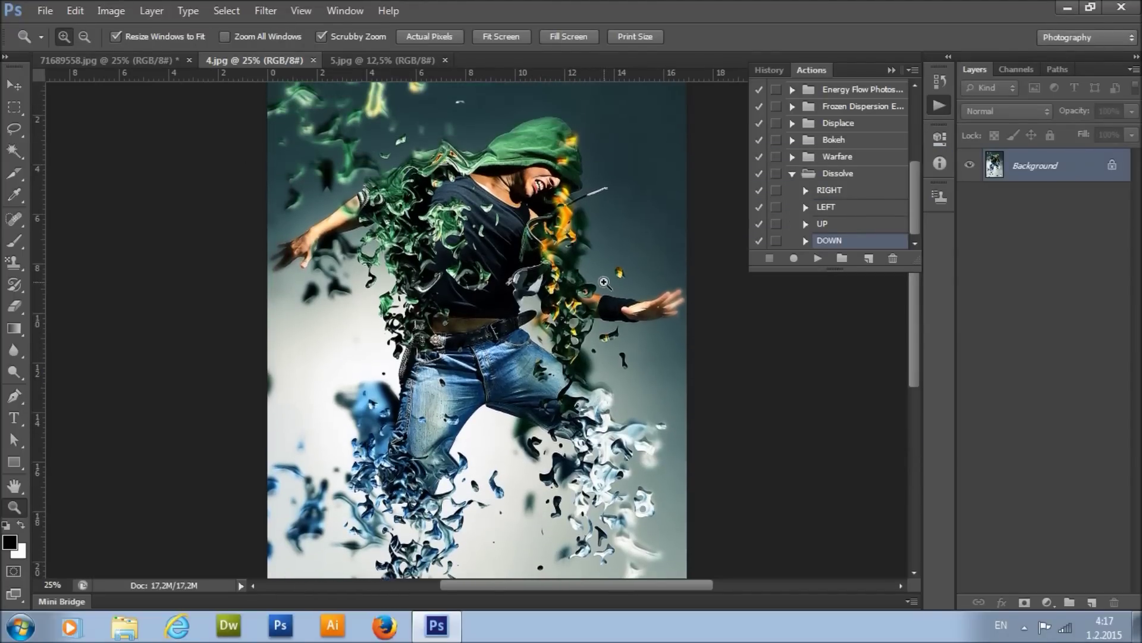
Step: Examine the dissolve particles in 5.jpg and check its image size for comparison with 4.jpg
{"action": "left_click", "coordinate": [381, 60]}
{"action": "left_click", "coordinate": [484, 227]}
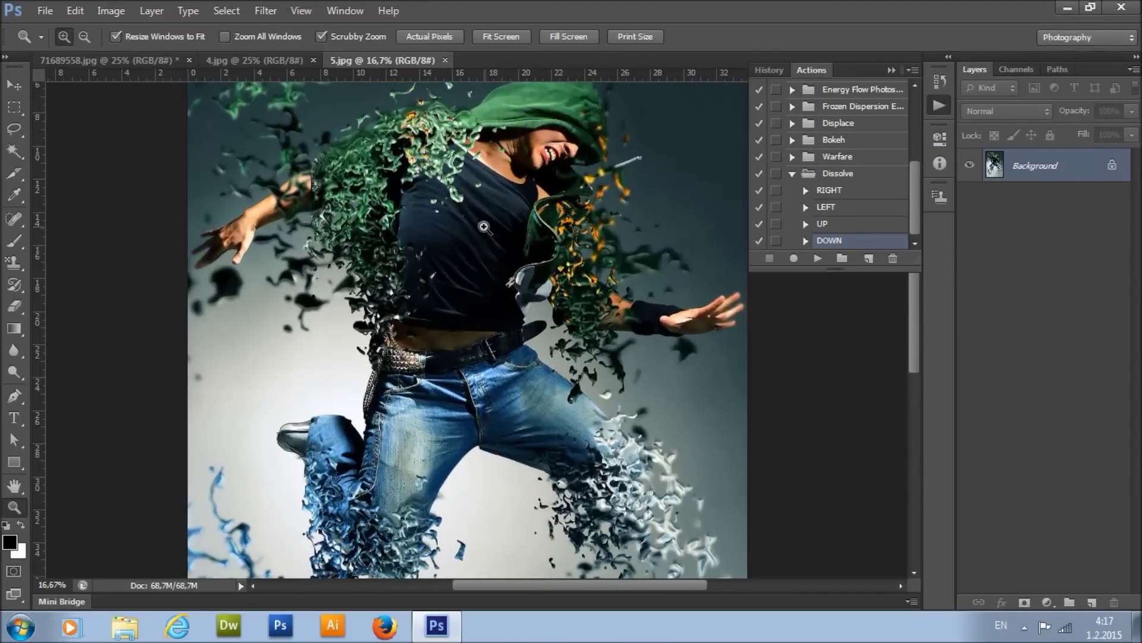
{"action": "scroll", "coordinate": [483, 226], "scroll_direction": "down", "scroll_amount": 2}
{"action": "scroll", "coordinate": [484, 226], "scroll_direction": "up", "scroll_amount": 1}
{"action": "left_click", "coordinate": [111, 10]}
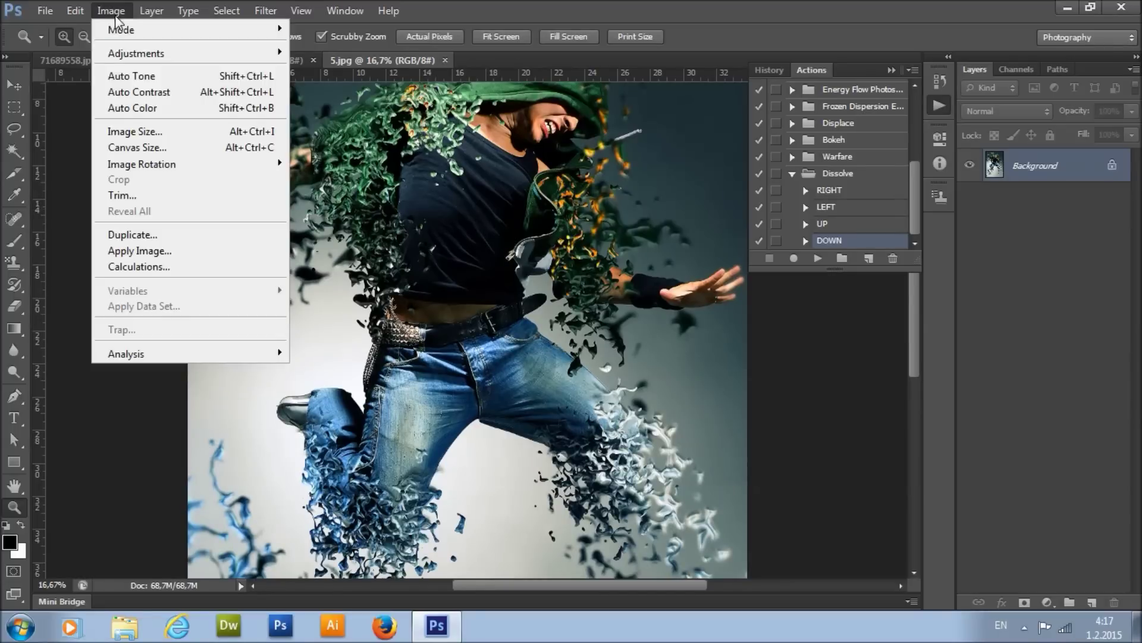
{"action": "left_click", "coordinate": [163, 131]}
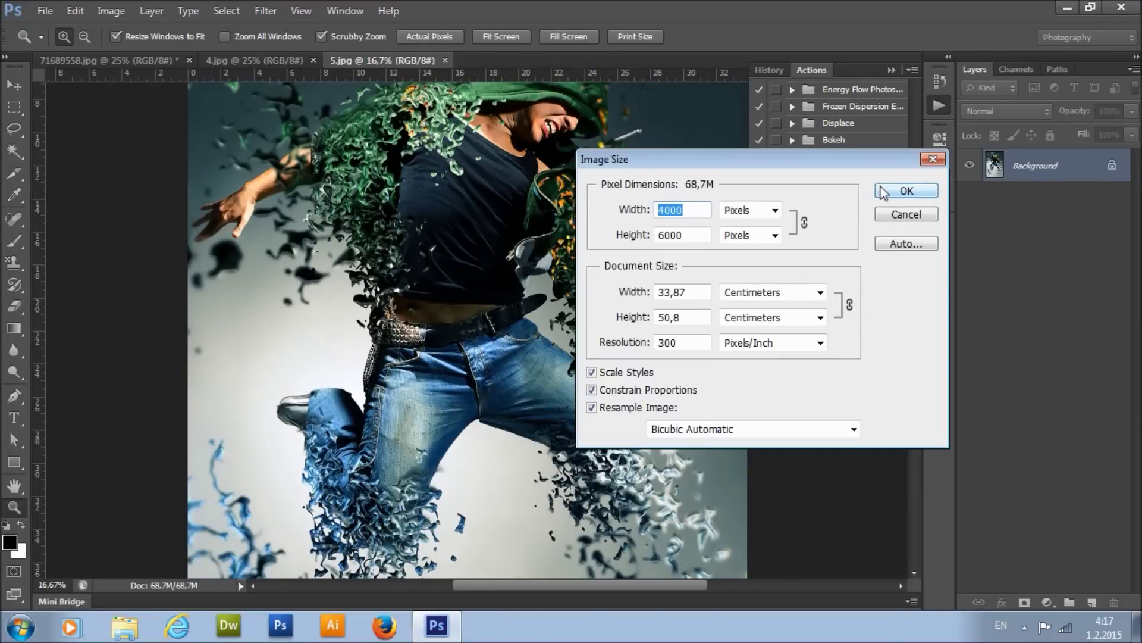
{"action": "left_click", "coordinate": [906, 191]}
{"action": "scroll", "coordinate": [607, 223], "scroll_direction": "up", "scroll_amount": 2}
{"action": "scroll", "coordinate": [607, 223], "scroll_direction": "down", "scroll_amount": 3}
{"action": "scroll", "coordinate": [607, 223], "scroll_direction": "up", "scroll_amount": 1}
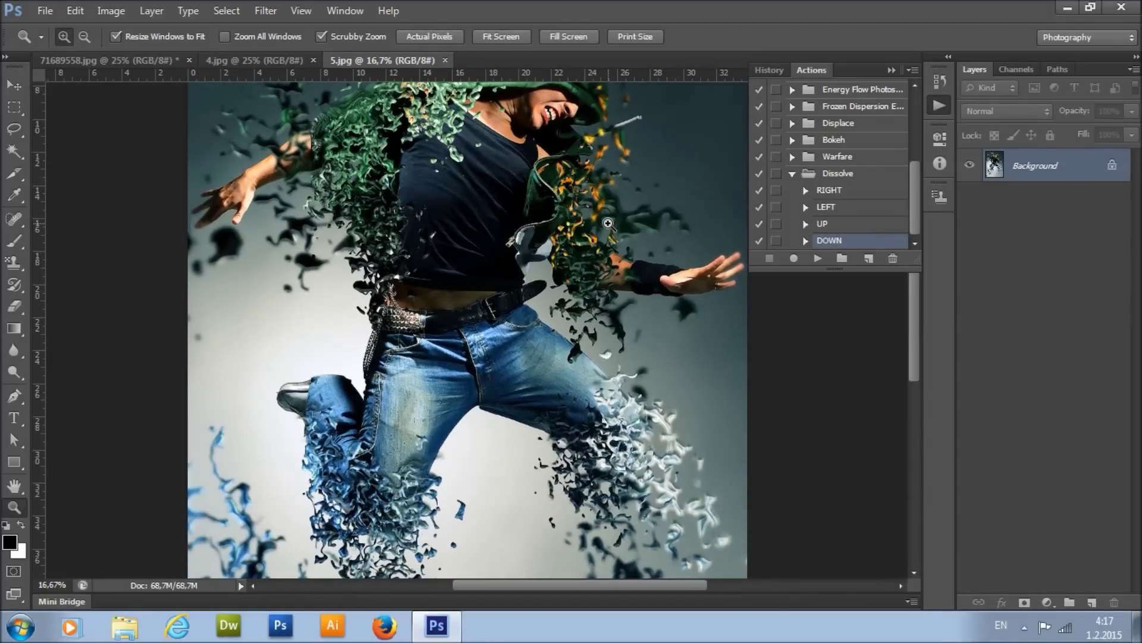
Step: Close 5.jpg and 4.jpg to return to the red-hooded dancer photo
{"action": "left_click", "coordinate": [445, 60]}
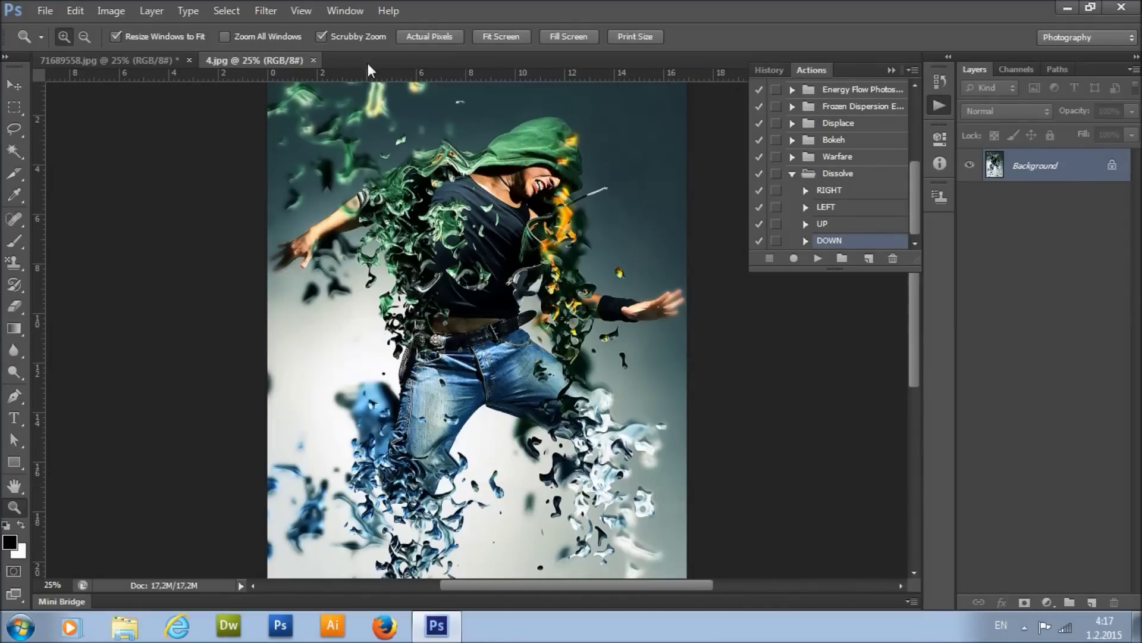
{"action": "left_click", "coordinate": [313, 61]}
{"action": "left_click", "coordinate": [595, 352]}
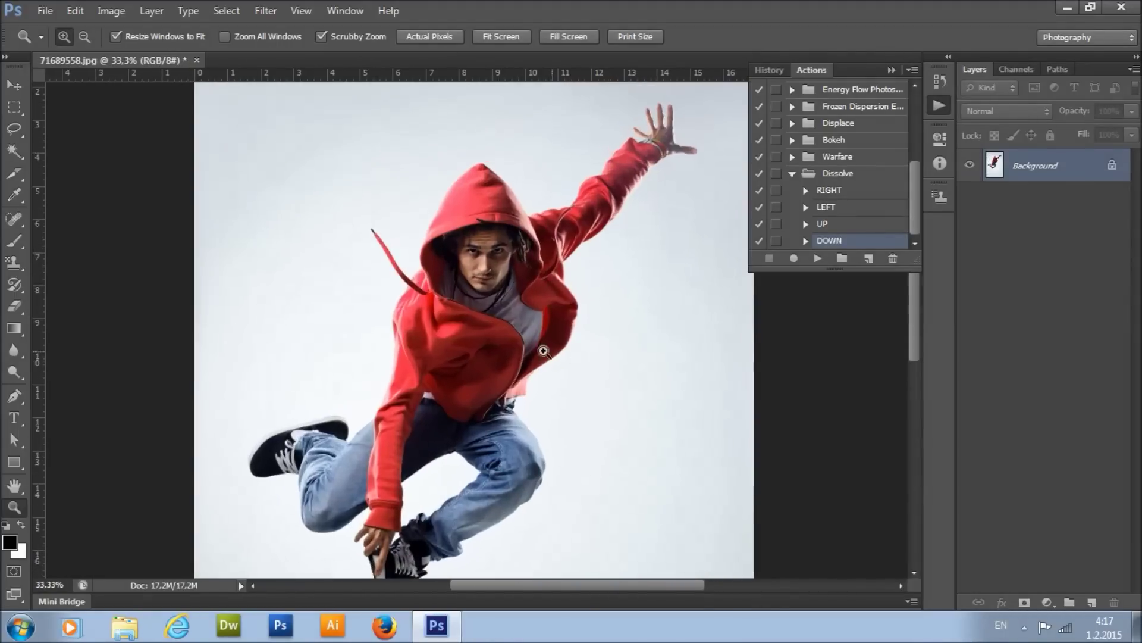
Step: Add a new layer above the background and name it brush
{"action": "left_click", "coordinate": [1092, 602]}
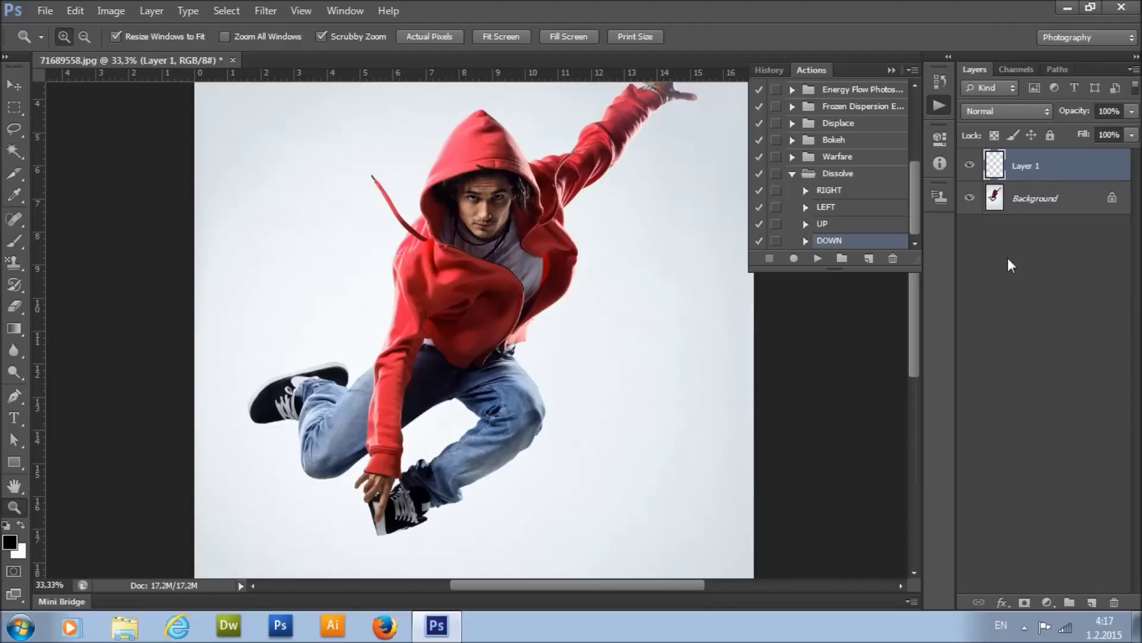
{"action": "double_click", "coordinate": [1030, 174]}
{"action": "type", "text": "brush"}
{"action": "key", "text": "Return"}
Step: Choose a soft 100 px brush and set the foreground color to bright green
{"action": "left_click", "coordinate": [15, 240]}
{"action": "right_click", "coordinate": [417, 294]}
{"action": "left_click", "coordinate": [518, 334]}
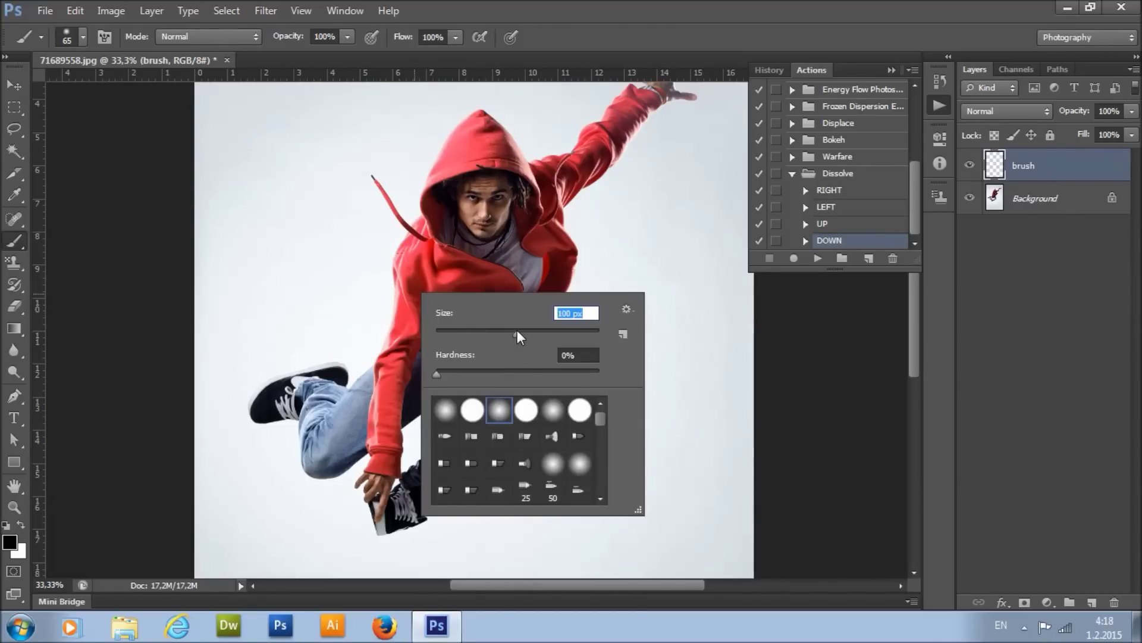
{"action": "left_click", "coordinate": [8, 541]}
{"action": "left_click_drag", "start_coordinate": [785, 362], "coordinate": [892, 273]}
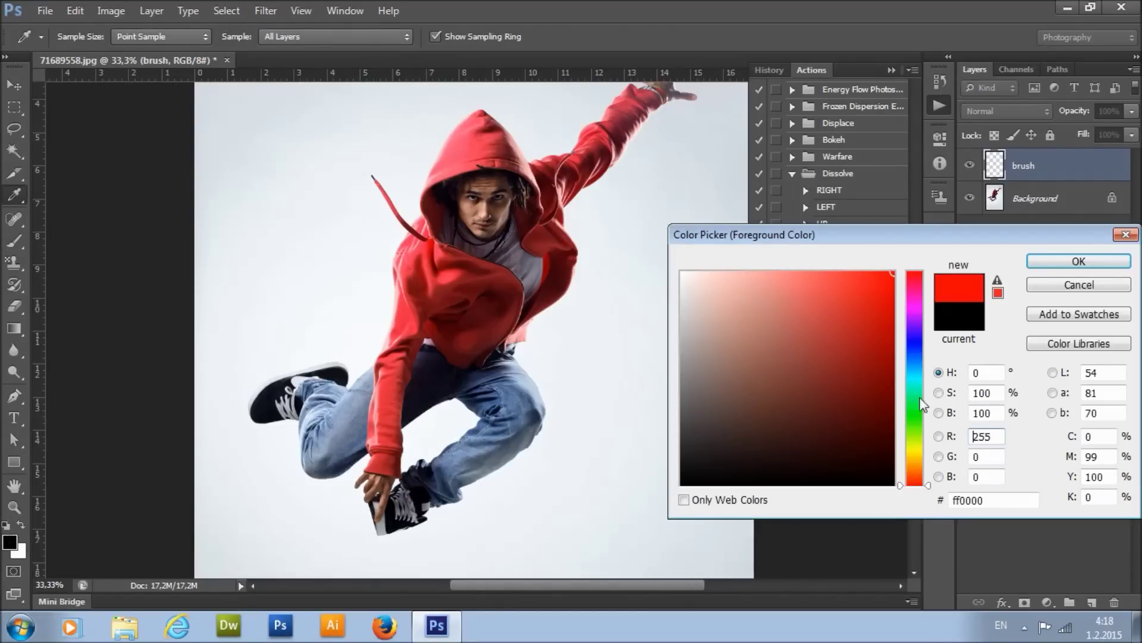
{"action": "left_click", "coordinate": [914, 425]}
{"action": "left_click", "coordinate": [1040, 264]}
Step: Paint green over the dancer's raised rear shoe with an 86 px brush on the brush layer
{"action": "key", "text": "z"}
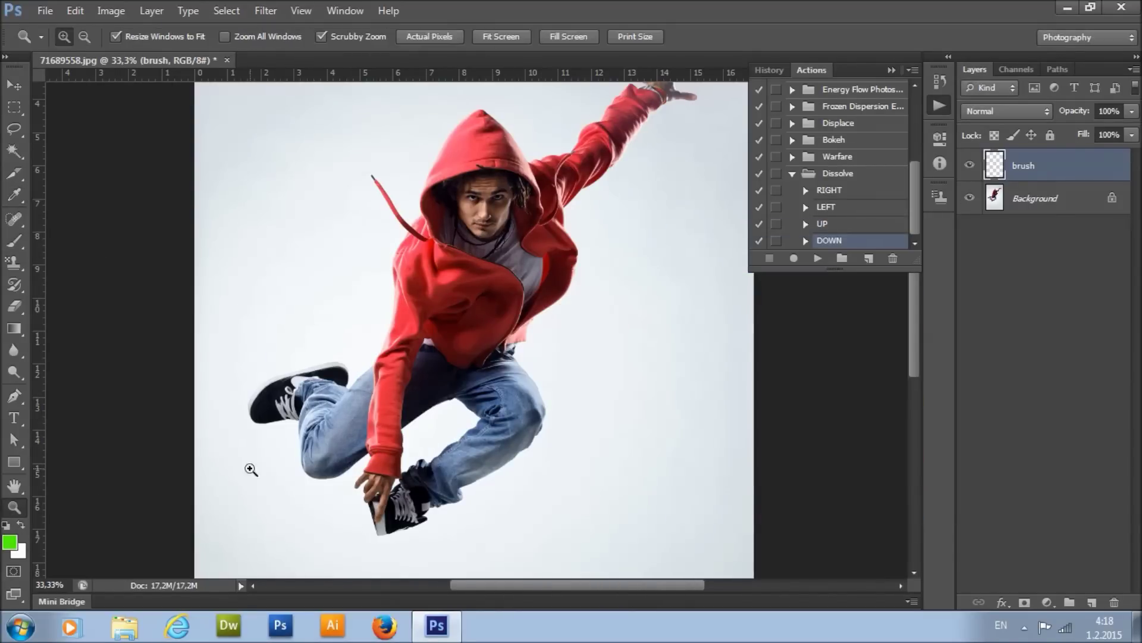
{"action": "left_click", "coordinate": [247, 509]}
{"action": "left_click", "coordinate": [15, 241]}
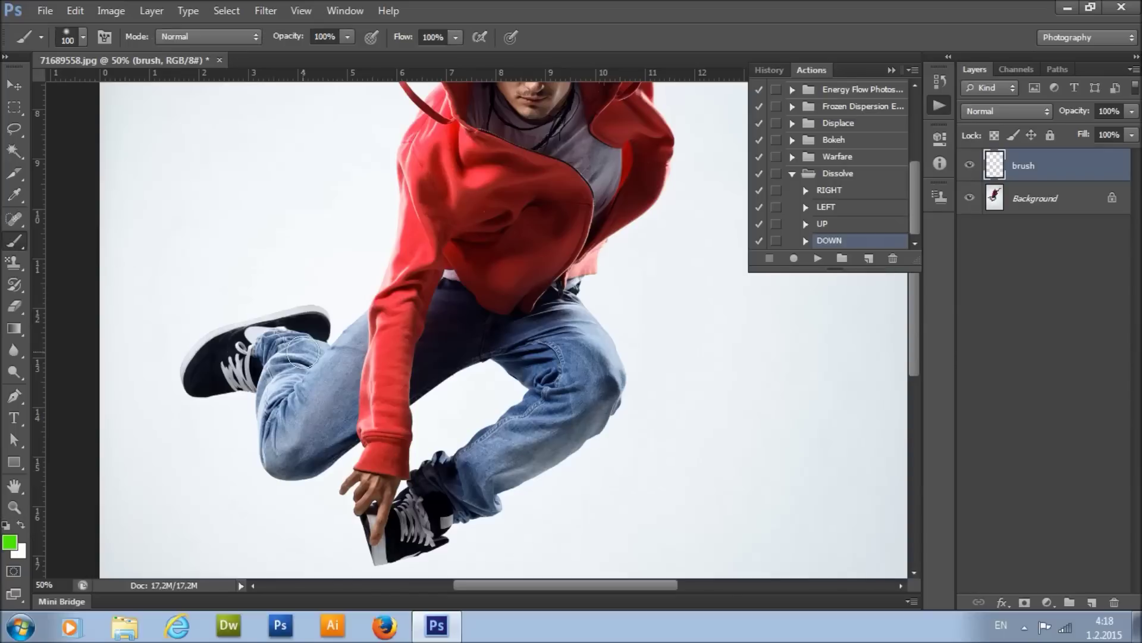
{"action": "right_click", "coordinate": [232, 365]}
{"action": "left_click", "coordinate": [309, 402]}
{"action": "mouse_move", "coordinate": [208, 360]}
{"action": "left_mouse_down"}
{"action": "mouse_move", "coordinate": [205, 378]}
{"action": "mouse_move", "coordinate": [256, 336]}
{"action": "mouse_move", "coordinate": [202, 381]}
{"action": "mouse_move", "coordinate": [309, 327]}
{"action": "mouse_move", "coordinate": [256, 327]}
{"action": "mouse_move", "coordinate": [314, 326]}
{"action": "left_mouse_up"}
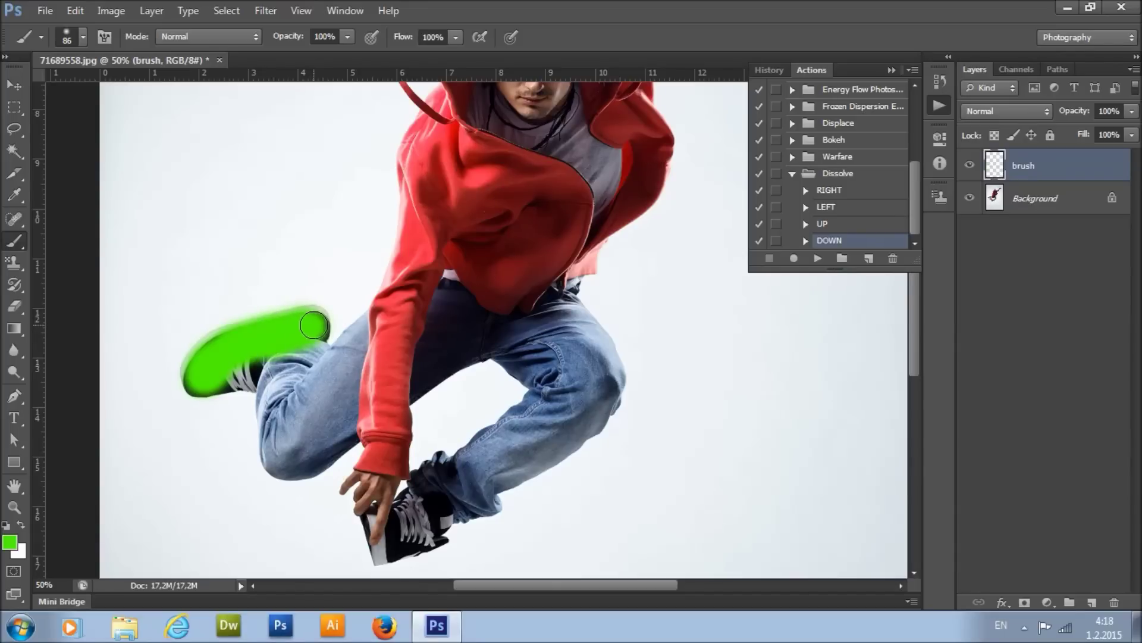
Step: Reduce the brush to 65 px and paint green along the lowered arm's sleeve from cuff to shoulder
{"action": "right_click", "coordinate": [392, 441]}
{"action": "left_click_drag", "start_coordinate": [476, 426], "coordinate": [469, 430]}
{"action": "left_click", "coordinate": [388, 449]}
{"action": "mouse_move", "coordinate": [386, 450]}
{"action": "left_mouse_down"}
{"action": "mouse_move", "coordinate": [383, 423]}
{"action": "mouse_move", "coordinate": [366, 420]}
{"action": "mouse_move", "coordinate": [370, 404]}
{"action": "mouse_move", "coordinate": [379, 445]}
{"action": "mouse_move", "coordinate": [390, 448]}
{"action": "mouse_move", "coordinate": [399, 431]}
{"action": "mouse_move", "coordinate": [395, 350]}
{"action": "mouse_move", "coordinate": [442, 204]}
{"action": "mouse_move", "coordinate": [441, 220]}
{"action": "mouse_move", "coordinate": [460, 214]}
{"action": "mouse_move", "coordinate": [433, 181]}
{"action": "mouse_move", "coordinate": [397, 328]}
{"action": "left_mouse_up"}
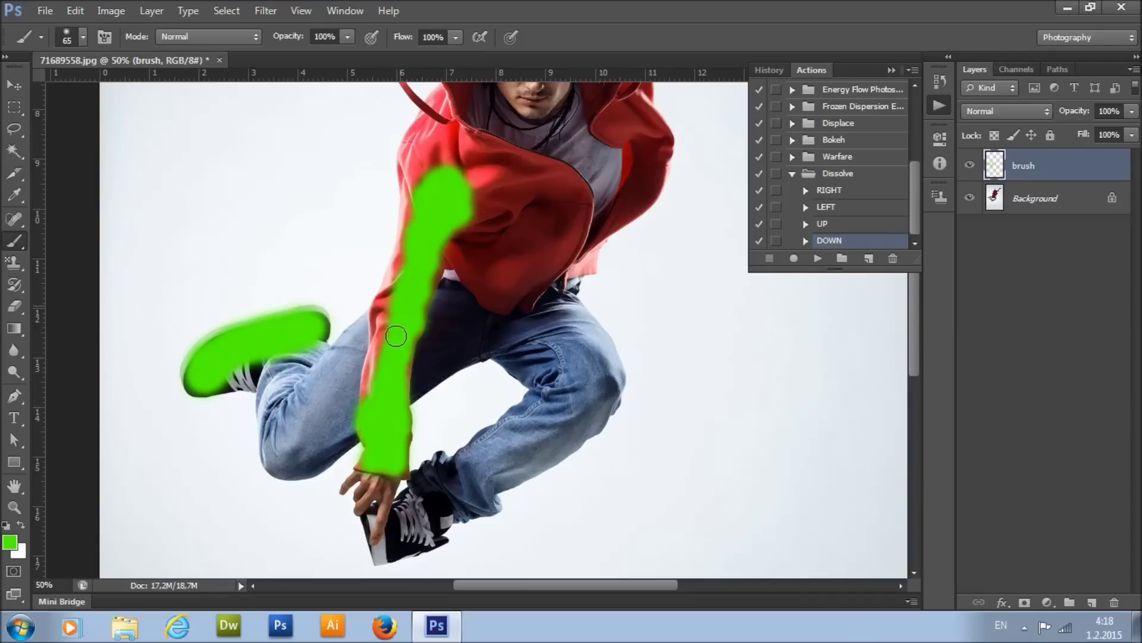
Step: Paint green along the outer edge of the bent front leg, from the shin over the knee to the hip
{"action": "scroll", "coordinate": [572, 378], "scroll_direction": "down", "scroll_amount": 2}
{"action": "mouse_move", "coordinate": [544, 430]}
{"action": "left_mouse_down"}
{"action": "mouse_move", "coordinate": [612, 369]}
{"action": "mouse_move", "coordinate": [577, 288]}
{"action": "left_mouse_up"}
{"action": "mouse_move", "coordinate": [576, 385]}
{"action": "left_mouse_down"}
{"action": "mouse_move", "coordinate": [601, 364]}
{"action": "mouse_move", "coordinate": [599, 328]}
{"action": "mouse_move", "coordinate": [575, 287]}
{"action": "left_mouse_up"}
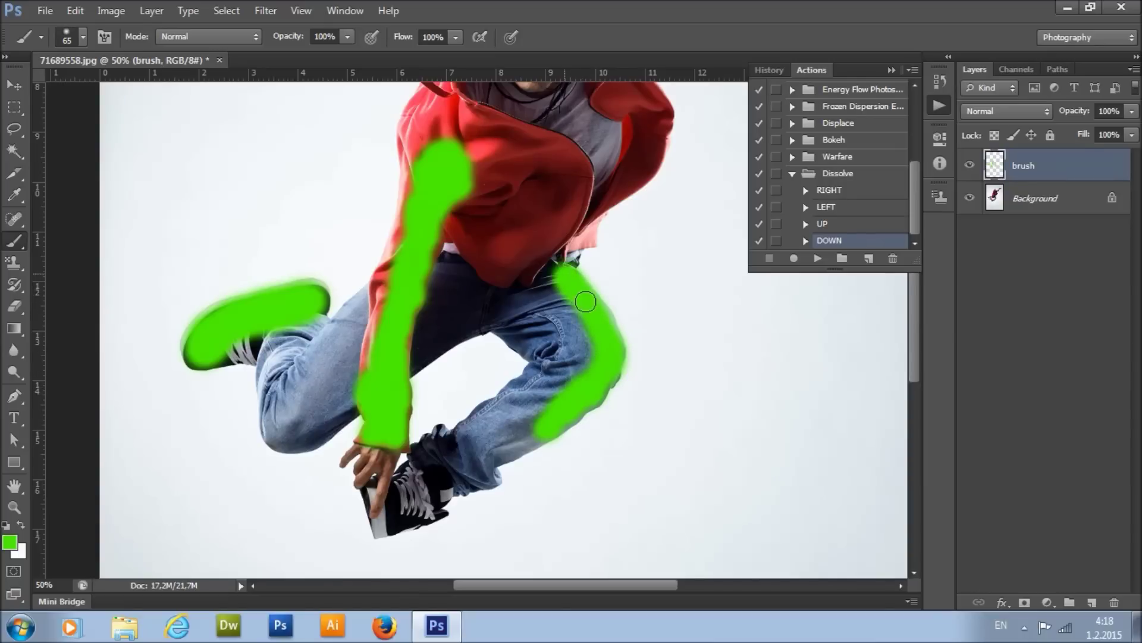
Step: Paint green along the raised arm's sleeve from the wrist down to the shoulder beside the hood
{"action": "scroll", "coordinate": [655, 372], "scroll_direction": "up", "scroll_amount": 5}
{"action": "scroll", "coordinate": [671, 545], "scroll_direction": "up", "scroll_amount": 1}
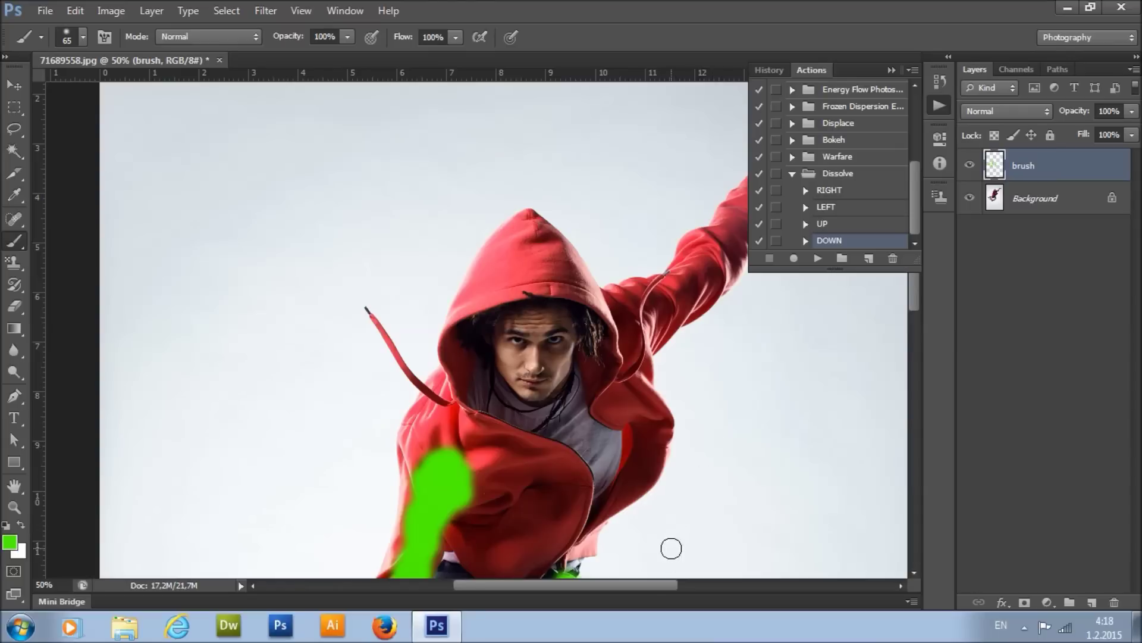
{"action": "scroll", "coordinate": [673, 548], "scroll_direction": "right", "scroll_amount": 5}
{"action": "mouse_move", "coordinate": [562, 318]}
{"action": "left_mouse_down"}
{"action": "mouse_move", "coordinate": [537, 310]}
{"action": "mouse_move", "coordinate": [527, 334]}
{"action": "mouse_move", "coordinate": [601, 271]}
{"action": "mouse_move", "coordinate": [657, 202]}
{"action": "mouse_move", "coordinate": [648, 193]}
{"action": "mouse_move", "coordinate": [625, 203]}
{"action": "mouse_move", "coordinate": [539, 301]}
{"action": "mouse_move", "coordinate": [507, 308]}
{"action": "mouse_move", "coordinate": [498, 321]}
{"action": "mouse_move", "coordinate": [512, 376]}
{"action": "mouse_move", "coordinate": [507, 319]}
{"action": "mouse_move", "coordinate": [552, 312]}
{"action": "left_mouse_up"}
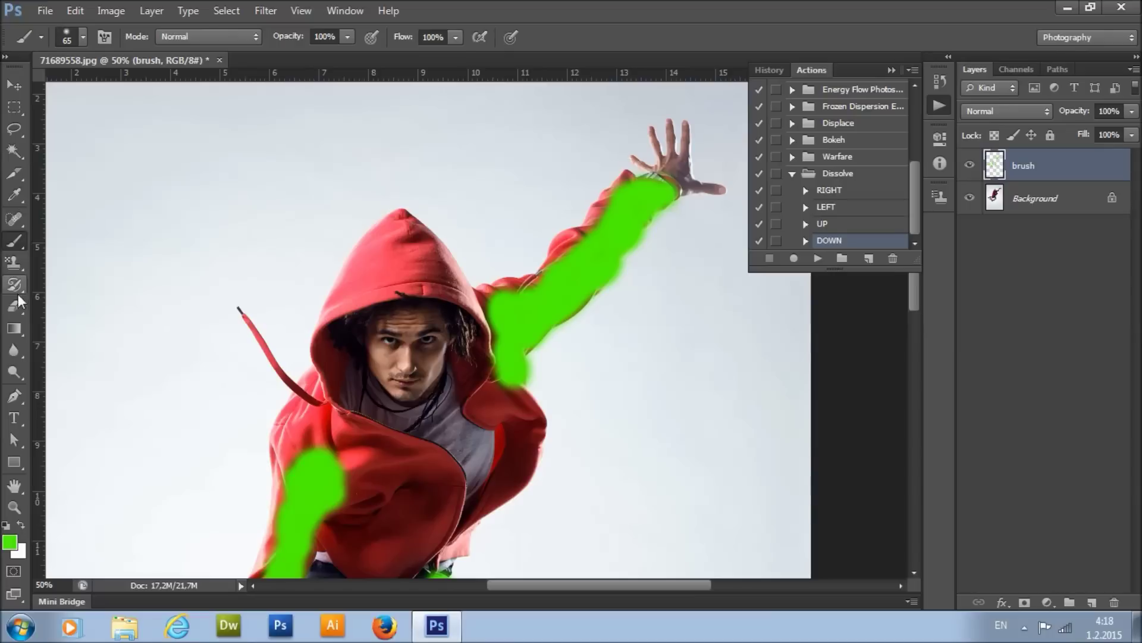
{"action": "key", "text": "e"}
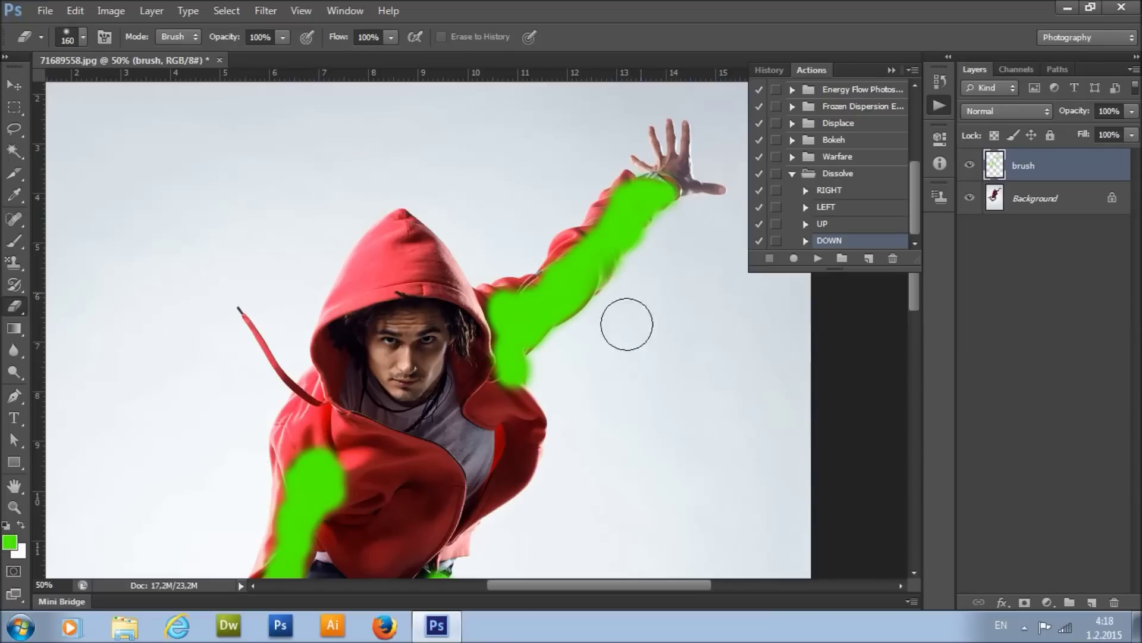
{"action": "left_click", "coordinate": [18, 244]}
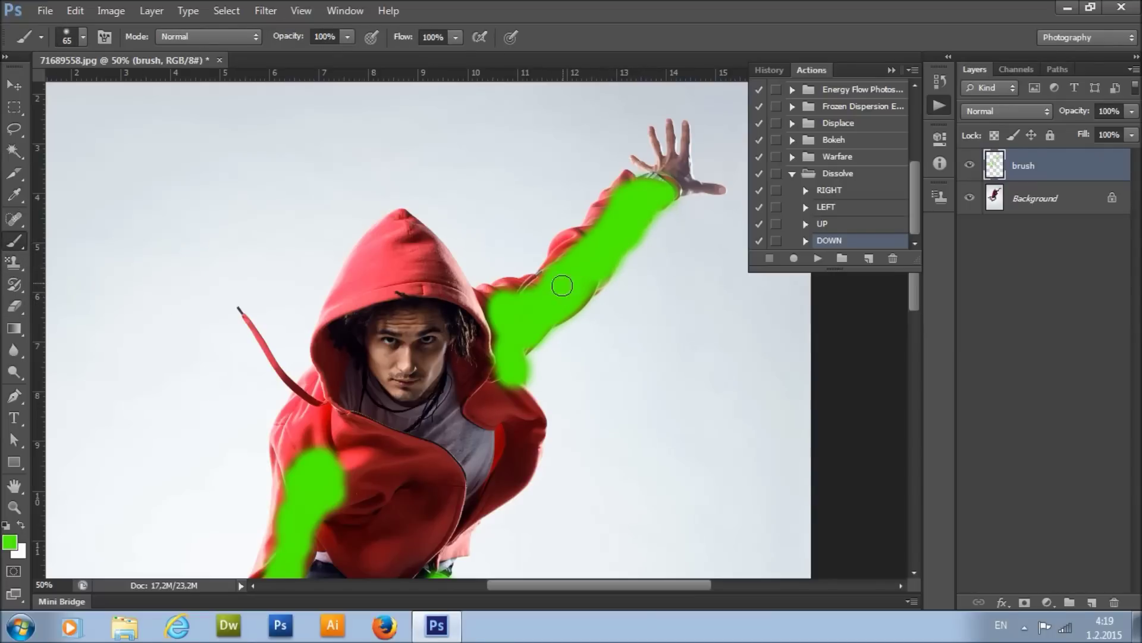
{"action": "key", "text": "z"}
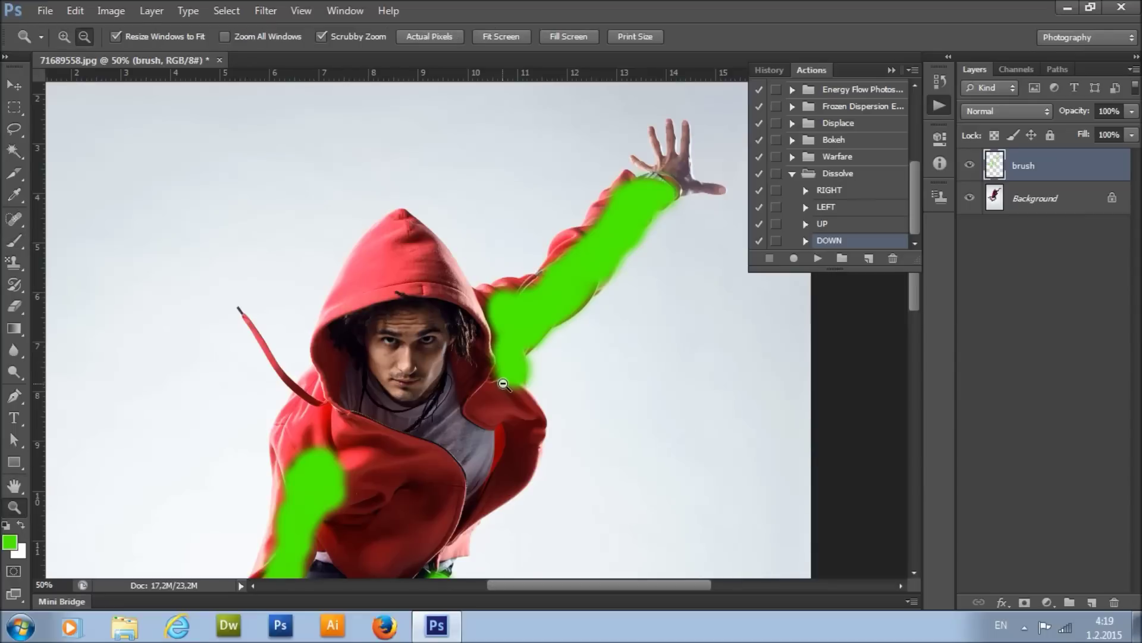
{"action": "left_click", "coordinate": [478, 372], "text": "alt"}
{"action": "left_click", "coordinate": [443, 389]}
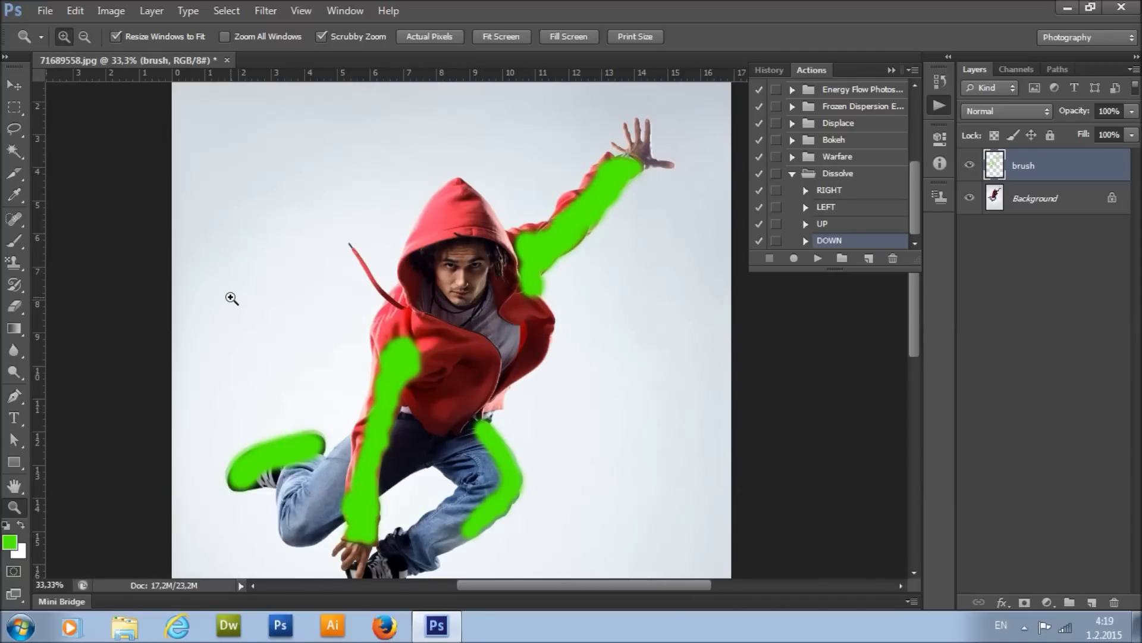
{"action": "scroll", "coordinate": [194, 329], "scroll_direction": "down", "scroll_amount": 2}
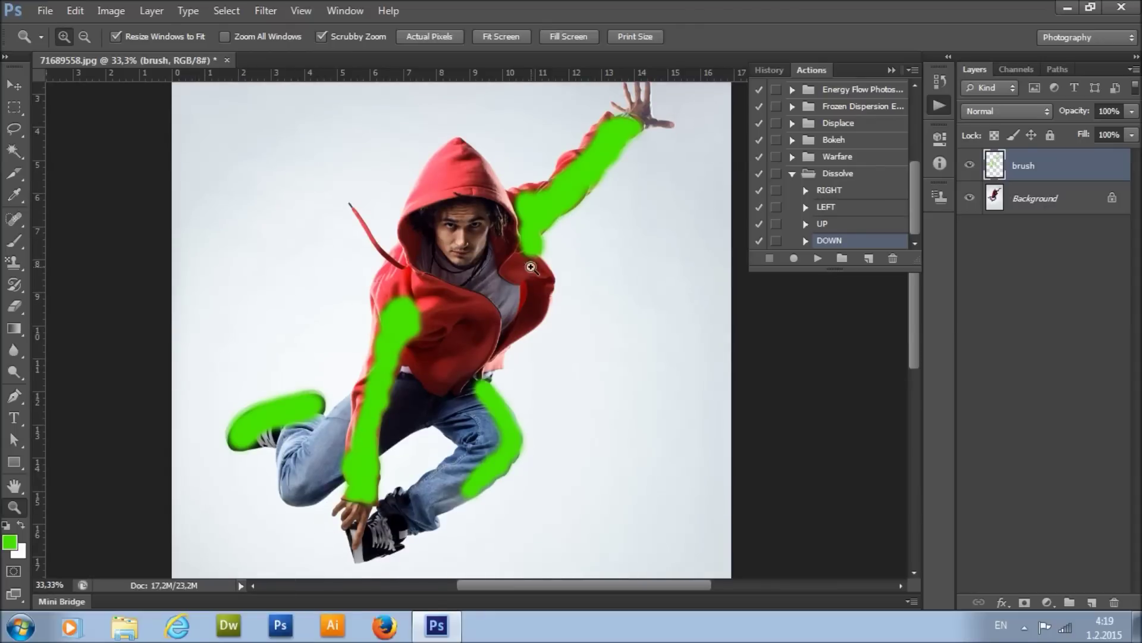
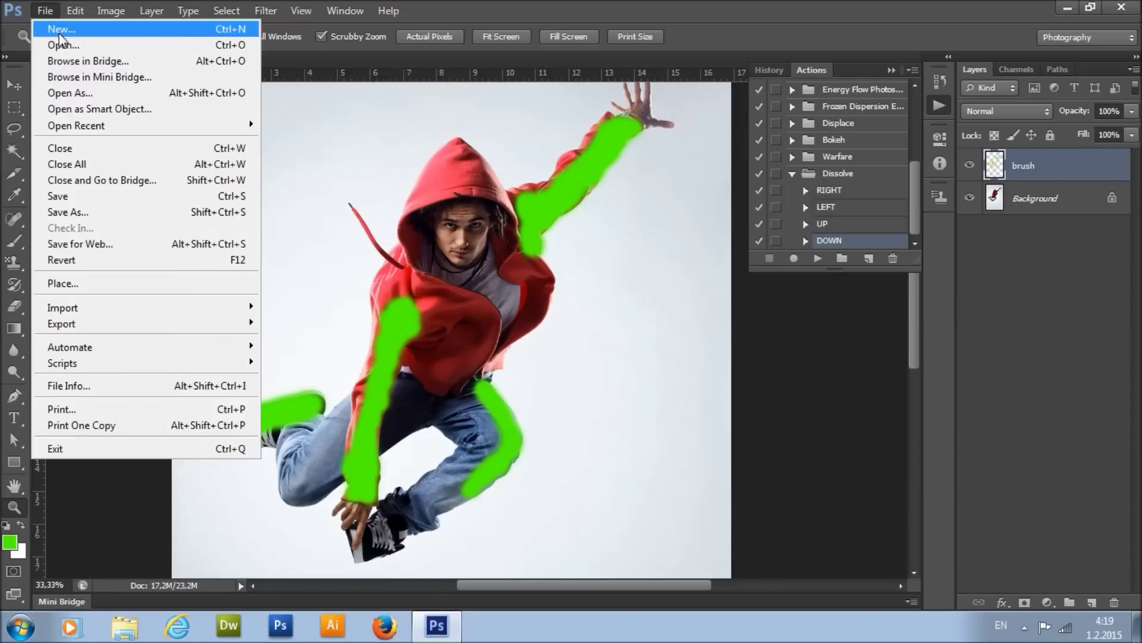
Step: Open the example images 1.jpg and 2.jpg from the Desktop together
{"action": "left_click", "coordinate": [521, 152]}
{"action": "scroll", "coordinate": [521, 152], "scroll_direction": "down", "scroll_amount": 1}
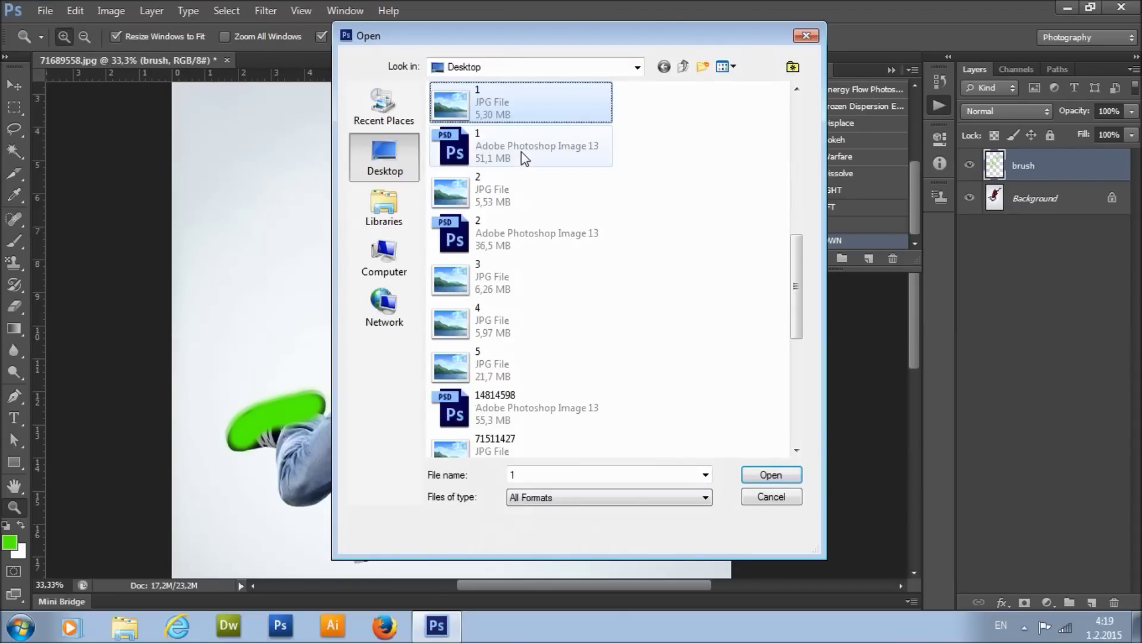
{"action": "left_click", "coordinate": [515, 182], "text": "ctrl"}
{"action": "key", "text": "Return"}
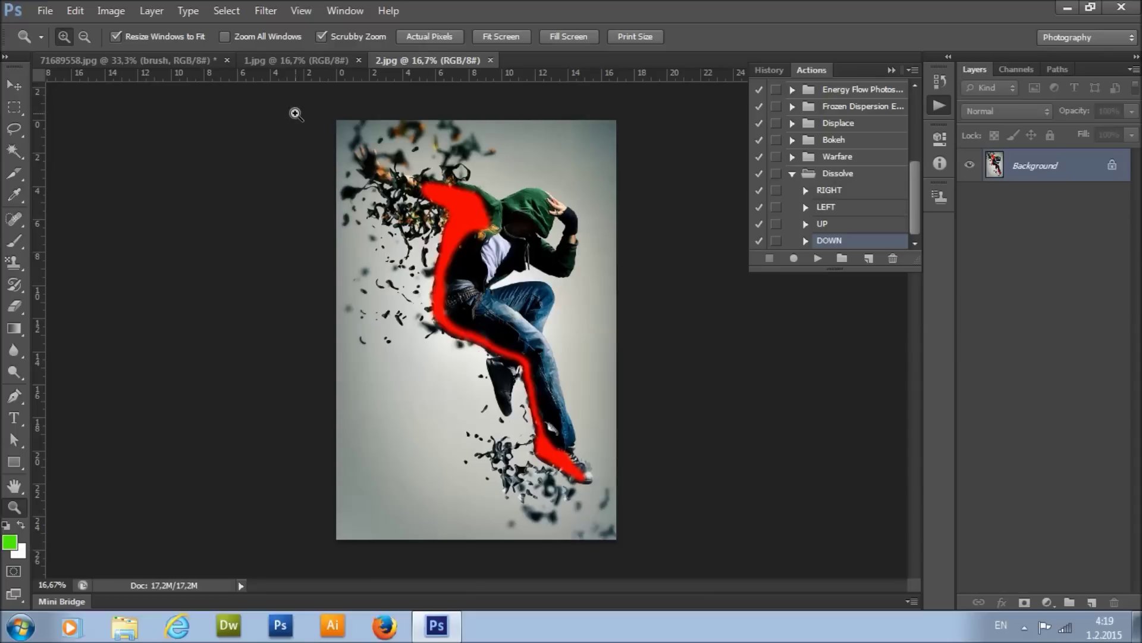
Step: Examine the red brushed areas and dispersion in example images 1.jpg and 2.jpg up close, and close both images
{"action": "left_click", "coordinate": [463, 279]}
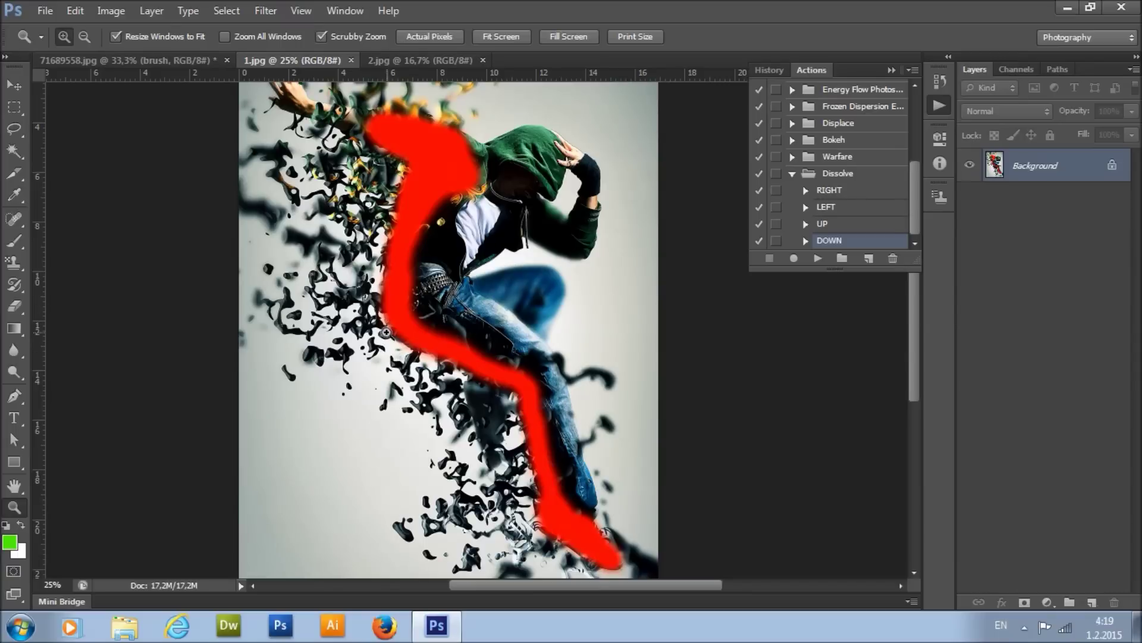
{"action": "left_click", "coordinate": [418, 61]}
{"action": "left_click", "coordinate": [422, 273]}
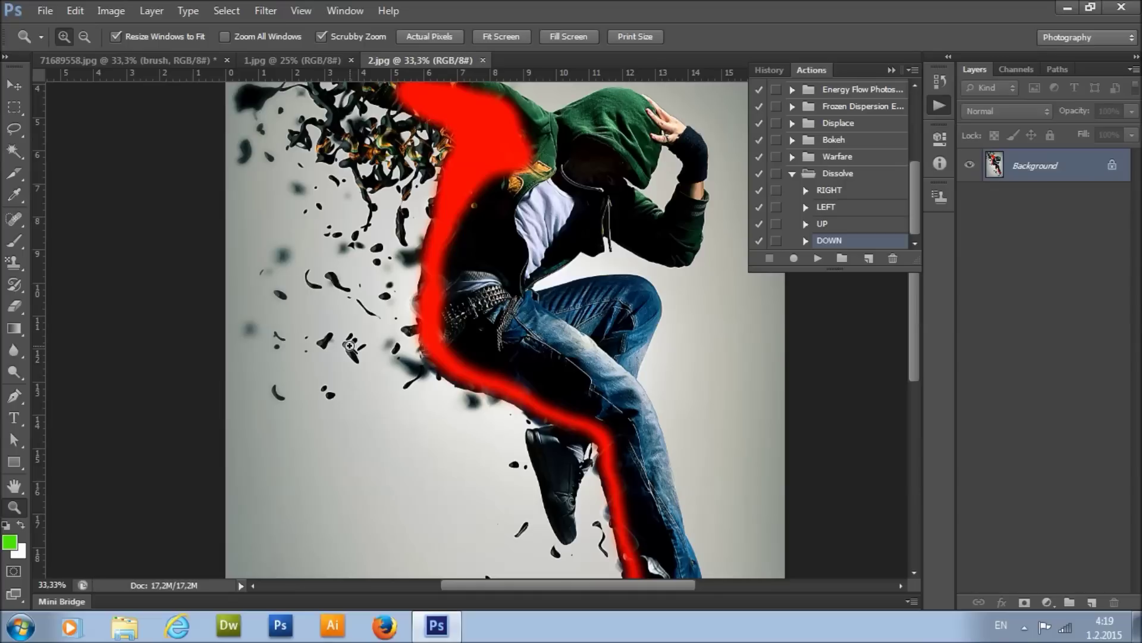
{"action": "scroll", "coordinate": [412, 392], "scroll_direction": "up", "scroll_amount": 3}
{"action": "scroll", "coordinate": [411, 392], "scroll_direction": "down", "scroll_amount": 2}
{"action": "scroll", "coordinate": [404, 375], "scroll_direction": "up", "scroll_amount": 3}
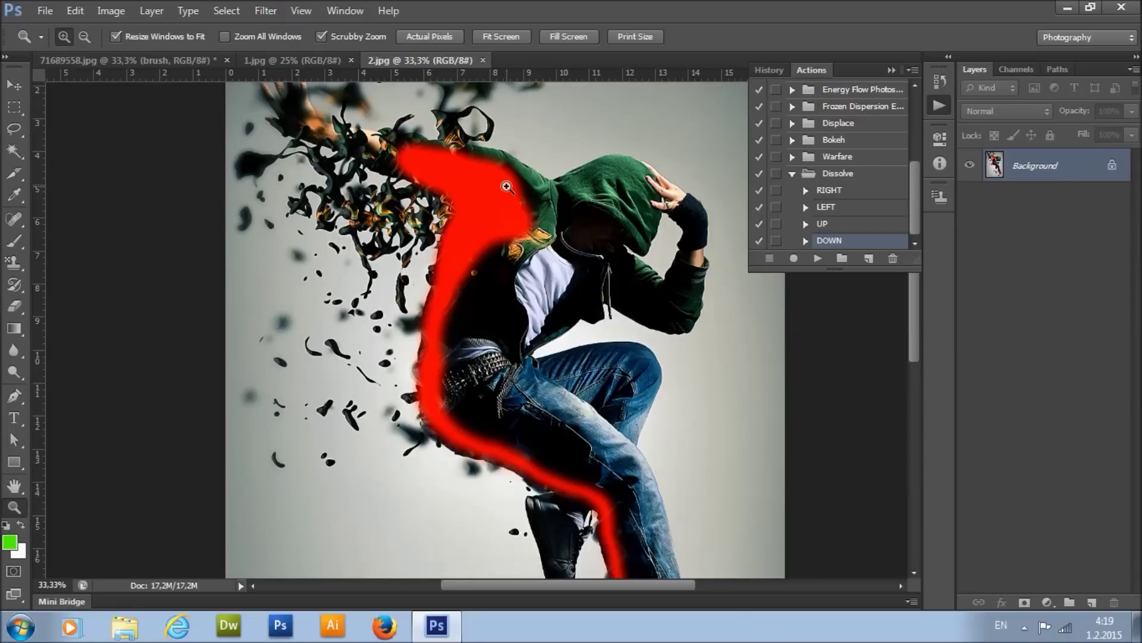
{"action": "scroll", "coordinate": [495, 204], "scroll_direction": "down", "scroll_amount": 2}
{"action": "scroll", "coordinate": [443, 159], "scroll_direction": "down", "scroll_amount": 2}
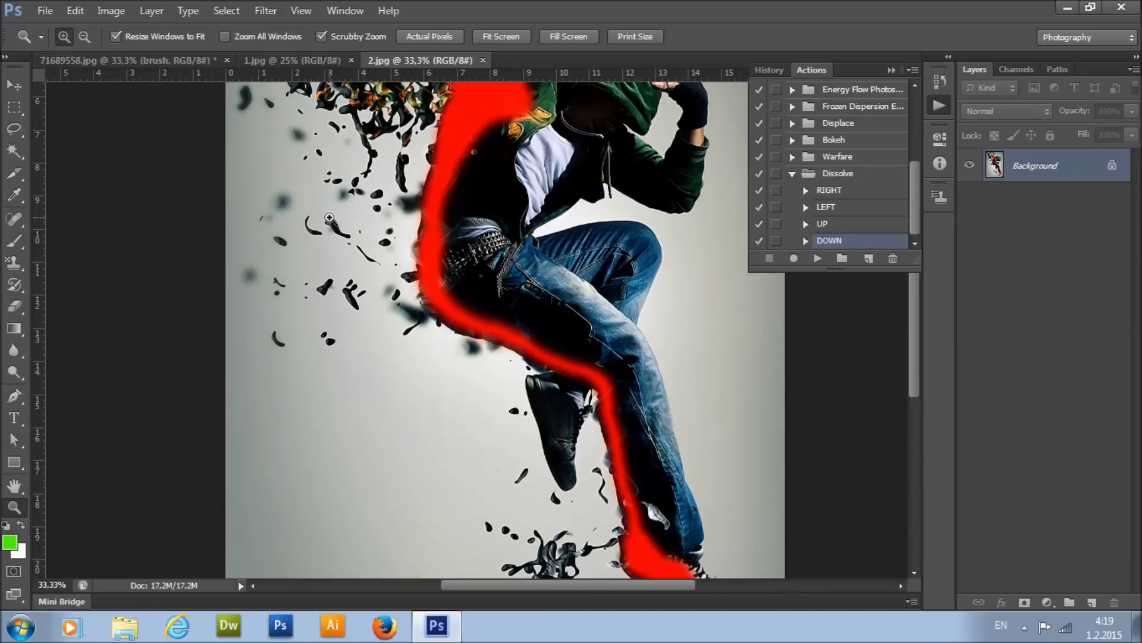
{"action": "scroll", "coordinate": [356, 284], "scroll_direction": "down", "scroll_amount": 1}
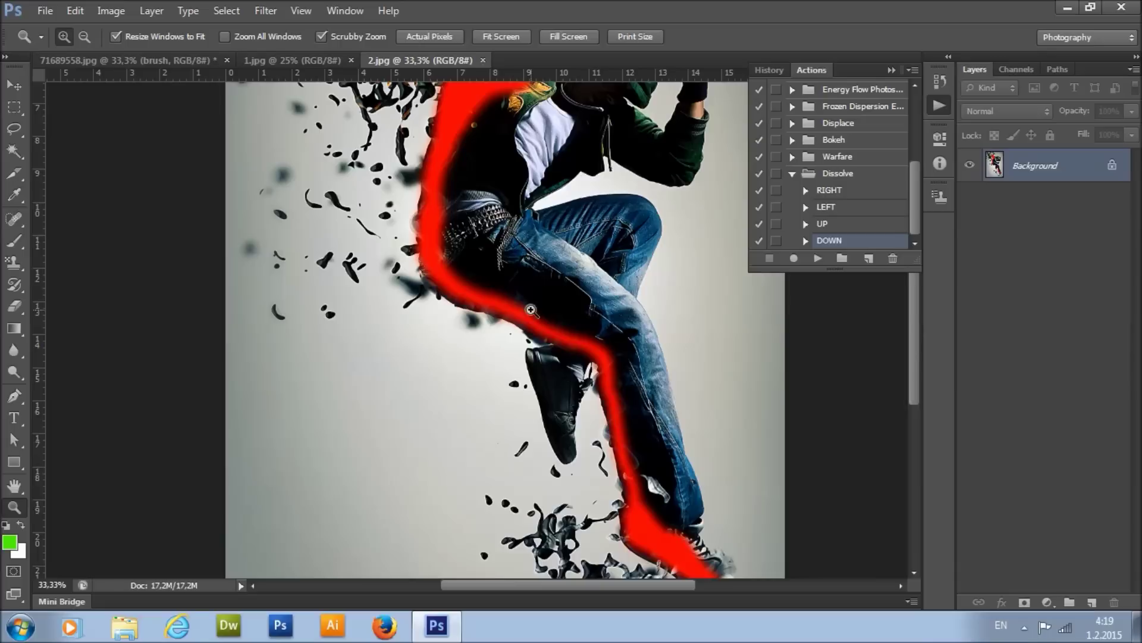
{"action": "scroll", "coordinate": [529, 315], "scroll_direction": "up", "scroll_amount": 2}
{"action": "left_click", "coordinate": [297, 60]}
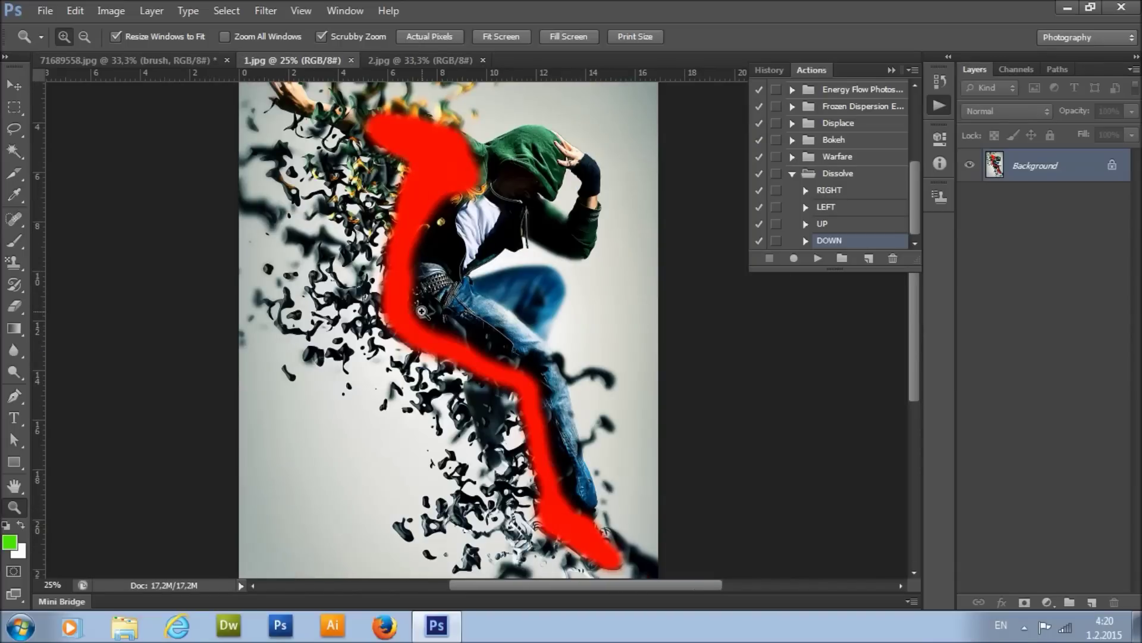
{"action": "left_click", "coordinate": [350, 61]}
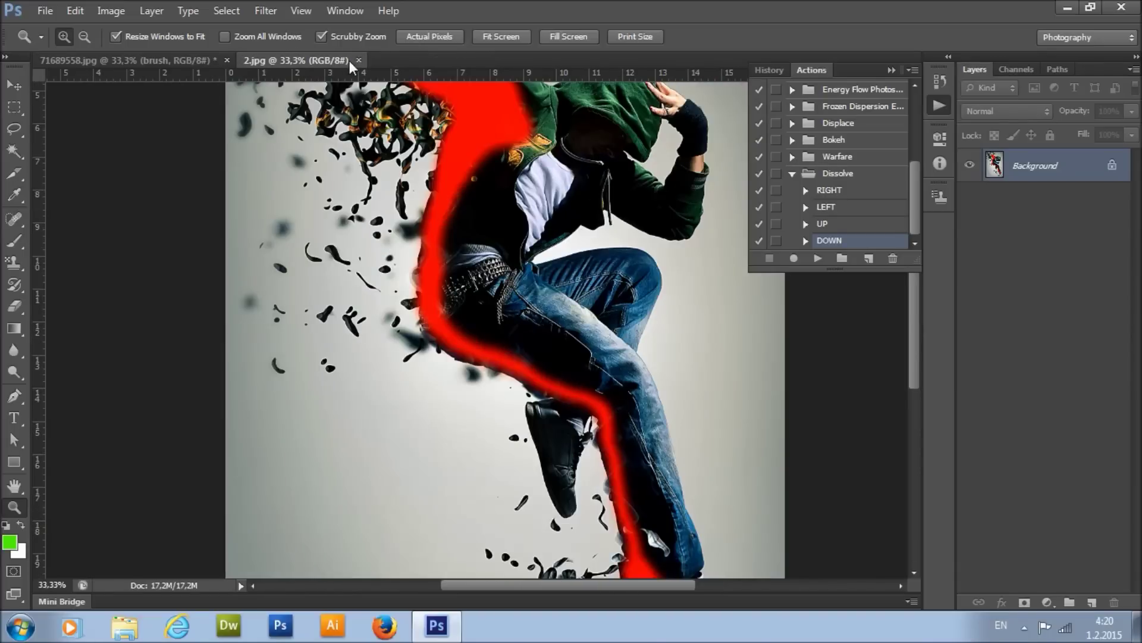
{"action": "left_click", "coordinate": [359, 60]}
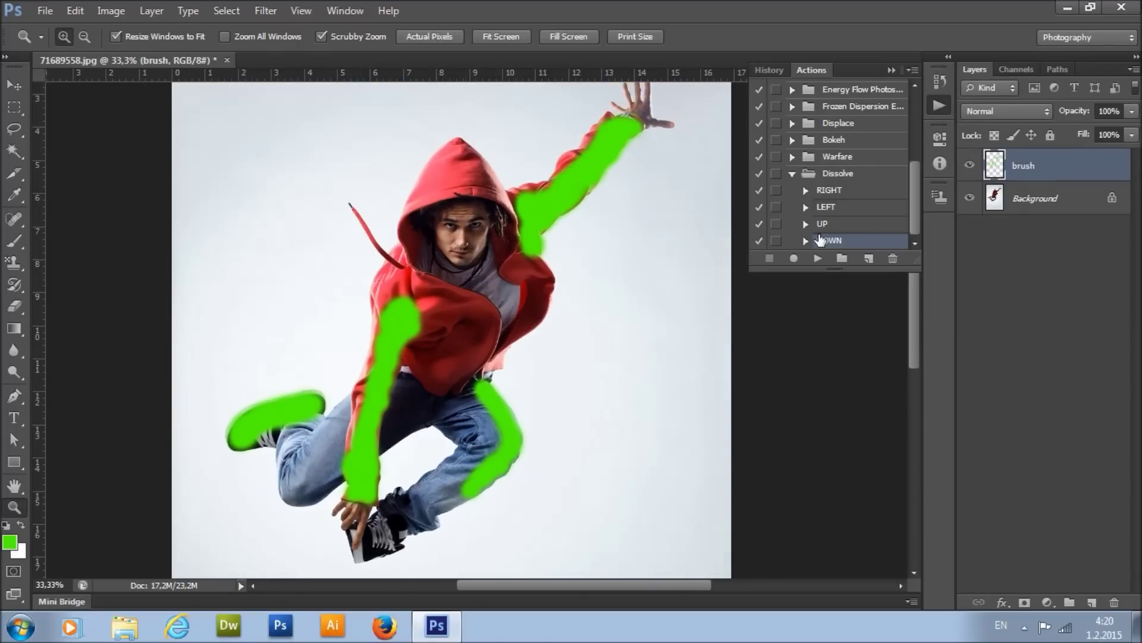
Step: Run the RIGHT action from the Dissolve set on the photo with its painted brush layer
{"action": "left_click", "coordinate": [833, 192]}
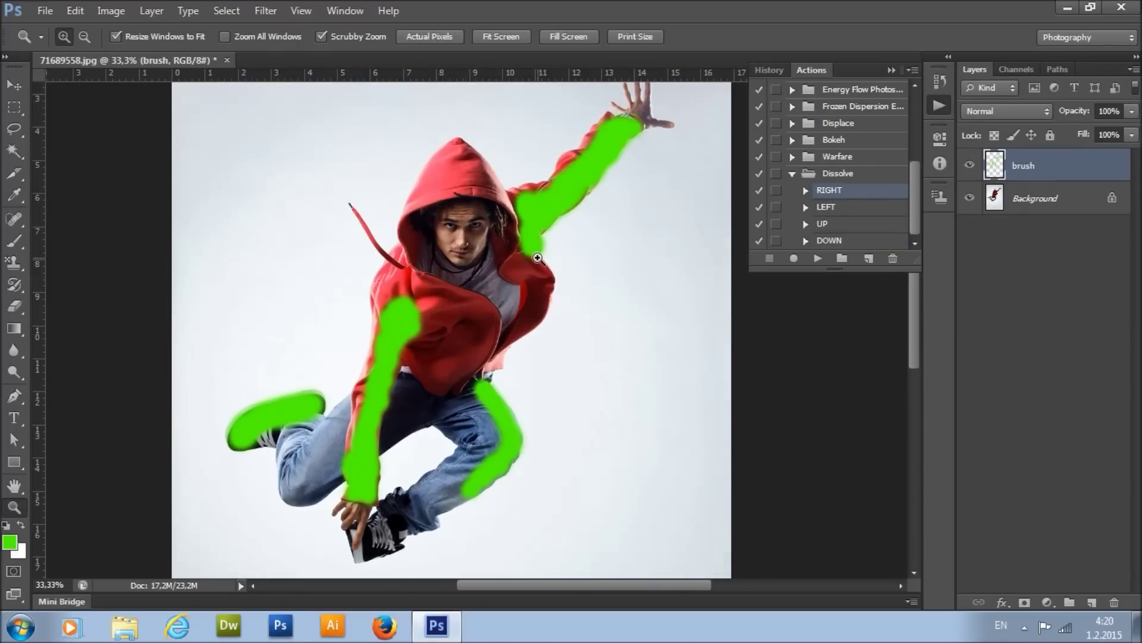
{"action": "scroll", "coordinate": [540, 261], "scroll_direction": "down", "scroll_amount": 1}
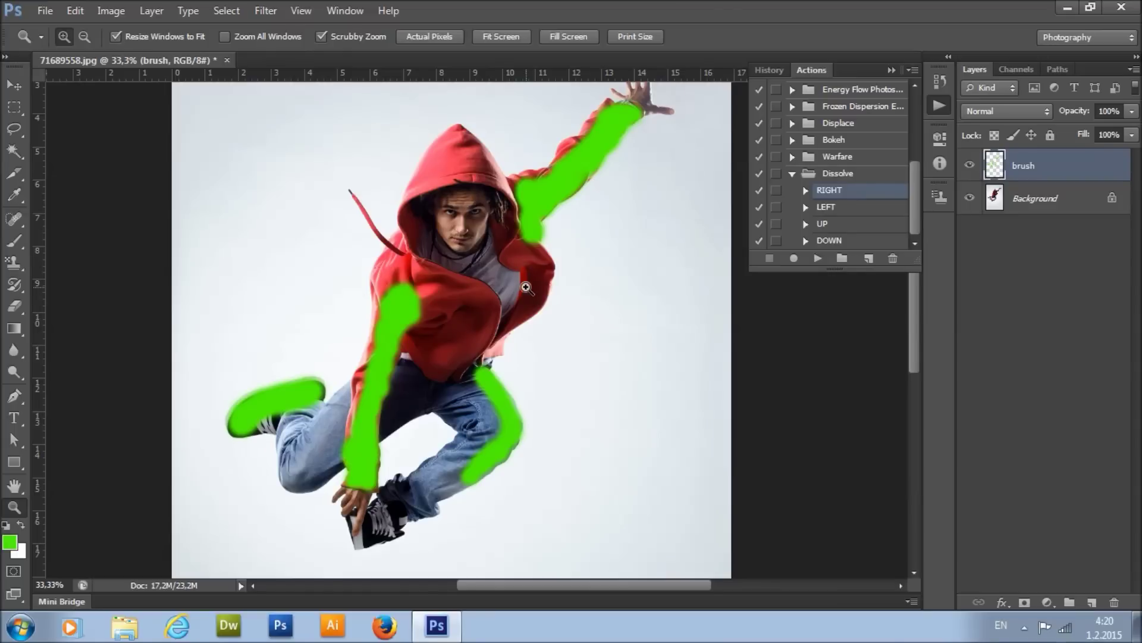
{"action": "left_click", "coordinate": [815, 258]}
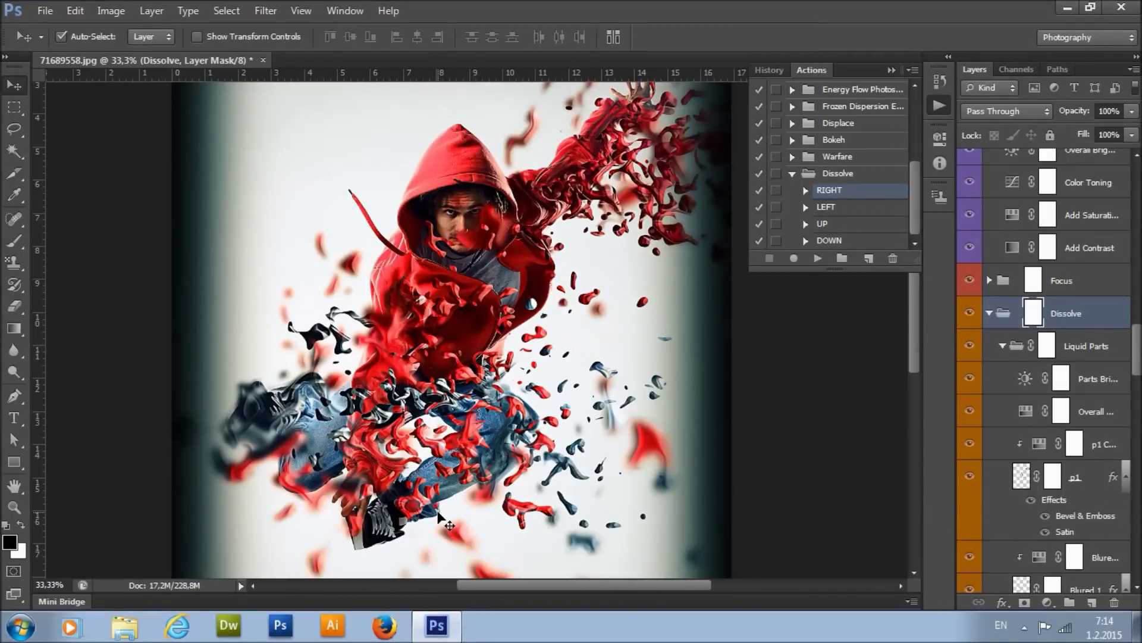
{"action": "left_click", "coordinate": [890, 70]}
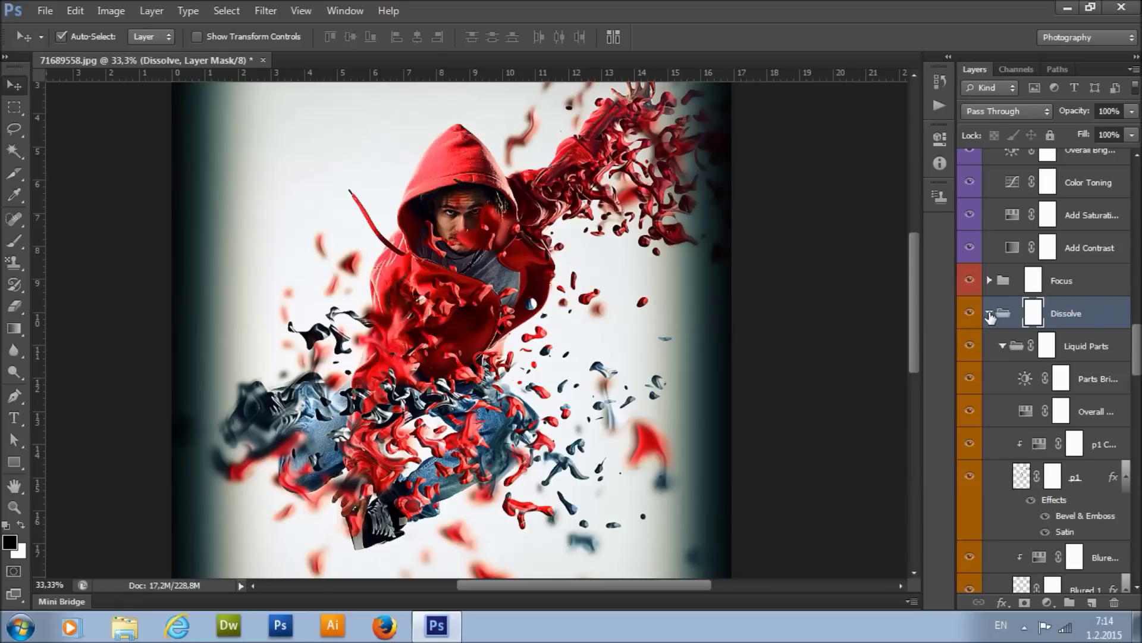
Step: Collapse all the generated layer groups and expand the Color Options group
{"action": "left_click", "coordinate": [989, 314], "text": "ctrl"}
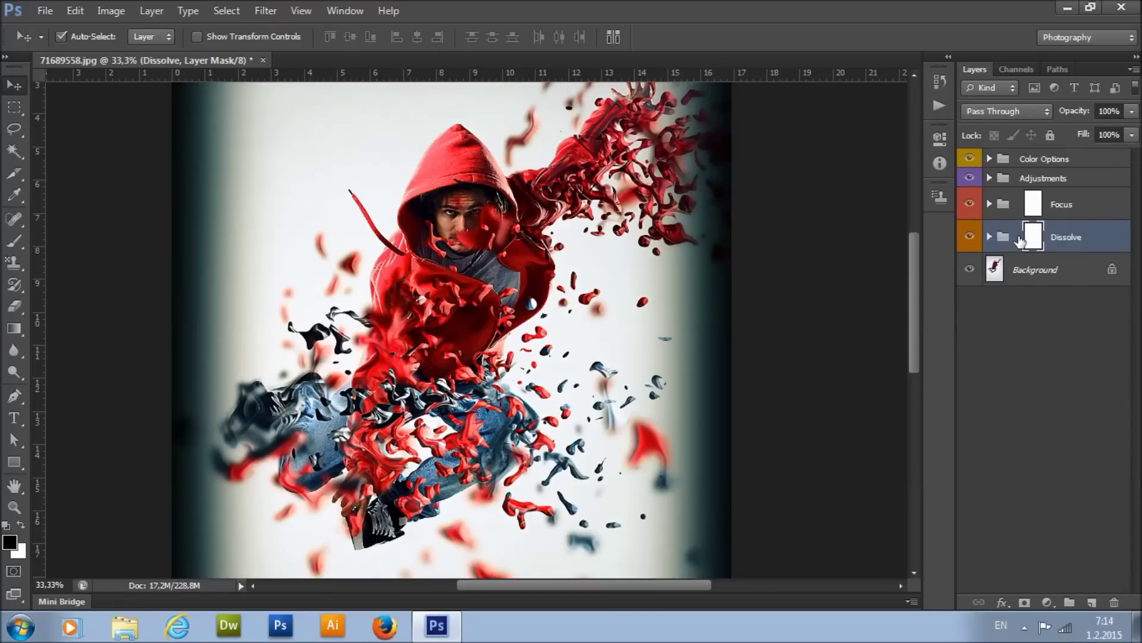
{"action": "left_click", "coordinate": [1080, 159]}
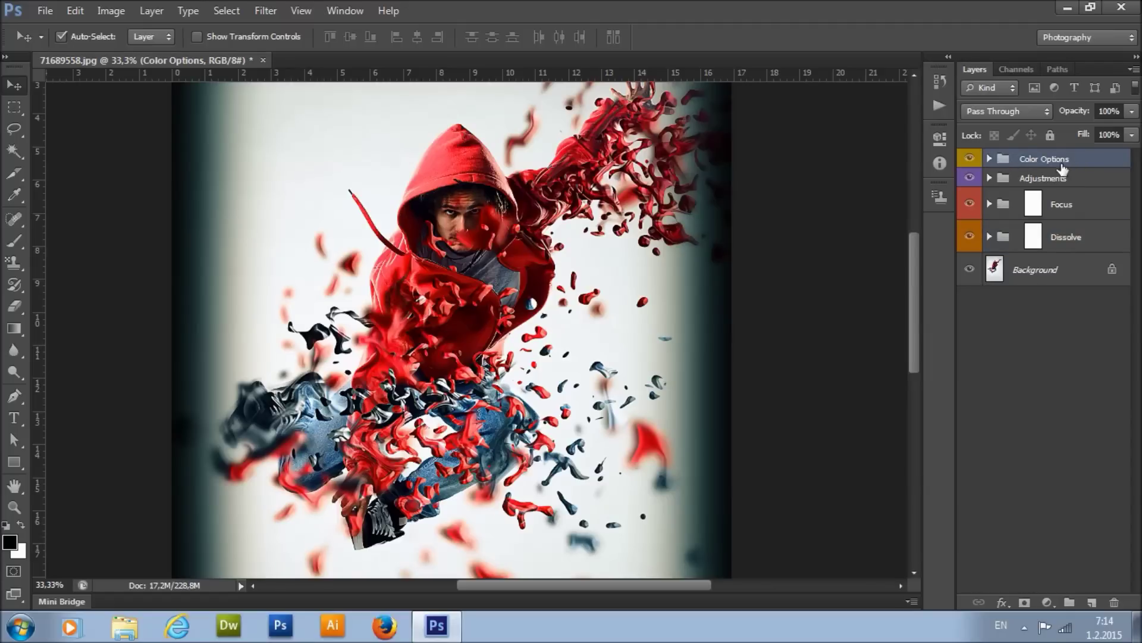
{"action": "left_click", "coordinate": [990, 159]}
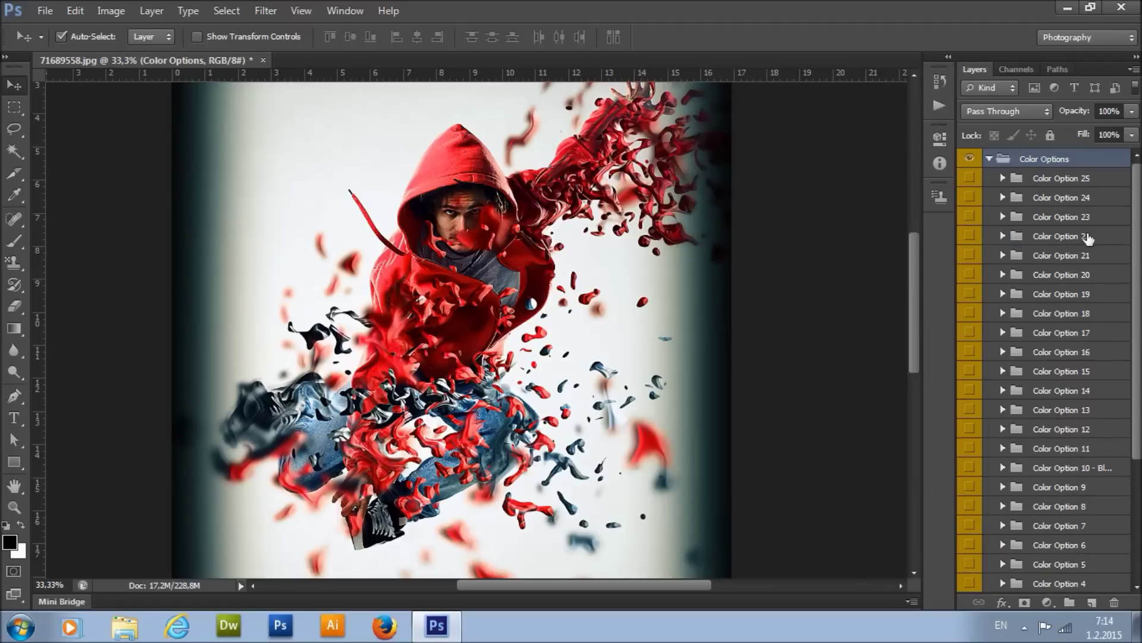
Step: Preview Color Option 21 on the image and hide it again
{"action": "left_click", "coordinate": [1062, 199]}
{"action": "left_click", "coordinate": [1067, 261]}
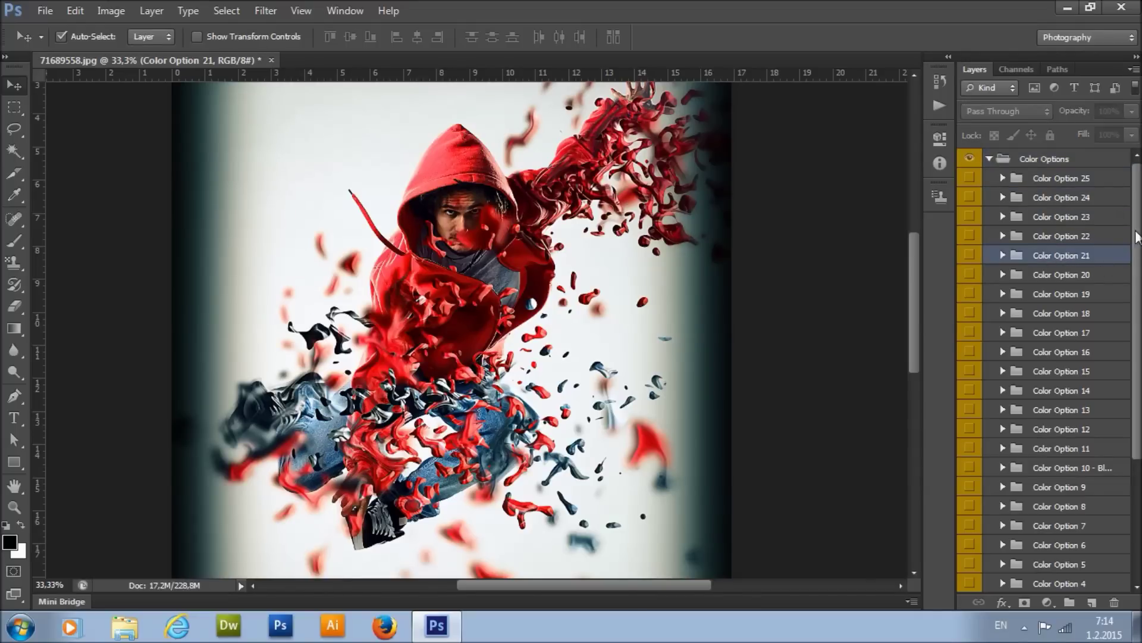
{"action": "left_click", "coordinate": [969, 259]}
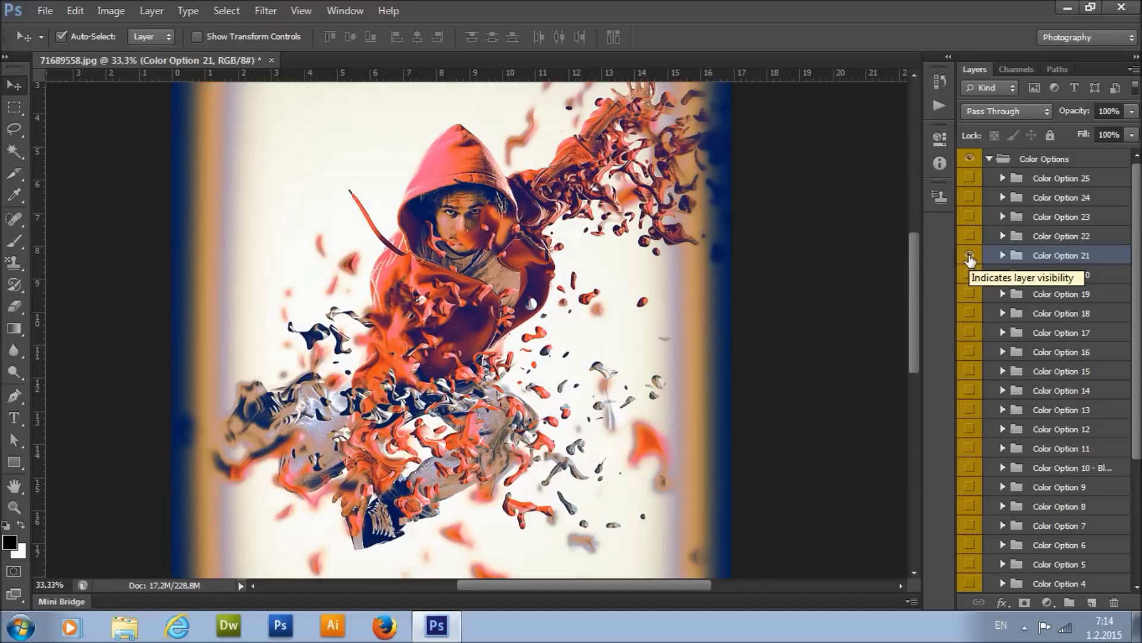
{"action": "left_click", "coordinate": [968, 260]}
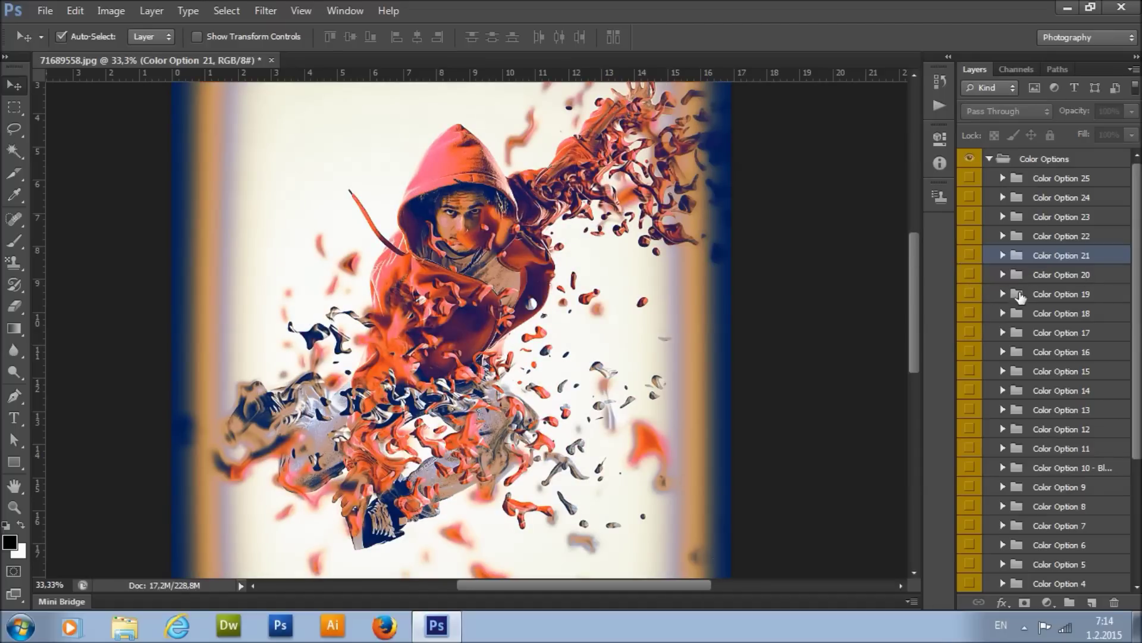
Step: Make Color Option 20 visible, collapse the Color Options group and expand the Adjustments group
{"action": "left_click", "coordinate": [1047, 280]}
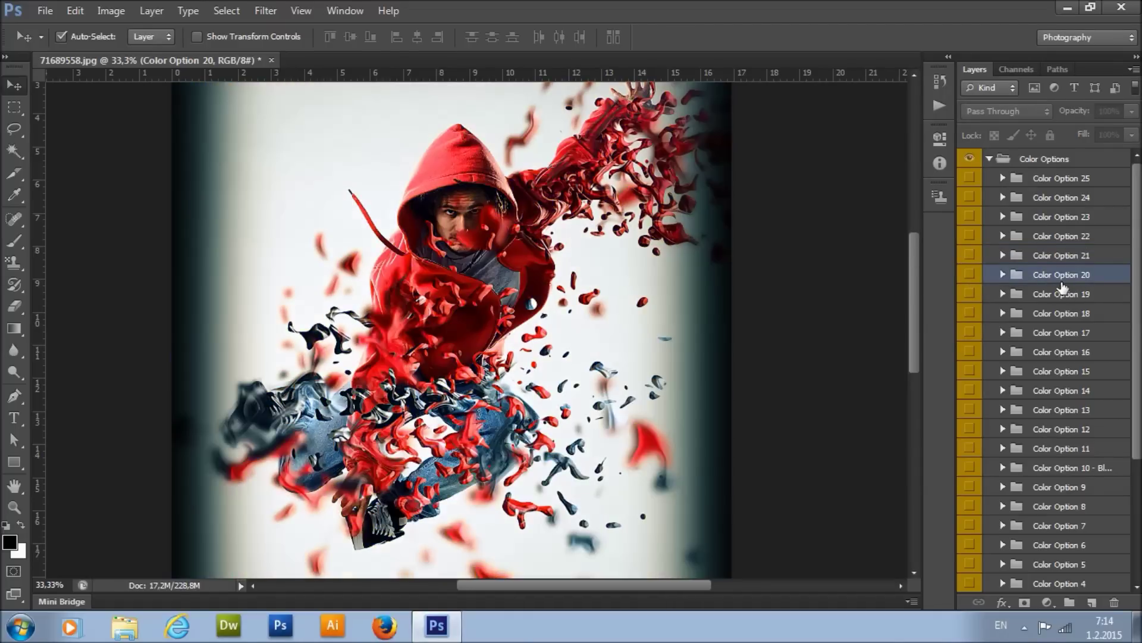
{"action": "left_click", "coordinate": [971, 275]}
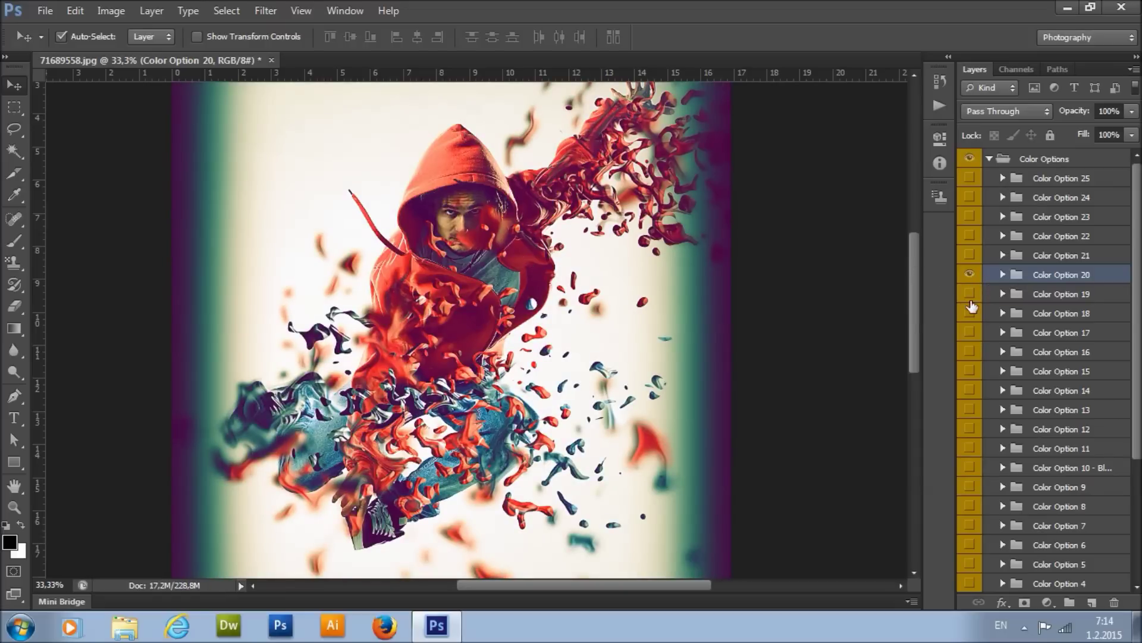
{"action": "left_click", "coordinate": [988, 159]}
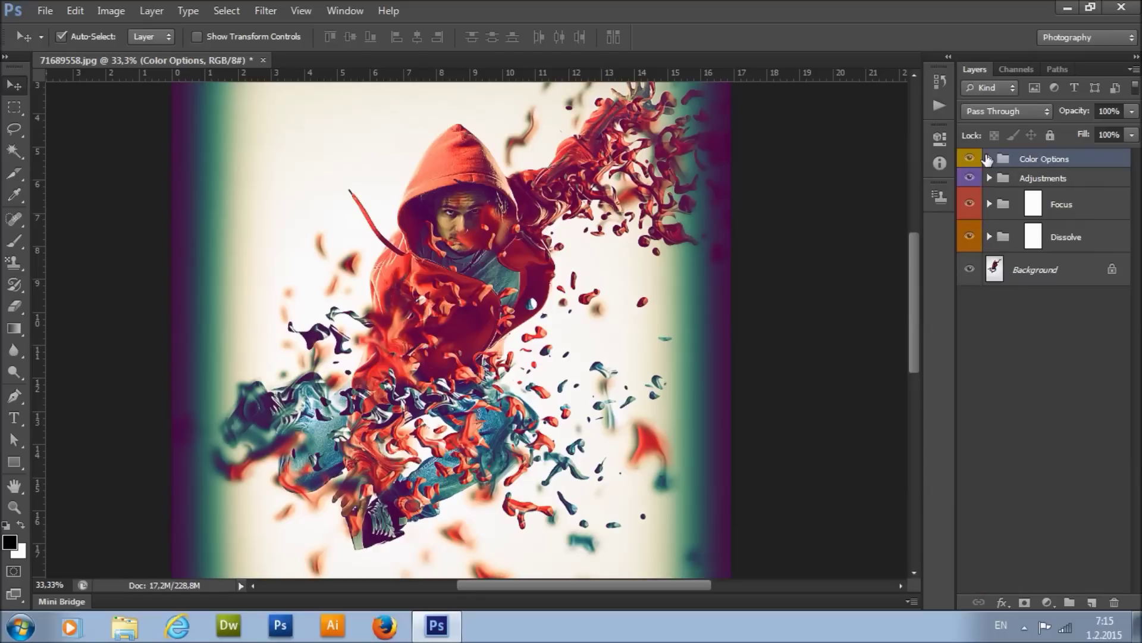
{"action": "left_click", "coordinate": [1044, 180]}
{"action": "left_click", "coordinate": [990, 178]}
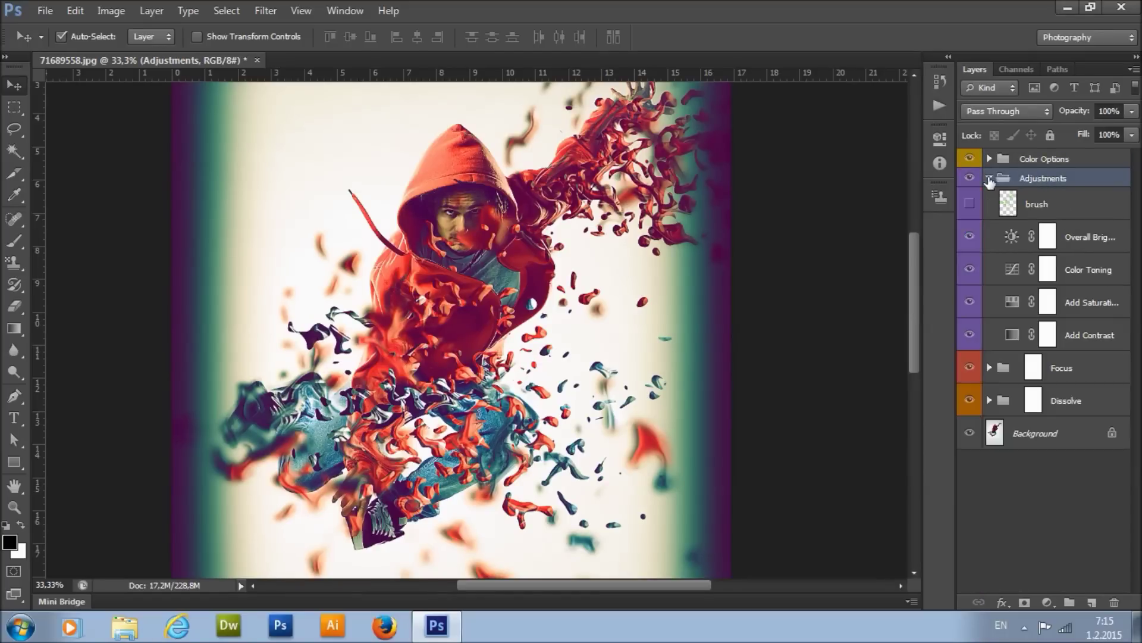
Step: Show the brush layer and move it out of the Adjustments group to the top of the layer stack
{"action": "left_click", "coordinate": [1036, 203]}
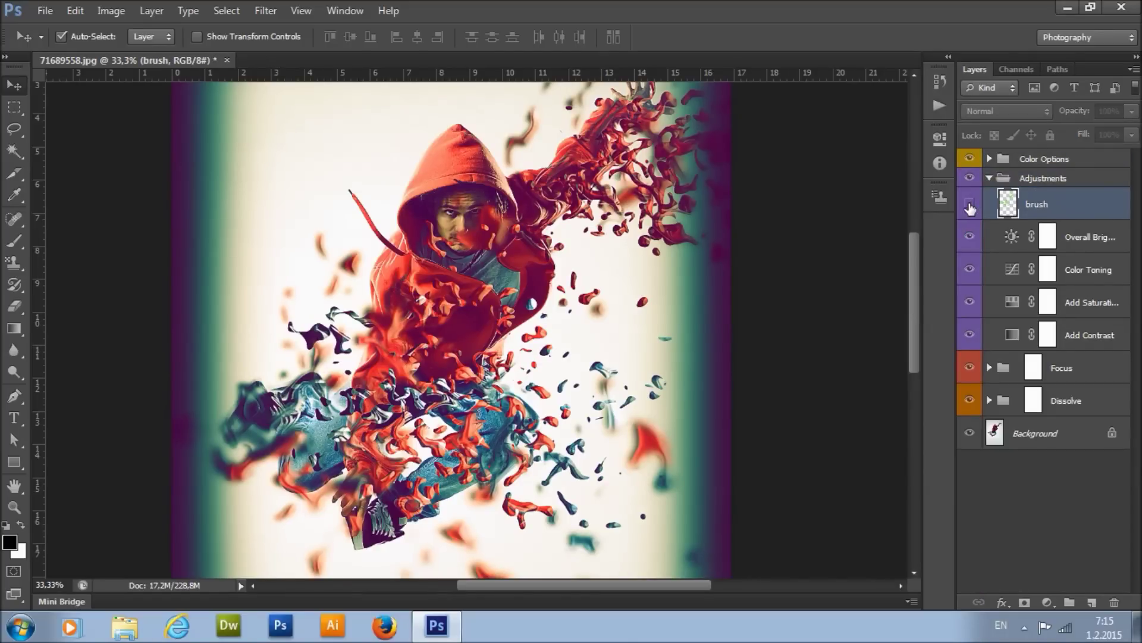
{"action": "left_click", "coordinate": [970, 206]}
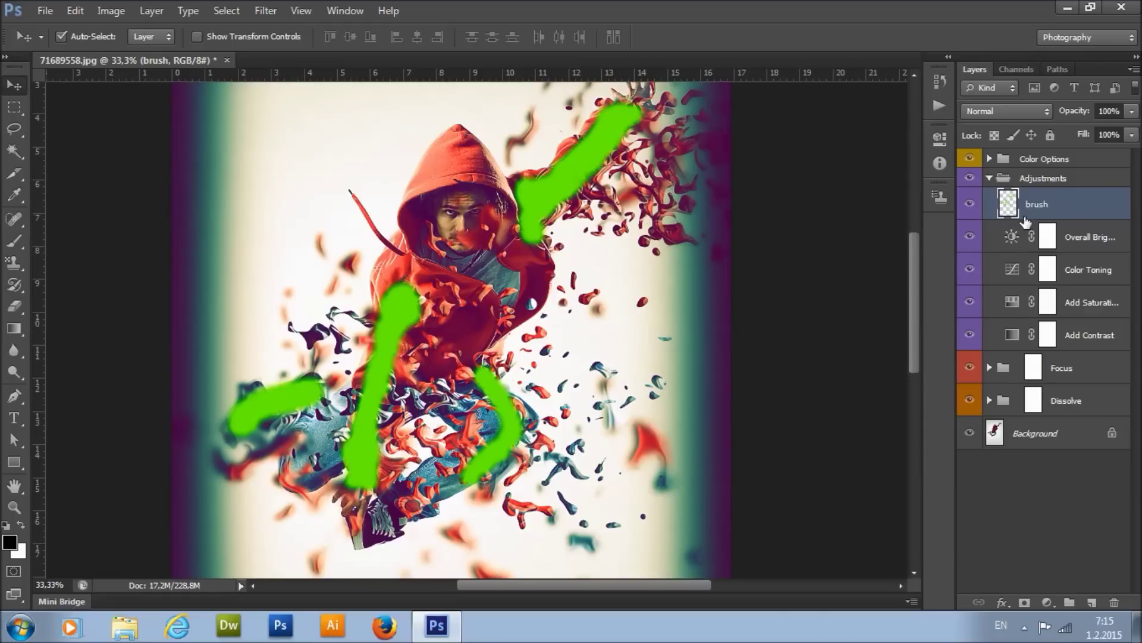
{"action": "left_click_drag", "start_coordinate": [1065, 213], "coordinate": [1062, 155]}
Step: Delete the Color Options, Adjustments, Focus and Dissolve groups, keeping only the brush and Background layers
{"action": "left_click", "coordinate": [1068, 192]}
{"action": "left_click", "coordinate": [1065, 212], "text": "ctrl"}
{"action": "left_click", "coordinate": [1068, 369], "text": "ctrl"}
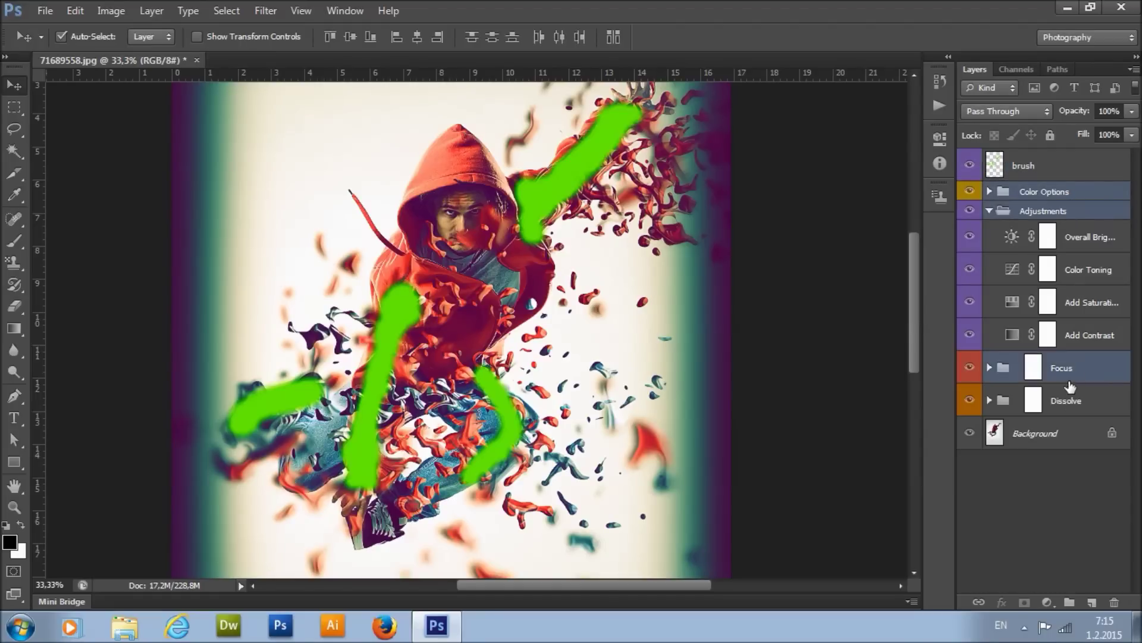
{"action": "left_click", "coordinate": [1065, 404], "text": "ctrl"}
{"action": "key", "text": "Delete"}
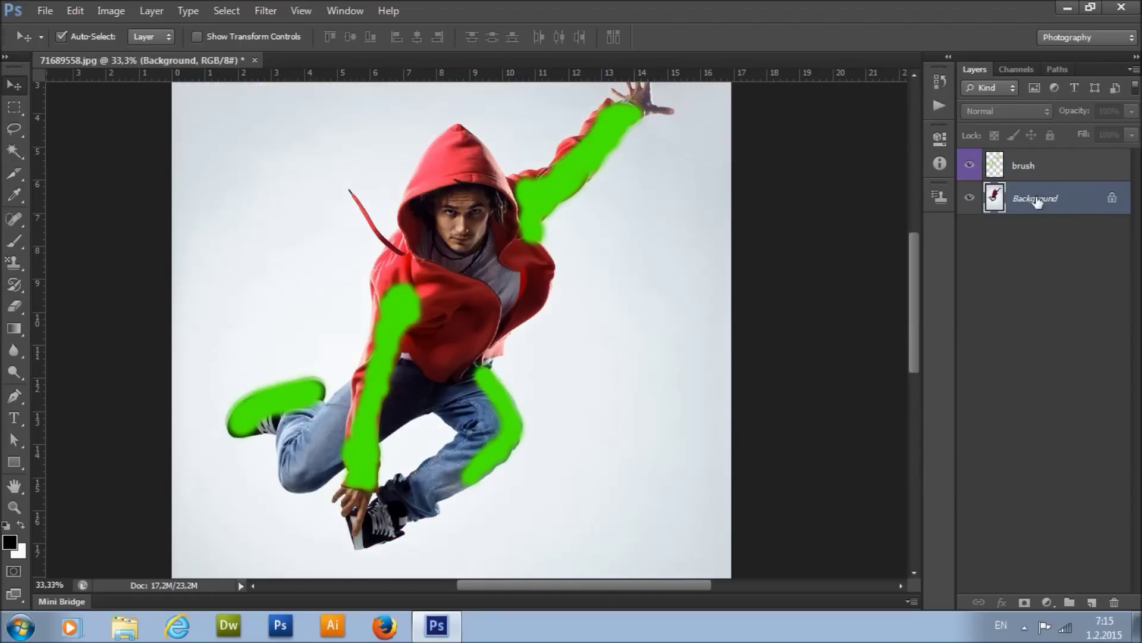
Step: Restore the deleted groups and the brush layer's place inside the Adjustments group, and hide the brush layer
{"action": "left_click", "coordinate": [1044, 176]}
{"action": "left_click", "coordinate": [943, 109]}
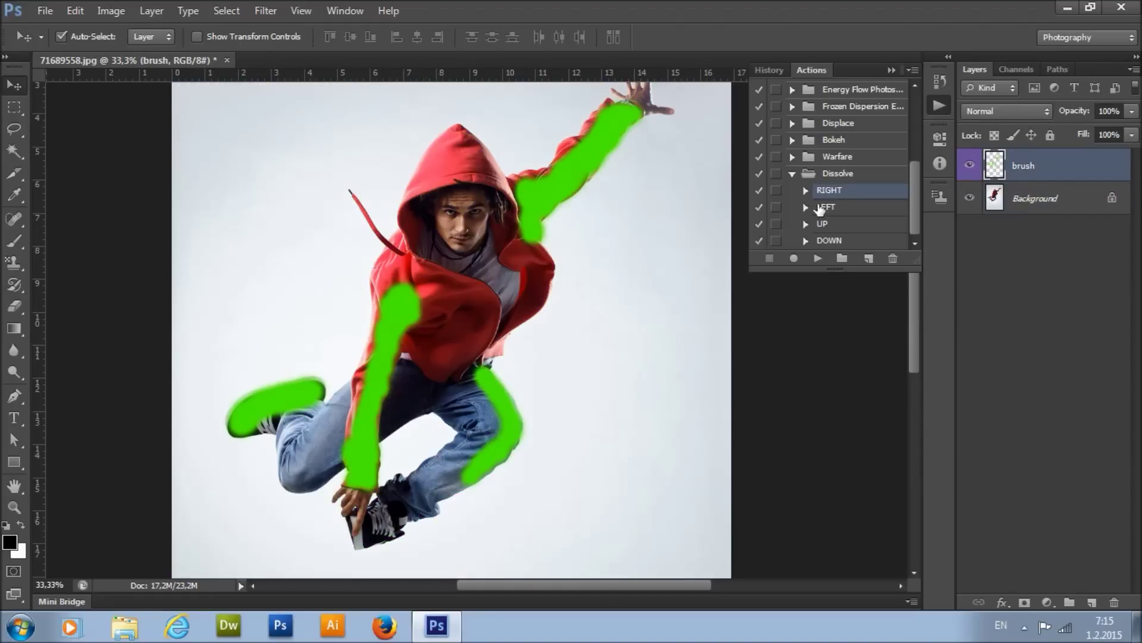
{"action": "left_click", "coordinate": [891, 71]}
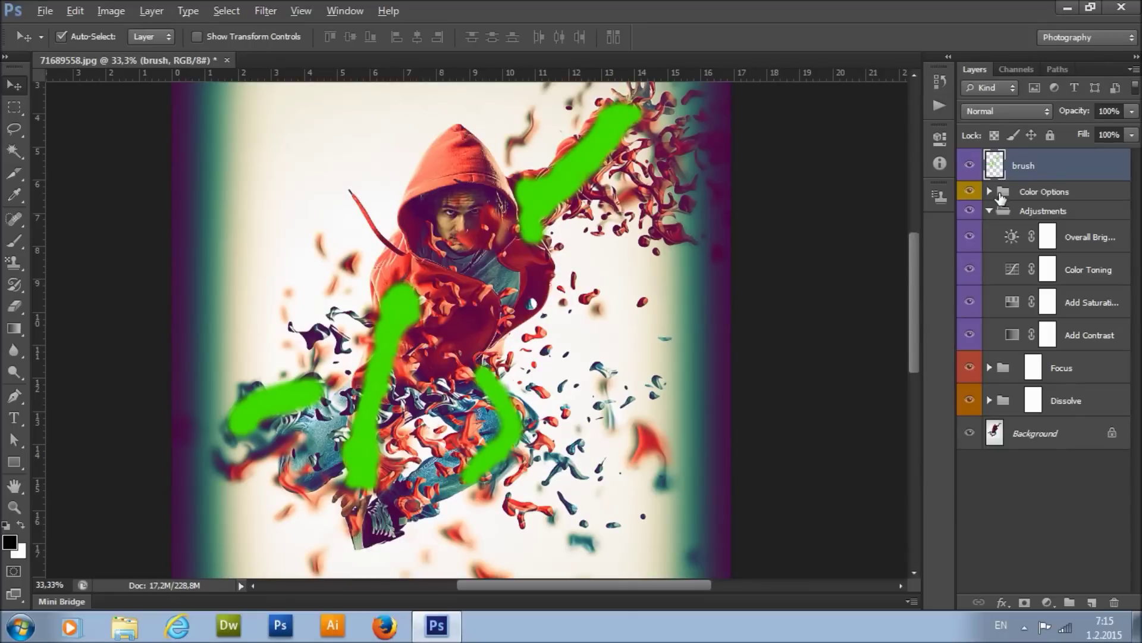
{"action": "left_click_drag", "start_coordinate": [1013, 208], "coordinate": [1013, 209]}
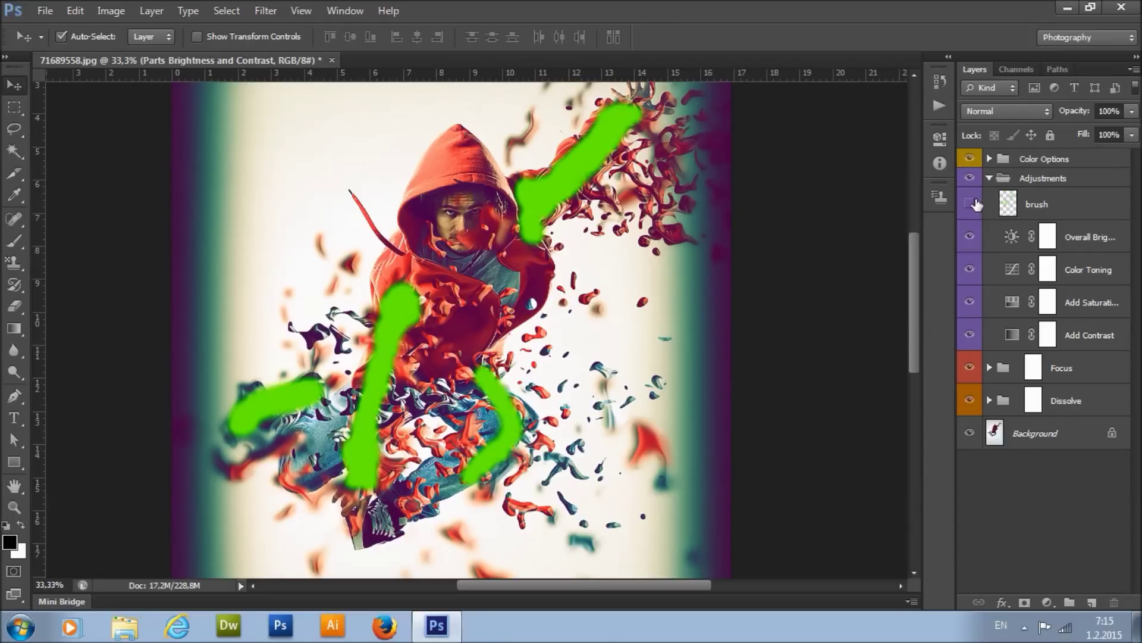
{"action": "left_click", "coordinate": [971, 204]}
Step: Widen the layer list to show full names and set the Overall Brightness and Contrast adjustment's brightness to 22
{"action": "left_click", "coordinate": [1046, 235]}
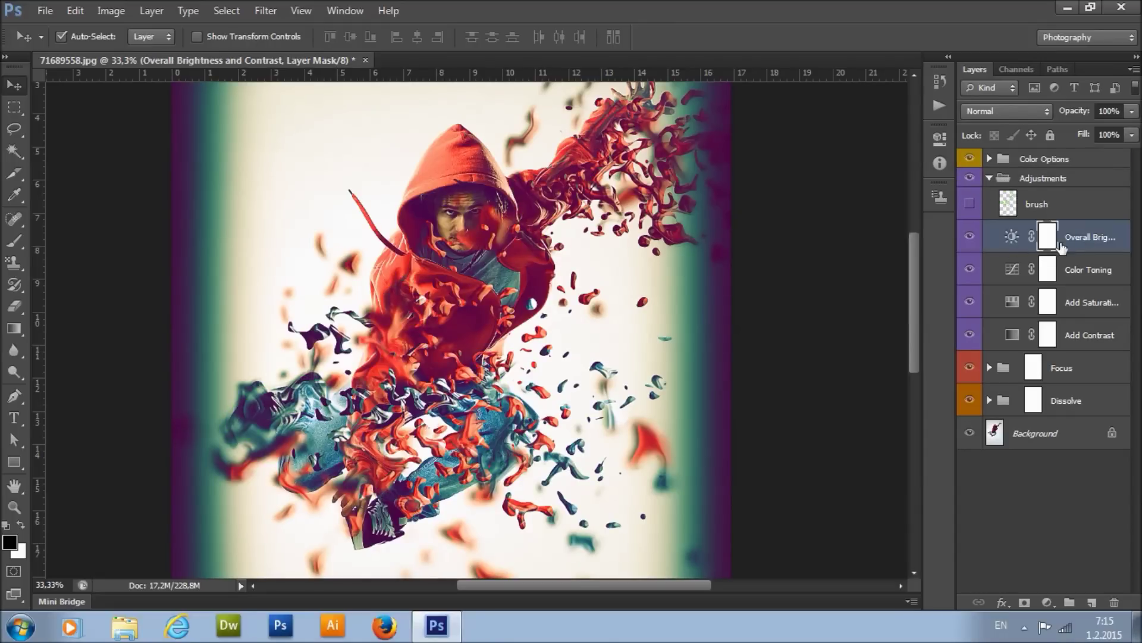
{"action": "left_click_drag", "start_coordinate": [957, 243], "coordinate": [874, 246]}
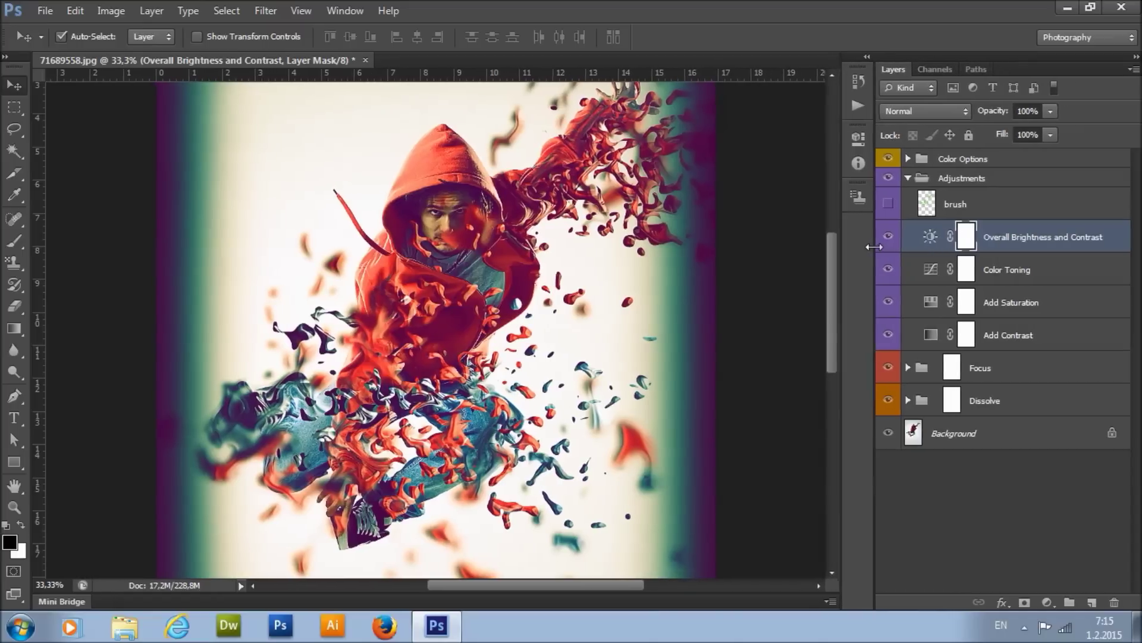
{"action": "double_click", "coordinate": [930, 236]}
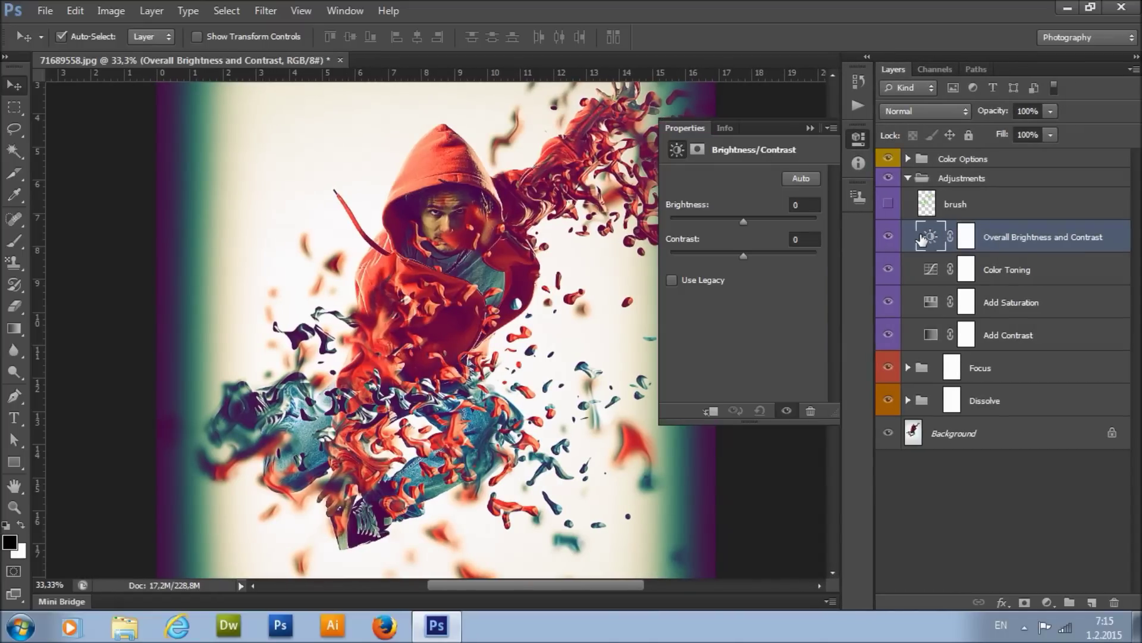
{"action": "left_click_drag", "start_coordinate": [745, 222], "coordinate": [754, 220]}
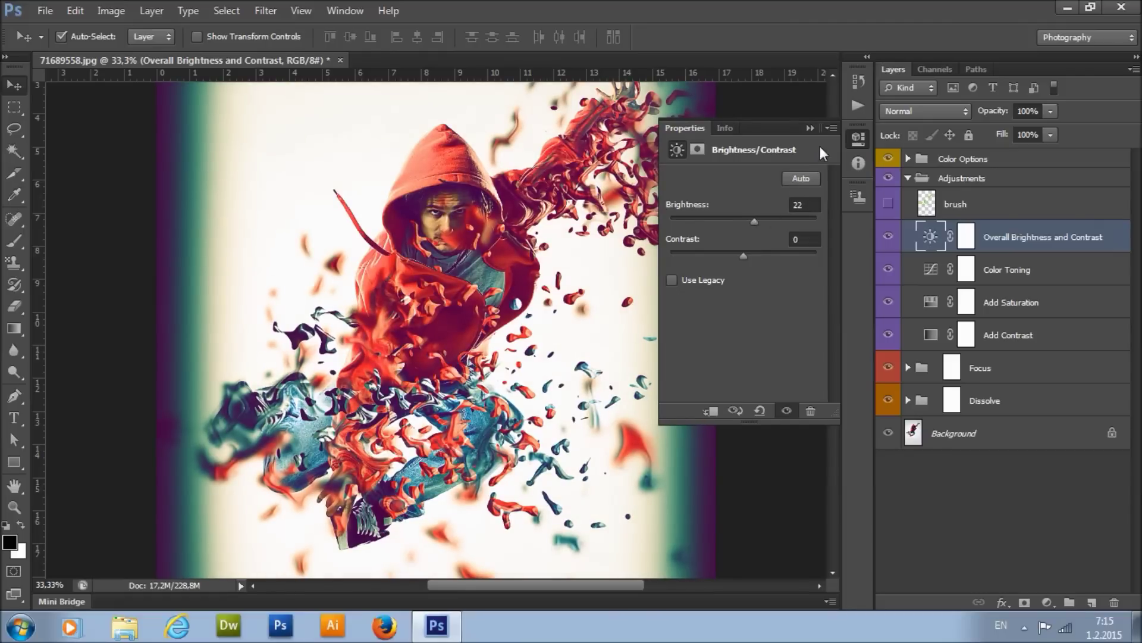
{"action": "left_click", "coordinate": [811, 128]}
Step: Compare the image with the Color Toning adjustment layer turned off and on
{"action": "left_click", "coordinate": [1038, 266]}
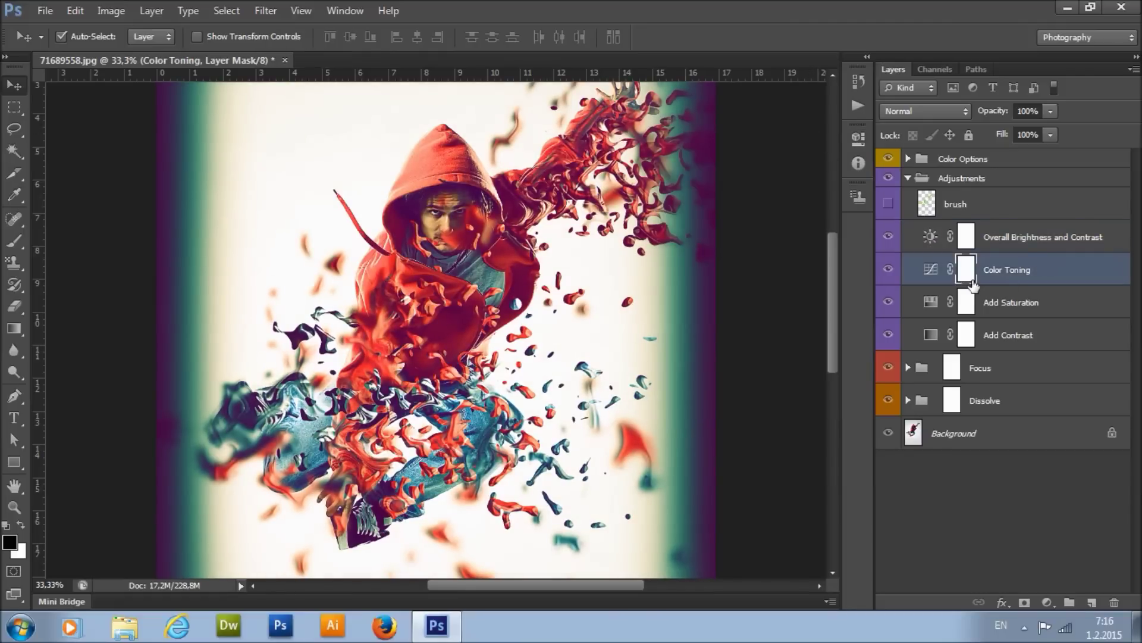
{"action": "left_click", "coordinate": [889, 270]}
{"action": "left_click", "coordinate": [889, 270]}
Step: Examine the Hue/Saturation settings of the Add Saturation adjustment layer
{"action": "left_click", "coordinate": [986, 316]}
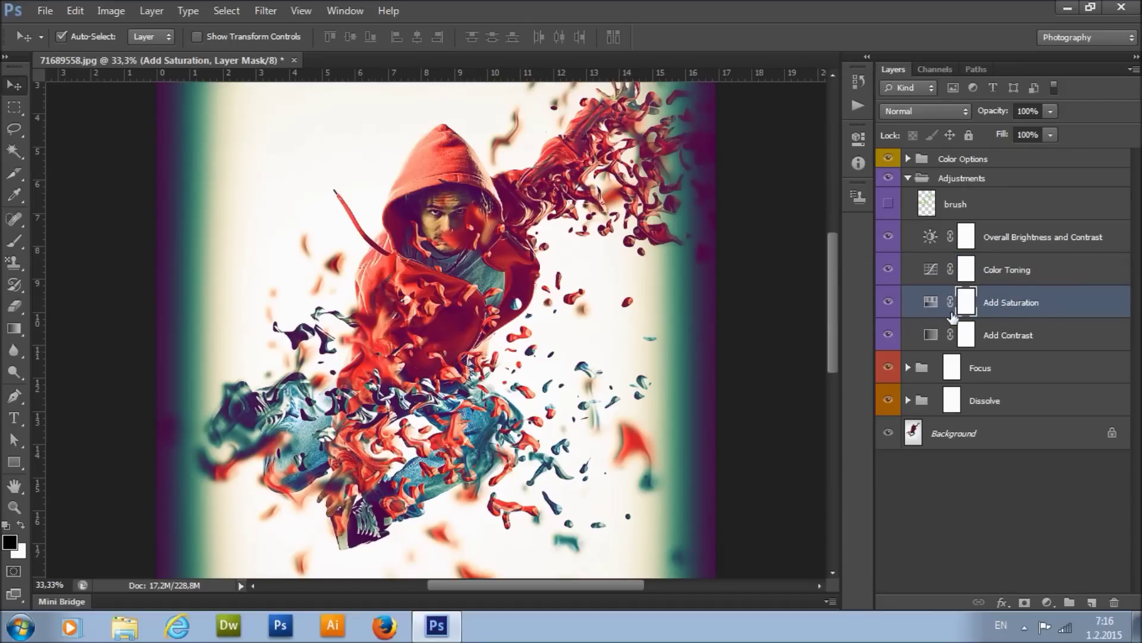
{"action": "double_click", "coordinate": [930, 303]}
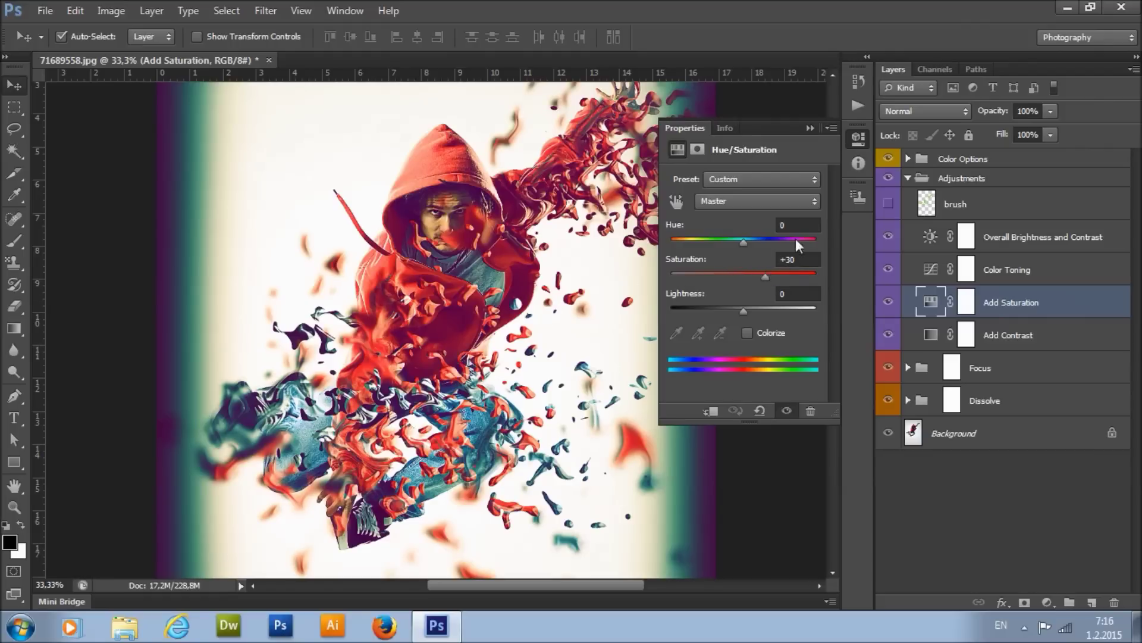
{"action": "left_click", "coordinate": [811, 129]}
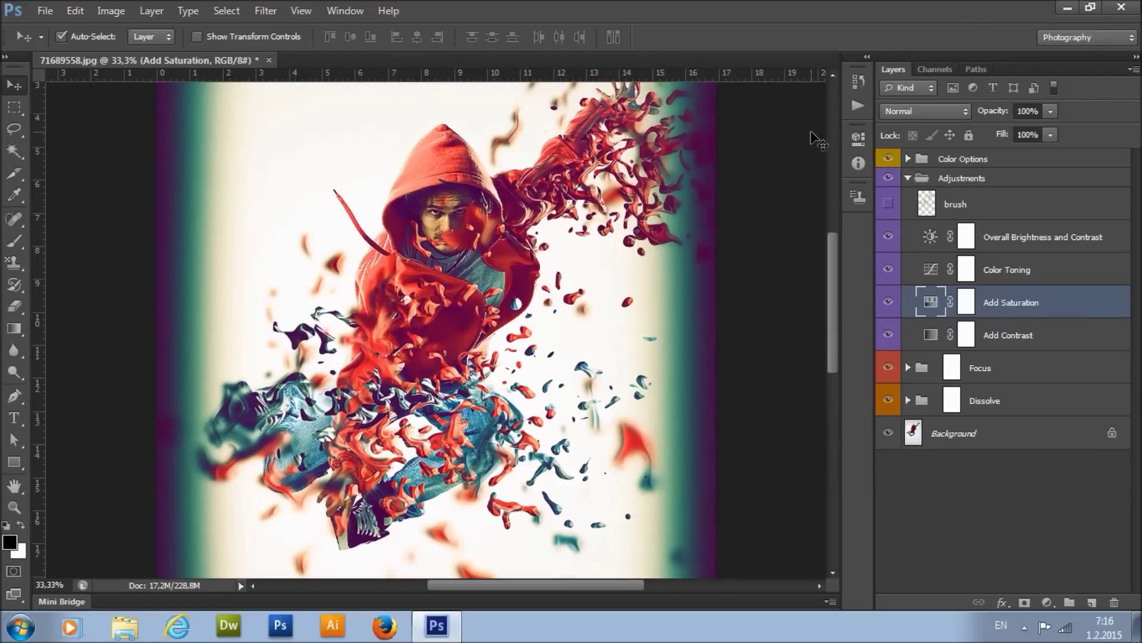
Step: Set the Add Contrast adjustment layer's opacity to 47%
{"action": "left_click", "coordinate": [996, 344]}
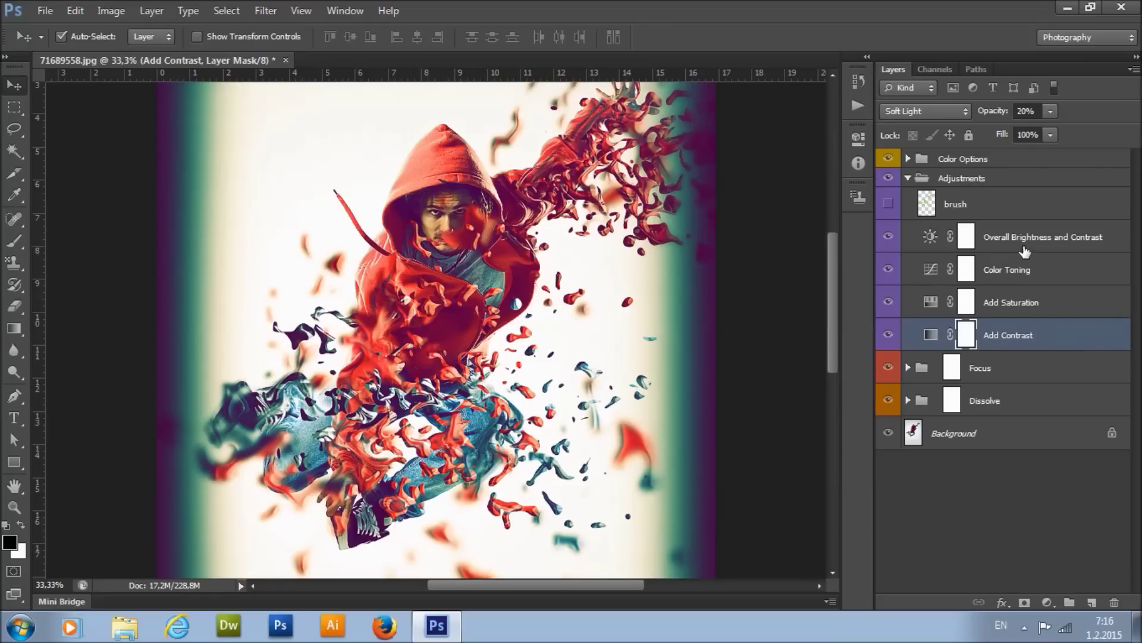
{"action": "left_click", "coordinate": [1050, 112]}
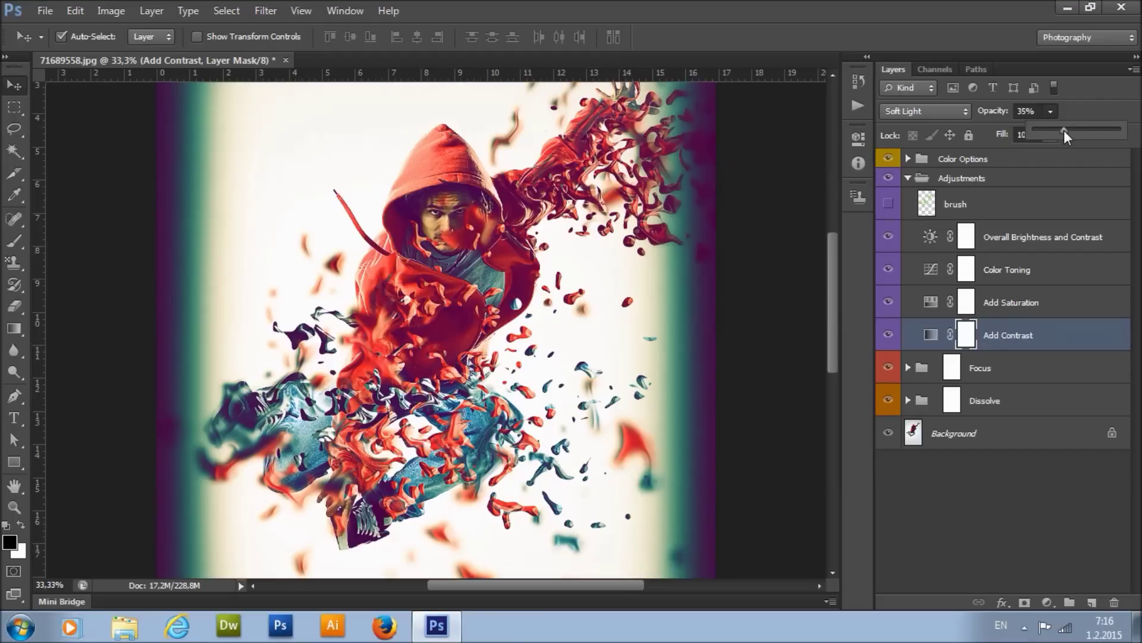
{"action": "left_click_drag", "start_coordinate": [1064, 130], "coordinate": [1073, 130]}
{"action": "left_click", "coordinate": [1080, 165]}
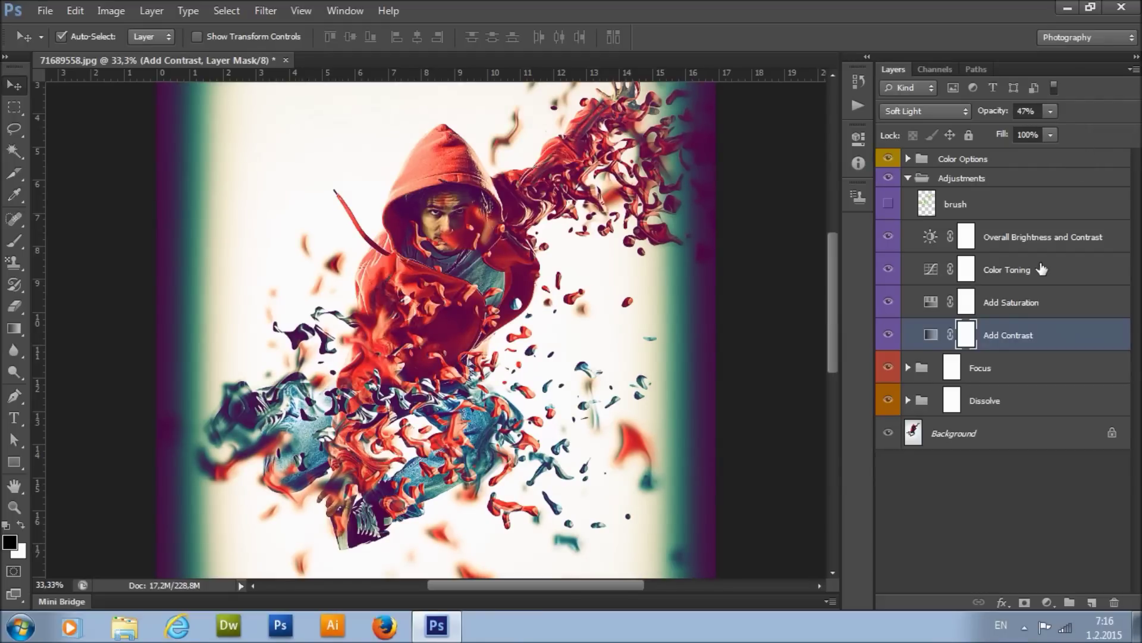
Step: Collapse the Adjustments group and compare the image with the Focus group turned off and on
{"action": "left_click", "coordinate": [908, 178]}
{"action": "left_click", "coordinate": [1000, 206]}
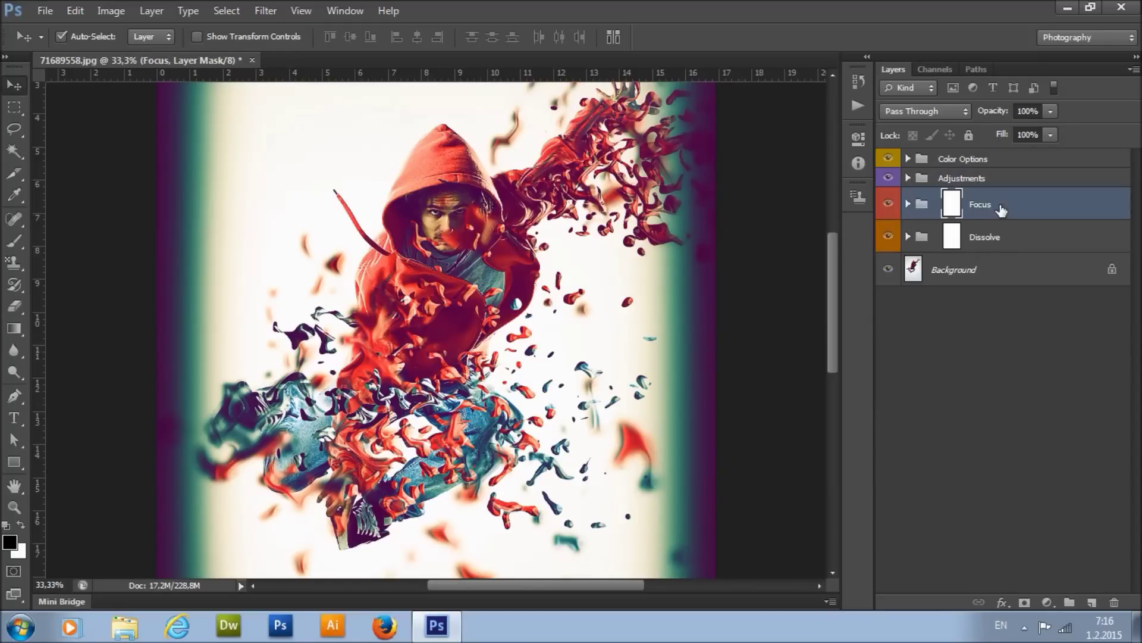
{"action": "left_click", "coordinate": [889, 204]}
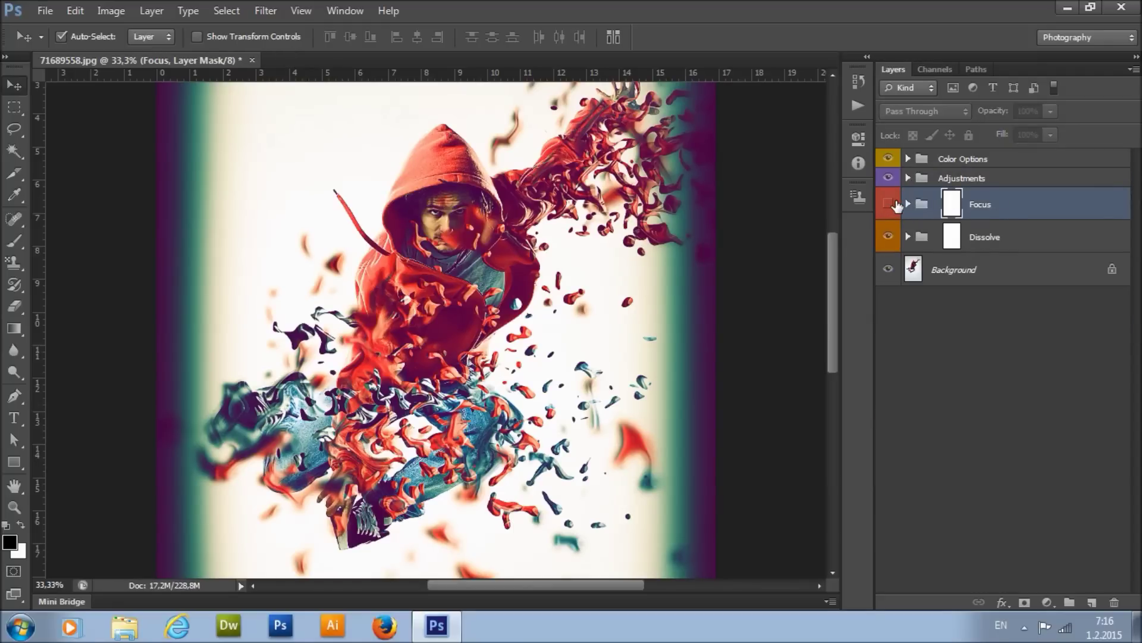
{"action": "left_click", "coordinate": [889, 205]}
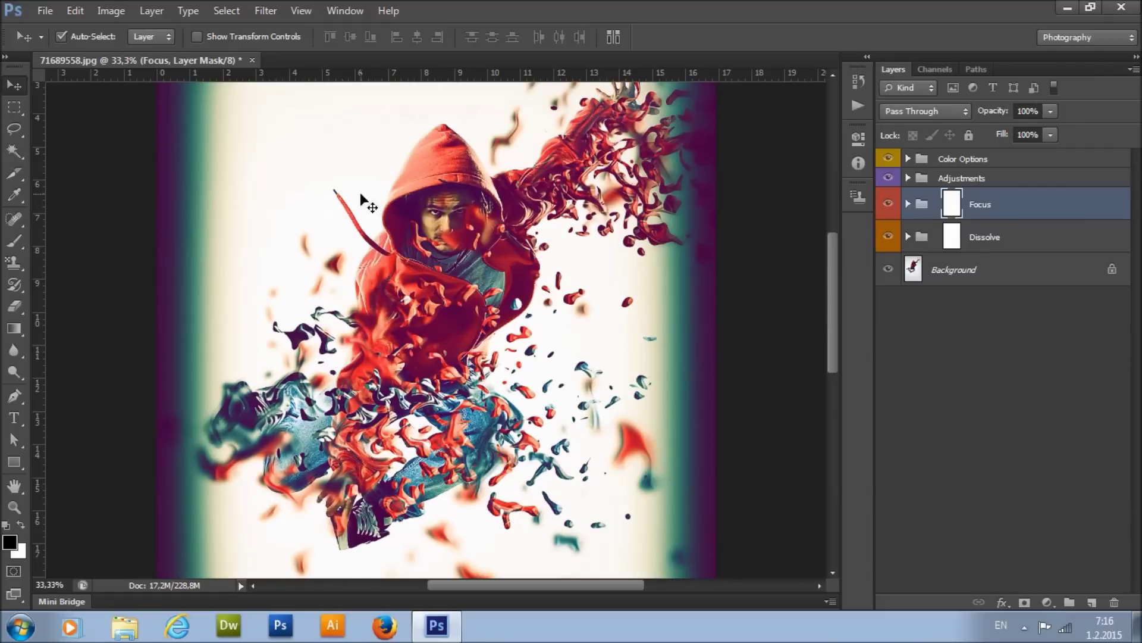
Step: Expand the Focus group, check the effect of its Edge Darkening layer and lower that layer's opacity to about 31%
{"action": "scroll", "coordinate": [682, 178], "scroll_direction": "up", "scroll_amount": 1}
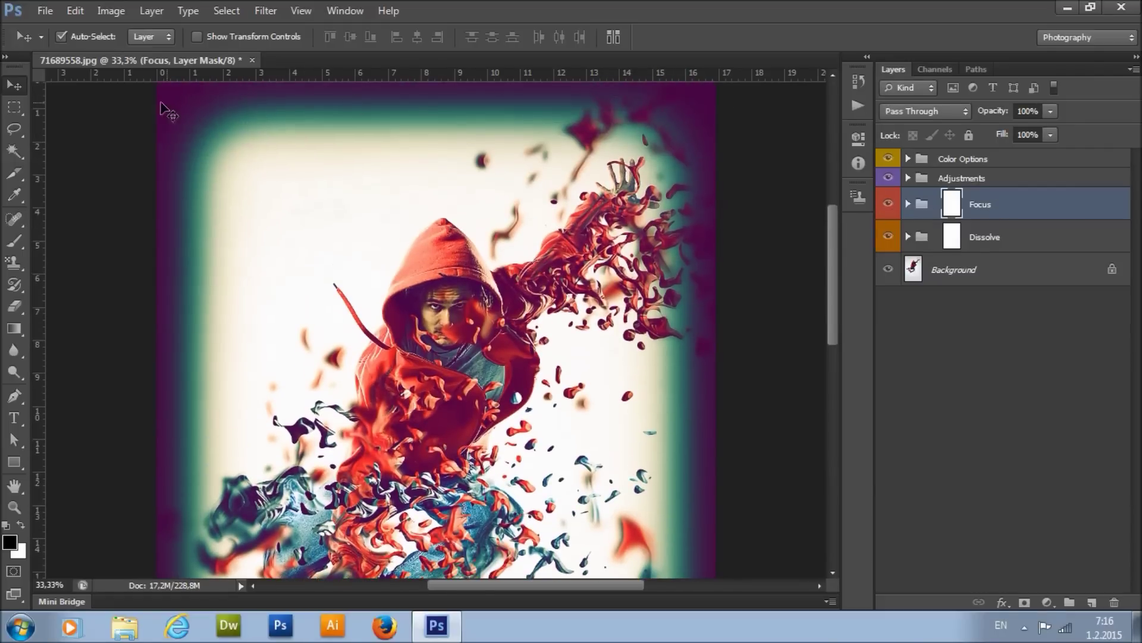
{"action": "scroll", "coordinate": [173, 261], "scroll_direction": "up", "scroll_amount": 2}
{"action": "scroll", "coordinate": [711, 191], "scroll_direction": "down", "scroll_amount": 1}
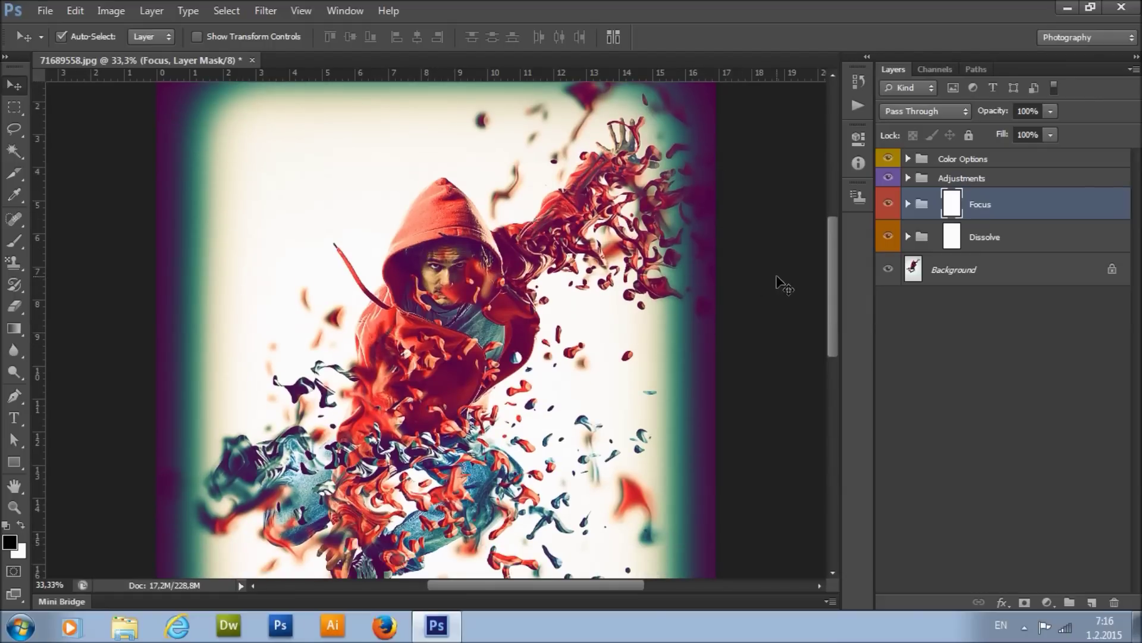
{"action": "left_click", "coordinate": [908, 204]}
{"action": "scroll", "coordinate": [1012, 229], "scroll_direction": "down", "scroll_amount": 1}
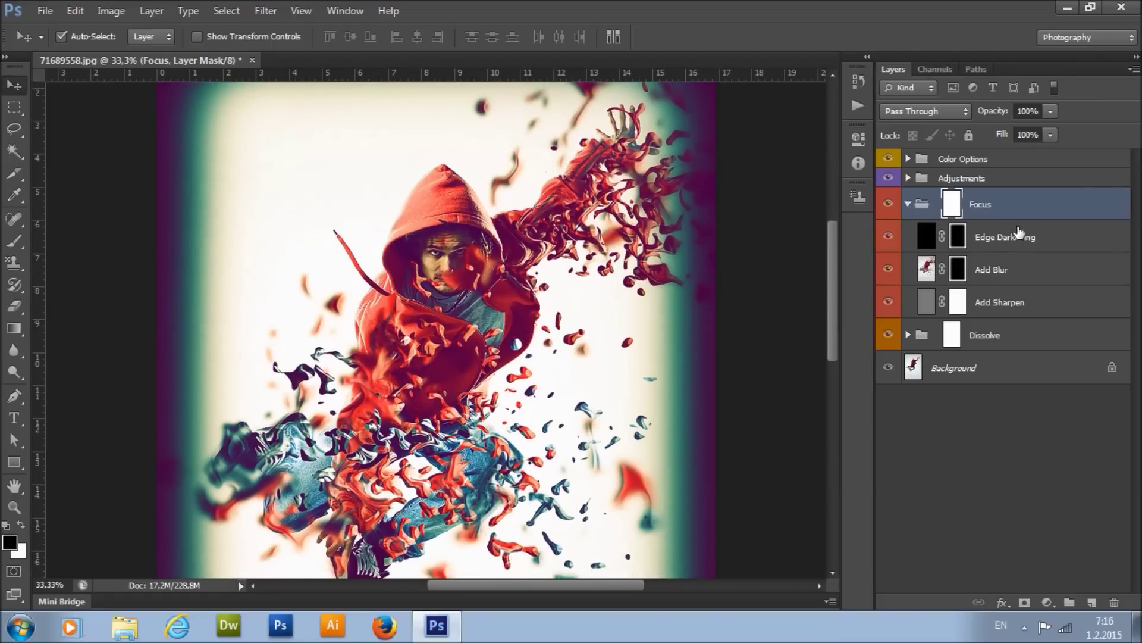
{"action": "left_click", "coordinate": [1020, 236]}
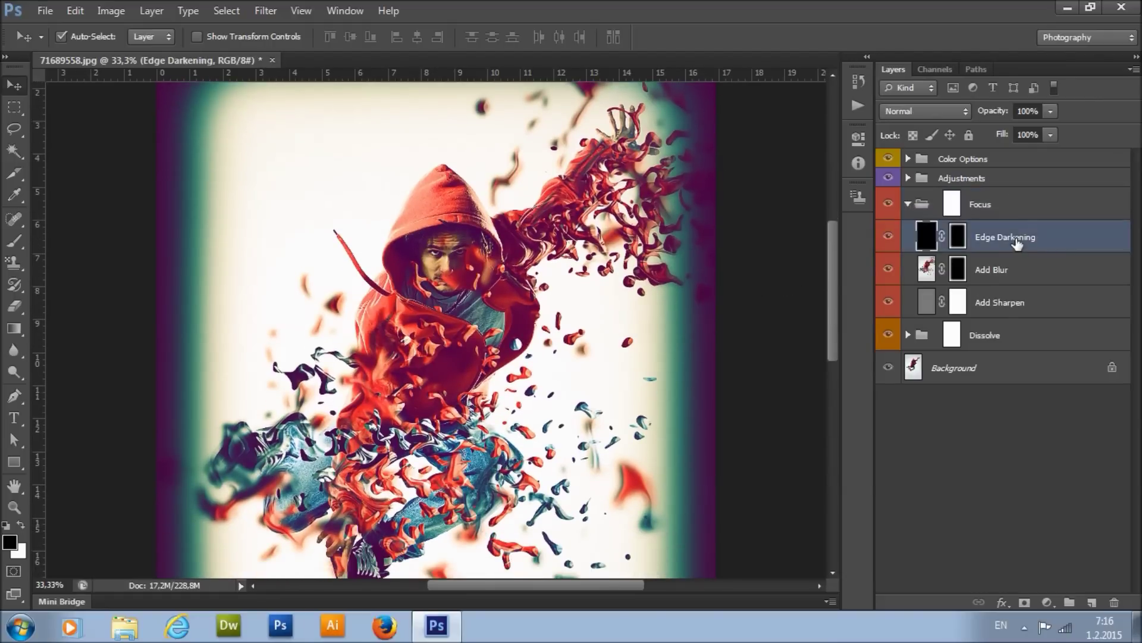
{"action": "left_click", "coordinate": [891, 238]}
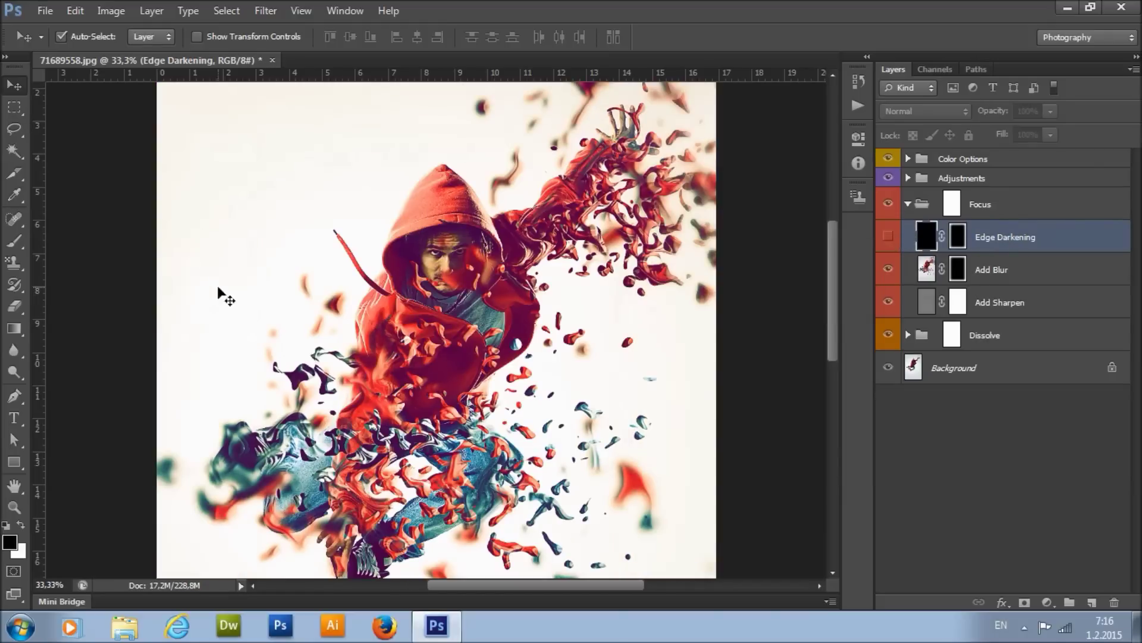
{"action": "left_click", "coordinate": [890, 239]}
{"action": "left_click_drag", "start_coordinate": [1050, 111], "coordinate": [992, 135]}
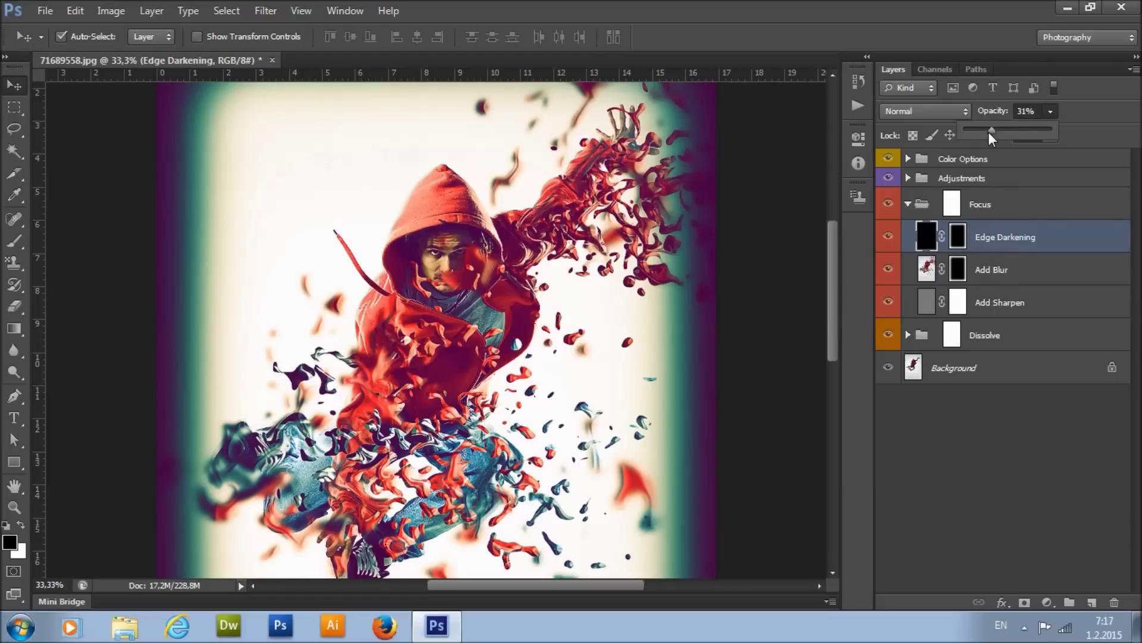
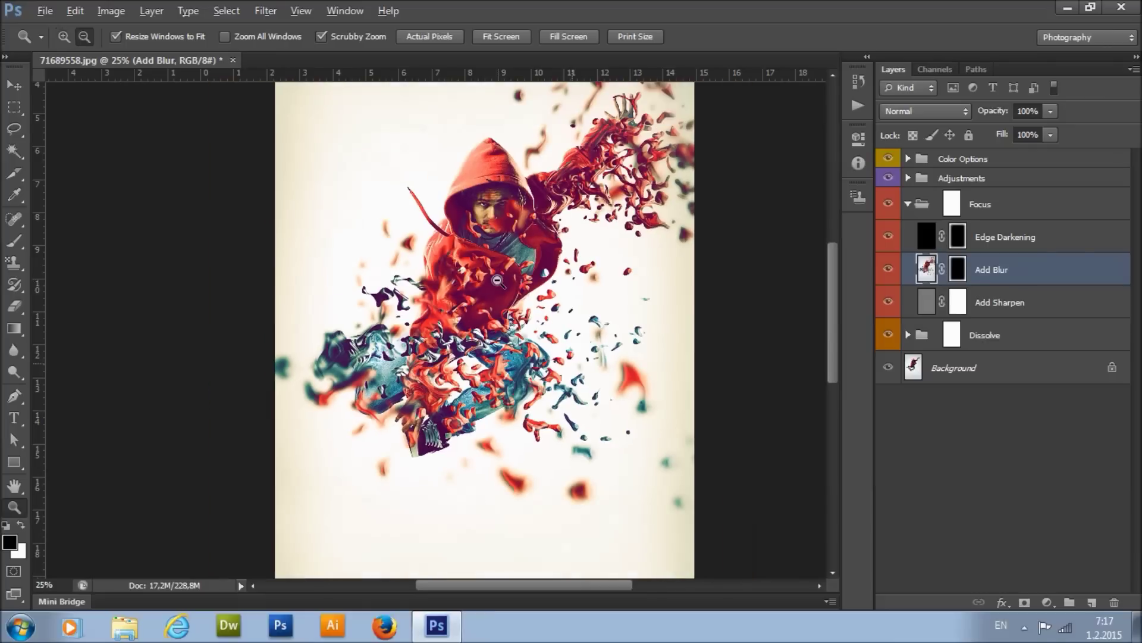
Step: Select the Add Blur layer's mask and activate the Brush tool with white as the foreground color
{"action": "key", "text": "alt+v"}
{"action": "key", "text": "Escape"}
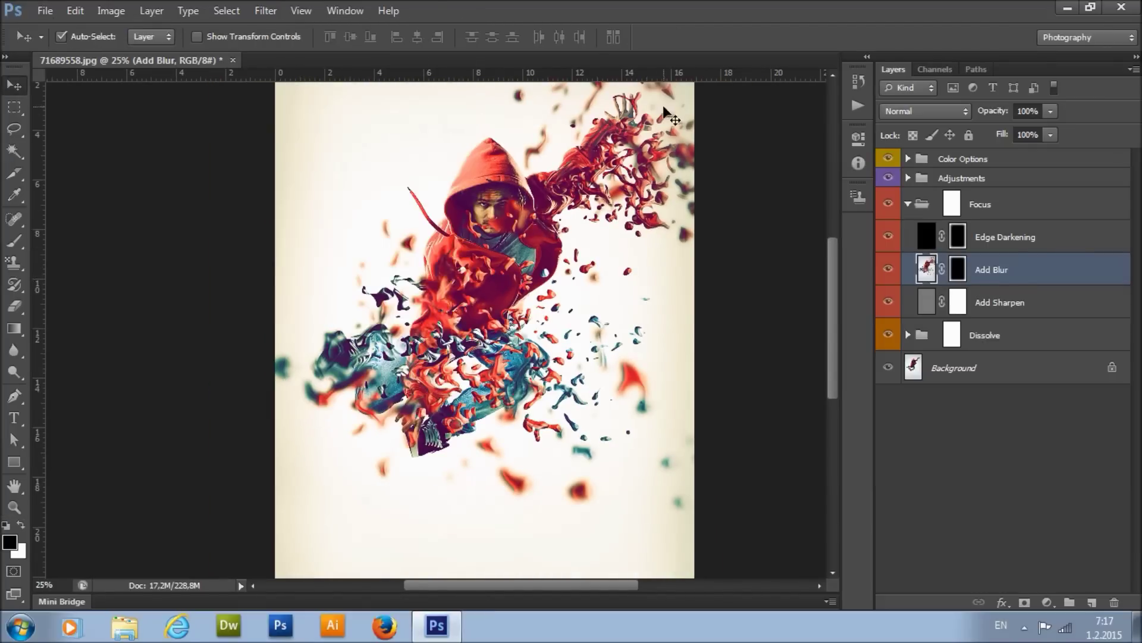
{"action": "scroll", "coordinate": [401, 169], "scroll_direction": "up", "scroll_amount": 2}
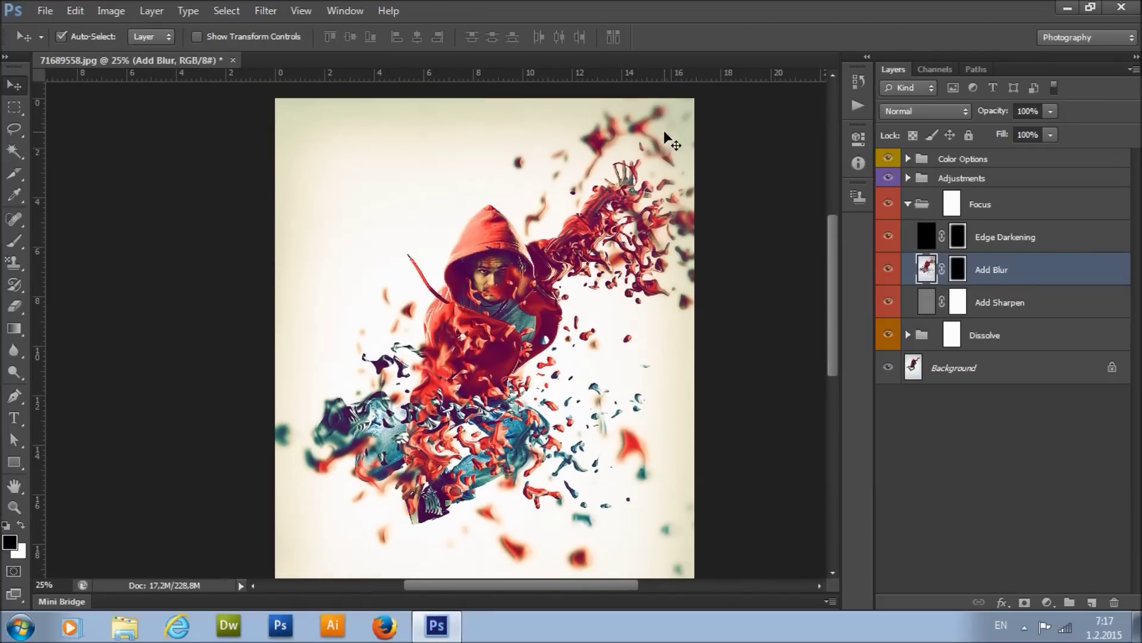
{"action": "scroll", "coordinate": [663, 130], "scroll_direction": "down", "scroll_amount": 5}
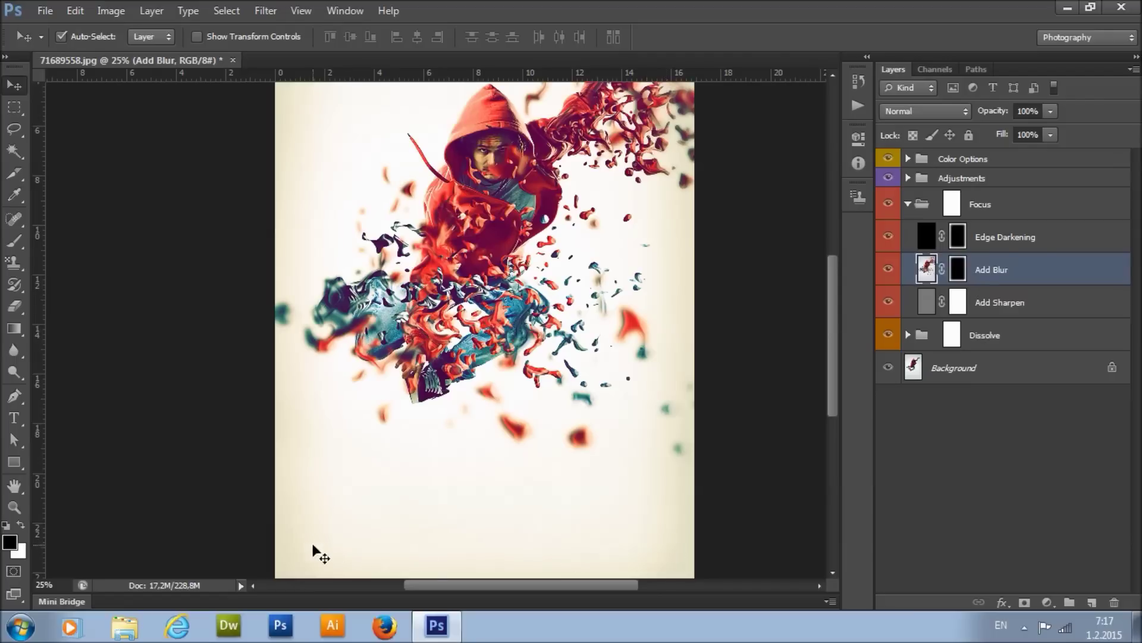
{"action": "scroll", "coordinate": [312, 95], "scroll_direction": "up", "scroll_amount": 3}
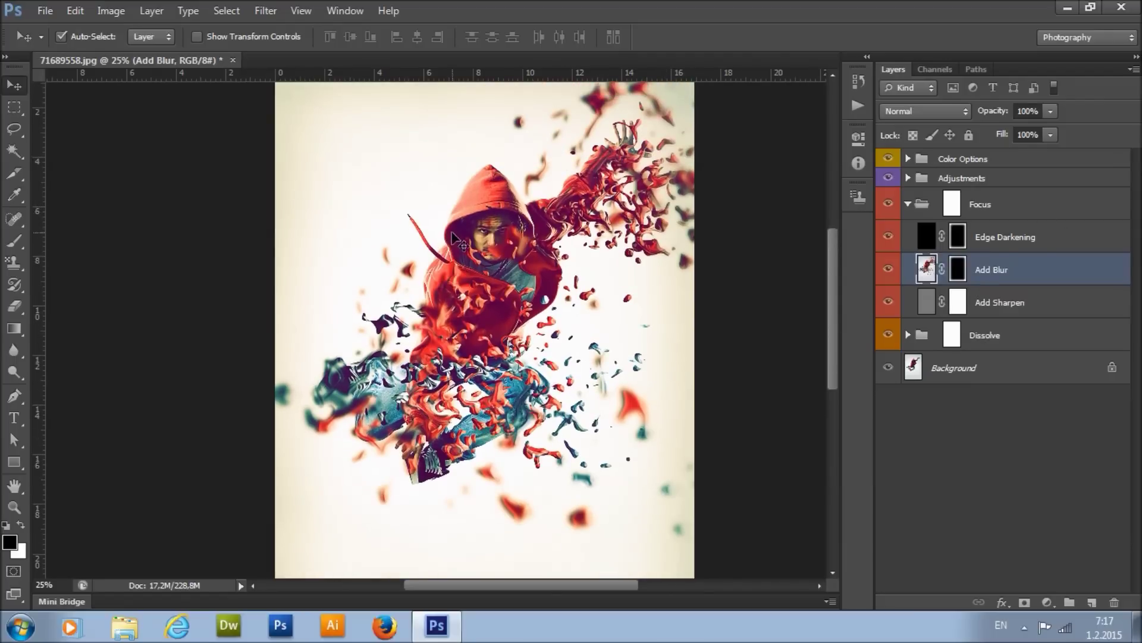
{"action": "left_click", "coordinate": [956, 270]}
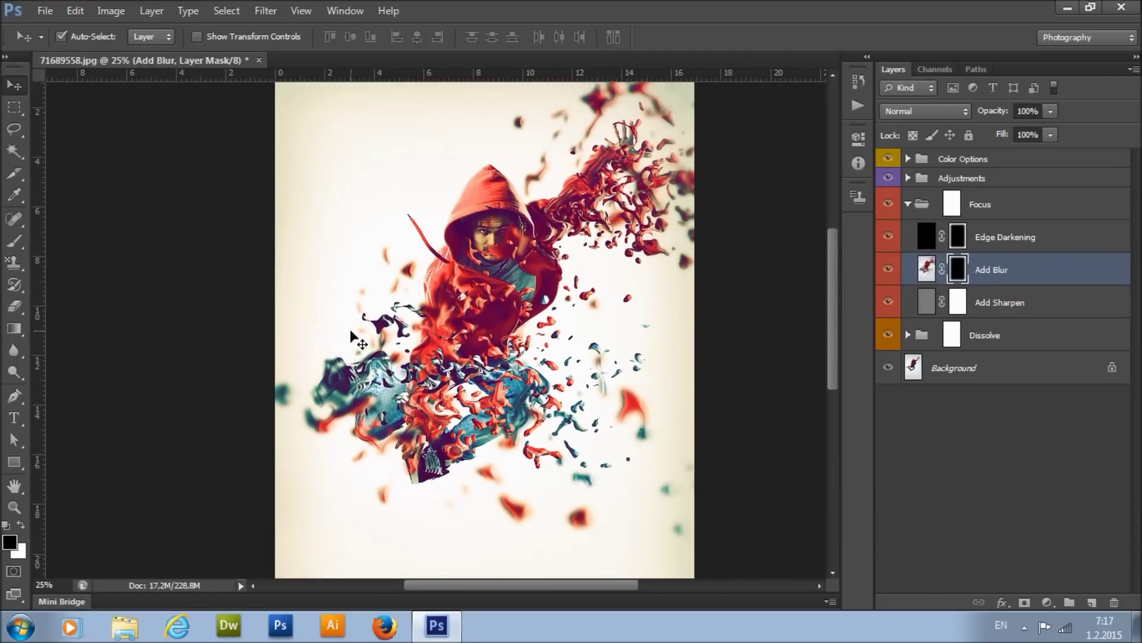
{"action": "key", "text": "z"}
{"action": "left_click", "coordinate": [480, 324]}
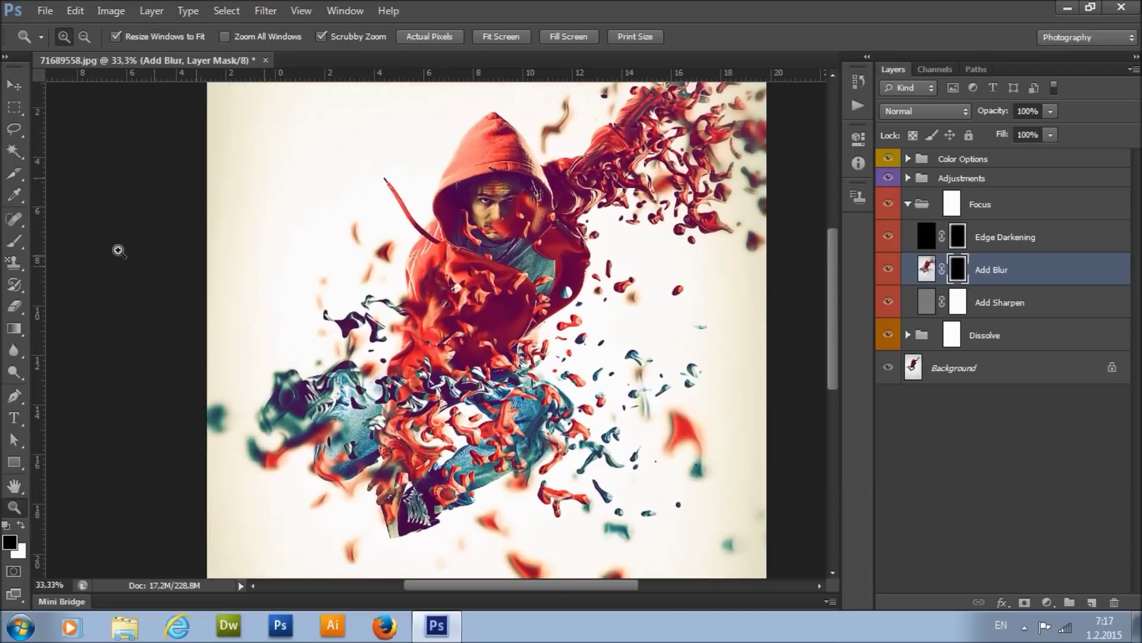
{"action": "key", "text": "b"}
{"action": "right_click", "coordinate": [602, 304]}
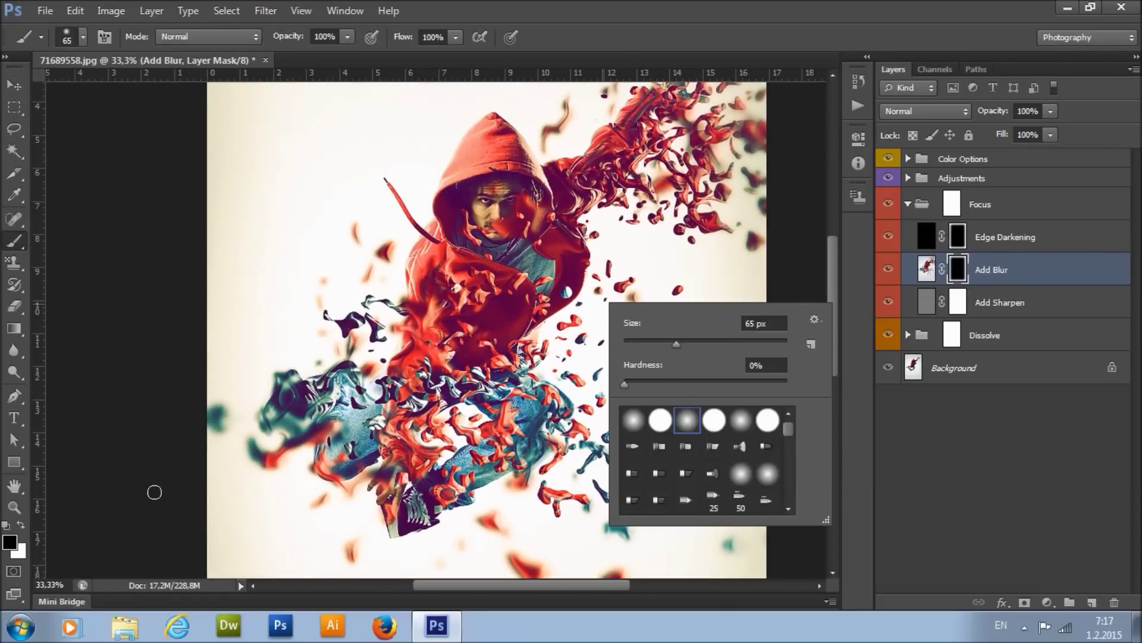
{"action": "left_click", "coordinate": [21, 525]}
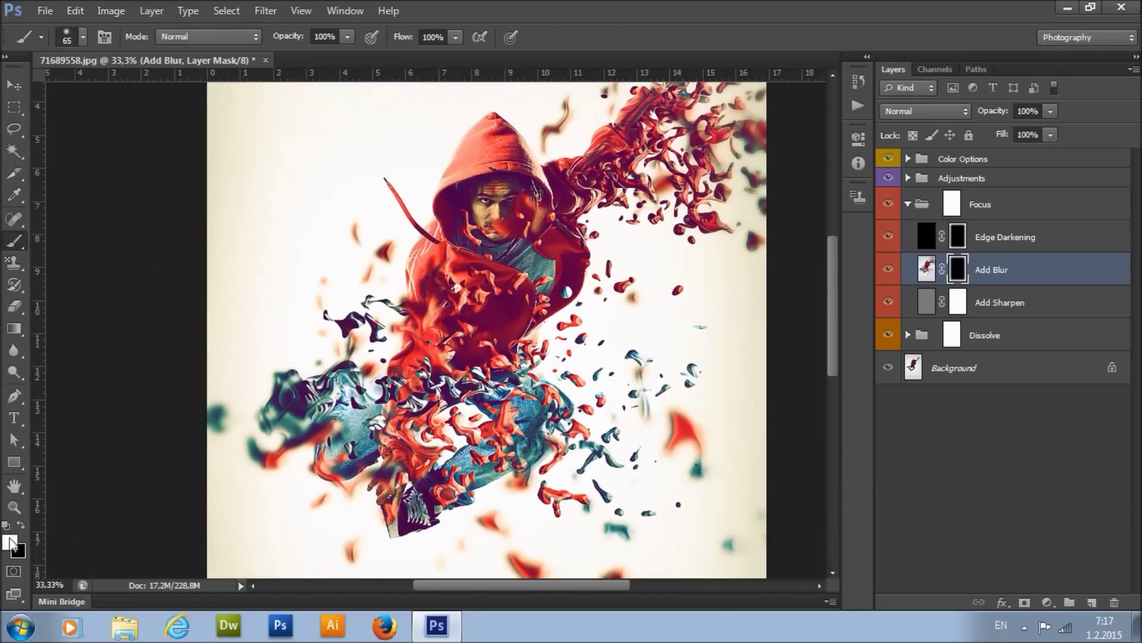
Step: Set the soft round brush's size to 135 px
{"action": "right_click", "coordinate": [585, 430]}
{"action": "type", "text": "121"}
{"action": "key", "text": "Return"}
{"action": "right_click", "coordinate": [733, 343]}
{"action": "left_click_drag", "start_coordinate": [792, 362], "coordinate": [798, 359]}
{"action": "left_click", "coordinate": [830, 261]}
Step: Paint white on the Add Blur mask over the red fragments beneath and beside the dancer's shoe to blur them
{"action": "left_click_drag", "start_coordinate": [830, 262], "coordinate": [833, 323]}
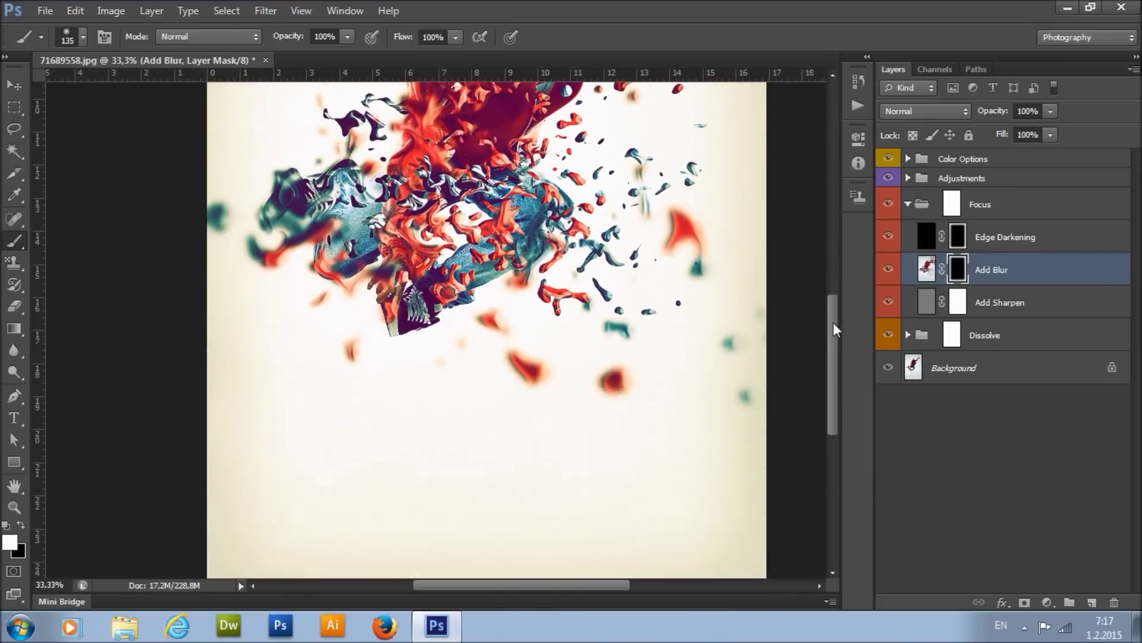
{"action": "left_click", "coordinate": [612, 383]}
{"action": "mouse_move", "coordinate": [540, 377]}
{"action": "left_mouse_down"}
{"action": "mouse_move", "coordinate": [489, 316]}
{"action": "mouse_move", "coordinate": [507, 326]}
{"action": "mouse_move", "coordinate": [486, 328]}
{"action": "mouse_move", "coordinate": [497, 337]}
{"action": "mouse_move", "coordinate": [422, 335]}
{"action": "mouse_move", "coordinate": [513, 365]}
{"action": "left_mouse_up"}
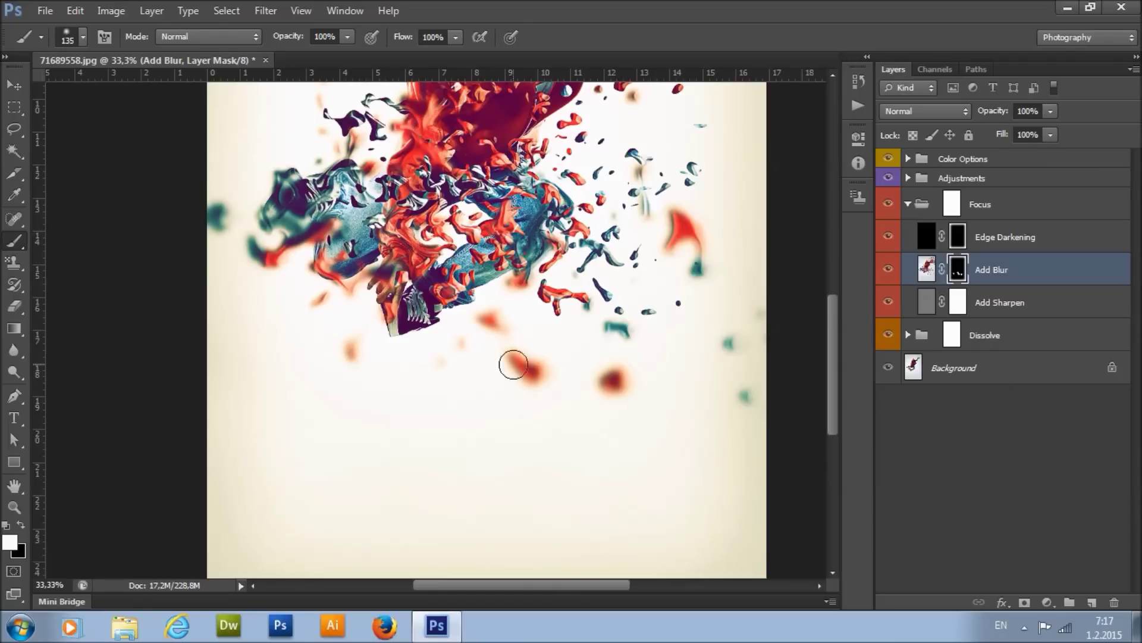
{"action": "scroll", "coordinate": [513, 364], "scroll_direction": "up", "scroll_amount": 2}
{"action": "mouse_move", "coordinate": [567, 363]}
{"action": "left_mouse_down"}
{"action": "mouse_move", "coordinate": [573, 351]}
{"action": "mouse_move", "coordinate": [548, 347]}
{"action": "left_mouse_up"}
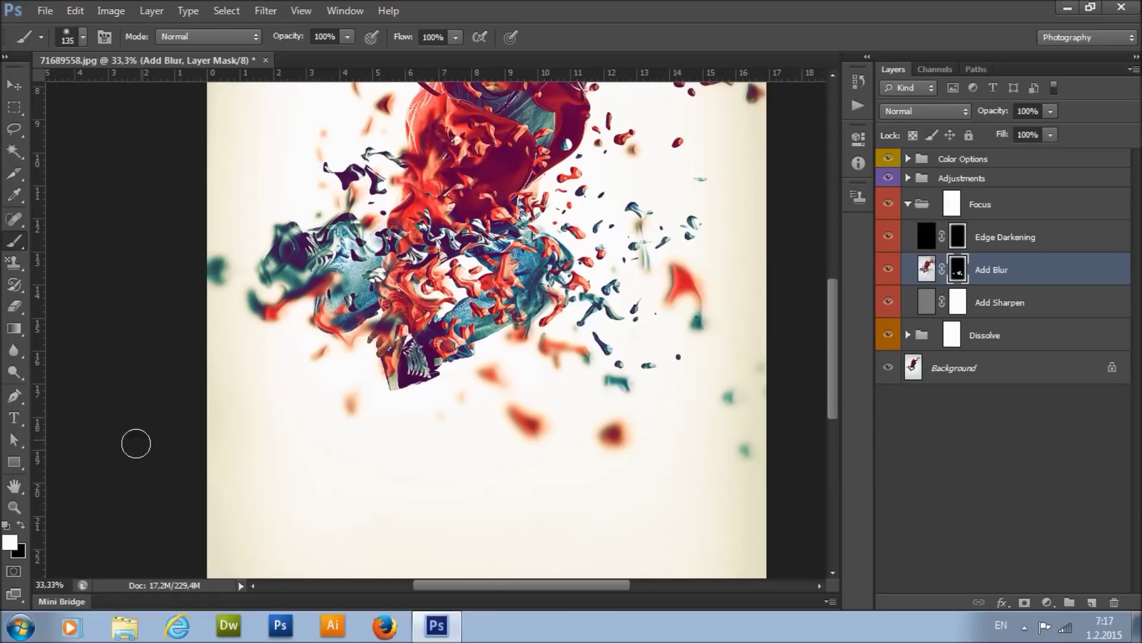
Step: Switch the foreground color to black and paint on the Add Blur mask to remove blur from the fragments beside the legs
{"action": "left_click", "coordinate": [22, 525]}
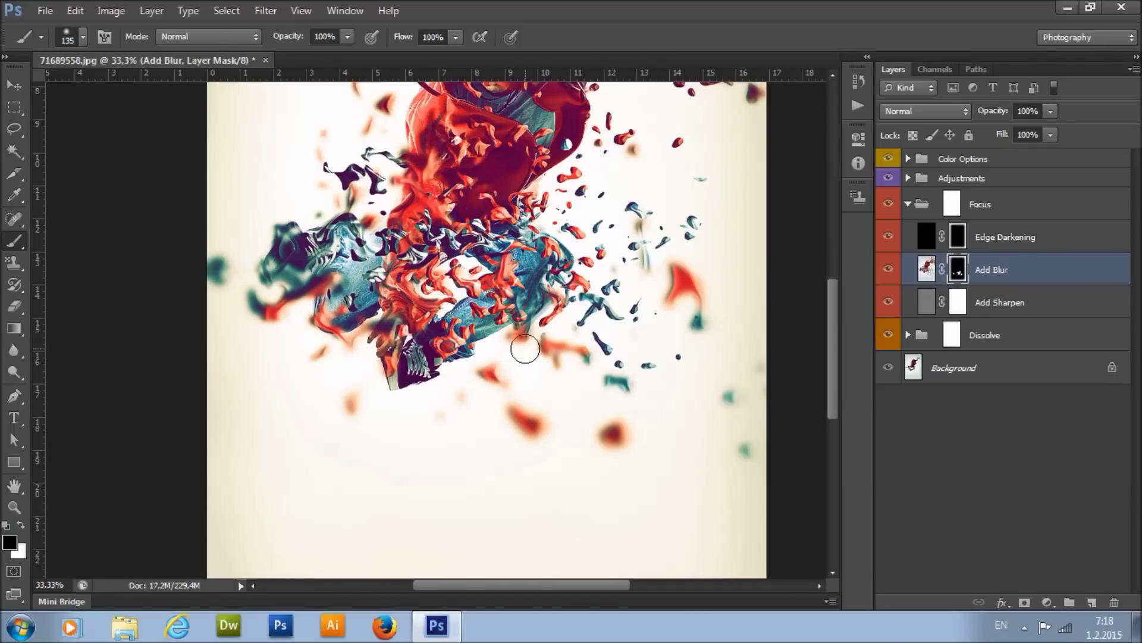
{"action": "scroll", "coordinate": [685, 309], "scroll_direction": "up", "scroll_amount": 3}
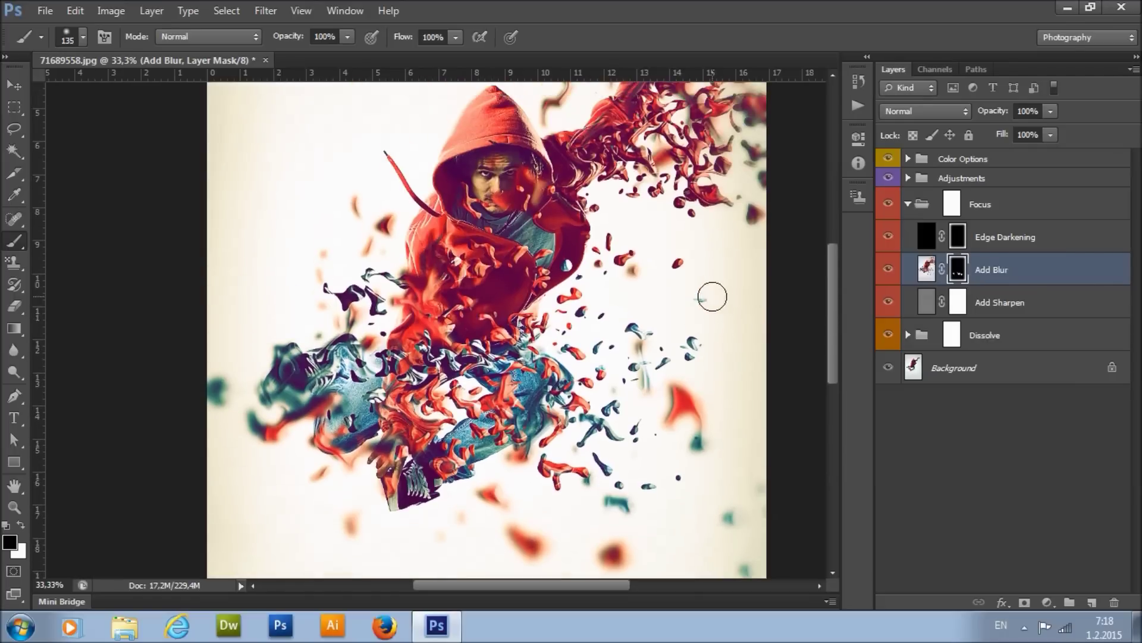
{"action": "scroll", "coordinate": [723, 250], "scroll_direction": "up", "scroll_amount": 2}
{"action": "scroll", "coordinate": [767, 155], "scroll_direction": "up", "scroll_amount": 2}
{"action": "mouse_move", "coordinate": [738, 181]}
{"action": "left_mouse_down"}
{"action": "mouse_move", "coordinate": [766, 319]}
{"action": "mouse_move", "coordinate": [746, 369]}
{"action": "mouse_move", "coordinate": [710, 330]}
{"action": "mouse_move", "coordinate": [706, 268]}
{"action": "left_mouse_up"}
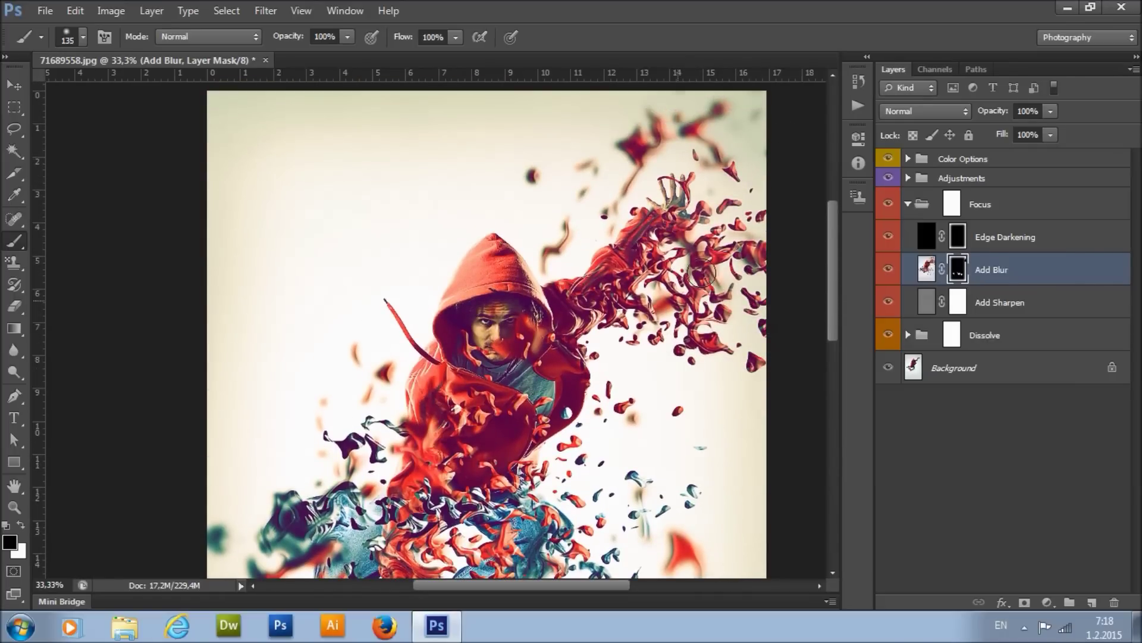
{"action": "scroll", "coordinate": [705, 269], "scroll_direction": "down", "scroll_amount": 5}
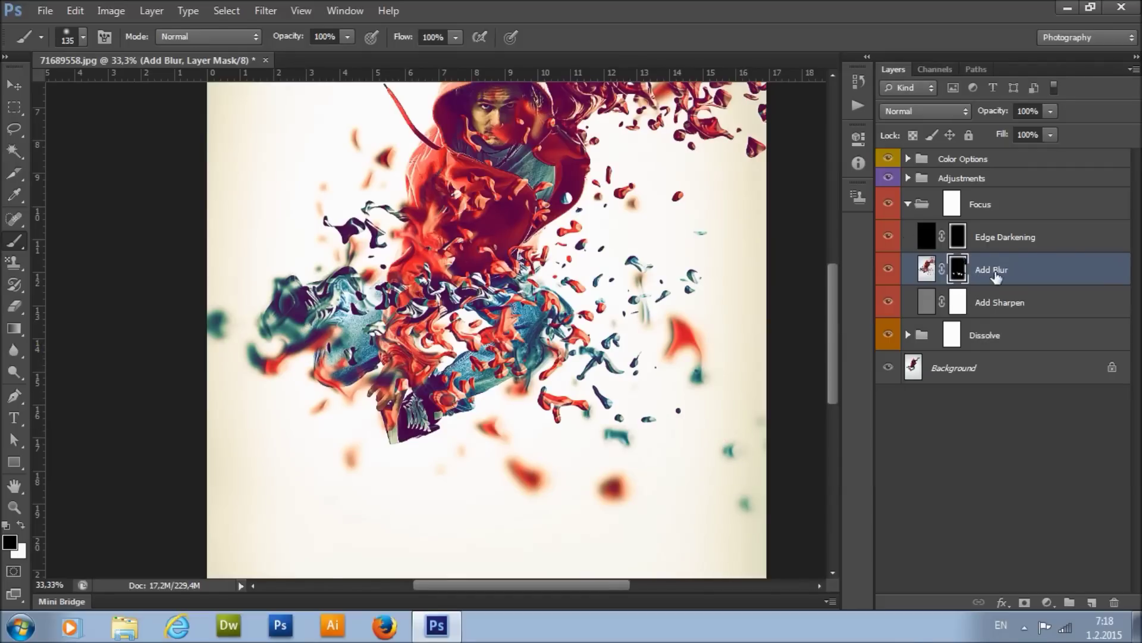
Step: Compare the image with the Add Sharpen layer turned off and on
{"action": "left_click", "coordinate": [1008, 301]}
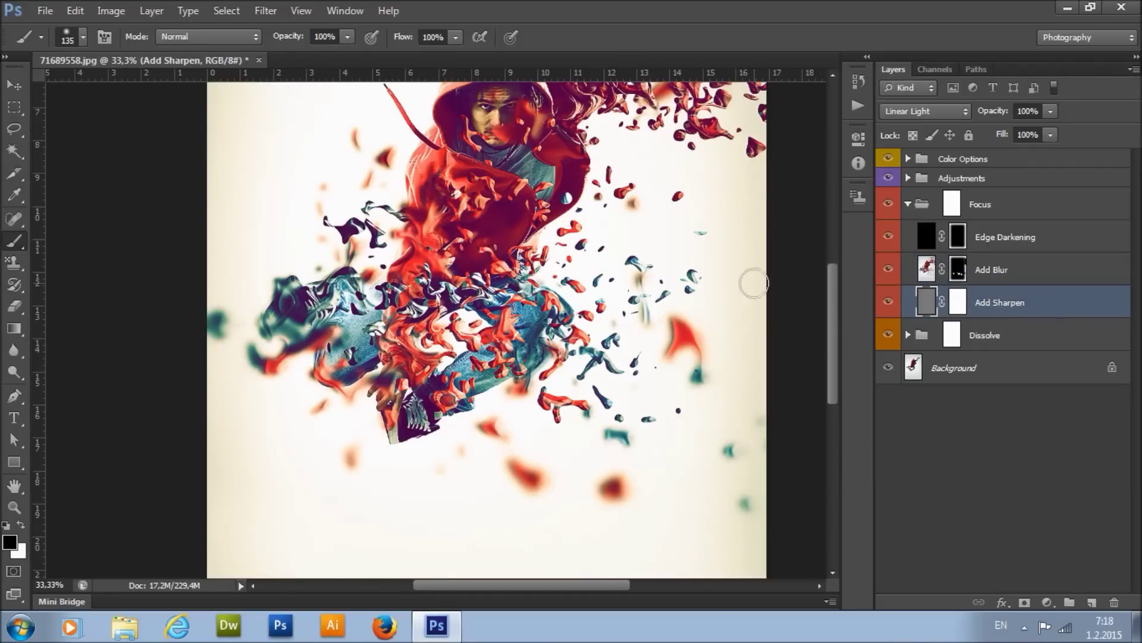
{"action": "scroll", "coordinate": [755, 280], "scroll_direction": "up", "scroll_amount": 2}
{"action": "left_click", "coordinate": [888, 302]}
{"action": "left_click", "coordinate": [889, 303]}
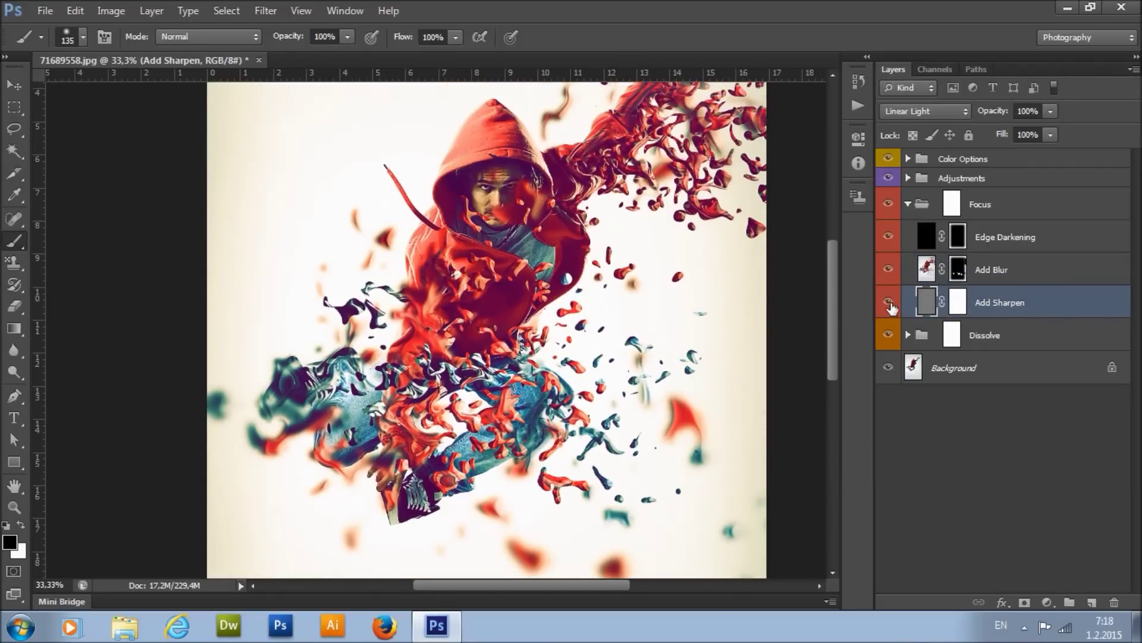
{"action": "left_click", "coordinate": [889, 303]}
Step: Duplicate the Add Sharpen layer and set the copy's opacity to 44%
{"action": "key", "text": "ctrl+j"}
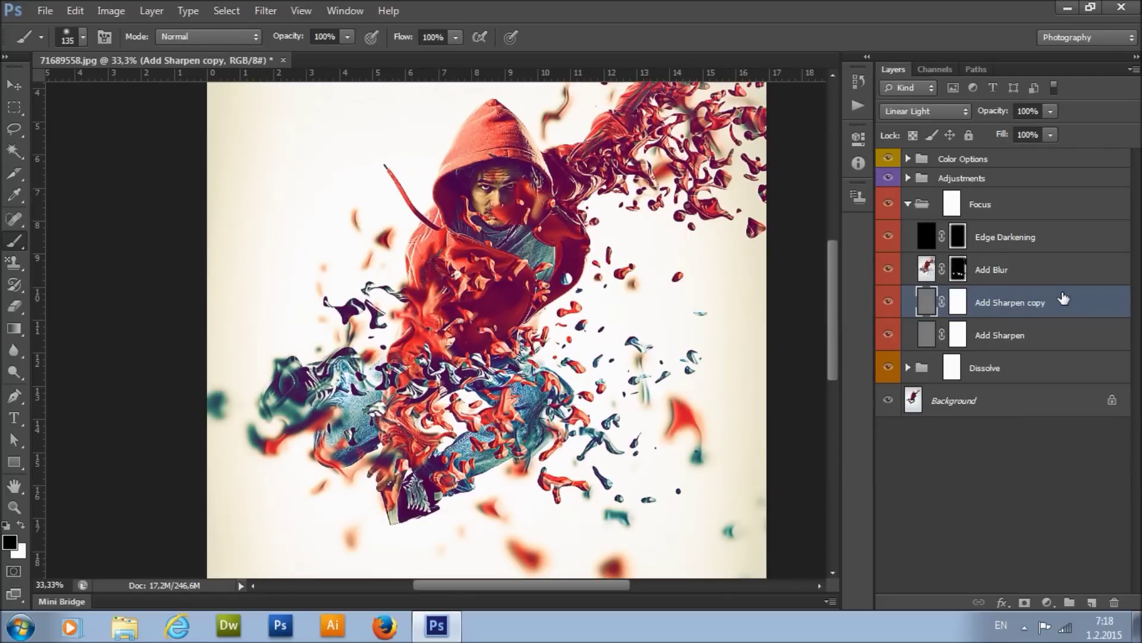
{"action": "left_click", "coordinate": [1051, 112]}
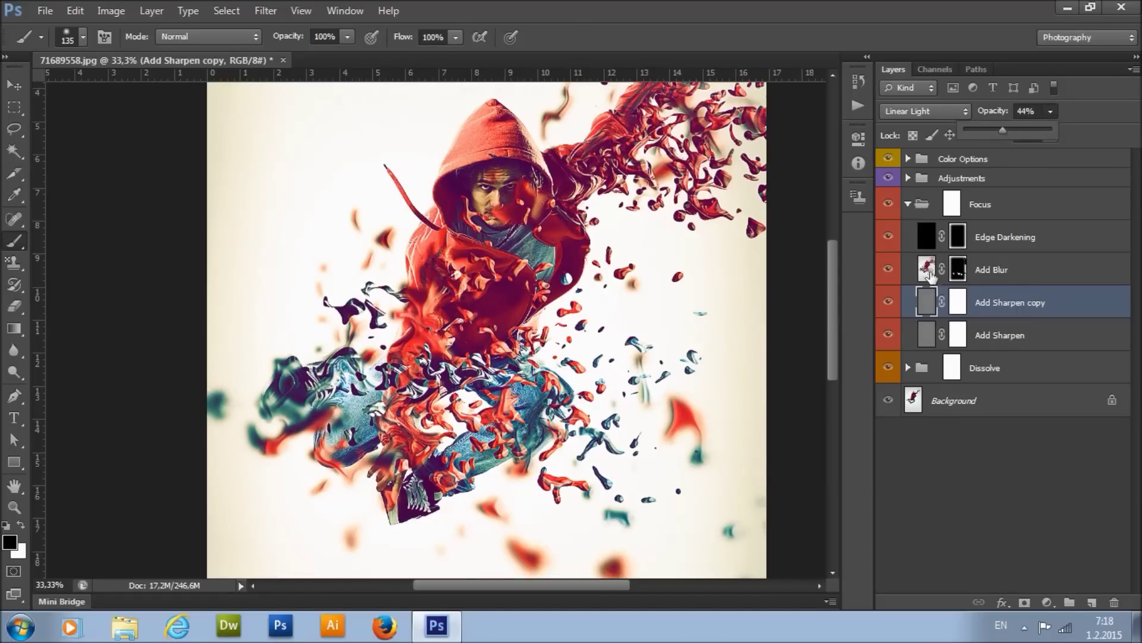
Step: Collapse the Focus group and compare the image with the Dissolve group hidden and shown
{"action": "left_click", "coordinate": [890, 304]}
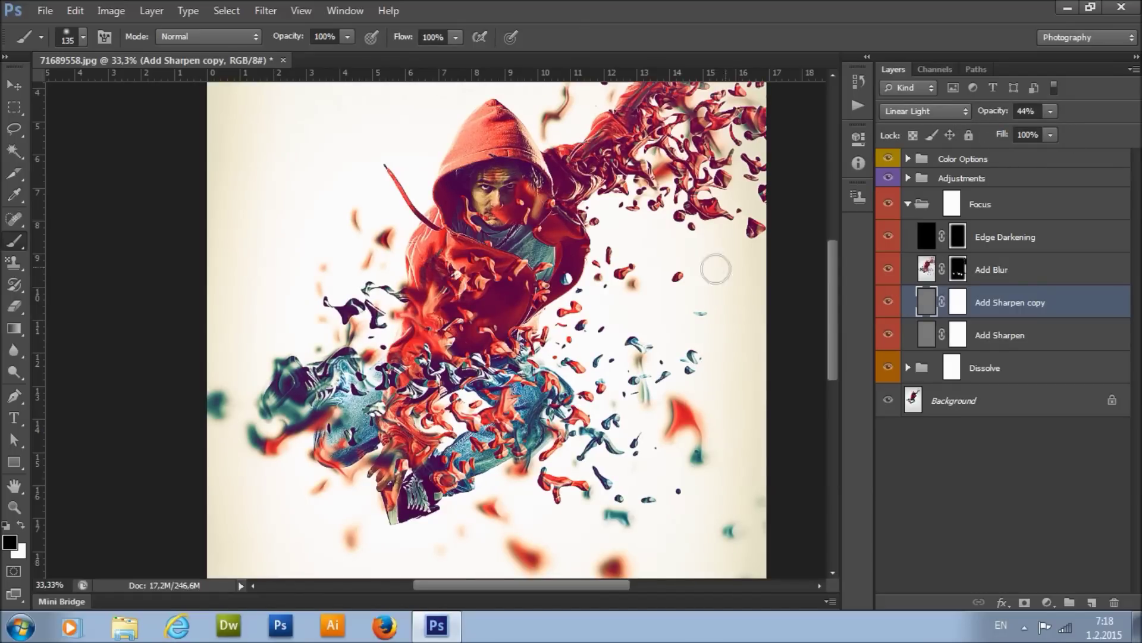
{"action": "scroll", "coordinate": [705, 298], "scroll_direction": "up", "scroll_amount": 1}
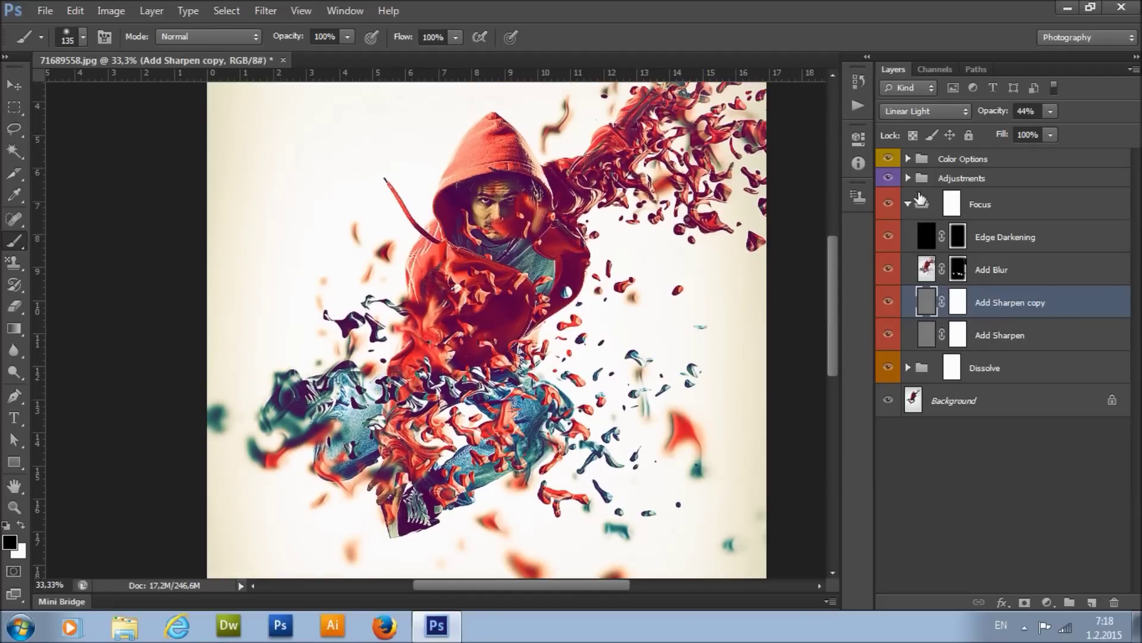
{"action": "left_click", "coordinate": [909, 204]}
{"action": "left_click", "coordinate": [992, 229]}
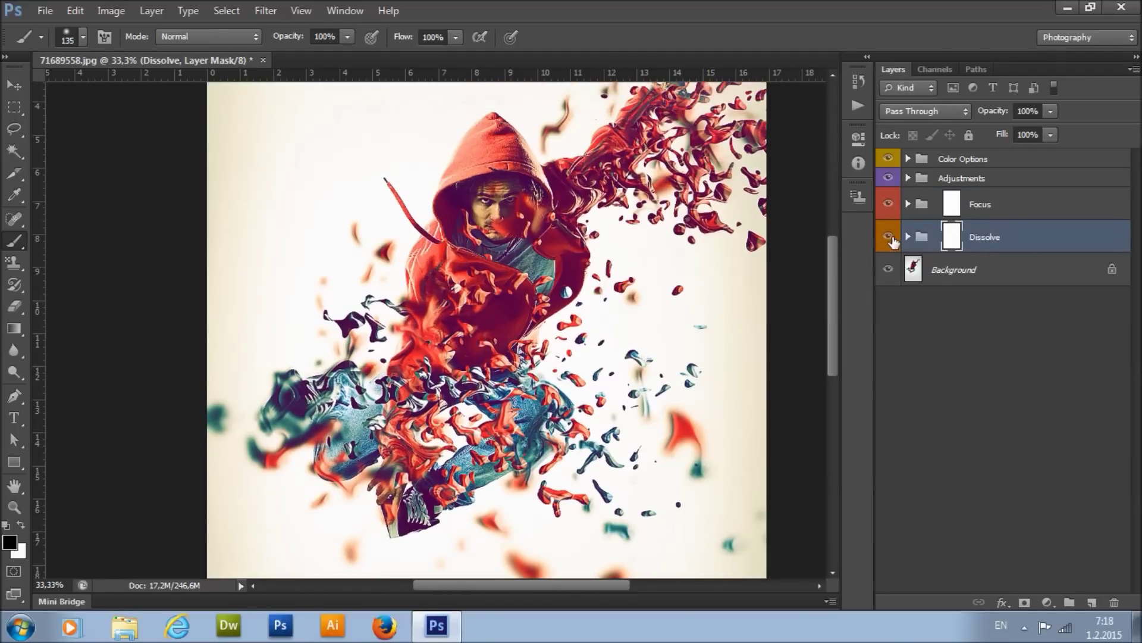
{"action": "left_click", "coordinate": [889, 237]}
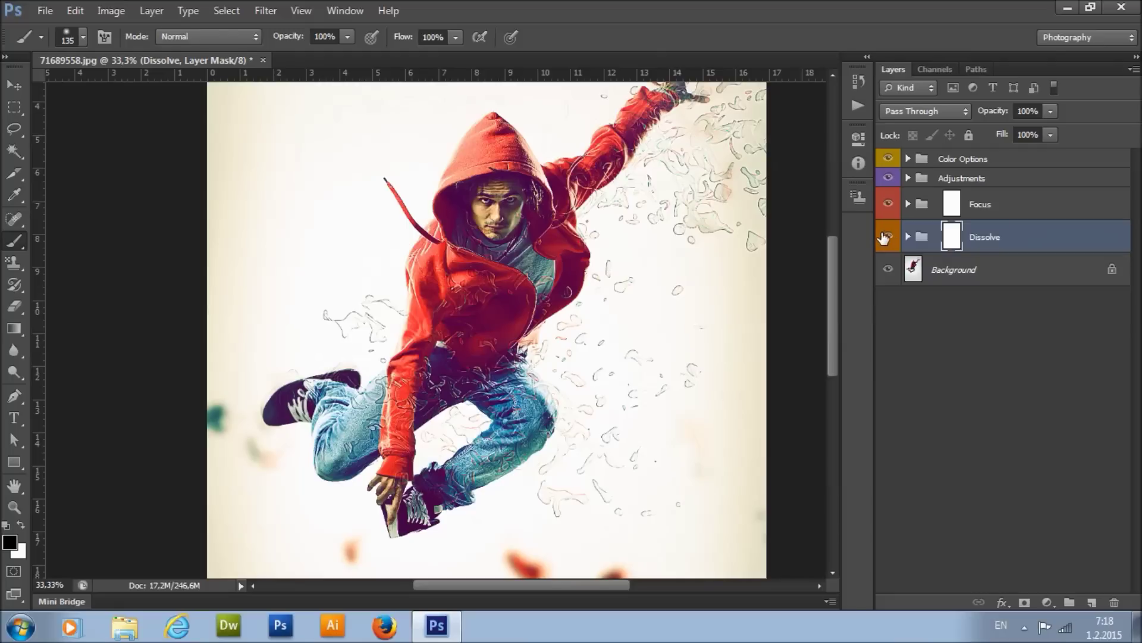
{"action": "left_click", "coordinate": [886, 238]}
{"action": "scroll", "coordinate": [605, 230], "scroll_direction": "up", "scroll_amount": 1}
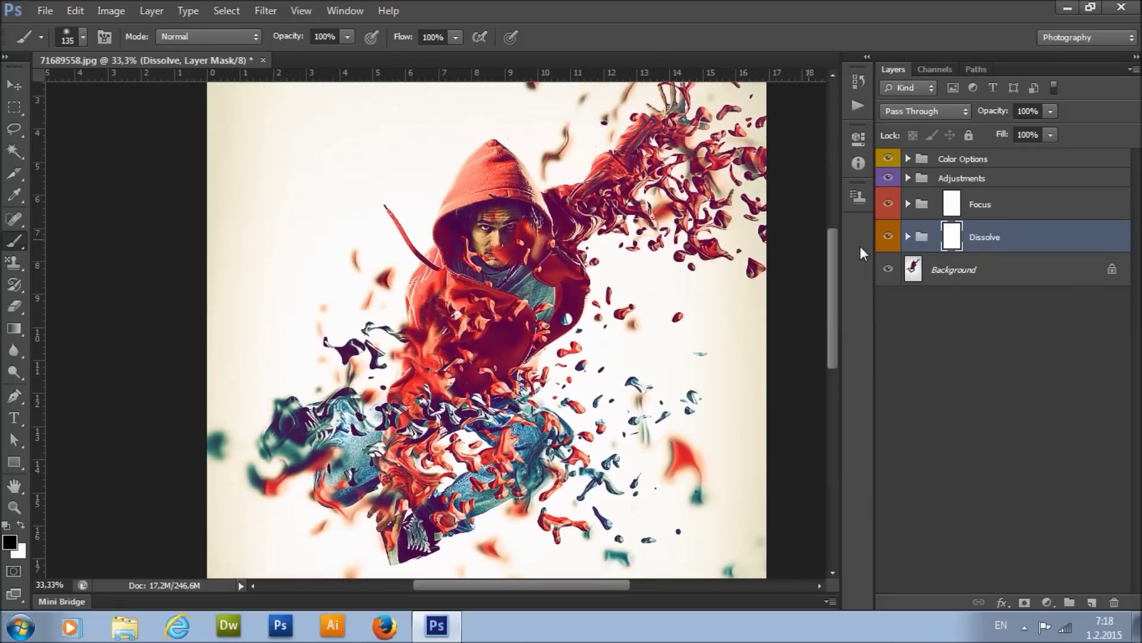
Step: Expand the Dissolve group and examine its Liquid Parts group and the liquid 2 and liquid 1 layers
{"action": "left_click", "coordinate": [908, 237]}
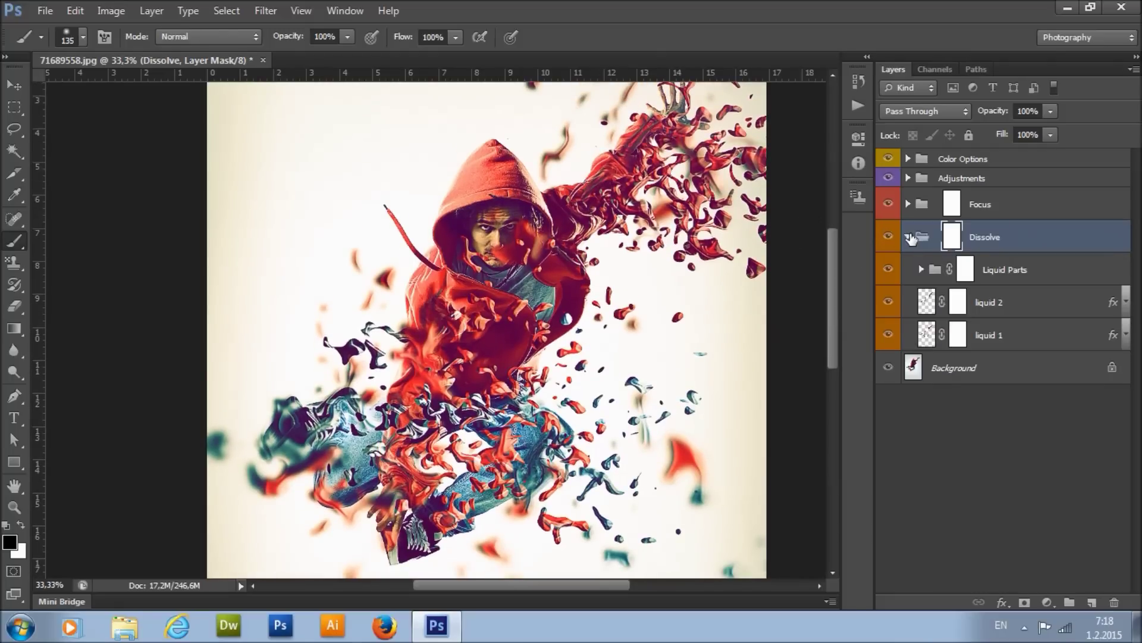
{"action": "left_click", "coordinate": [1005, 272]}
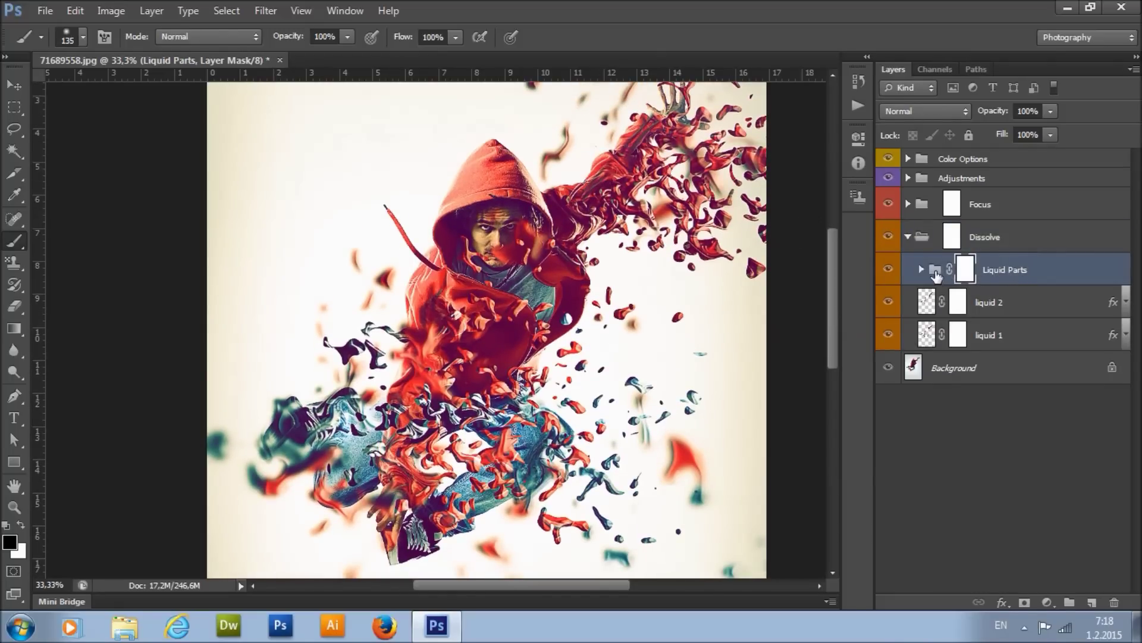
{"action": "left_click", "coordinate": [1002, 306]}
{"action": "left_click", "coordinate": [1004, 327]}
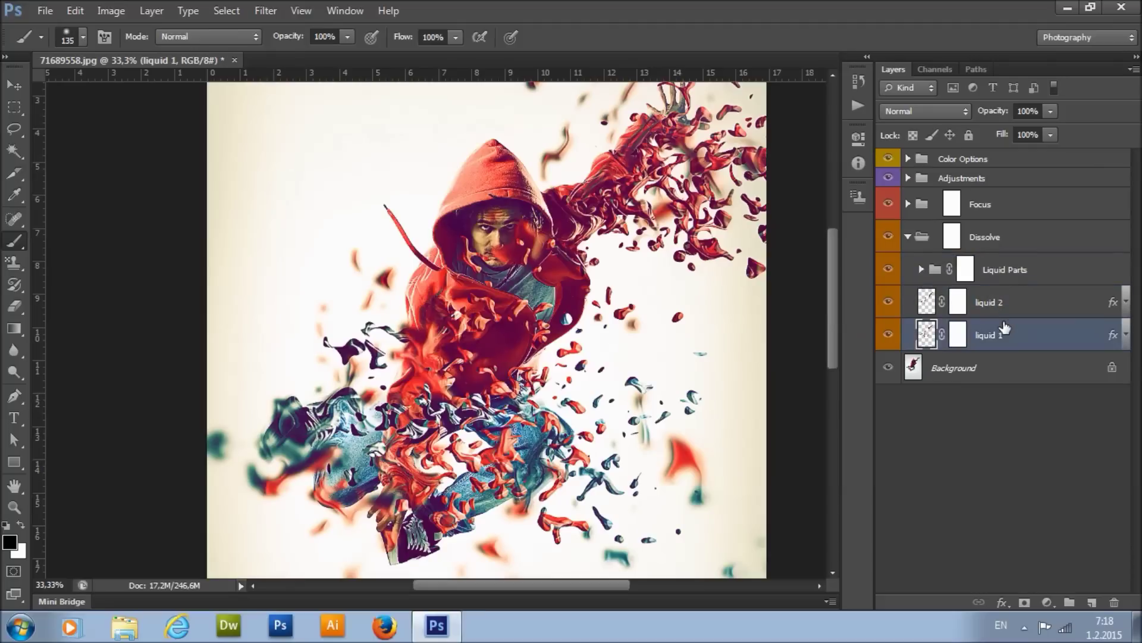
{"action": "left_click", "coordinate": [1019, 305]}
{"action": "left_click", "coordinate": [1016, 337]}
{"action": "left_click", "coordinate": [995, 311]}
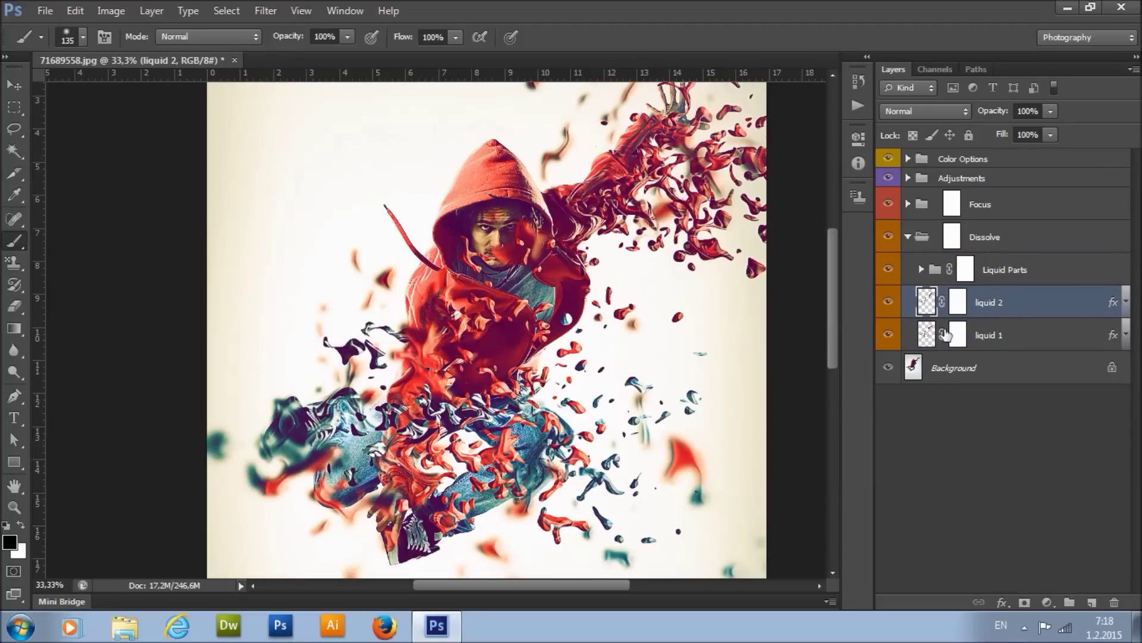
{"action": "scroll", "coordinate": [632, 250], "scroll_direction": "down", "scroll_amount": 2}
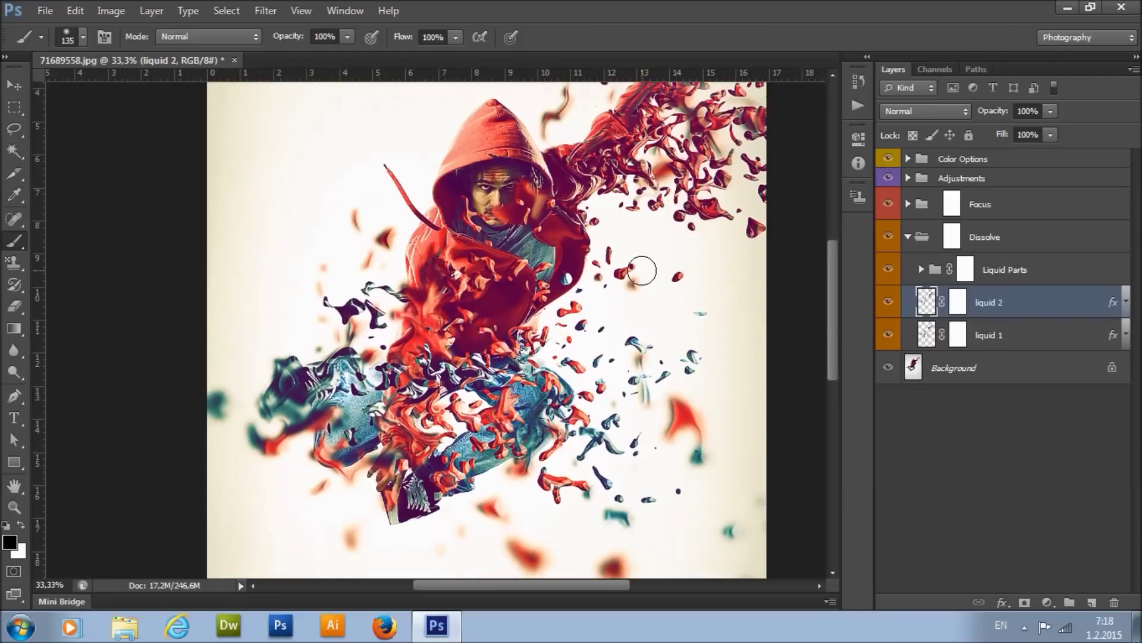
Step: Expand the Liquid Parts group and look through its fragment layers and their color adjustments
{"action": "left_click", "coordinate": [1001, 271]}
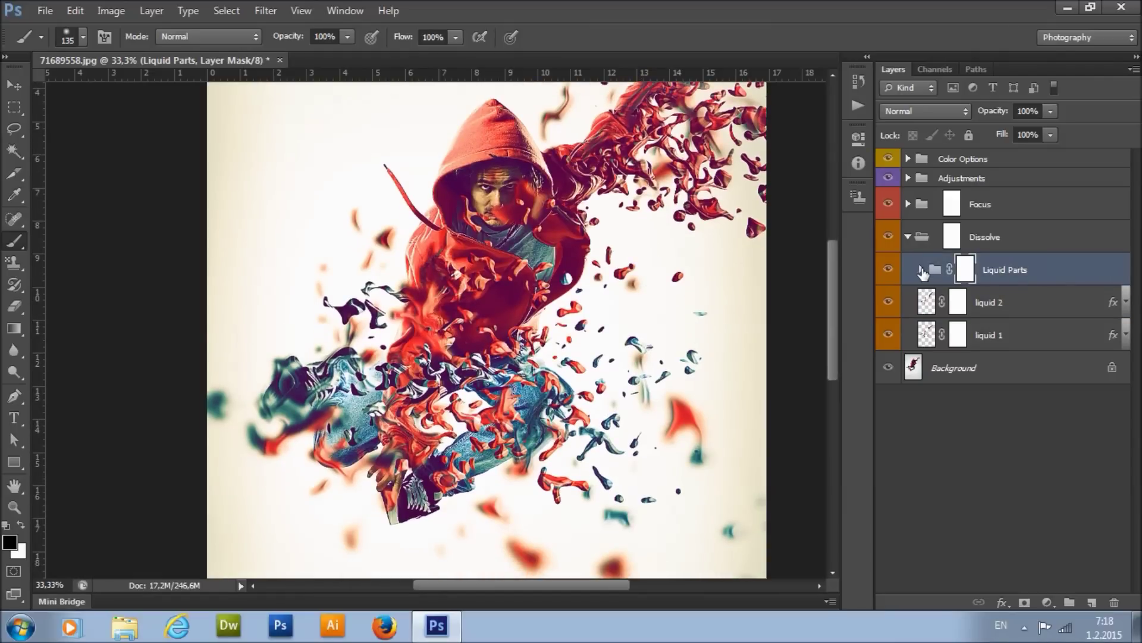
{"action": "left_click", "coordinate": [922, 270]}
{"action": "scroll", "coordinate": [1078, 288], "scroll_direction": "down", "scroll_amount": 5}
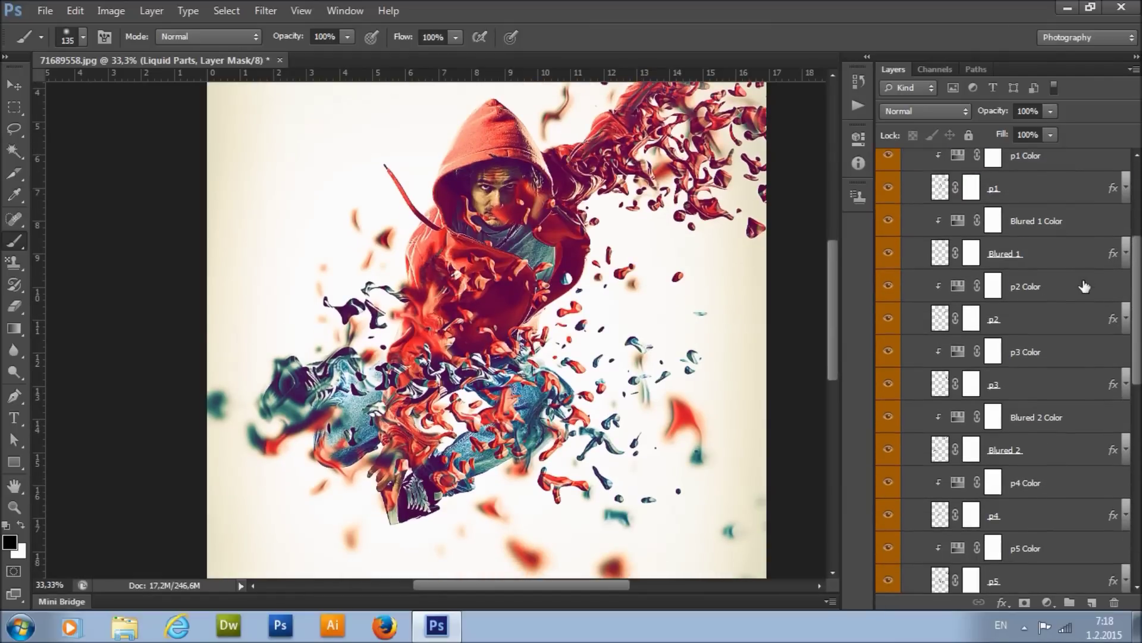
{"action": "scroll", "coordinate": [1084, 287], "scroll_direction": "down", "scroll_amount": 8}
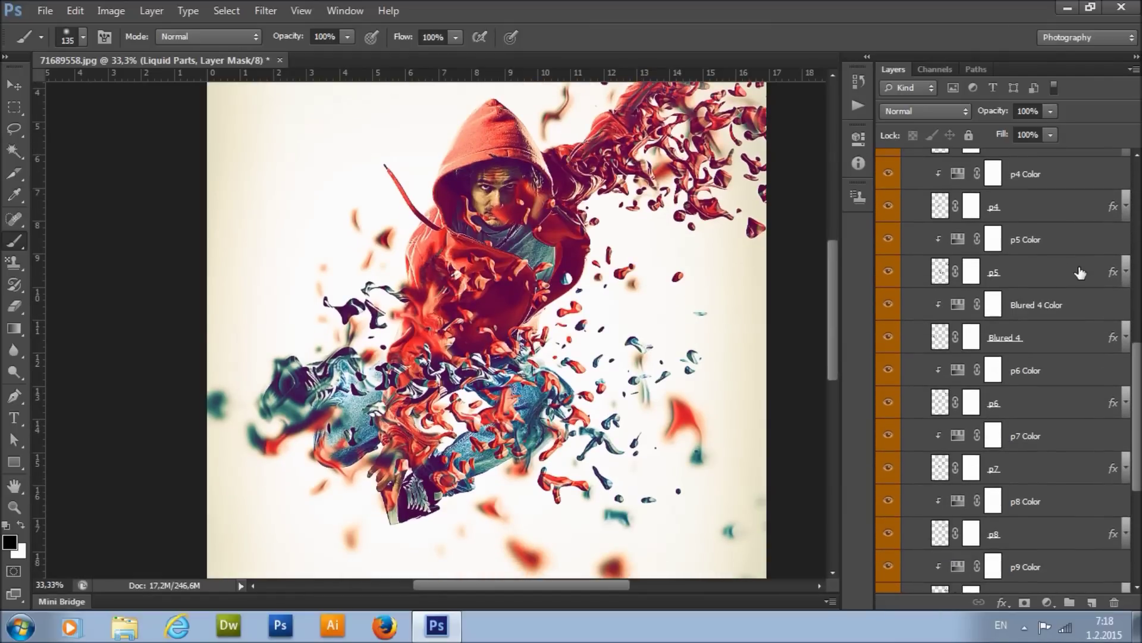
{"action": "scroll", "coordinate": [1082, 267], "scroll_direction": "up", "scroll_amount": 12}
Step: Raise the brightness of the liquid fragments slightly in the Parts Brightness and Contrast adjustment layer
{"action": "left_click", "coordinate": [998, 286]}
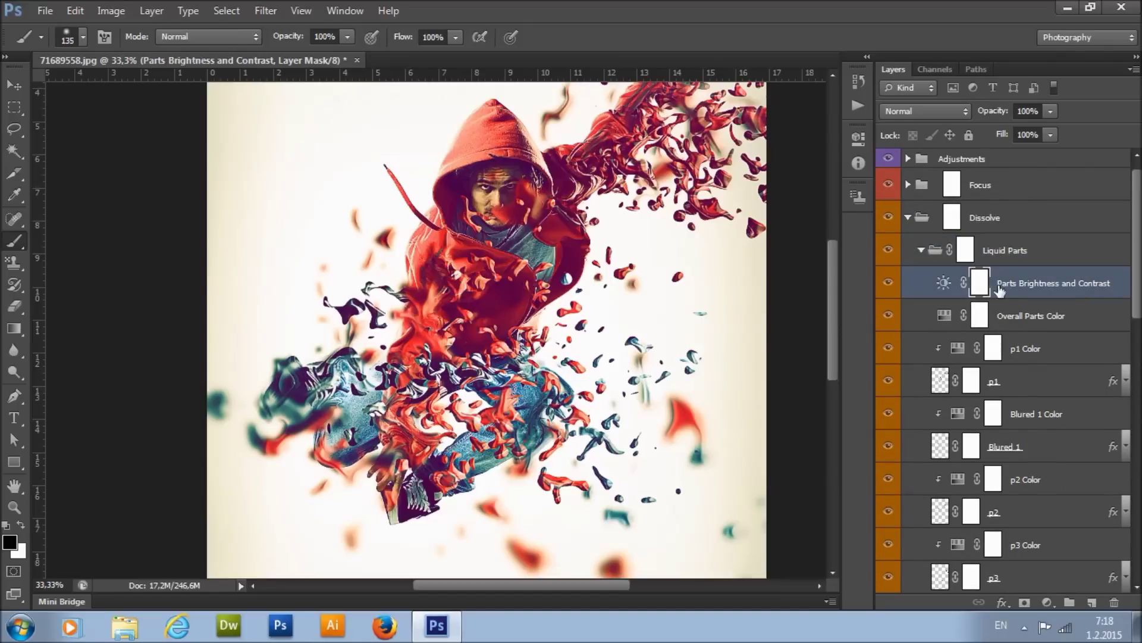
{"action": "double_click", "coordinate": [944, 282]}
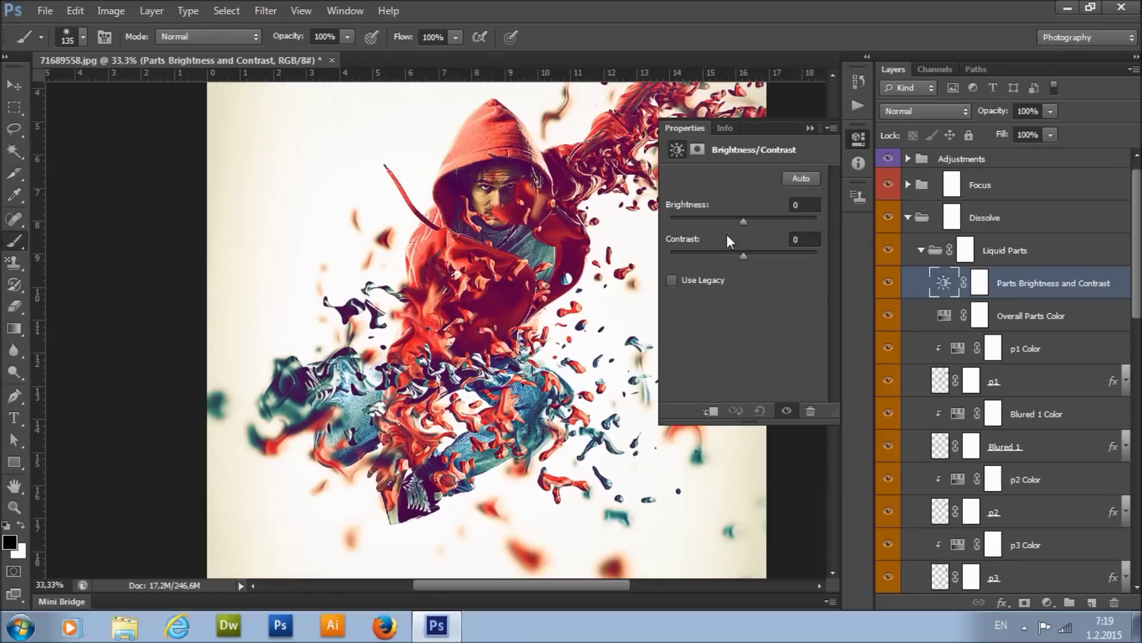
{"action": "left_click_drag", "start_coordinate": [744, 222], "coordinate": [756, 221]}
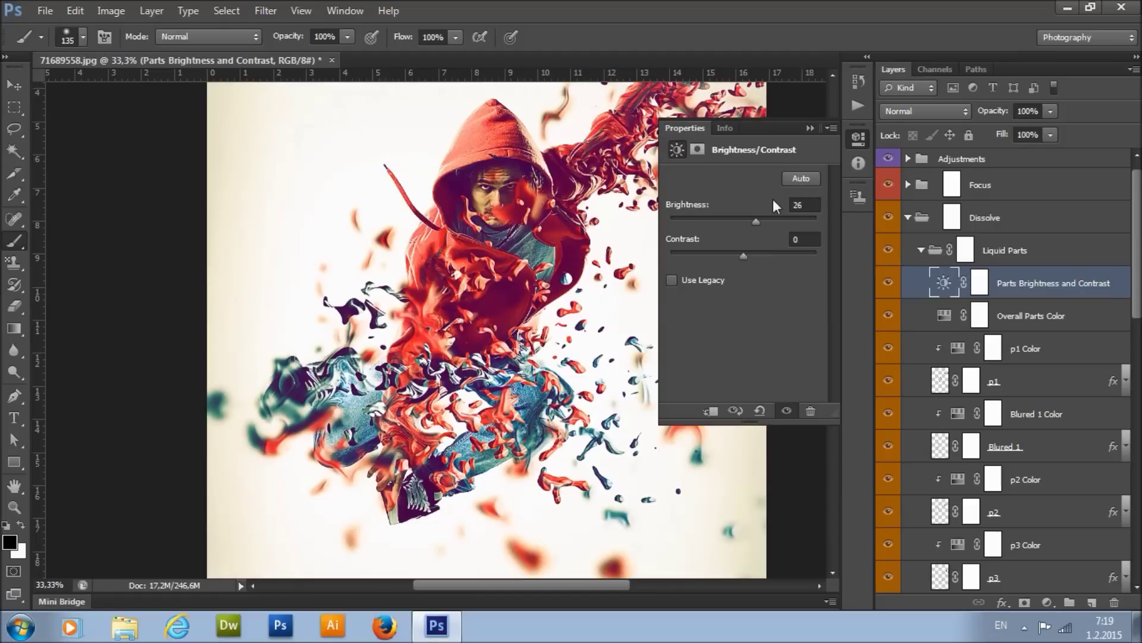
{"action": "left_click_drag", "start_coordinate": [755, 218], "coordinate": [752, 218]}
Step: Try different hues for all fragments in the Overall Parts Color layer, including -76, -126, -180, +93 and +143
{"action": "left_click", "coordinate": [1048, 314]}
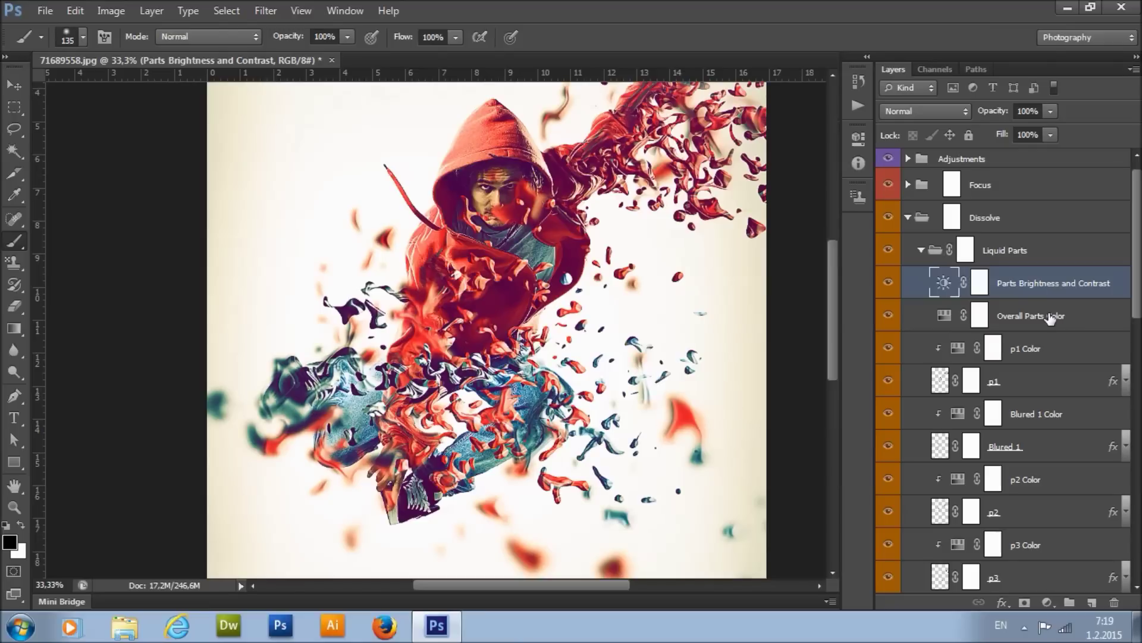
{"action": "scroll", "coordinate": [716, 313], "scroll_direction": "up", "scroll_amount": 2}
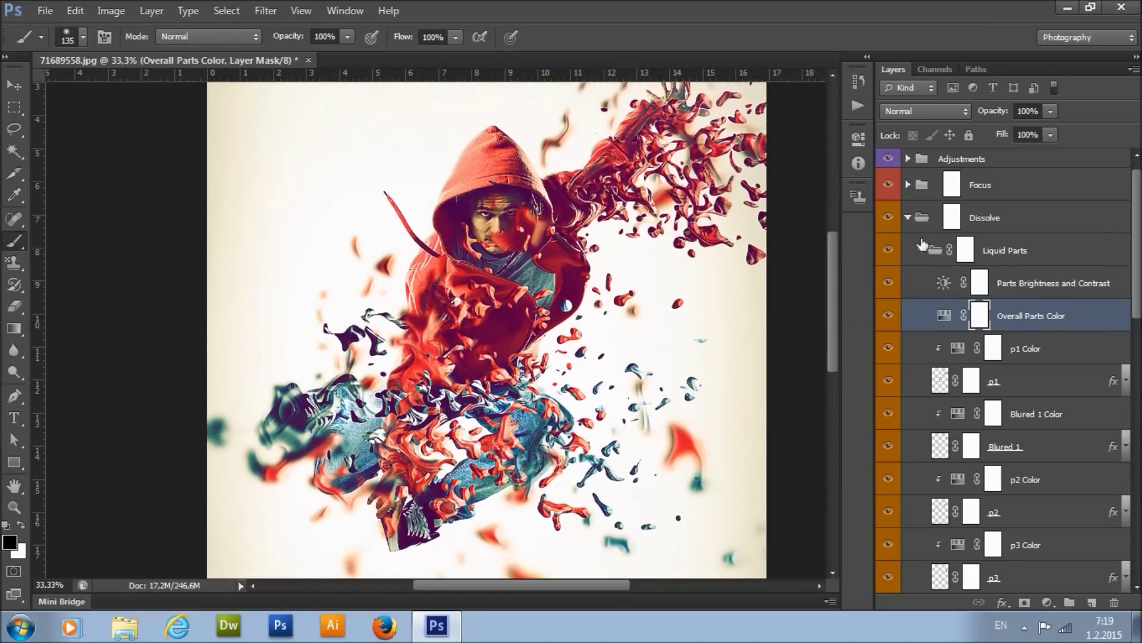
{"action": "double_click", "coordinate": [945, 319]}
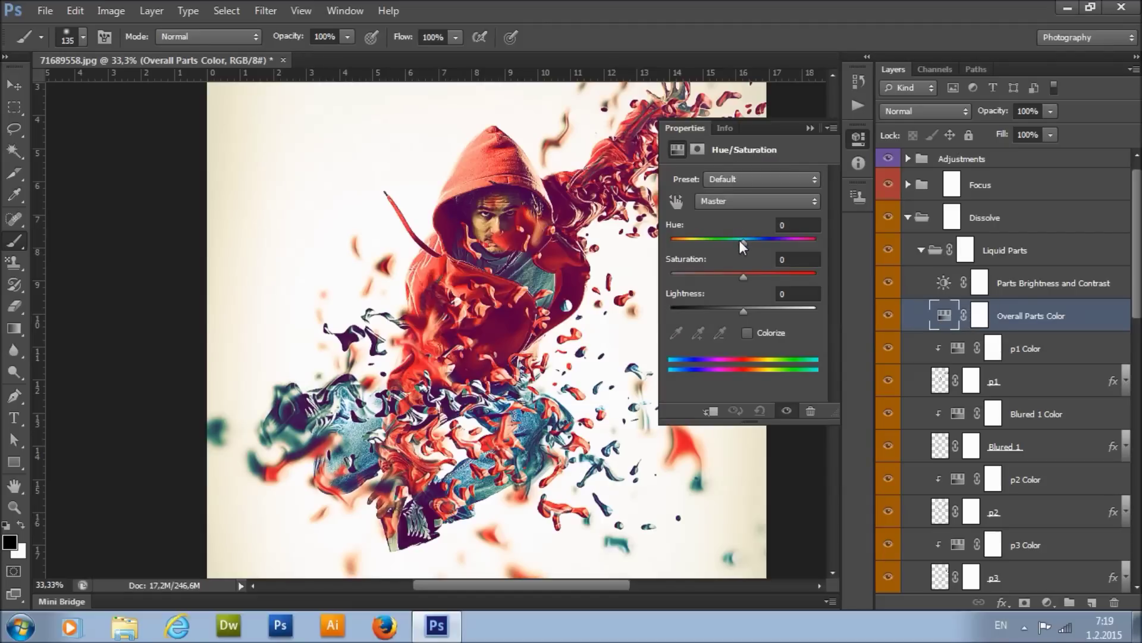
{"action": "left_click_drag", "start_coordinate": [744, 242], "coordinate": [726, 242]}
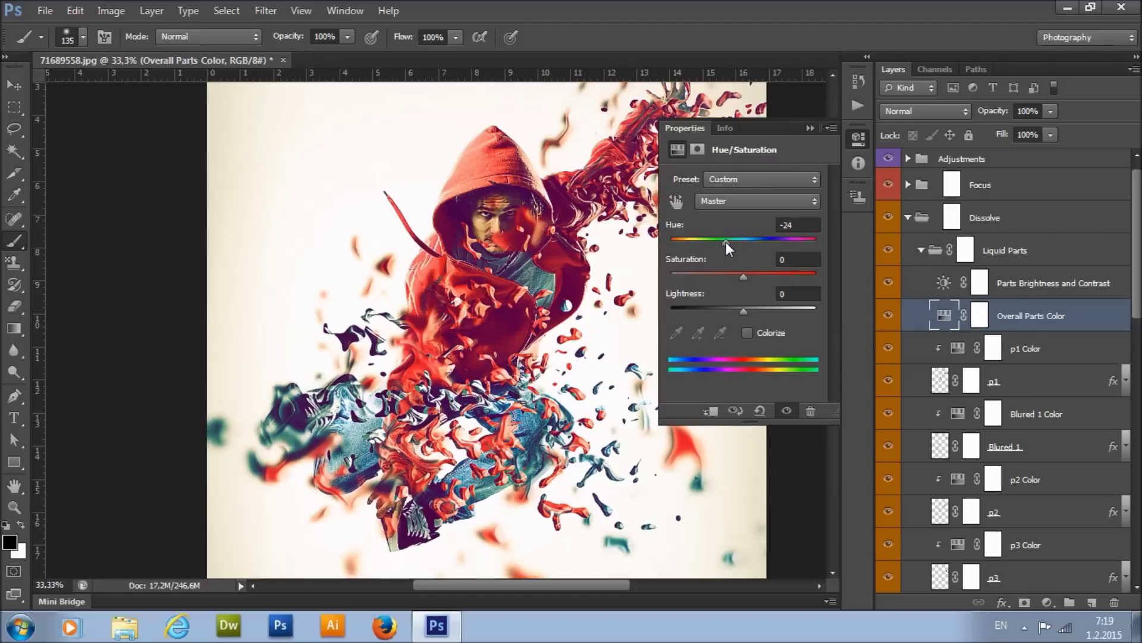
{"action": "left_click_drag", "start_coordinate": [726, 241], "coordinate": [702, 241]}
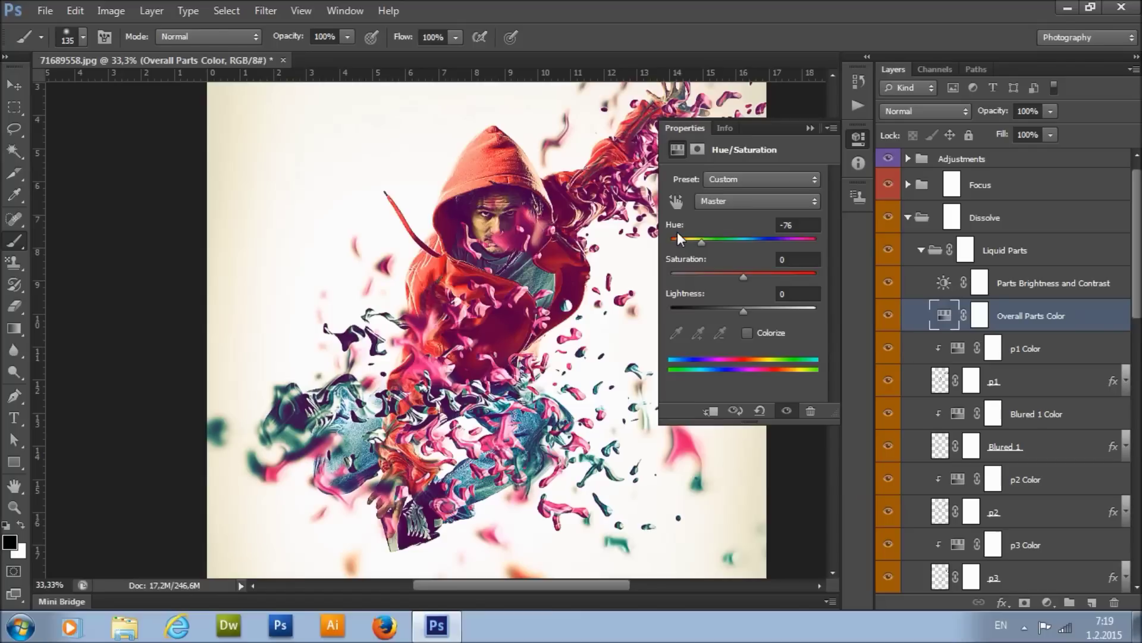
{"action": "left_click", "coordinate": [686, 242]}
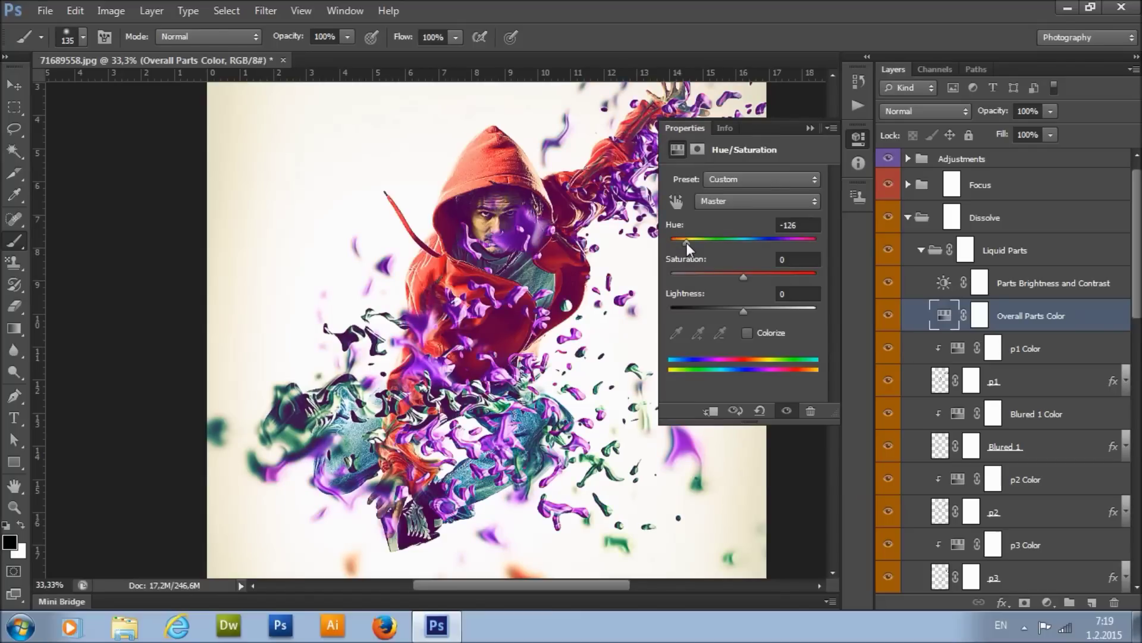
{"action": "left_click_drag", "start_coordinate": [687, 242], "coordinate": [666, 241]}
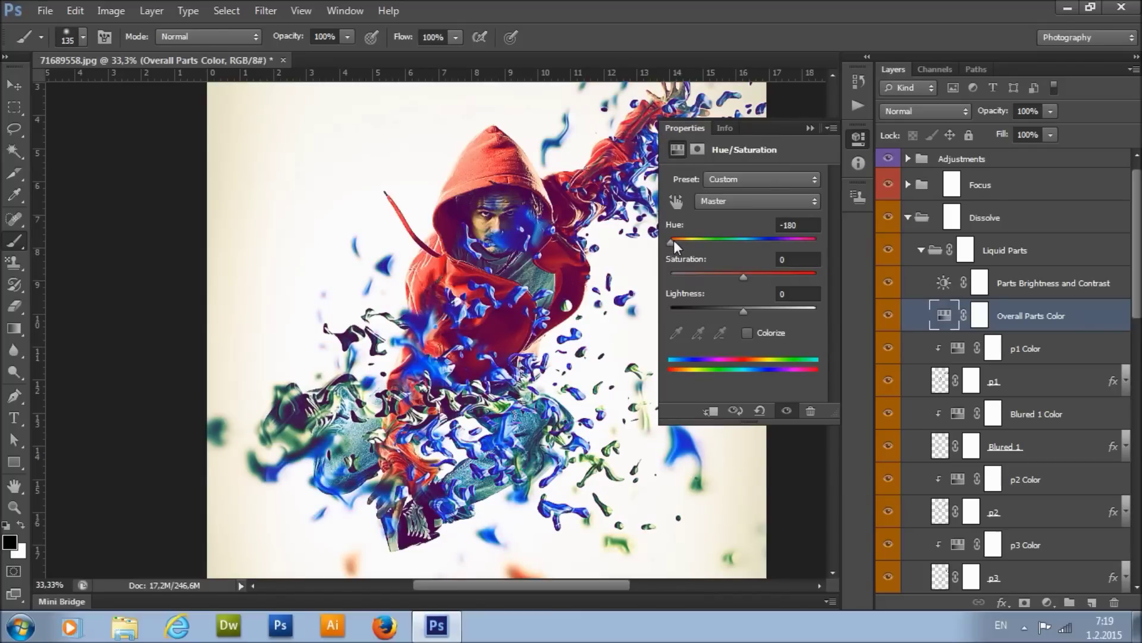
{"action": "left_click", "coordinate": [791, 241]}
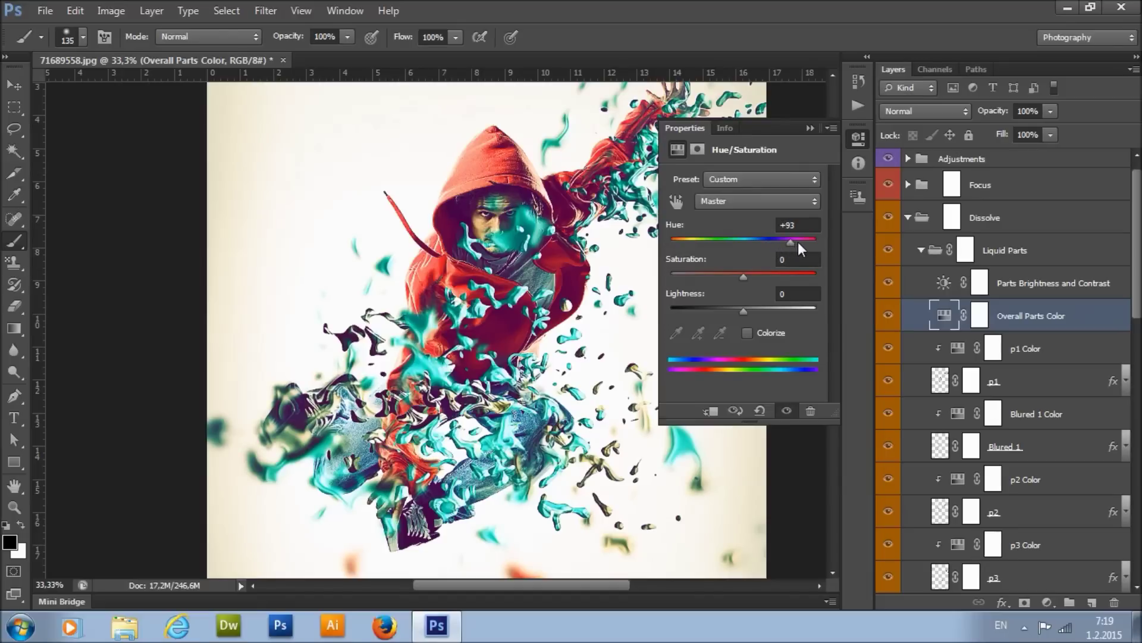
{"action": "left_click", "coordinate": [806, 243]}
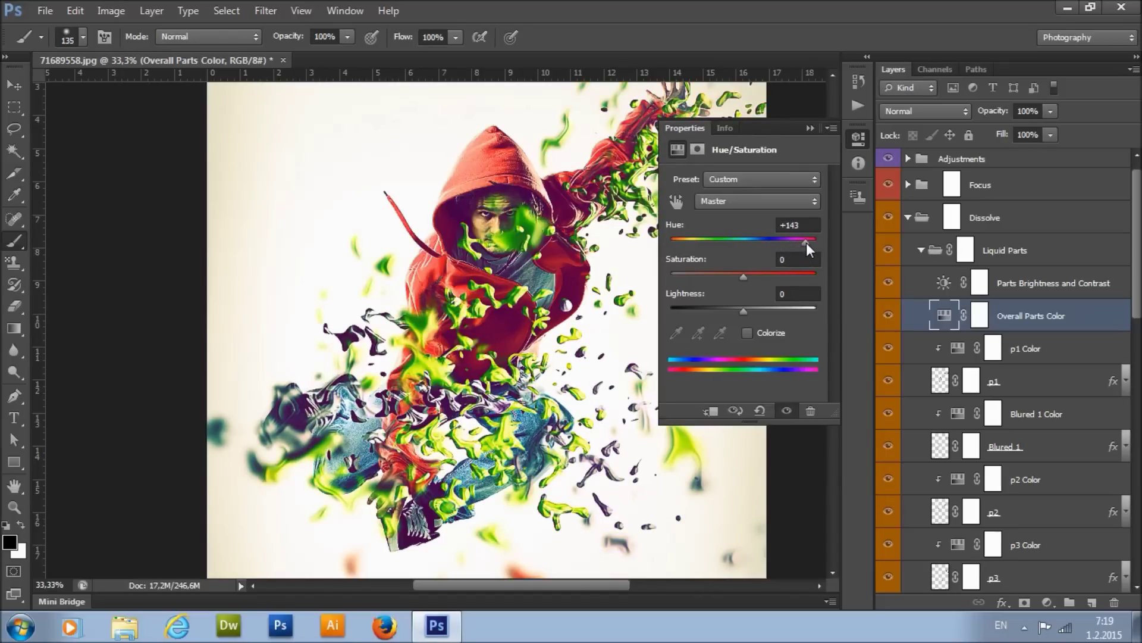
{"action": "left_click_drag", "start_coordinate": [806, 242], "coordinate": [739, 242]}
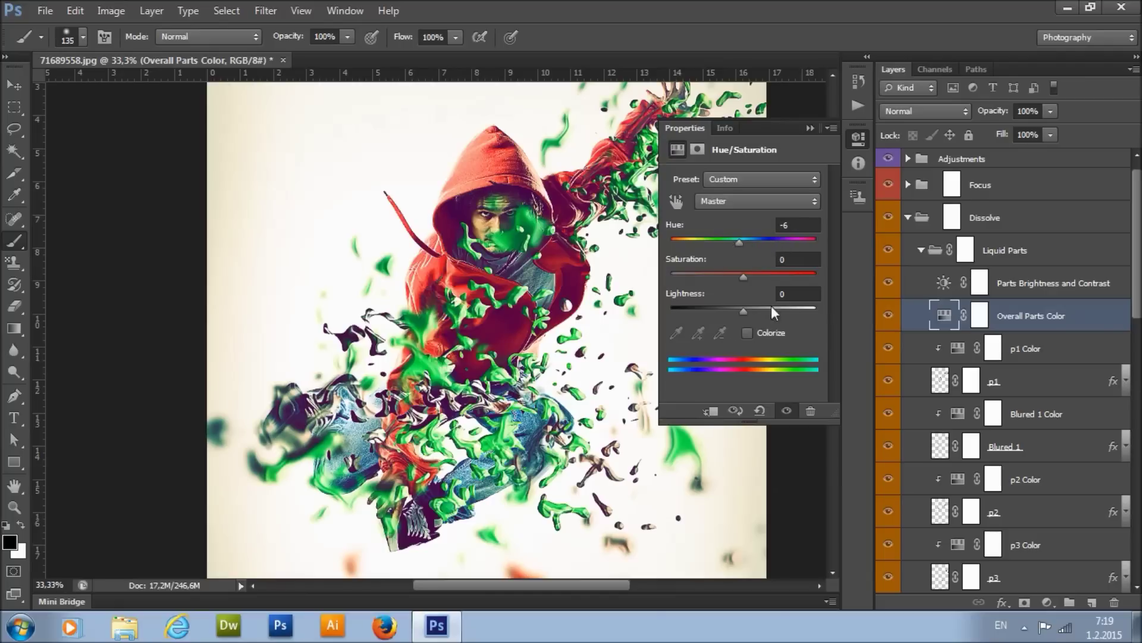
Step: Reset the hue of the Overall Parts Color layer to 0 and close its adjustment settings
{"action": "double_click", "coordinate": [804, 228]}
{"action": "type", "text": "0"}
{"action": "key", "text": "Return"}
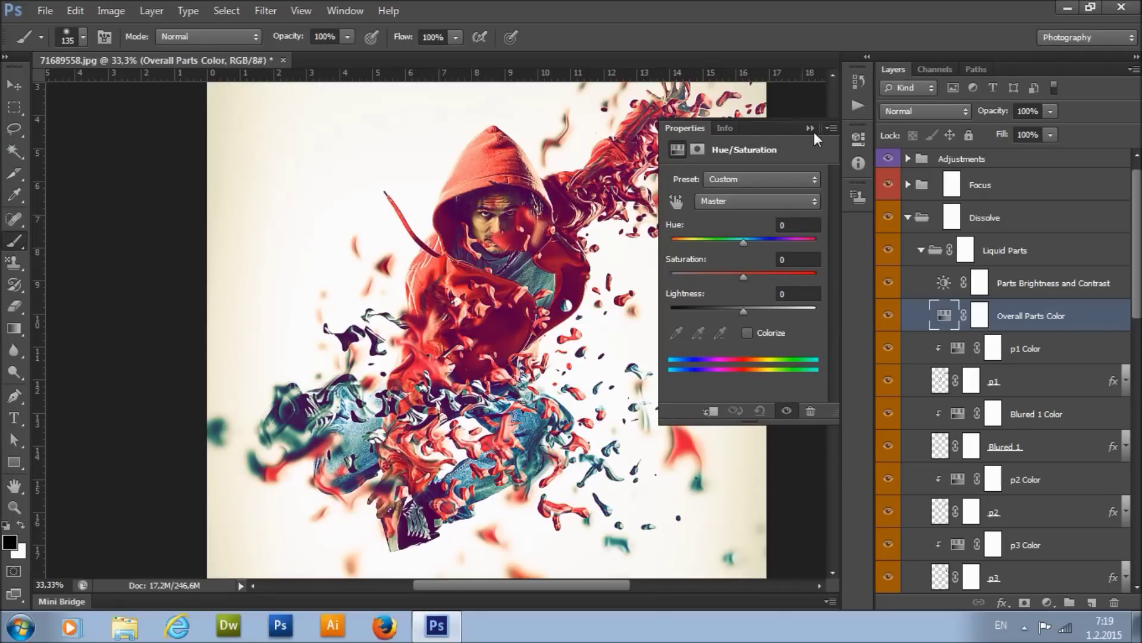
{"action": "left_click", "coordinate": [811, 128]}
{"action": "left_click", "coordinate": [538, 228]}
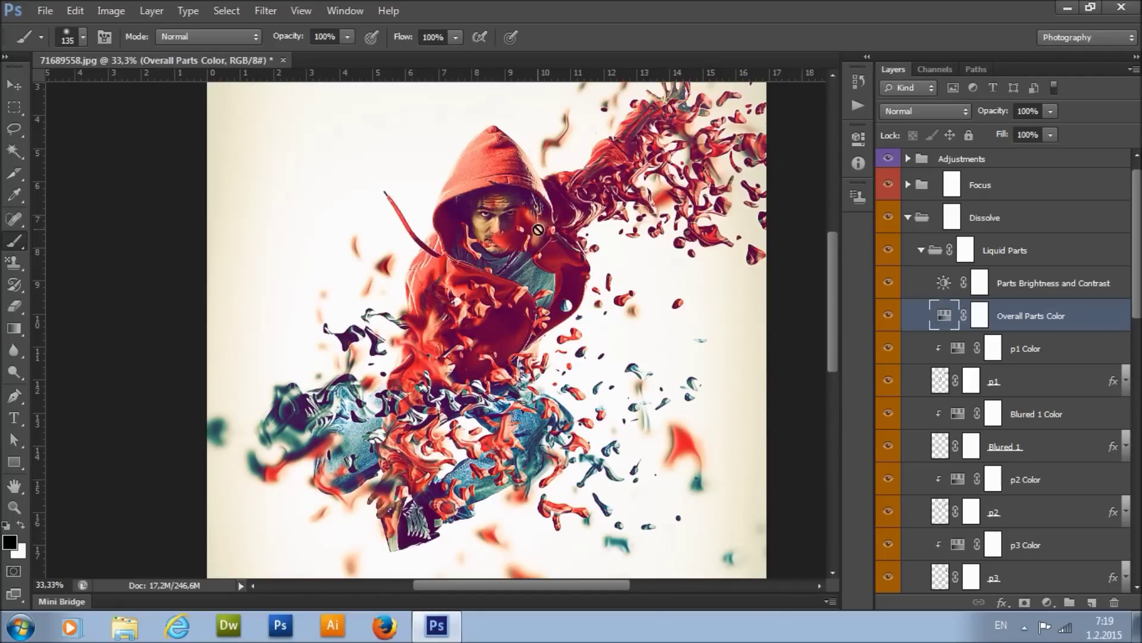
Step: Examine the p1 fragment layer and its clipped p1 Color adjustment layer in the Liquid Parts group
{"action": "scroll", "coordinate": [1012, 327], "scroll_direction": "down", "scroll_amount": 2}
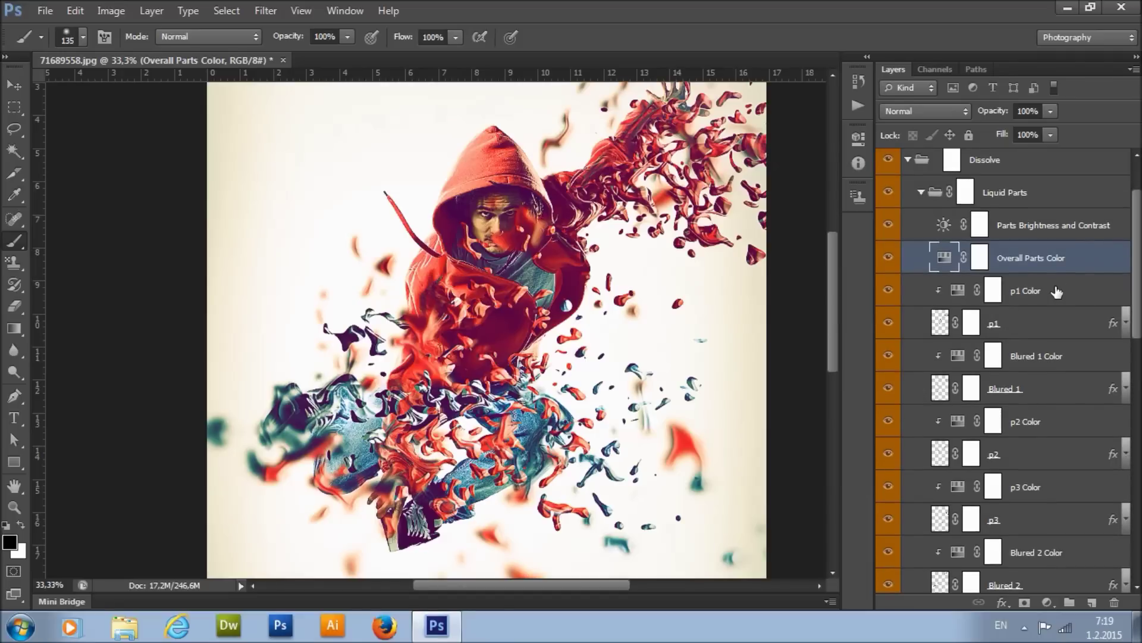
{"action": "left_click", "coordinate": [1043, 328]}
{"action": "scroll", "coordinate": [1044, 315], "scroll_direction": "down", "scroll_amount": 1}
{"action": "scroll", "coordinate": [1038, 321], "scroll_direction": "up", "scroll_amount": 2}
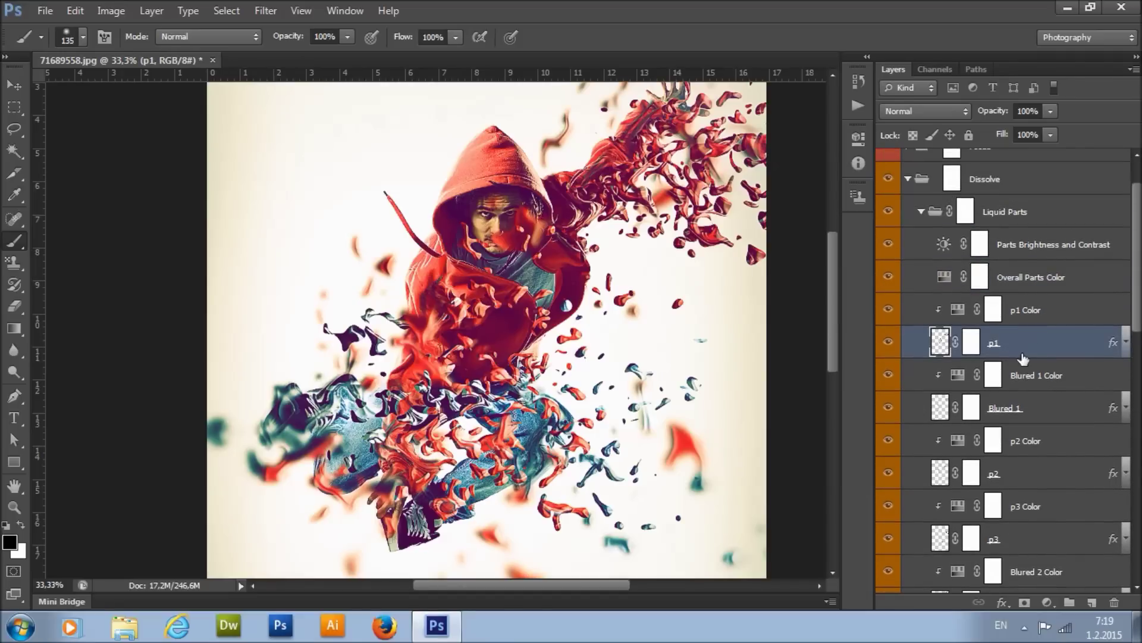
{"action": "scroll", "coordinate": [1038, 333], "scroll_direction": "down", "scroll_amount": 2}
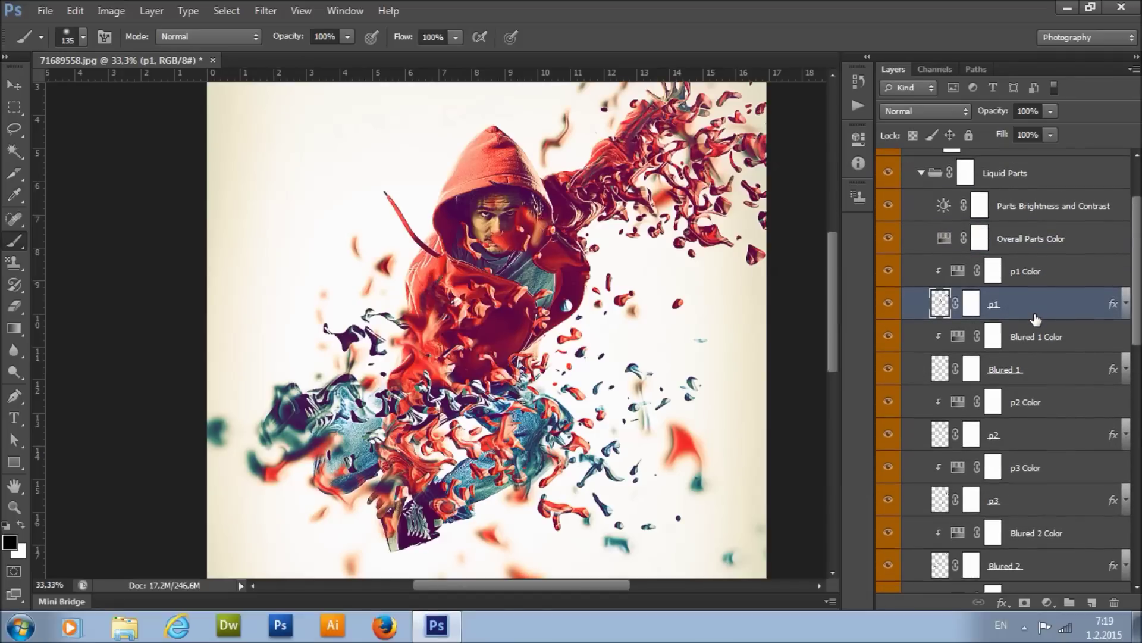
{"action": "left_click", "coordinate": [1020, 282]}
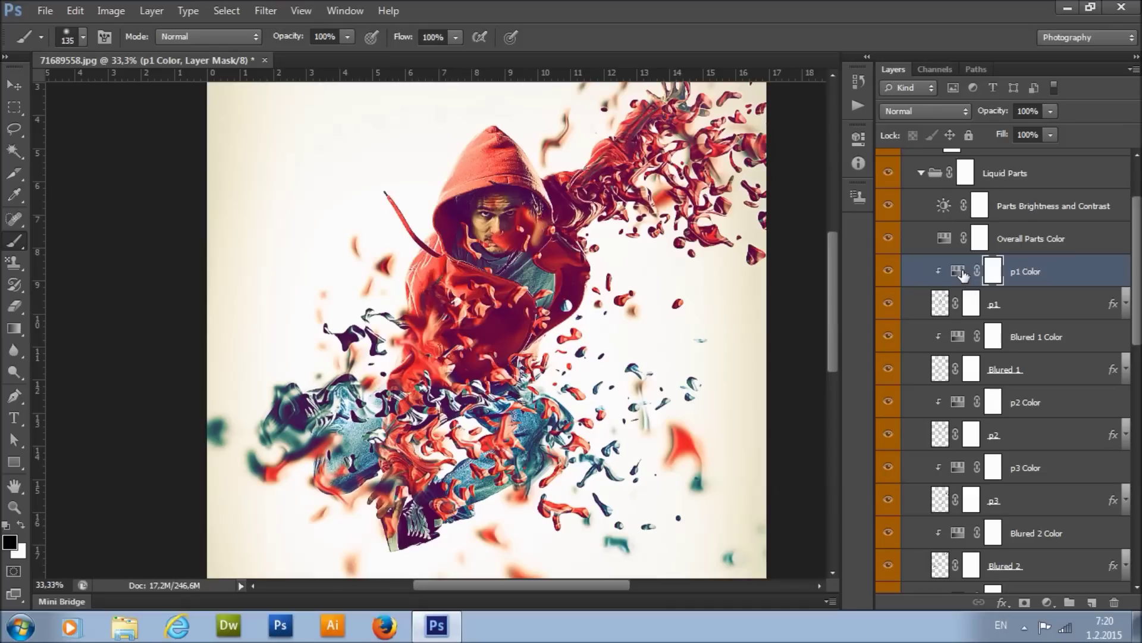
{"action": "key", "text": "ctrl+2"}
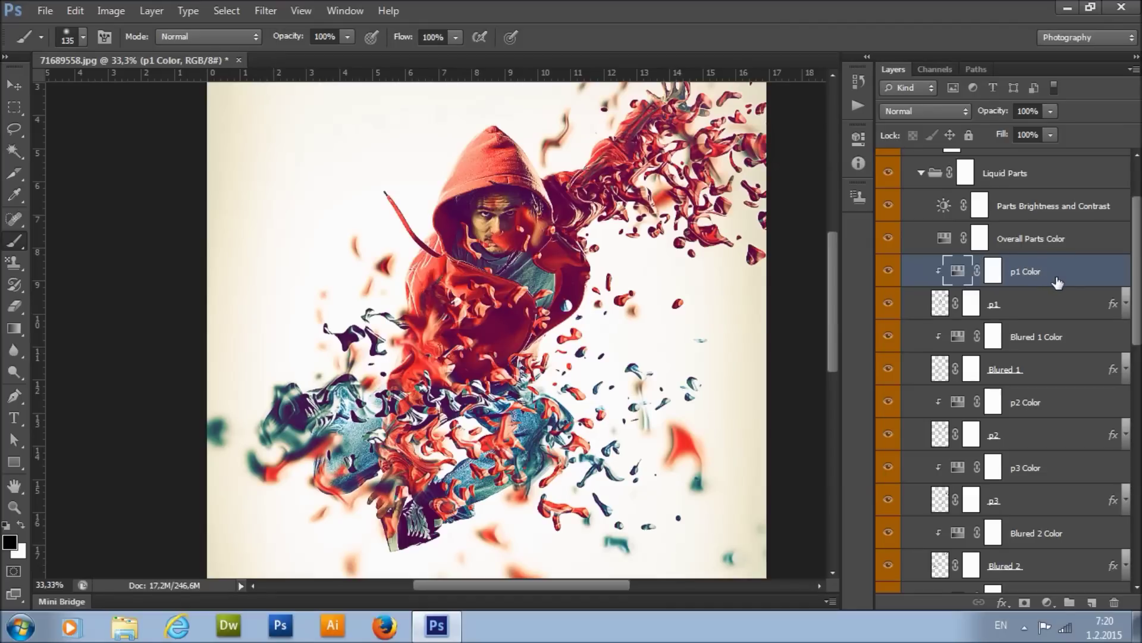
{"action": "left_click", "coordinate": [1046, 299]}
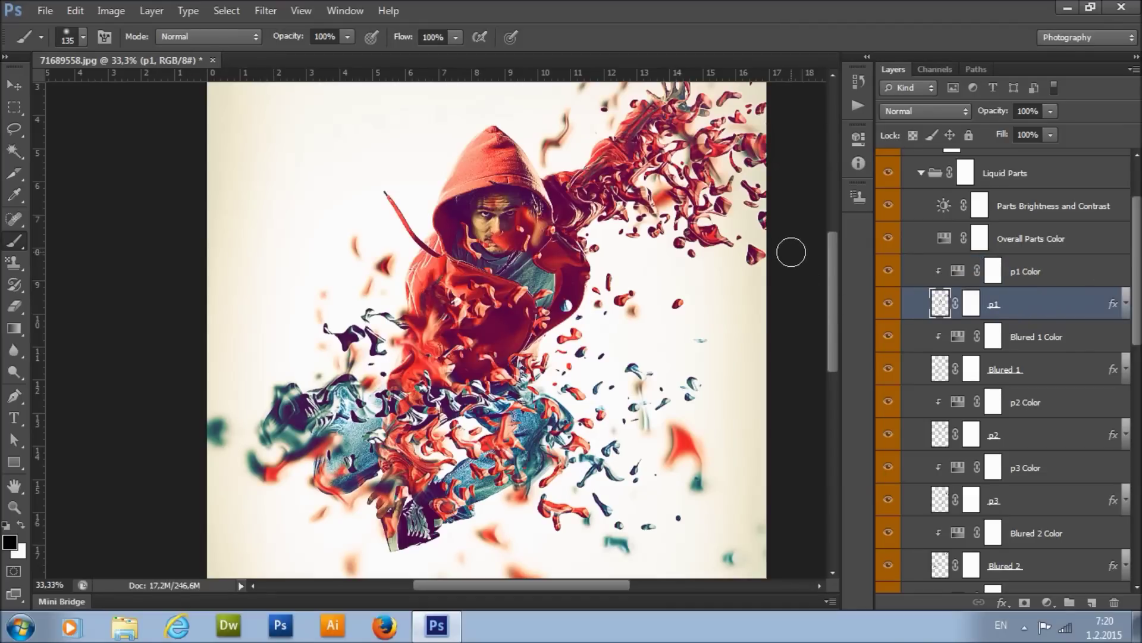
{"action": "scroll", "coordinate": [740, 273], "scroll_direction": "down", "scroll_amount": 1}
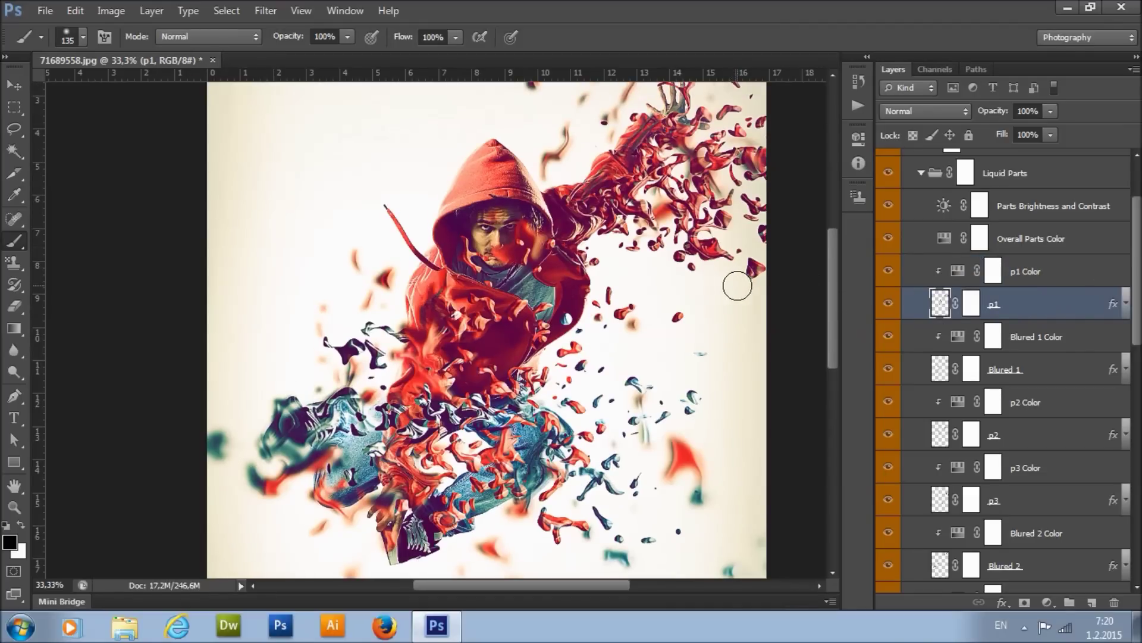
Step: Open the p1 Color layer's Hue/Saturation settings and switch the p1 layer's visibility off and on to inspect its fragments
{"action": "left_click", "coordinate": [978, 240]}
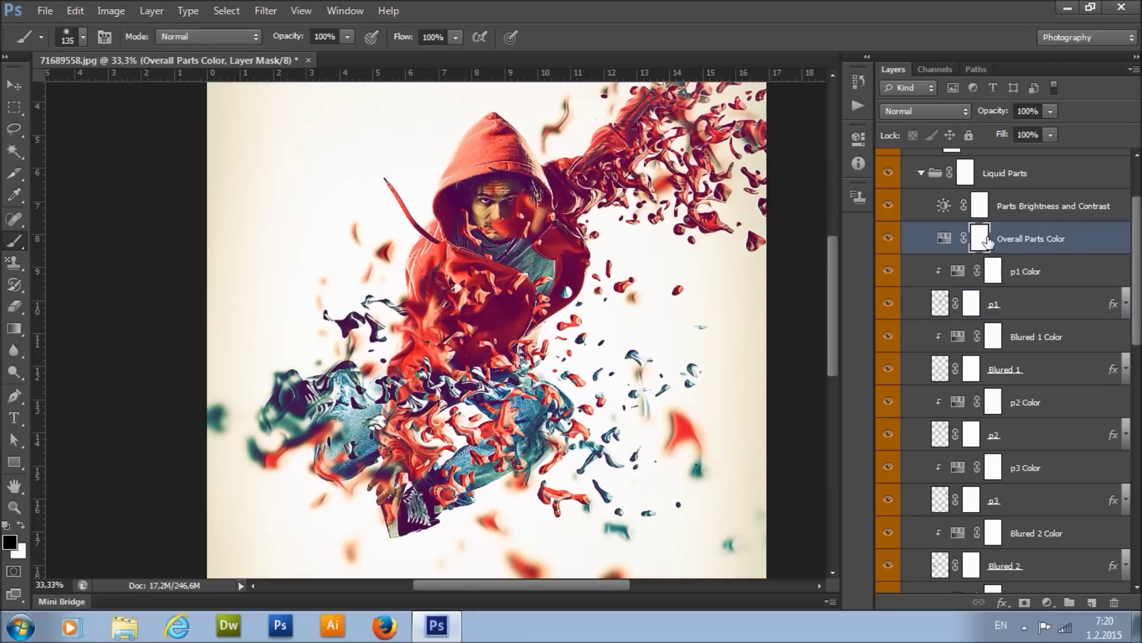
{"action": "scroll", "coordinate": [555, 235], "scroll_direction": "up", "scroll_amount": 1}
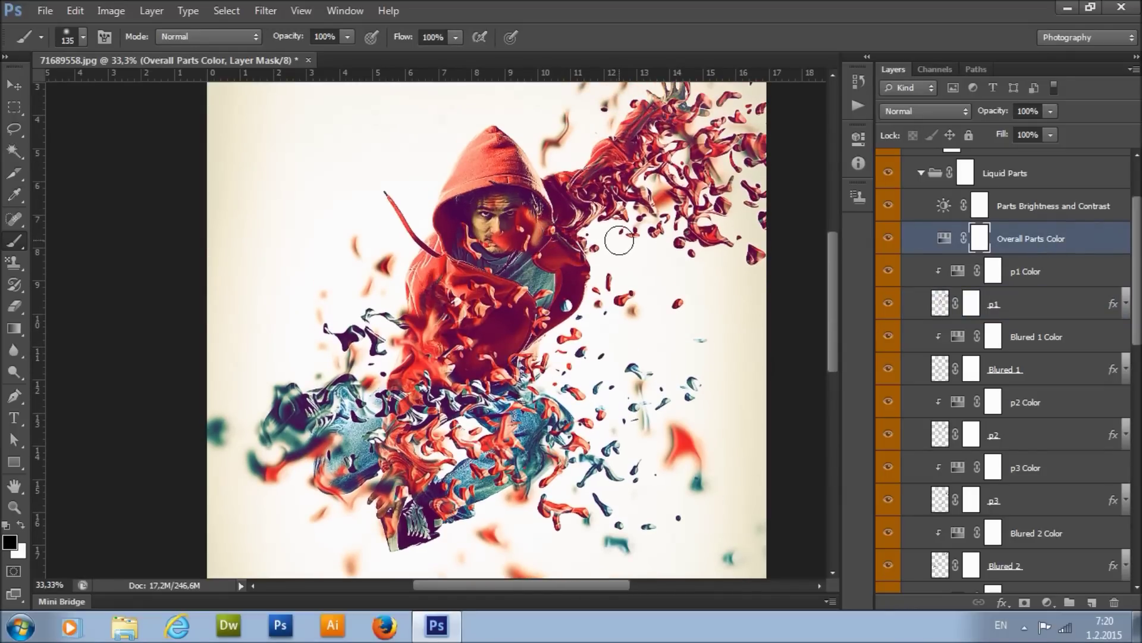
{"action": "left_click", "coordinate": [1054, 284]}
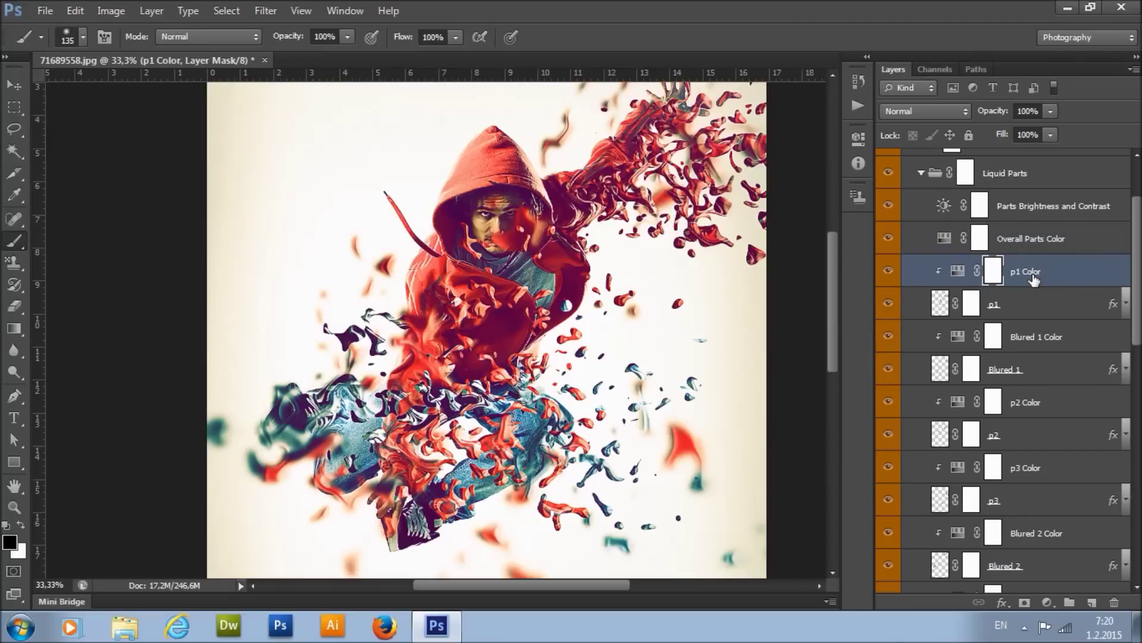
{"action": "double_click", "coordinate": [958, 272]}
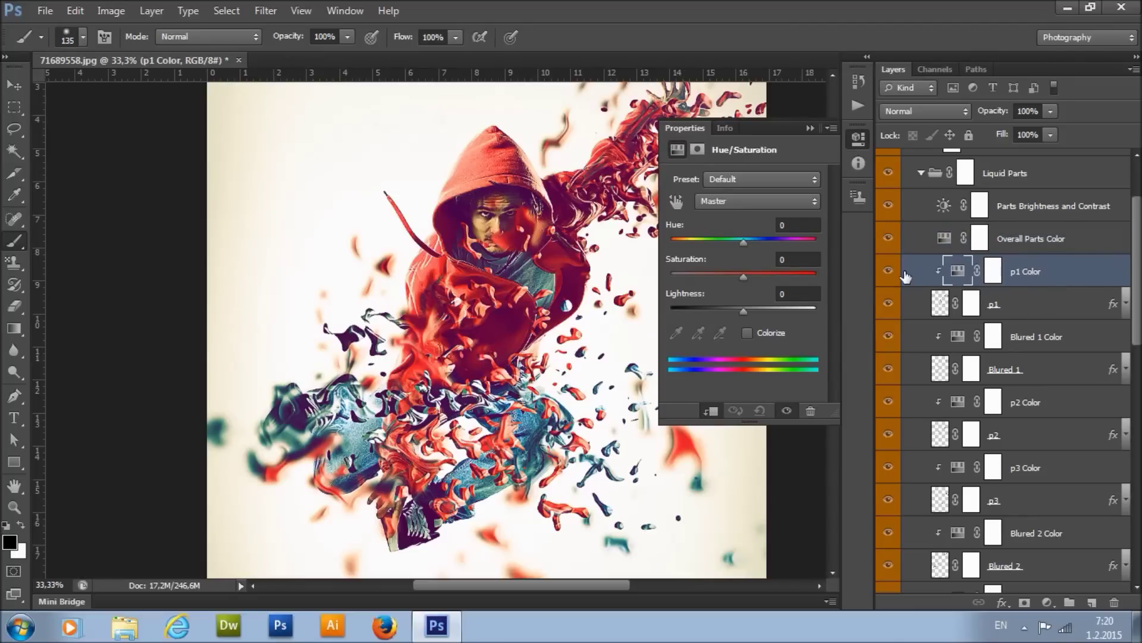
{"action": "left_click", "coordinate": [888, 305]}
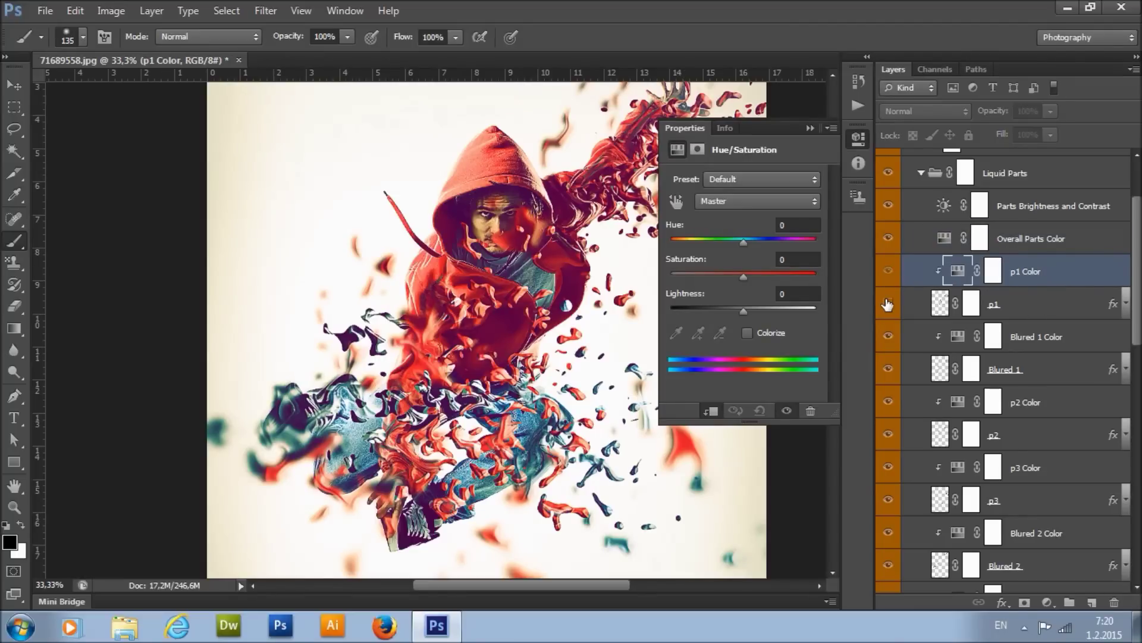
{"action": "left_click", "coordinate": [887, 304]}
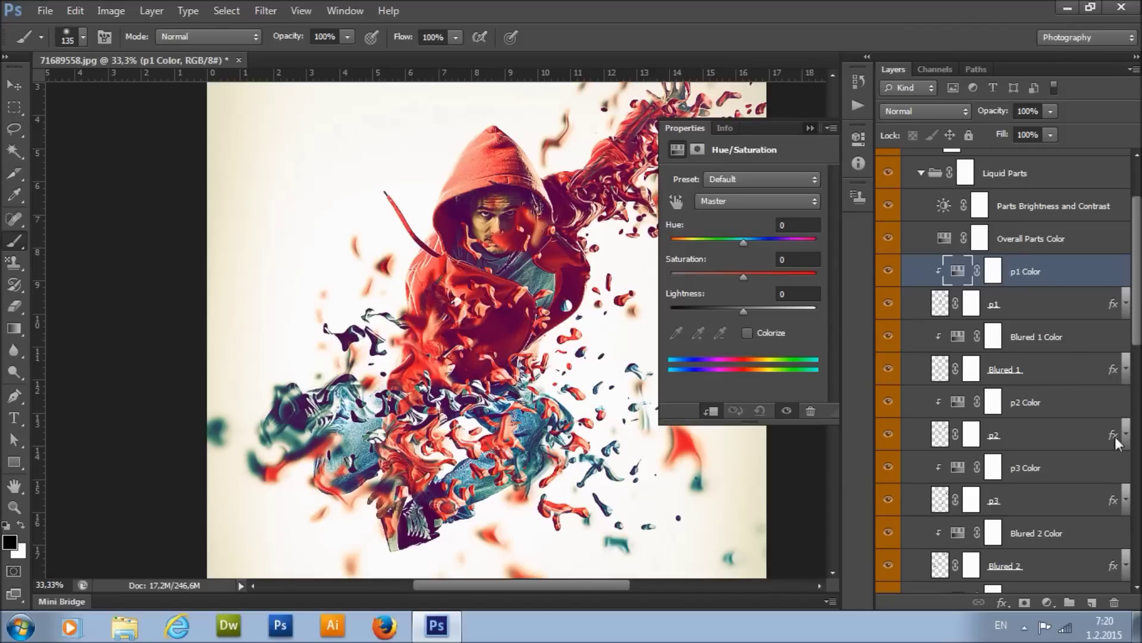
Step: Examine the Blured 1 Color, p2 Color and p3 Color adjustment layers and the remaining fragment layers in the Liquid Parts group
{"action": "scroll", "coordinate": [1011, 298], "scroll_direction": "down", "scroll_amount": 3}
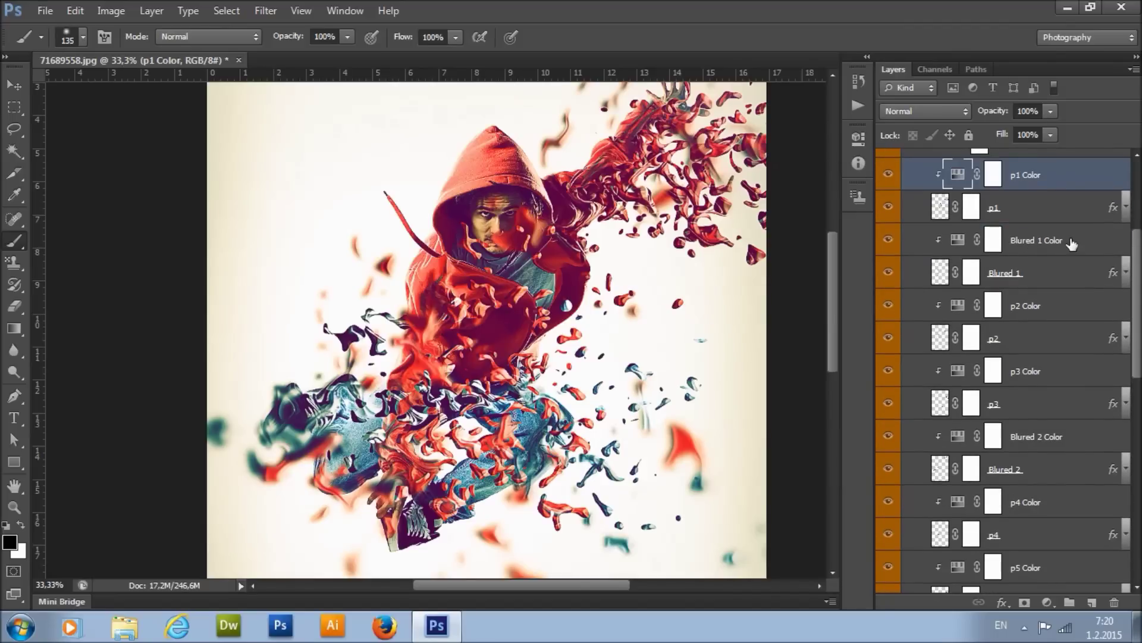
{"action": "left_click", "coordinate": [1071, 244]}
{"action": "left_click", "coordinate": [1055, 309]}
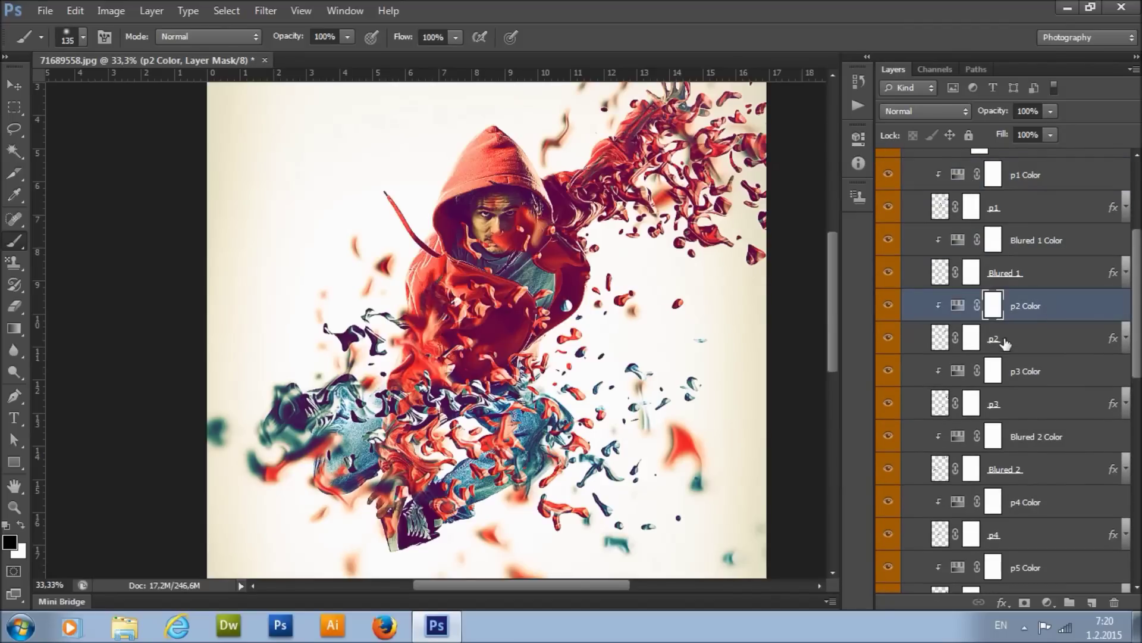
{"action": "left_click", "coordinate": [1034, 375]}
{"action": "scroll", "coordinate": [1036, 372], "scroll_direction": "down", "scroll_amount": 3}
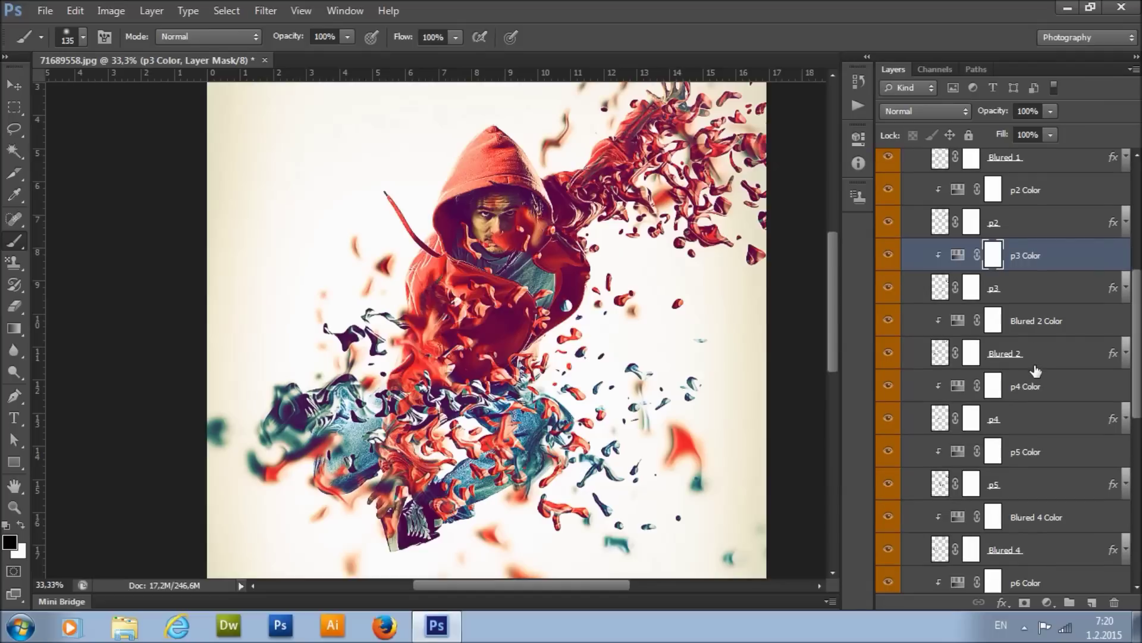
{"action": "scroll", "coordinate": [1035, 369], "scroll_direction": "up", "scroll_amount": 2}
{"action": "scroll", "coordinate": [1035, 370], "scroll_direction": "up", "scroll_amount": 5}
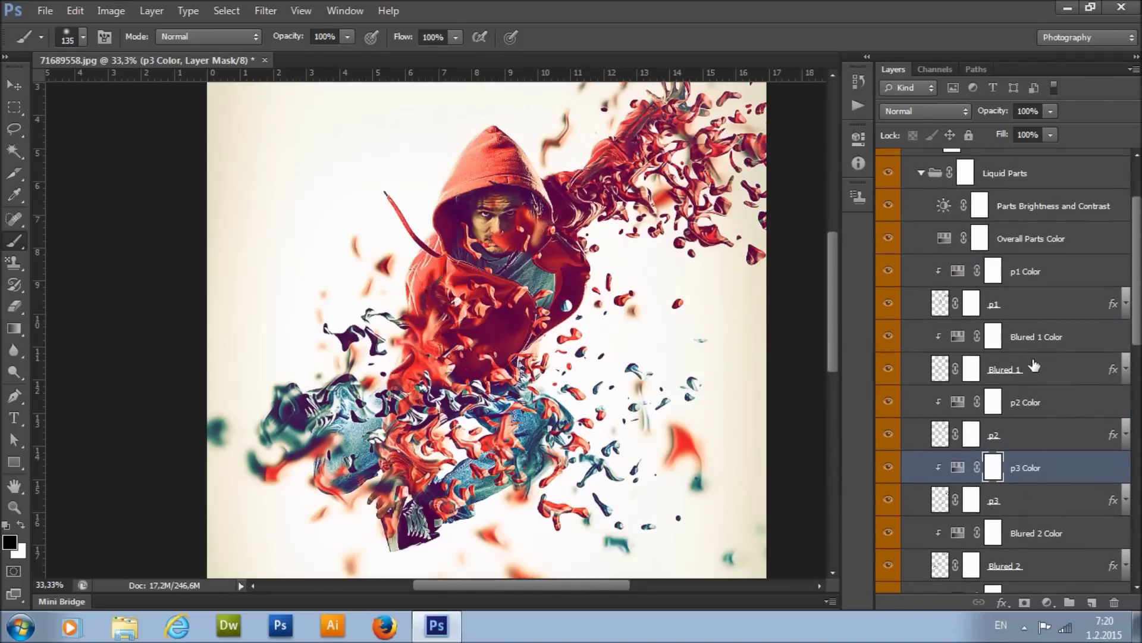
Step: Set the hue to -62 in the p1 Color layer and to -112 in the Blured 1 Color layer
{"action": "double_click", "coordinate": [956, 310]}
{"action": "left_click_drag", "start_coordinate": [734, 240], "coordinate": [700, 241]}
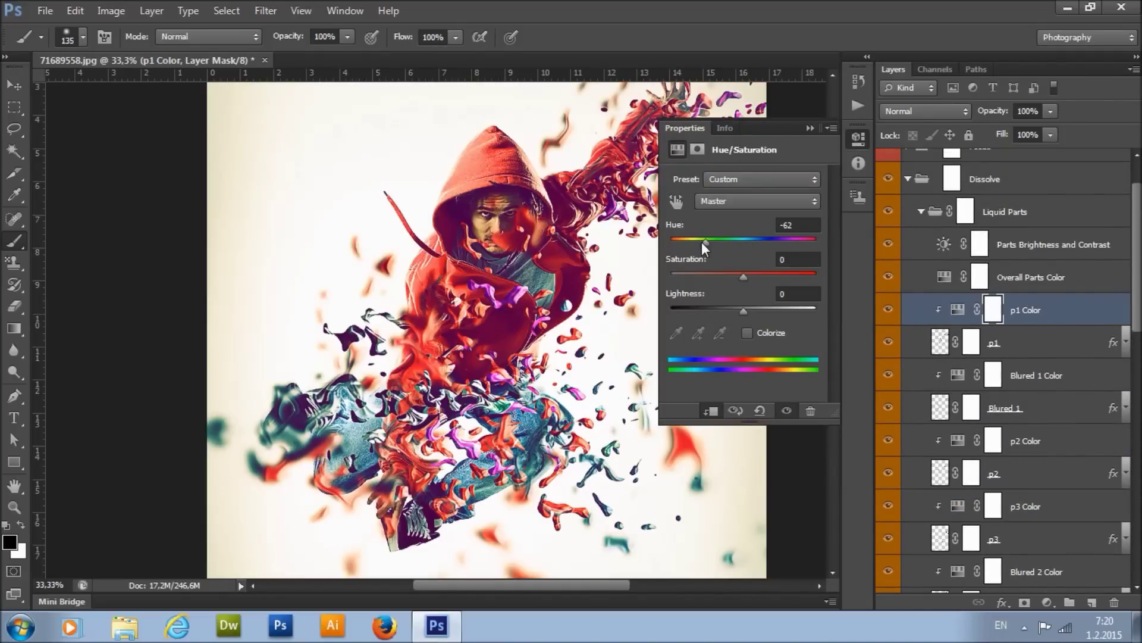
{"action": "left_click", "coordinate": [810, 129]}
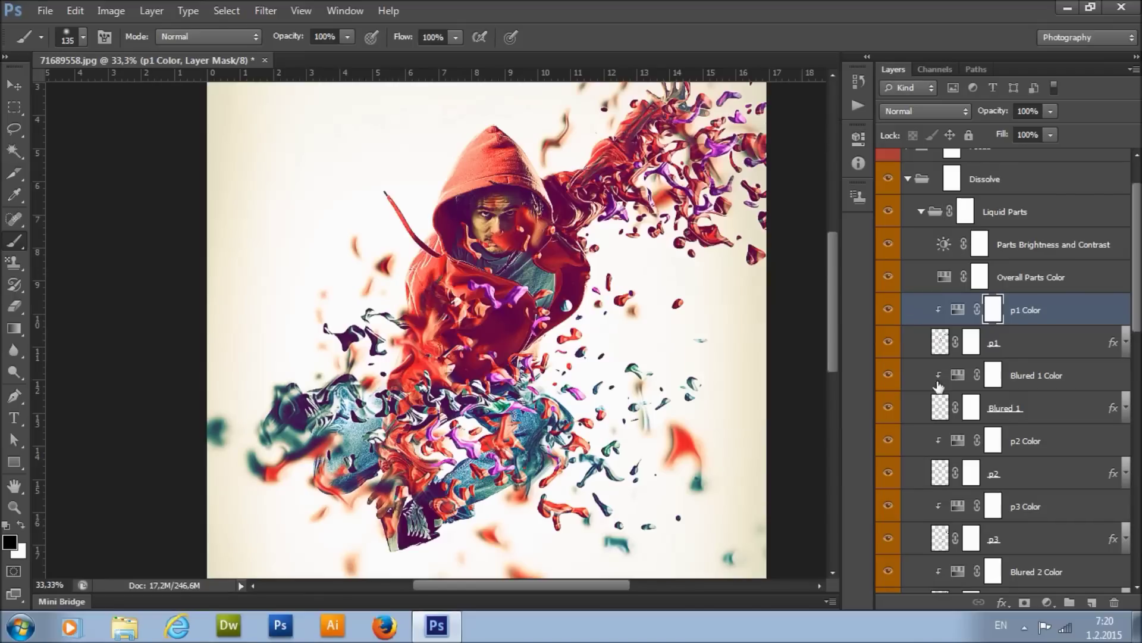
{"action": "double_click", "coordinate": [958, 375]}
{"action": "left_click", "coordinate": [691, 237]}
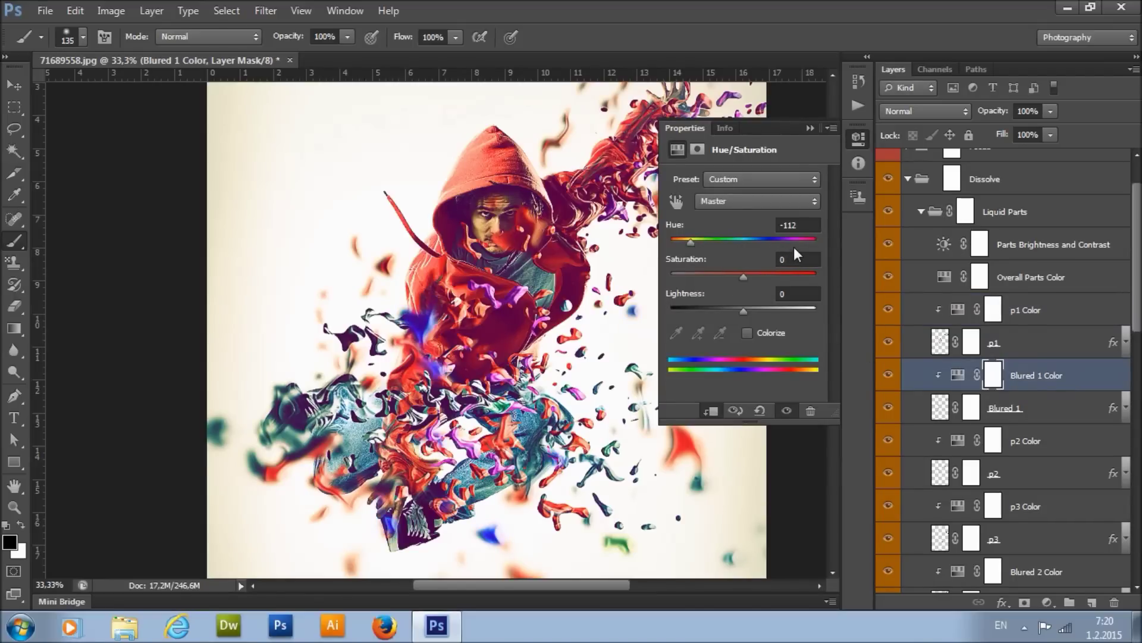
{"action": "left_click", "coordinate": [811, 129]}
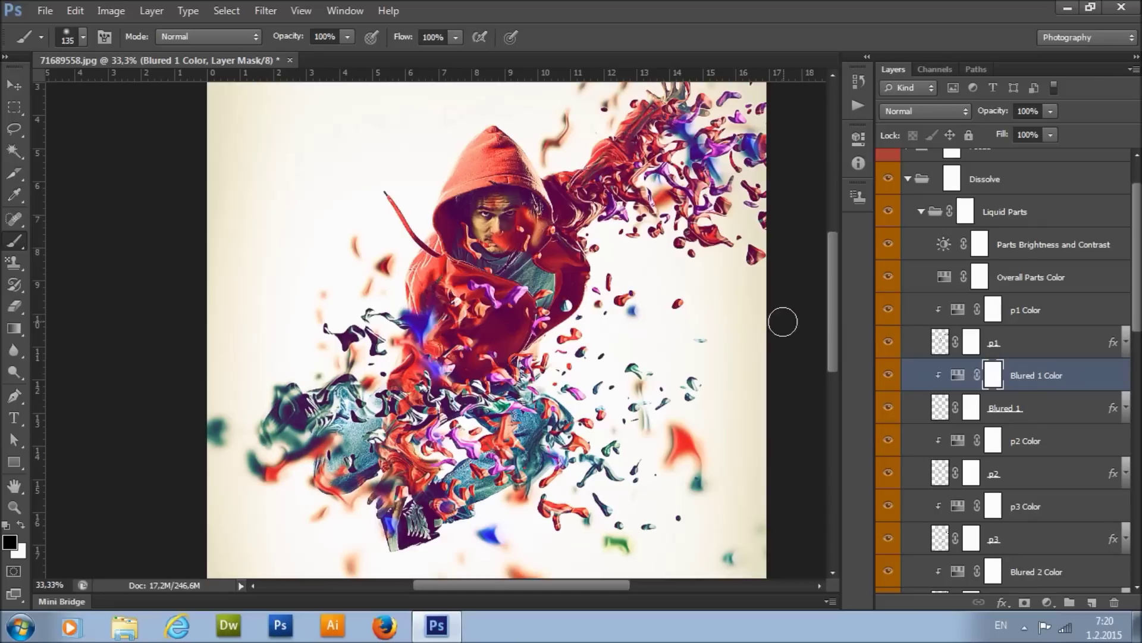
Step: Reset the hue of the Blured 1 Color and p1 Color adjustment layers to 0
{"action": "double_click", "coordinate": [956, 376]}
{"action": "left_click", "coordinate": [798, 225]}
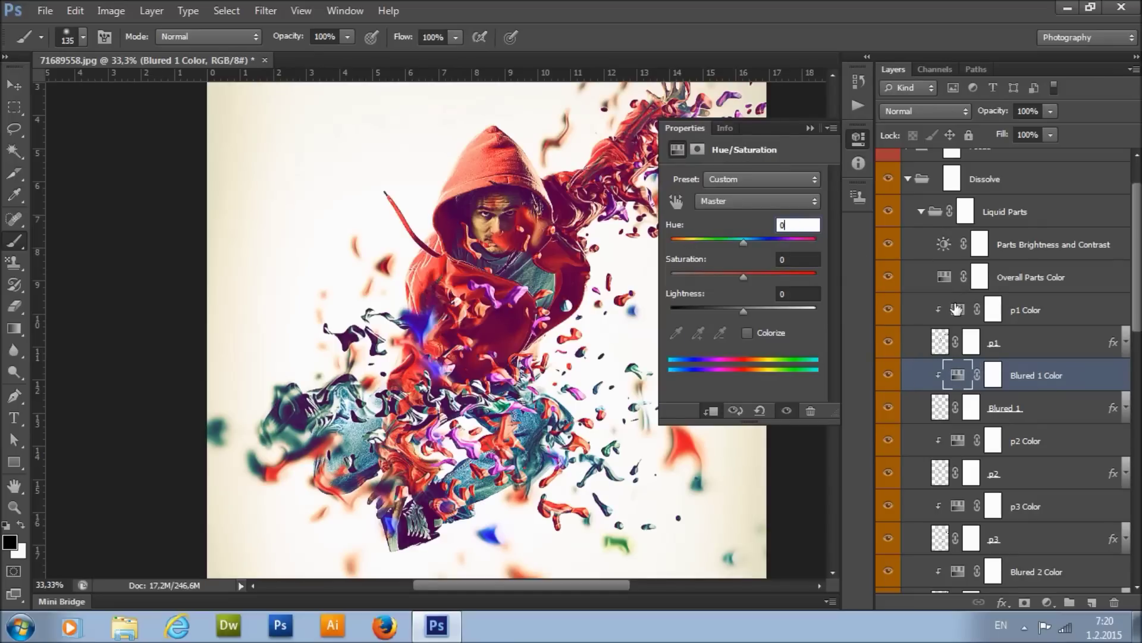
{"action": "left_click", "coordinate": [992, 309]}
{"action": "left_click", "coordinate": [805, 232]}
{"action": "type", "text": "0"}
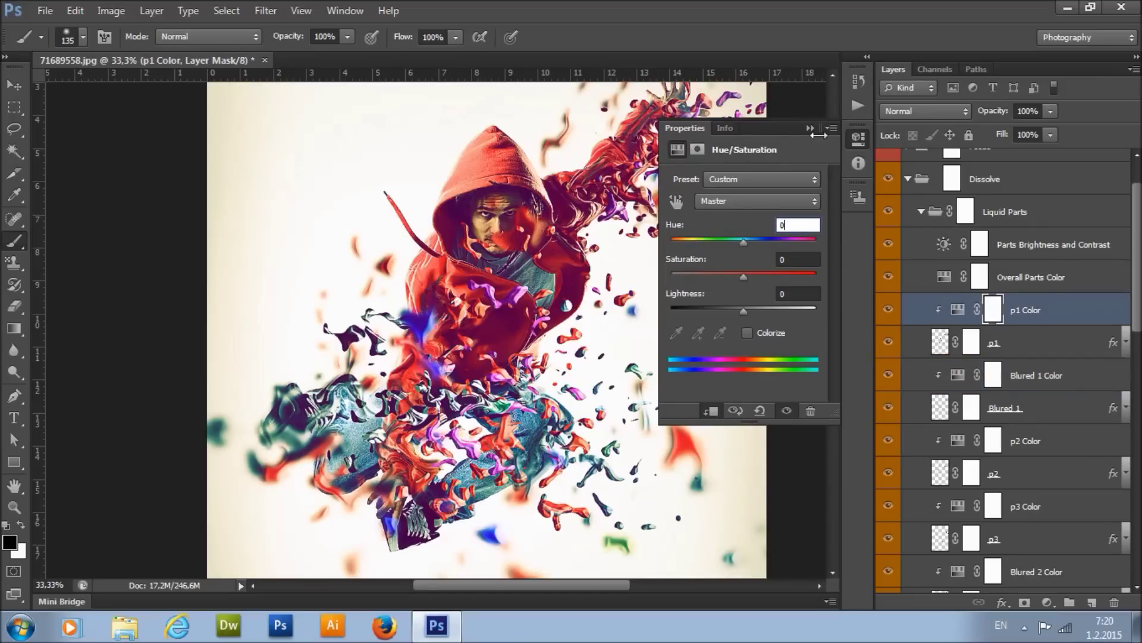
{"action": "key", "text": "Return"}
{"action": "left_click", "coordinate": [904, 320]}
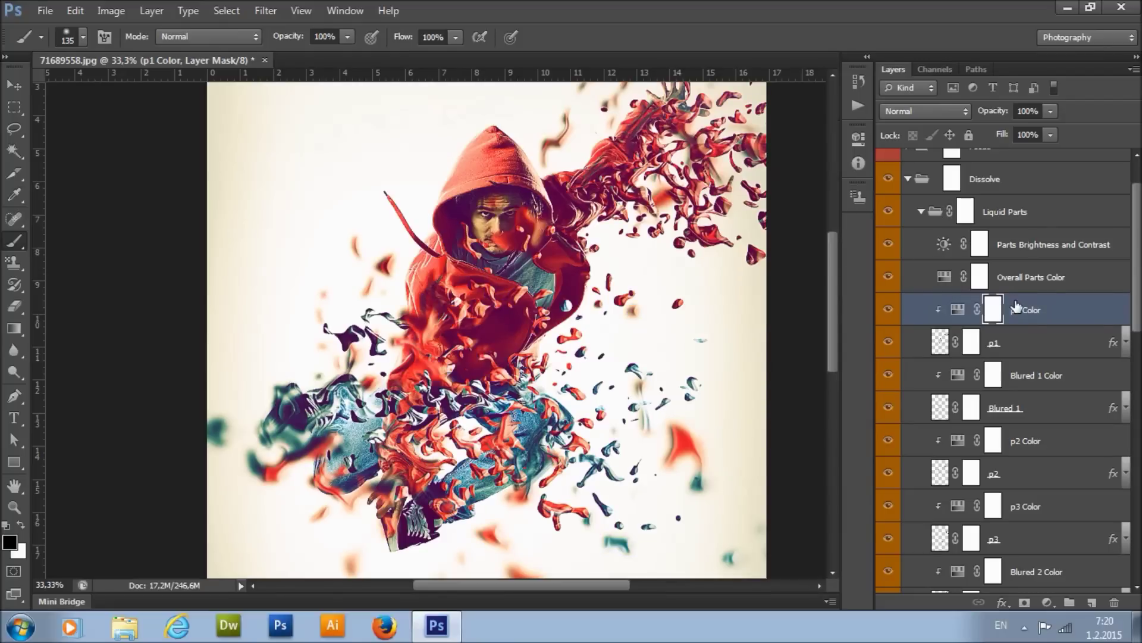
Step: Inspect the p1 fragment layer by switching its visibility off and on, and review the Blured 1 layer and Liquid Parts group
{"action": "mouse_move", "coordinate": [1138, 291]}
{"action": "left_mouse_down"}
{"action": "mouse_move", "coordinate": [1135, 430]}
{"action": "mouse_move", "coordinate": [1127, 296]}
{"action": "left_mouse_up"}
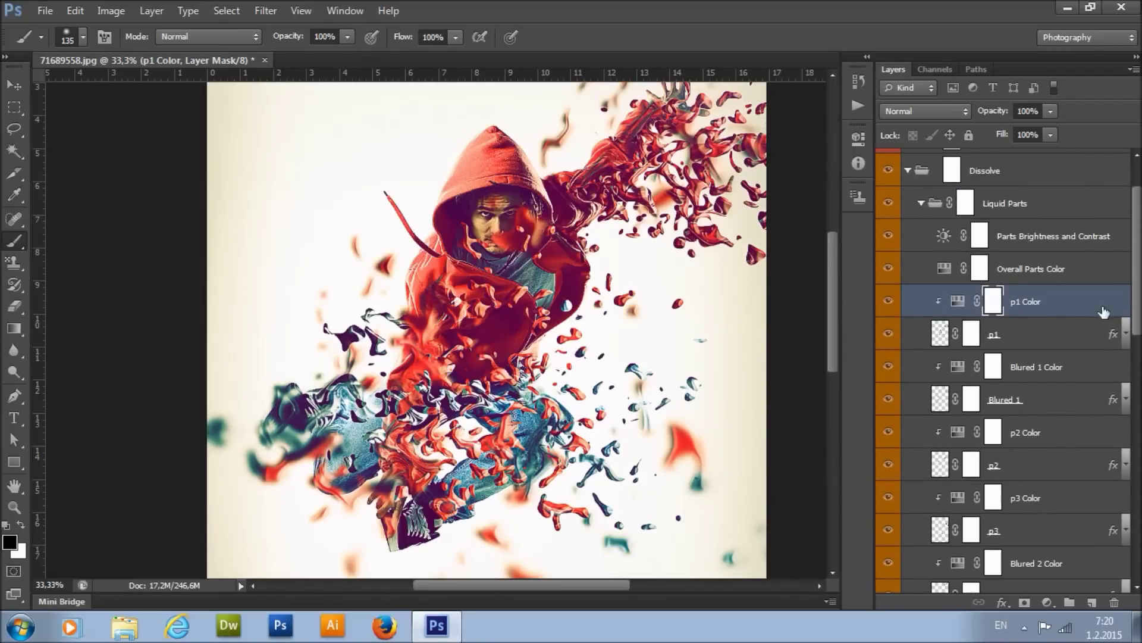
{"action": "left_click", "coordinate": [1027, 338]}
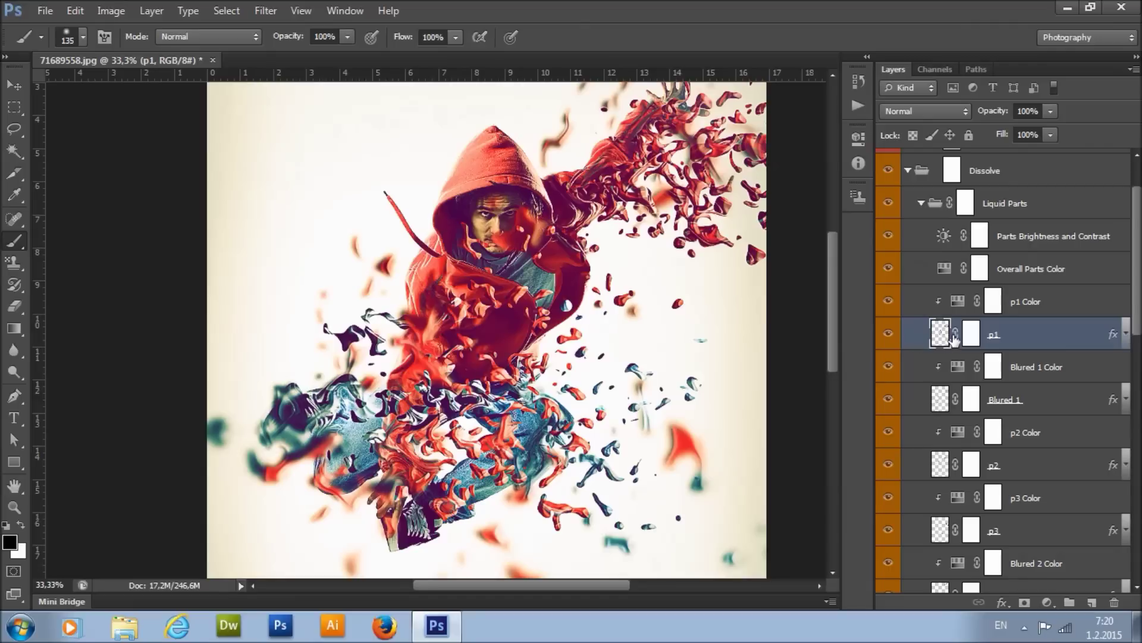
{"action": "left_click", "coordinate": [888, 338]}
{"action": "left_click", "coordinate": [888, 338]}
{"action": "left_click", "coordinate": [1038, 394]}
{"action": "left_click", "coordinate": [1032, 340]}
{"action": "left_click", "coordinate": [1003, 205]}
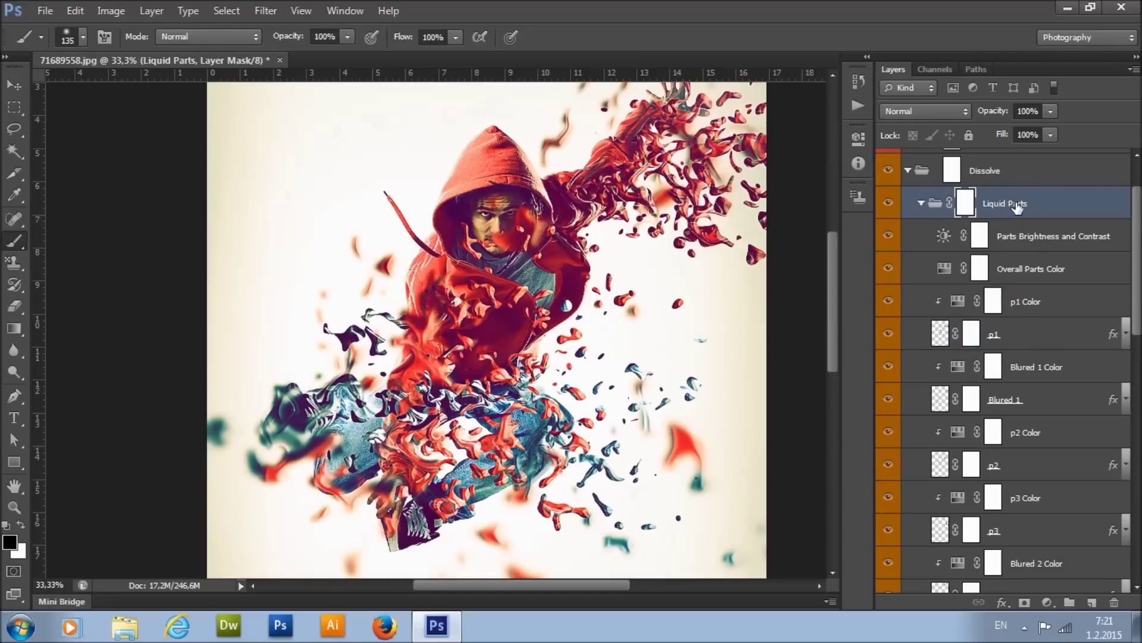
Step: Duplicate the p1 fragment layer and reposition the copy so its fragments are offset from the originals
{"action": "left_click", "coordinate": [1037, 325]}
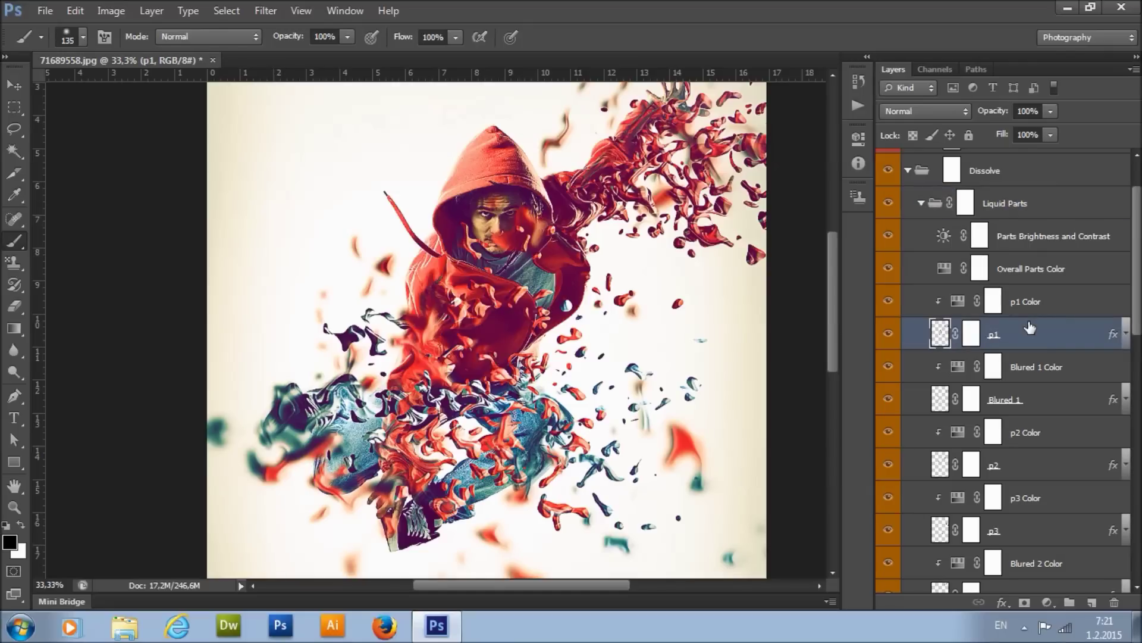
{"action": "key", "text": "ctrl+j"}
{"action": "left_click", "coordinate": [13, 86]}
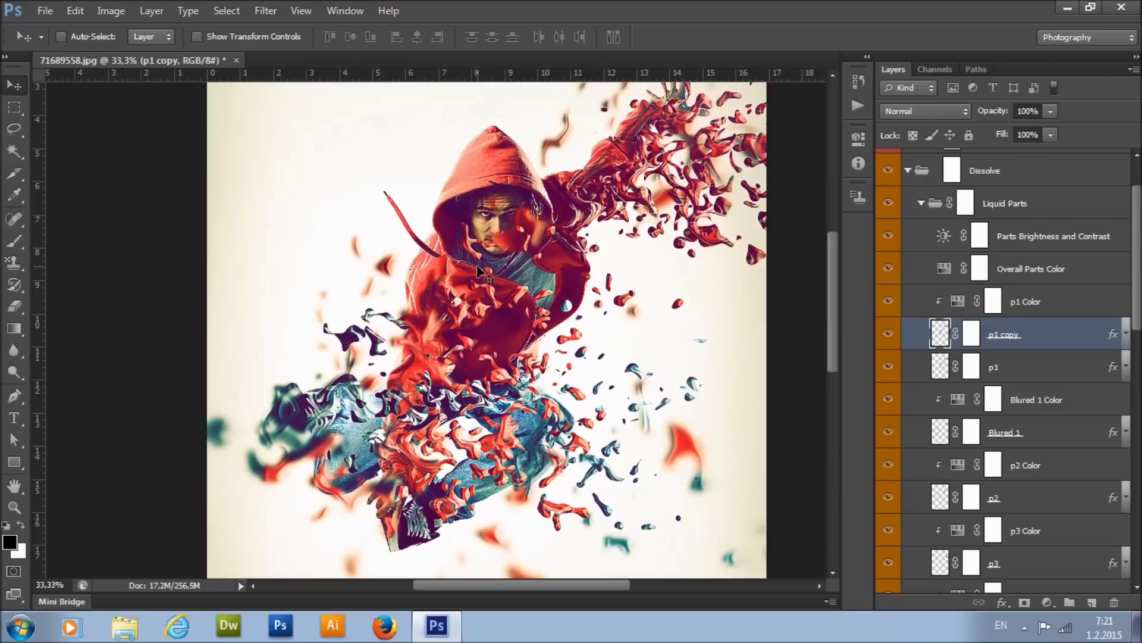
{"action": "left_click_drag", "start_coordinate": [548, 304], "coordinate": [522, 370]}
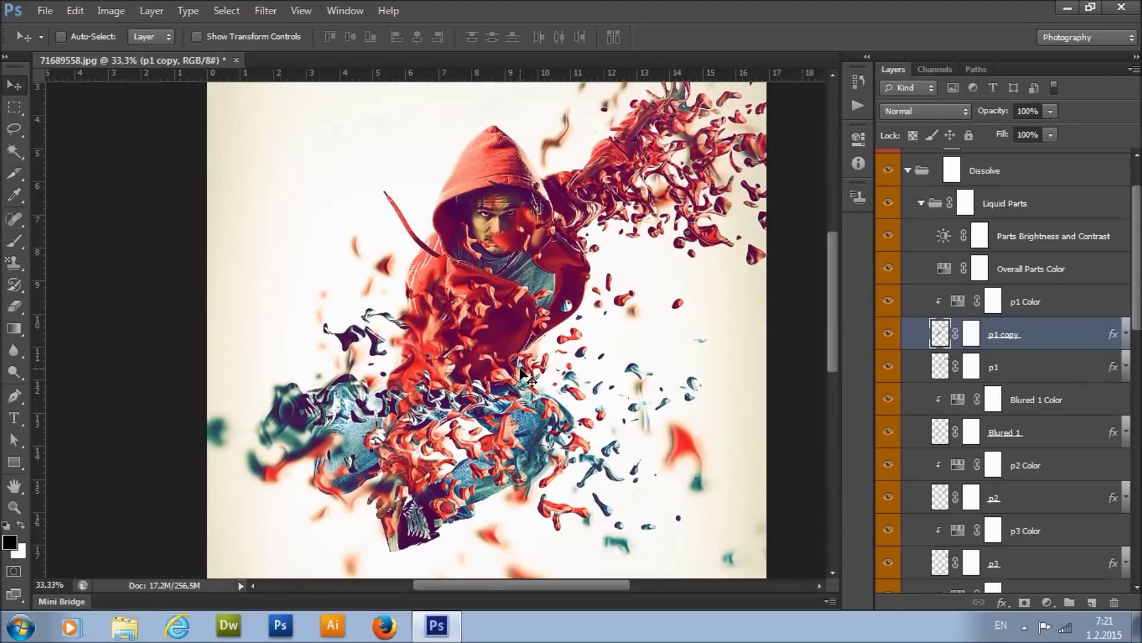
{"action": "left_click_drag", "start_coordinate": [552, 373], "coordinate": [578, 355]}
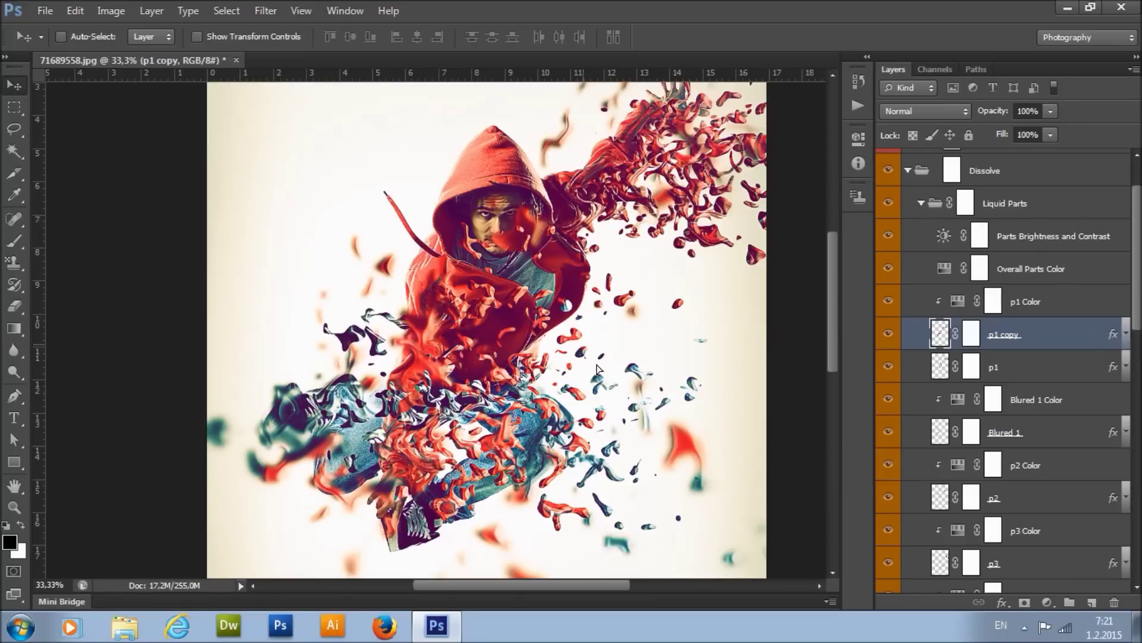
{"action": "key", "text": "Right"}
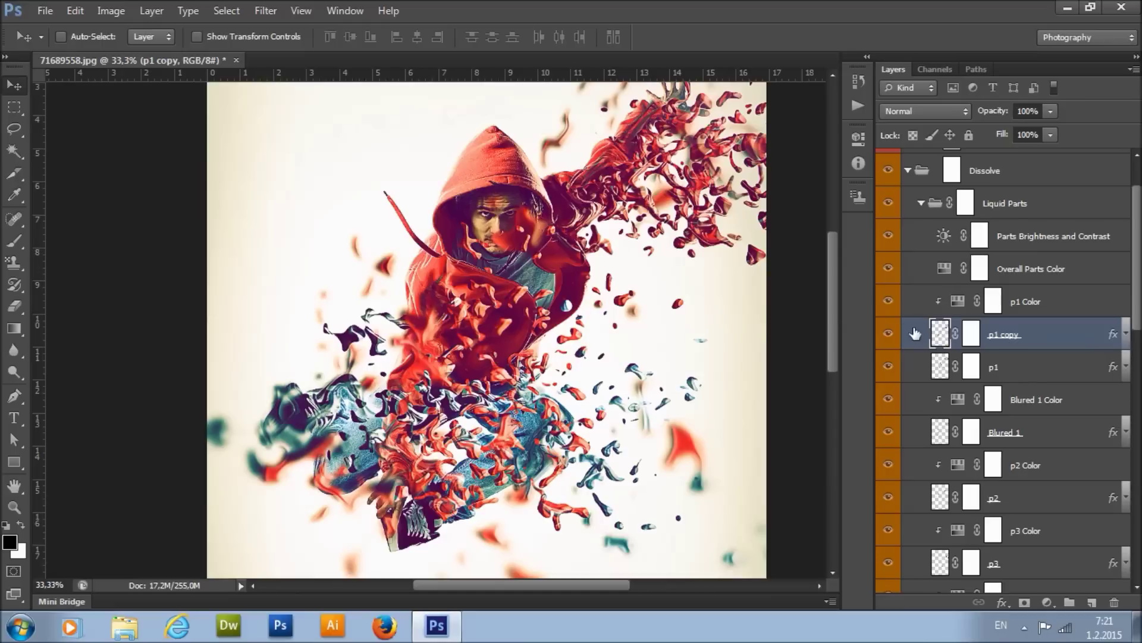
Step: Try scaling and rotating the p1 copy layer with Free Transform, and discard the transformation
{"action": "scroll", "coordinate": [1011, 349], "scroll_direction": "down", "scroll_amount": 1}
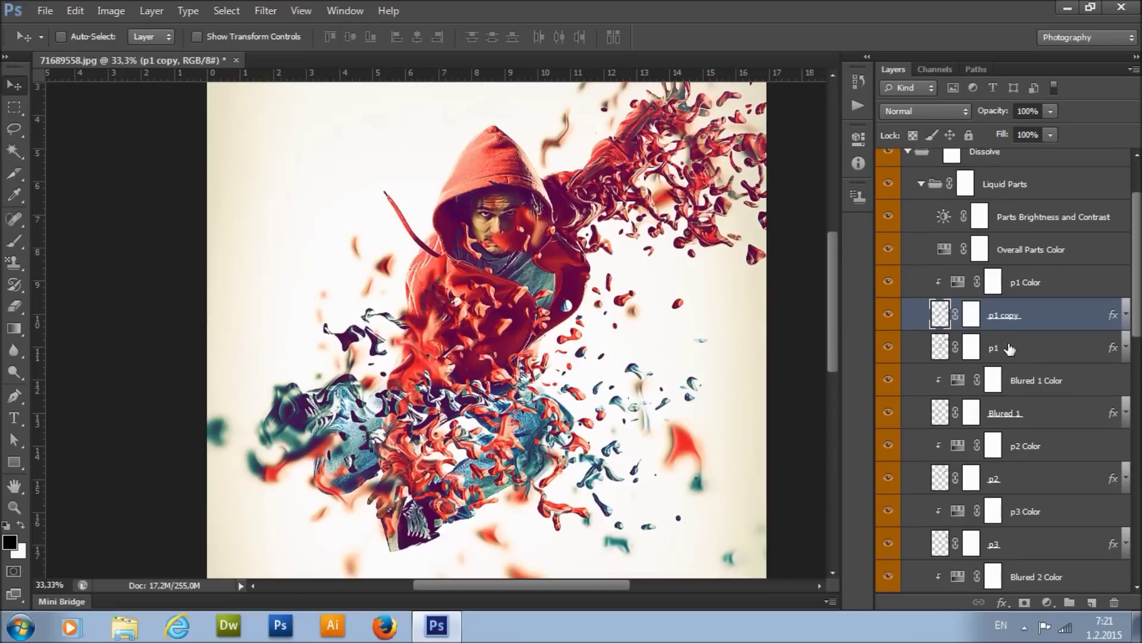
{"action": "left_click", "coordinate": [14, 129]}
{"action": "right_click", "coordinate": [430, 210]}
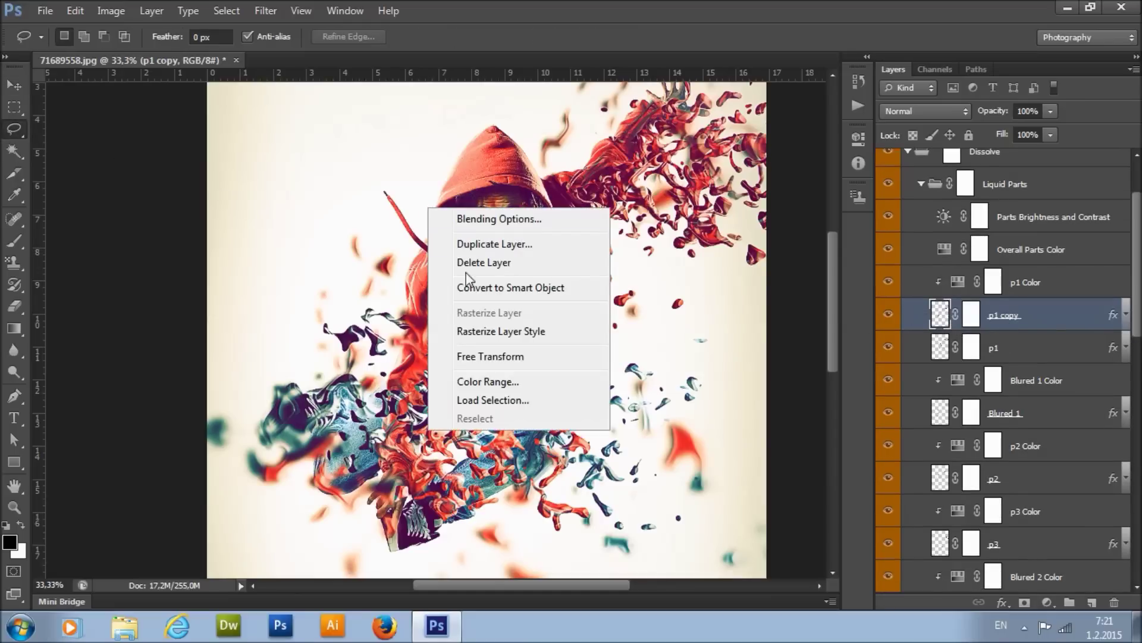
{"action": "left_click", "coordinate": [471, 357]}
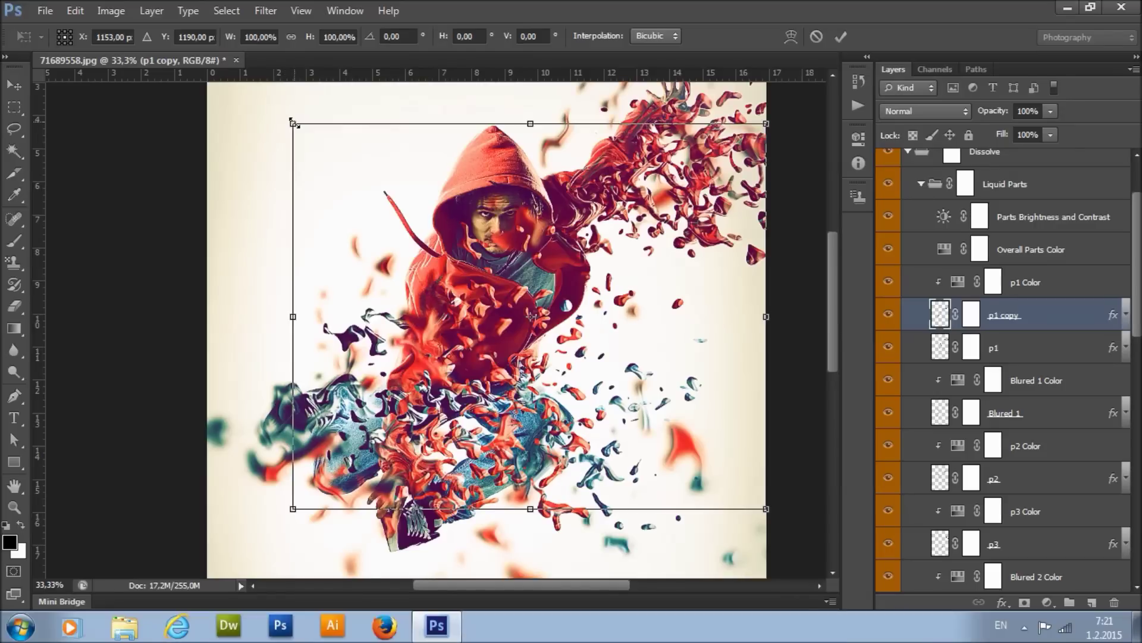
{"action": "left_click_drag", "start_coordinate": [292, 123], "coordinate": [288, 120]}
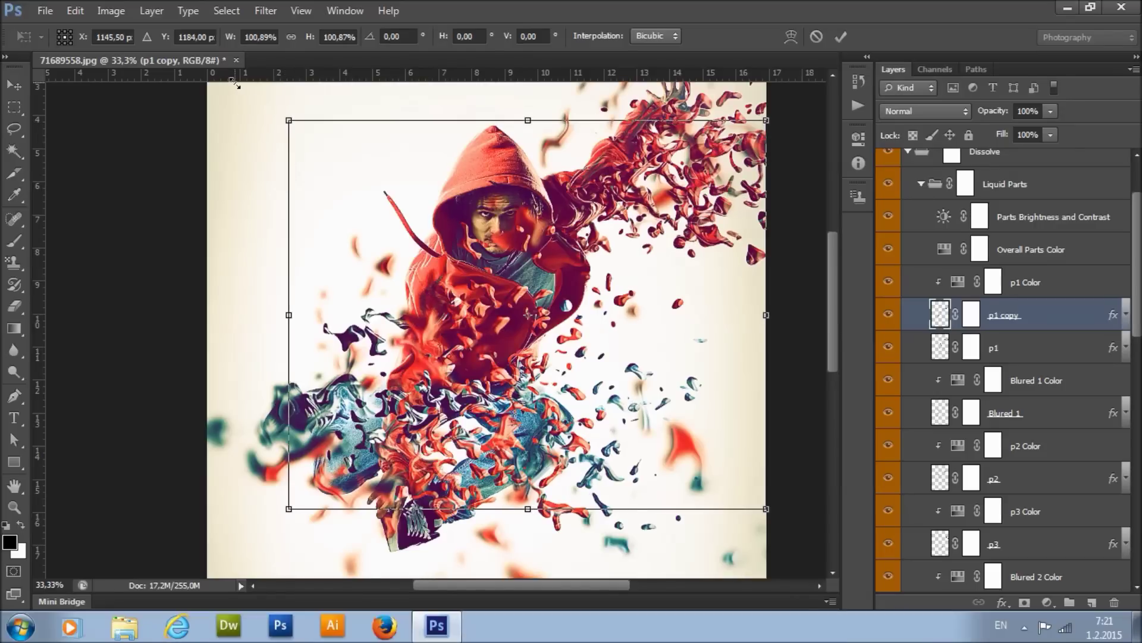
{"action": "left_click_drag", "start_coordinate": [241, 89], "coordinate": [268, 115]}
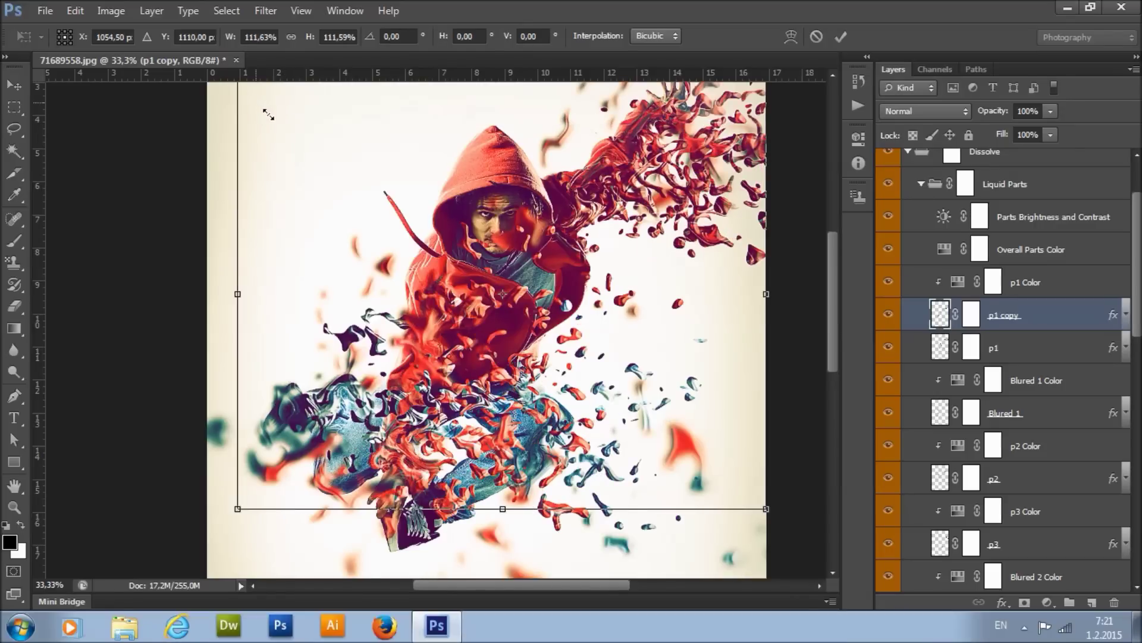
{"action": "left_click_drag", "start_coordinate": [237, 79], "coordinate": [298, 127]}
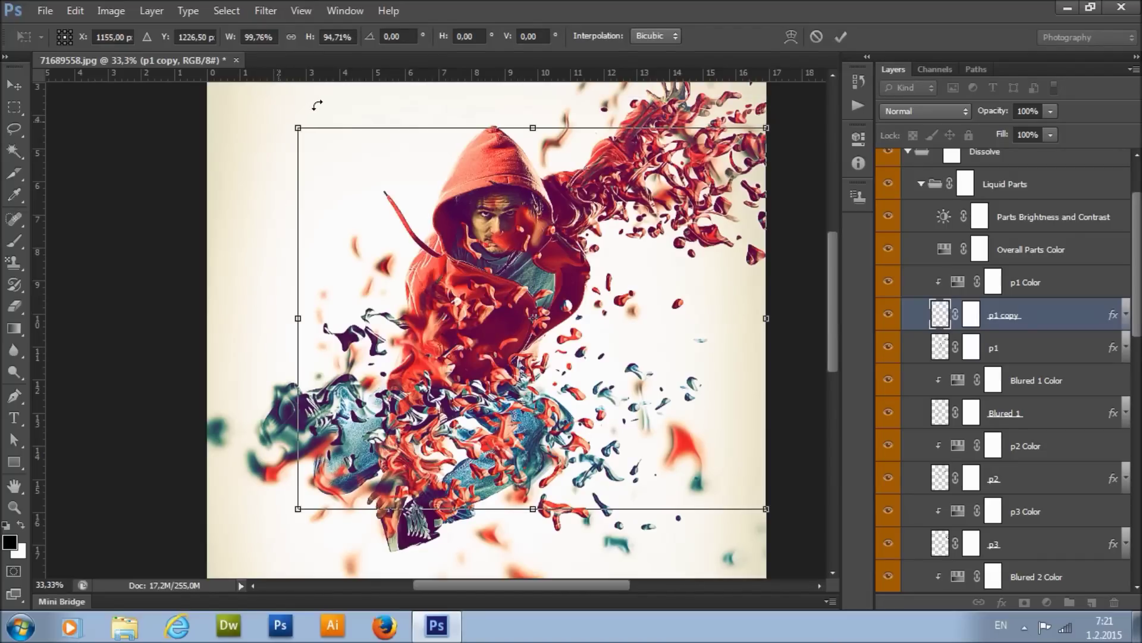
{"action": "left_click_drag", "start_coordinate": [317, 106], "coordinate": [330, 101]}
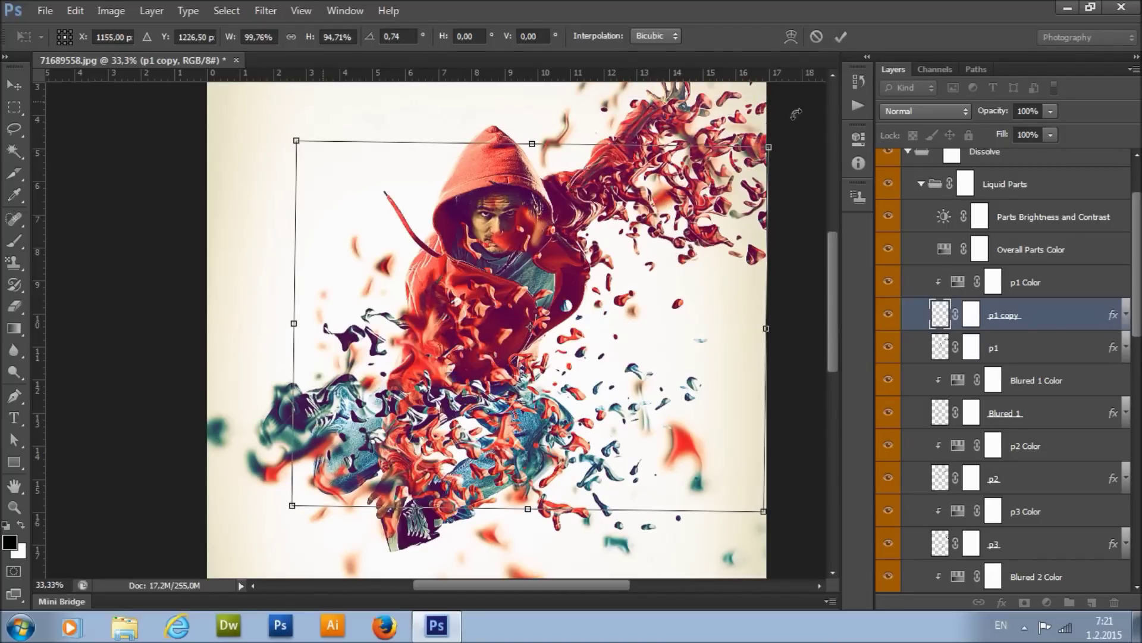
{"action": "left_click_drag", "start_coordinate": [796, 113], "coordinate": [824, 155]}
{"action": "left_click", "coordinate": [815, 35]}
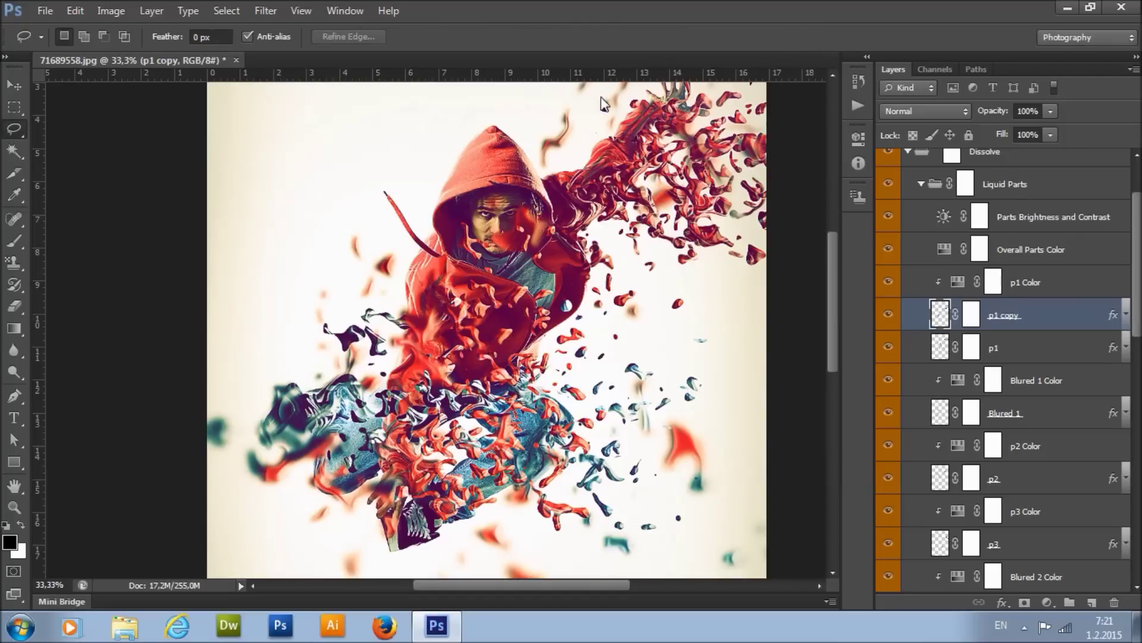
Step: Try a Gaussian Blur with a 5.5 pixel radius on the p1 copy layer, and cancel it
{"action": "left_click", "coordinate": [267, 12]}
{"action": "mouse_move", "coordinate": [331, 179]}
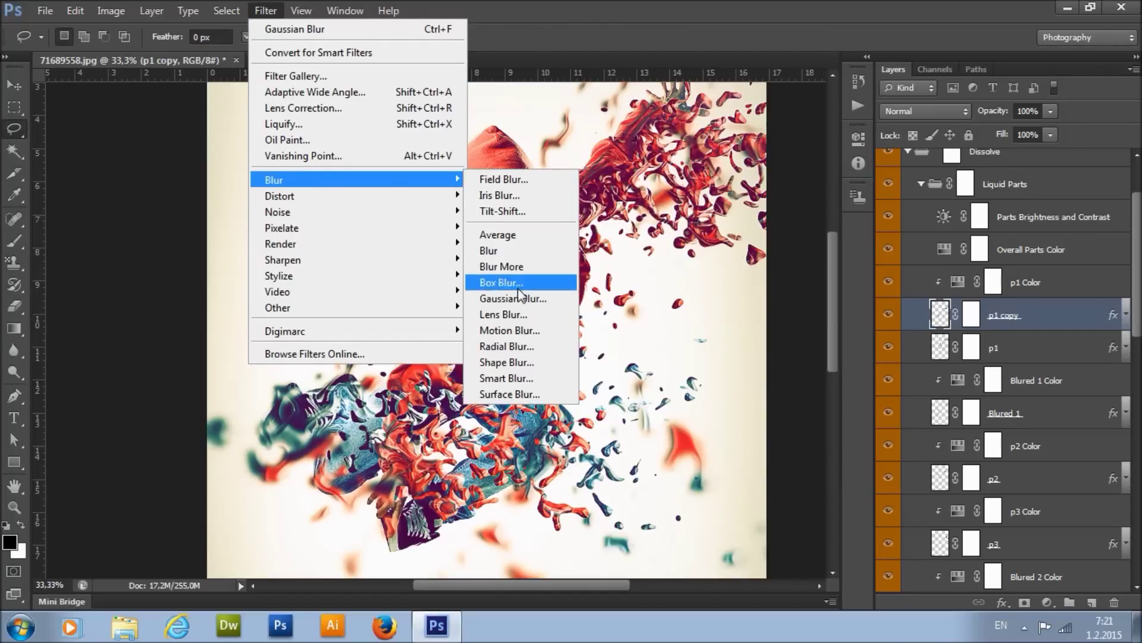
{"action": "left_click", "coordinate": [551, 303]}
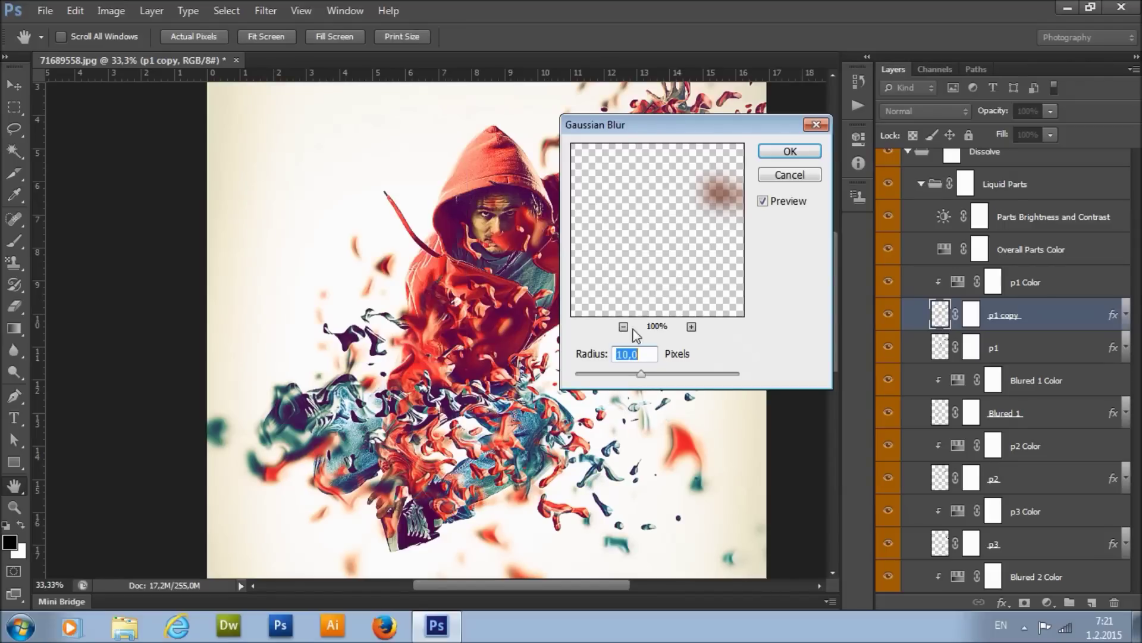
{"action": "mouse_move", "coordinate": [628, 376]}
{"action": "left_mouse_down"}
{"action": "mouse_move", "coordinate": [608, 376]}
{"action": "mouse_move", "coordinate": [624, 377]}
{"action": "left_mouse_up"}
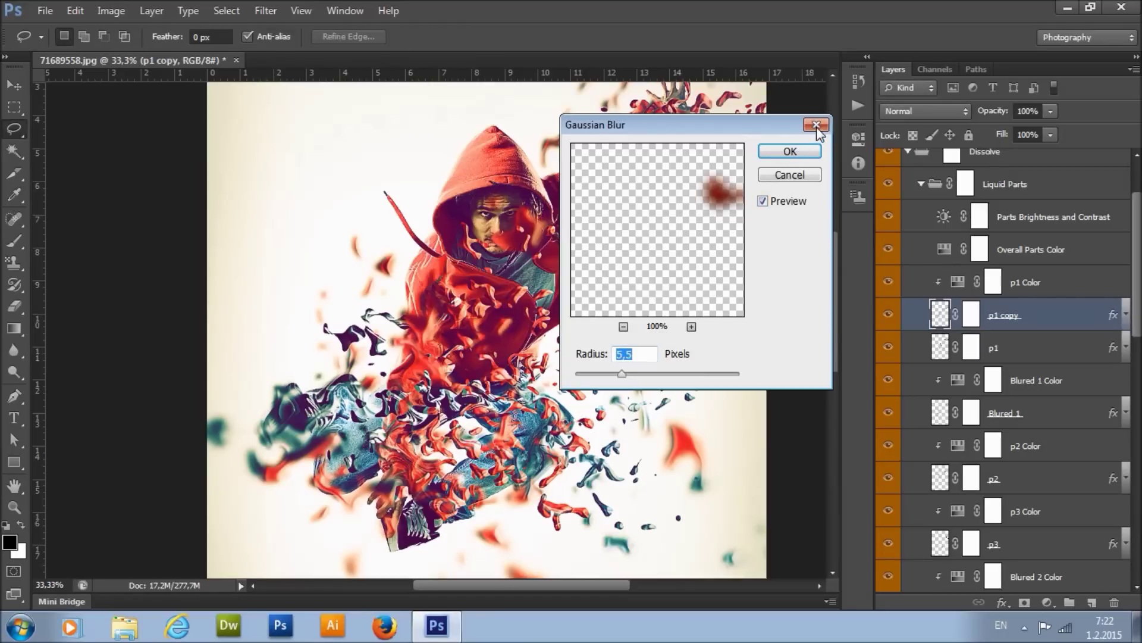
{"action": "left_click", "coordinate": [762, 174]}
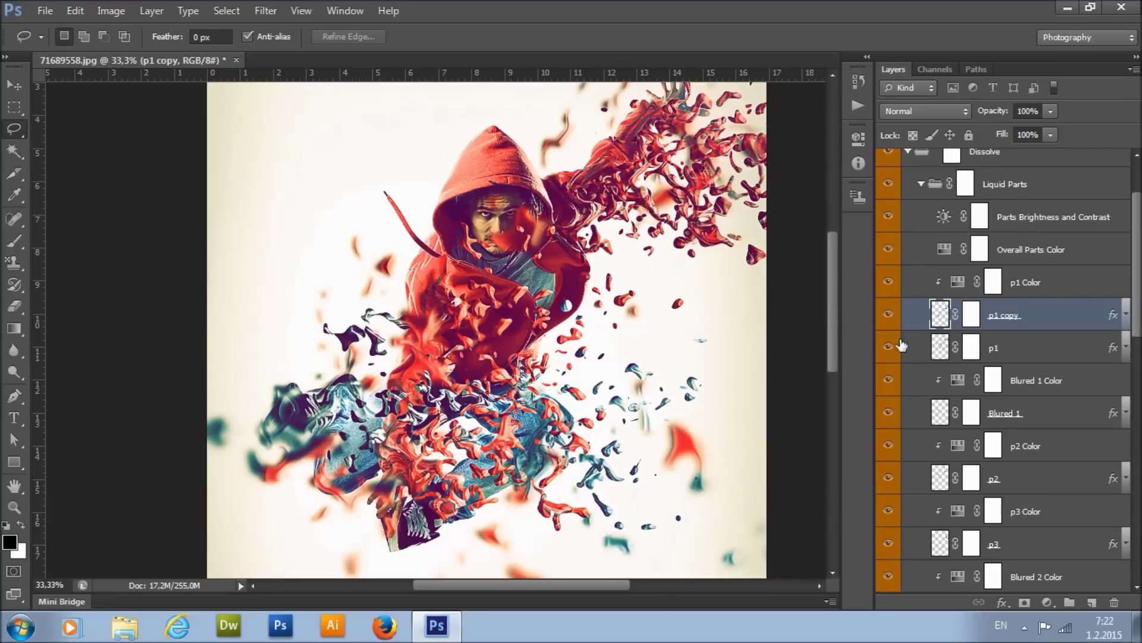
Step: Hide the p1 copy layer, then locate the p1 fragments by toggling their visibility and briefly loading them as a selection
{"action": "left_click", "coordinate": [890, 315]}
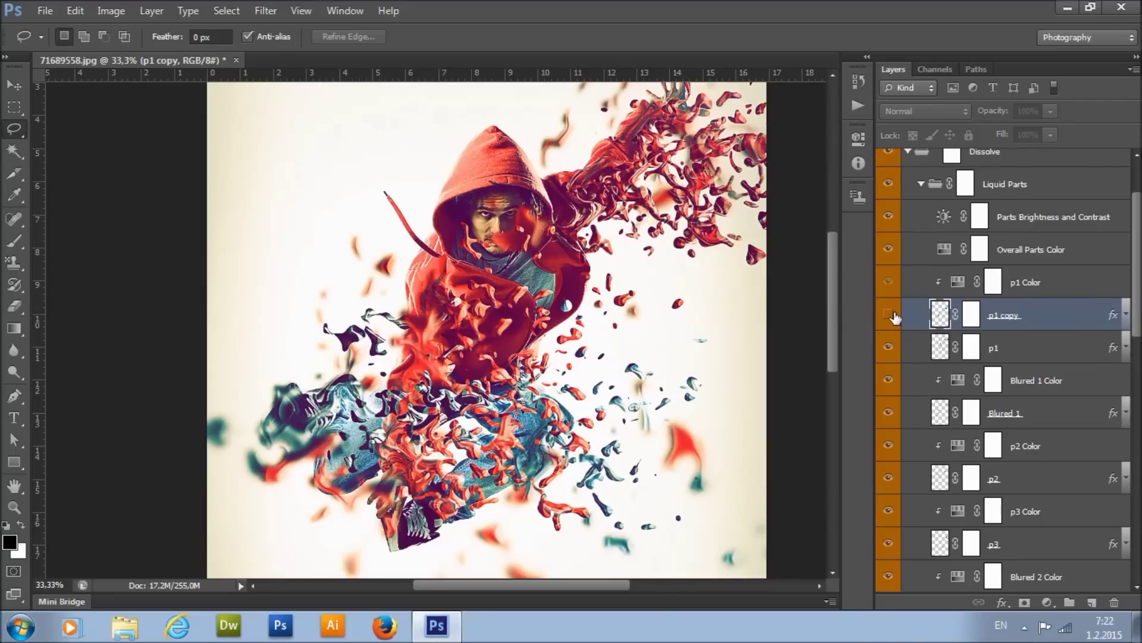
{"action": "left_click", "coordinate": [1001, 357]}
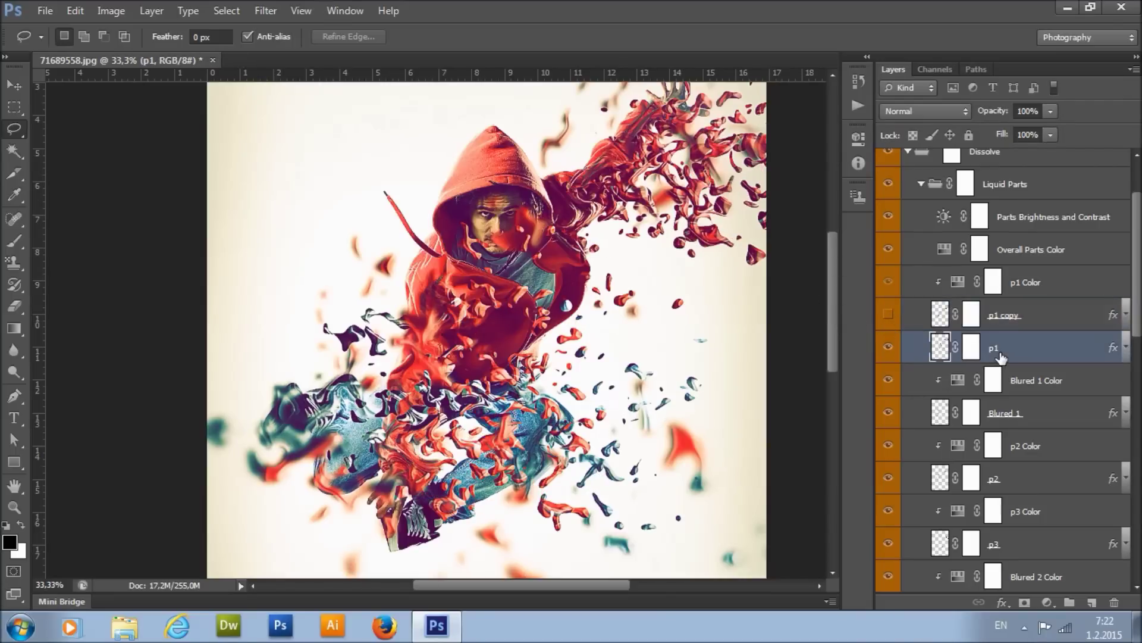
{"action": "left_click", "coordinate": [887, 349]}
{"action": "left_click", "coordinate": [887, 349]}
{"action": "left_click", "coordinate": [939, 348], "text": "ctrl"}
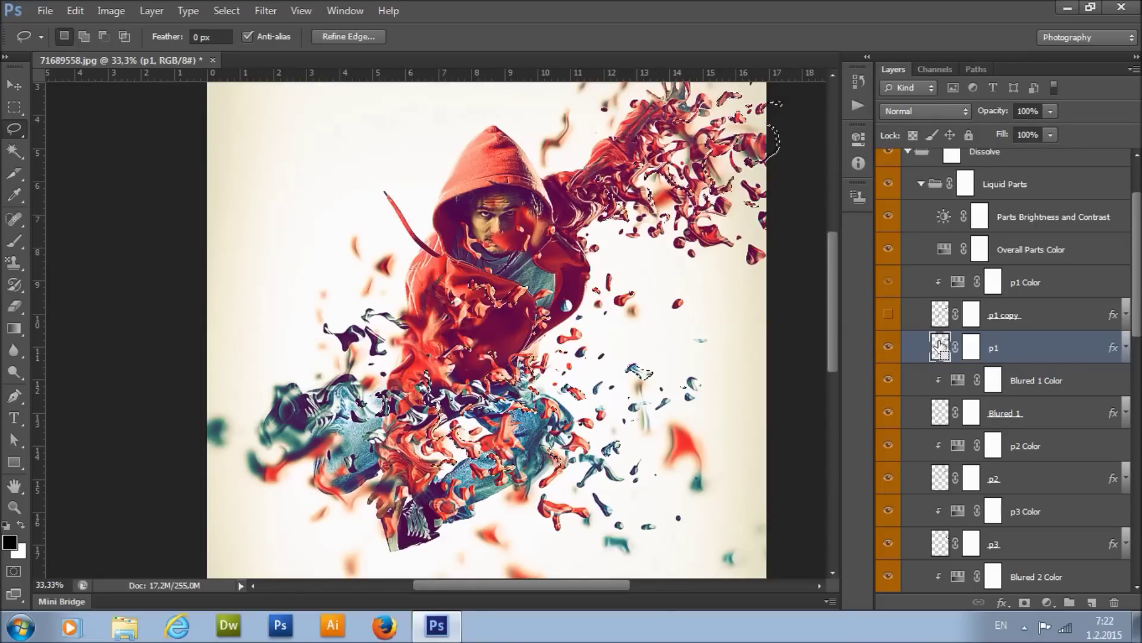
{"action": "left_click", "coordinate": [511, 307]}
Step: Paint black on the p1 layer mask over the chest fragments with a 135 px brush, and paint them back with white
{"action": "left_click", "coordinate": [970, 348]}
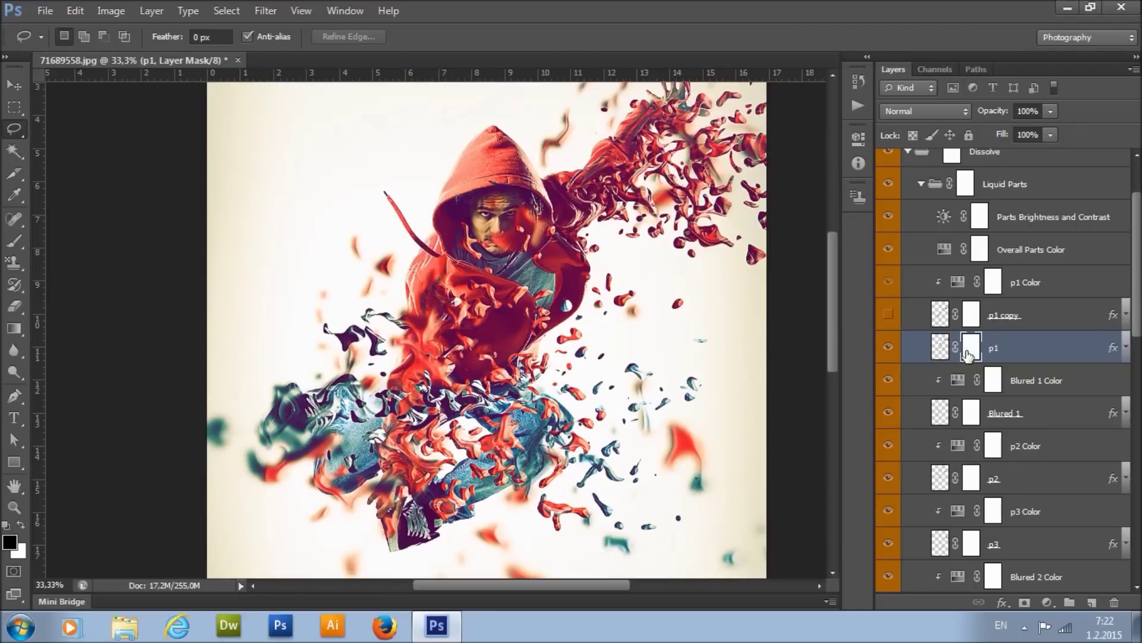
{"action": "left_click", "coordinate": [15, 241]}
{"action": "mouse_move", "coordinate": [494, 294]}
{"action": "left_mouse_down"}
{"action": "mouse_move", "coordinate": [512, 299]}
{"action": "mouse_move", "coordinate": [485, 292]}
{"action": "mouse_move", "coordinate": [524, 296]}
{"action": "left_mouse_up"}
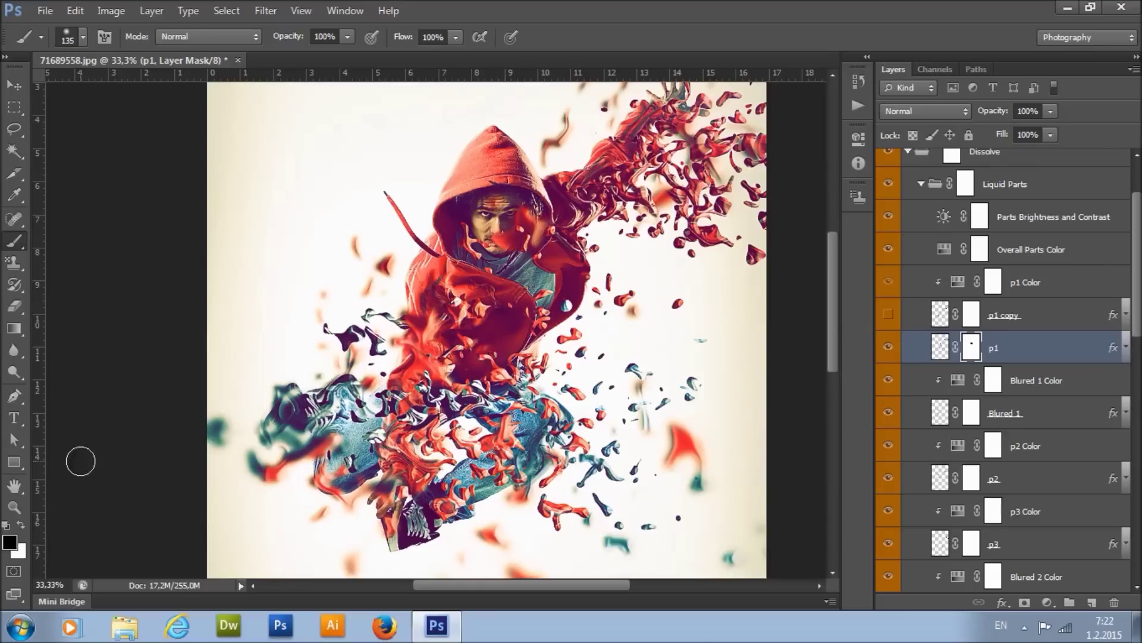
{"action": "key", "text": "x"}
{"action": "mouse_move", "coordinate": [480, 326]}
{"action": "left_mouse_down"}
{"action": "mouse_move", "coordinate": [473, 289]}
{"action": "mouse_move", "coordinate": [516, 298]}
{"action": "mouse_move", "coordinate": [420, 282]}
{"action": "left_mouse_up"}
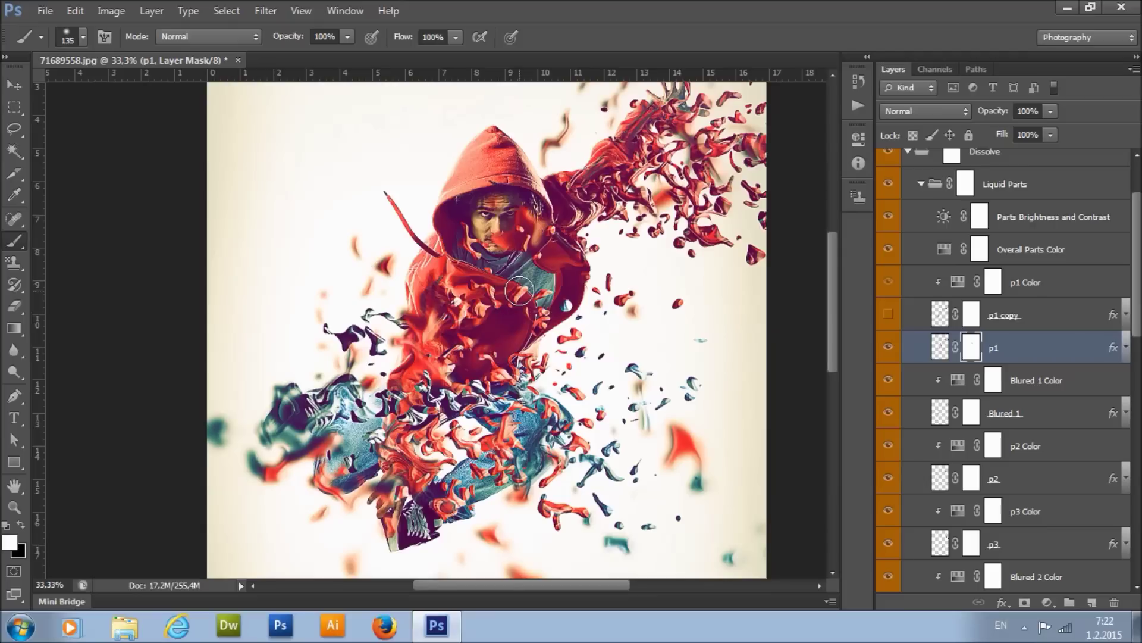
Step: Review the fragment and color layers inside the Liquid Parts group
{"action": "scroll", "coordinate": [912, 322], "scroll_direction": "up", "scroll_amount": 3}
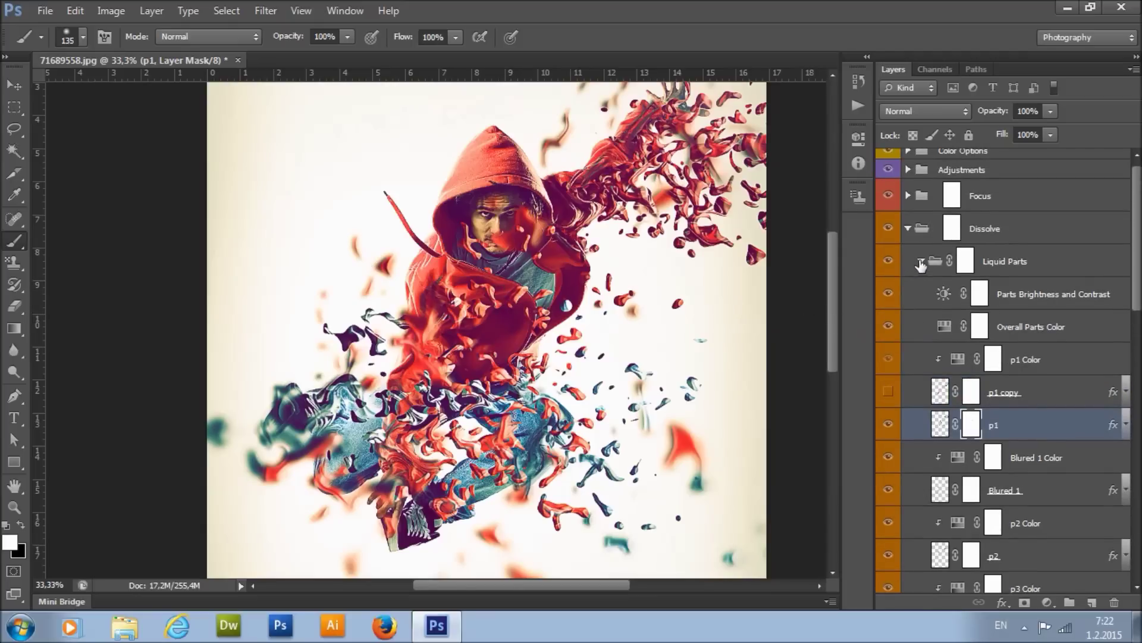
{"action": "left_click", "coordinate": [921, 267]}
{"action": "key", "text": "x"}
{"action": "left_click", "coordinate": [14, 86]}
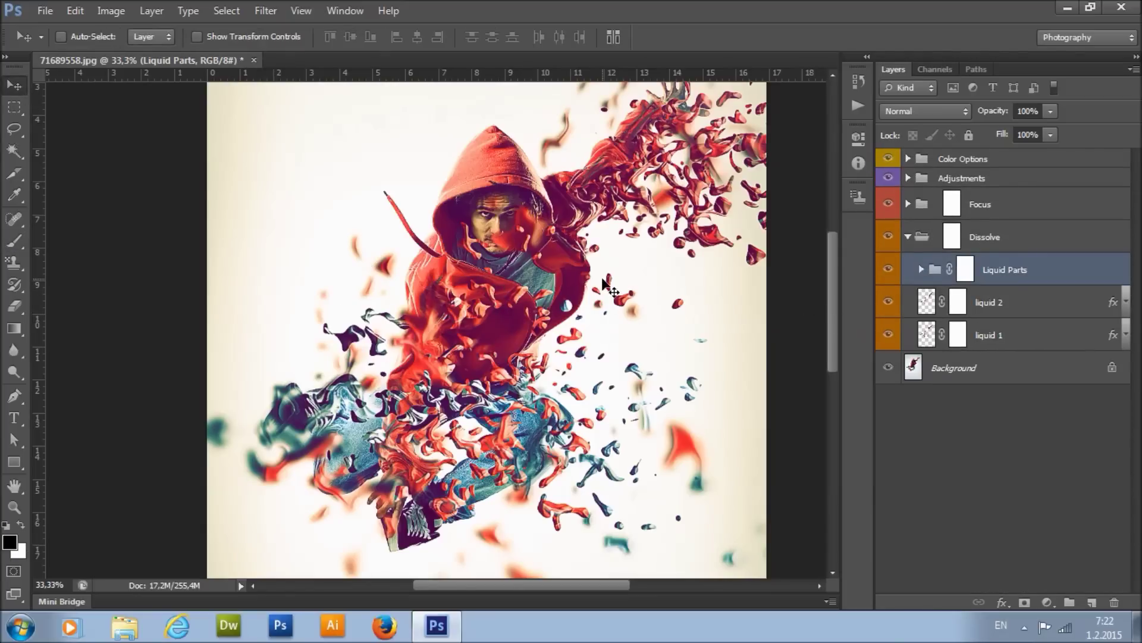
{"action": "left_click", "coordinate": [921, 269]}
{"action": "scroll", "coordinate": [1050, 318], "scroll_direction": "down", "scroll_amount": 3}
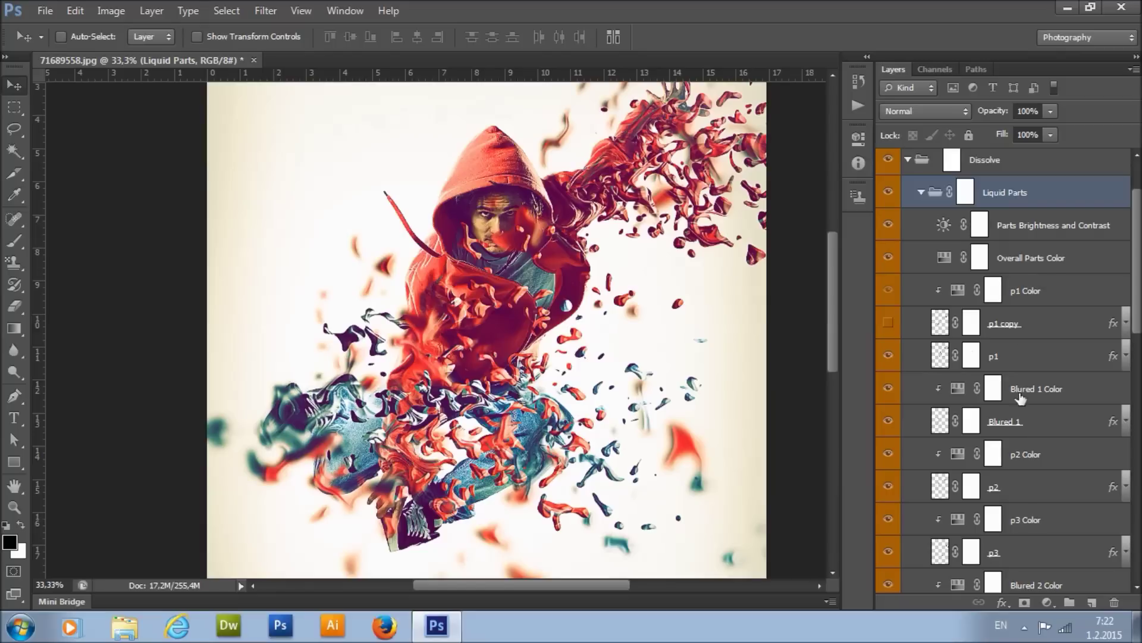
{"action": "scroll", "coordinate": [1018, 395], "scroll_direction": "up", "scroll_amount": 3}
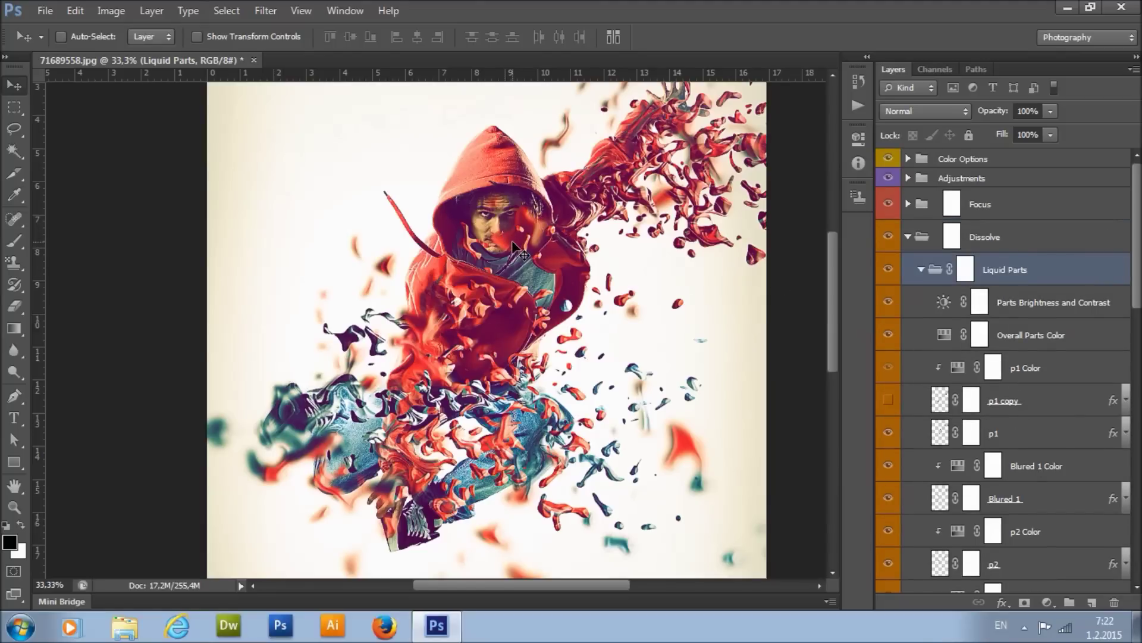
{"action": "scroll", "coordinate": [976, 345], "scroll_direction": "down", "scroll_amount": 2}
{"action": "scroll", "coordinate": [973, 369], "scroll_direction": "up", "scroll_amount": 2}
Step: Enable Auto-Select for the Move tool and hide the Add Sharpen copy and Add Sharpen layers that block picking fragments on the face
{"action": "key", "text": "z"}
{"action": "left_click", "coordinate": [542, 280]}
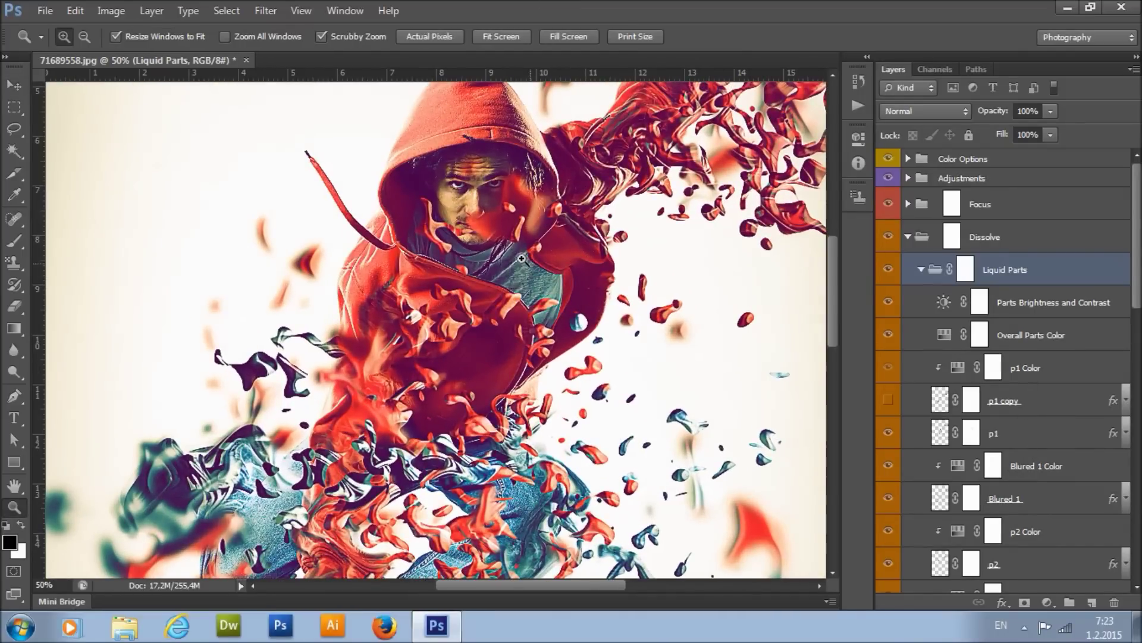
{"action": "scroll", "coordinate": [556, 246], "scroll_direction": "up", "scroll_amount": 2}
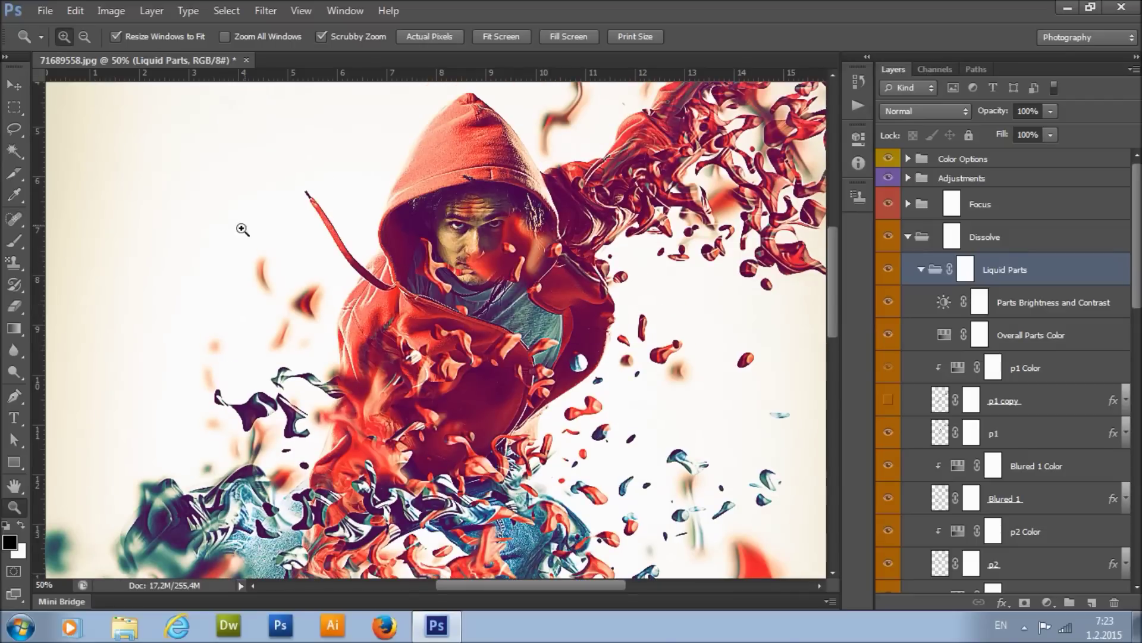
{"action": "left_click", "coordinate": [15, 87]}
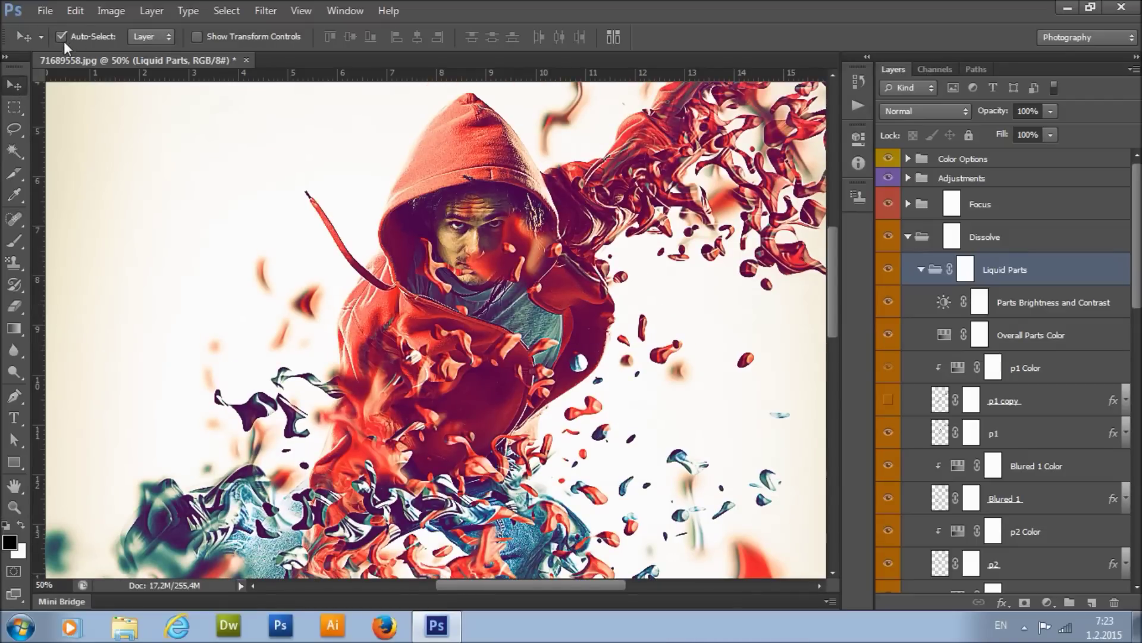
{"action": "left_click", "coordinate": [499, 269]}
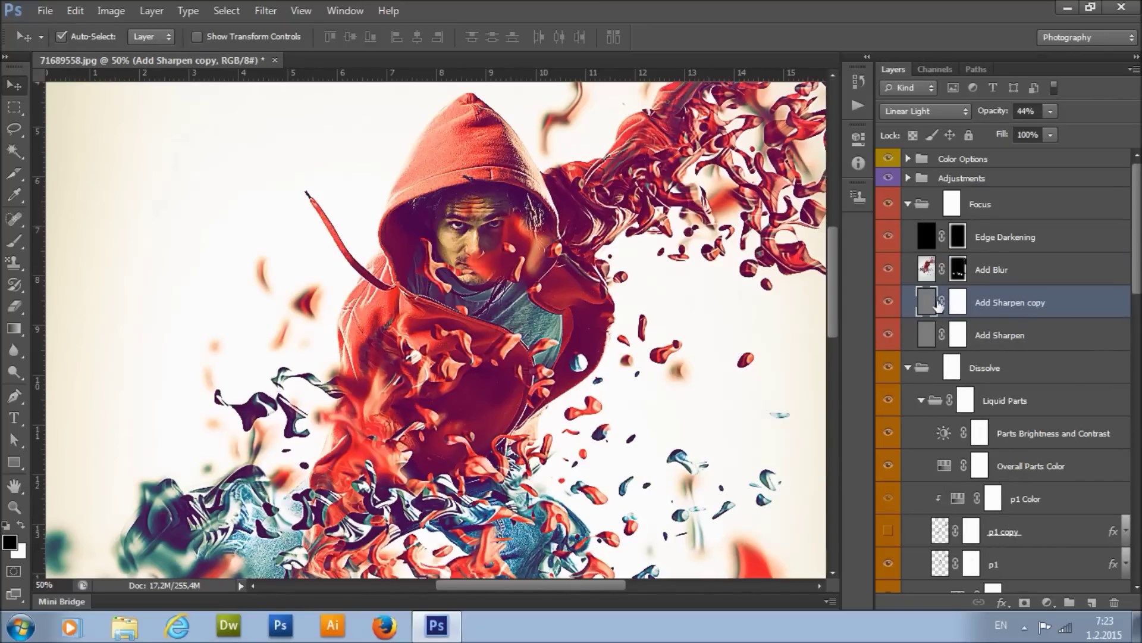
{"action": "left_click", "coordinate": [887, 302]}
{"action": "left_click", "coordinate": [888, 335]}
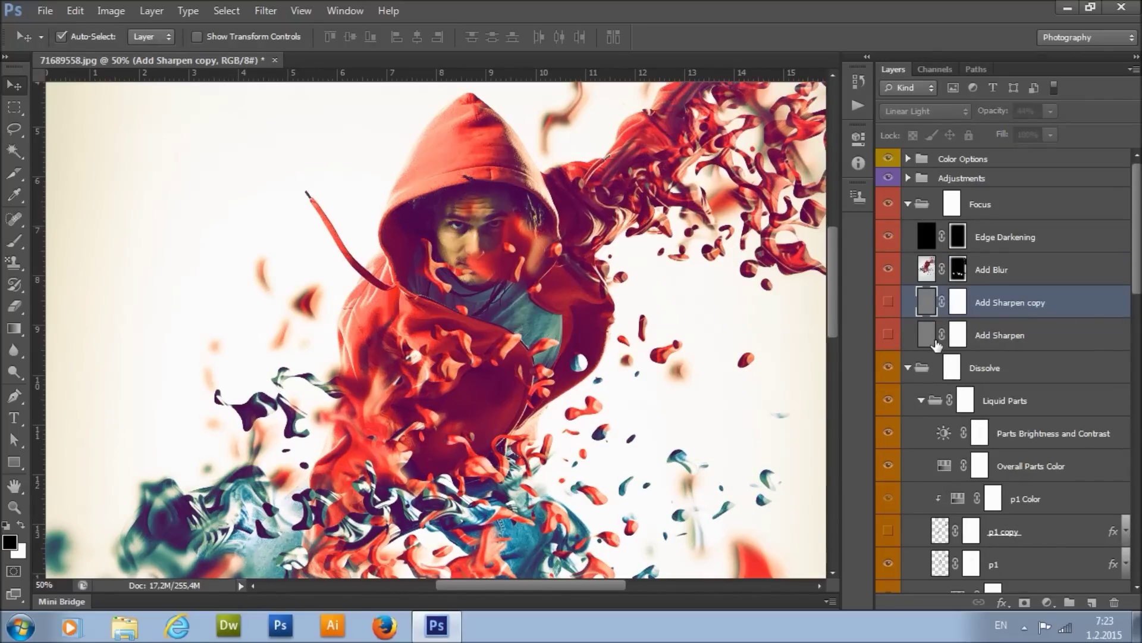
Step: Pick the blurred red fragment covering the face and check its layer by switching its visibility off and on
{"action": "left_click", "coordinate": [499, 269]}
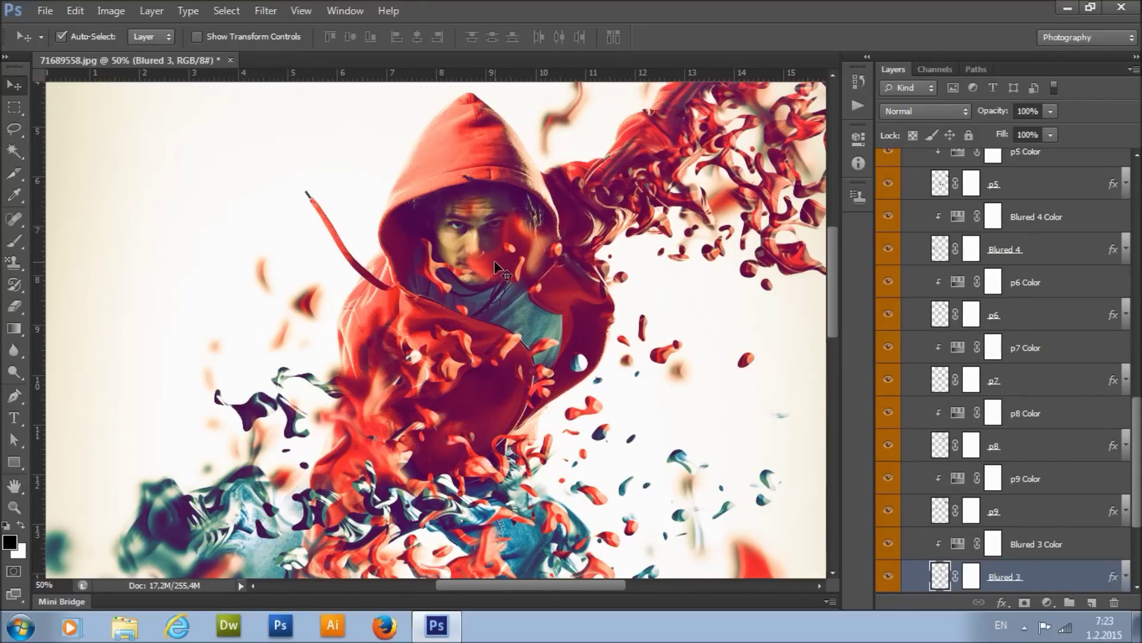
{"action": "scroll", "coordinate": [959, 422], "scroll_direction": "down", "scroll_amount": 4}
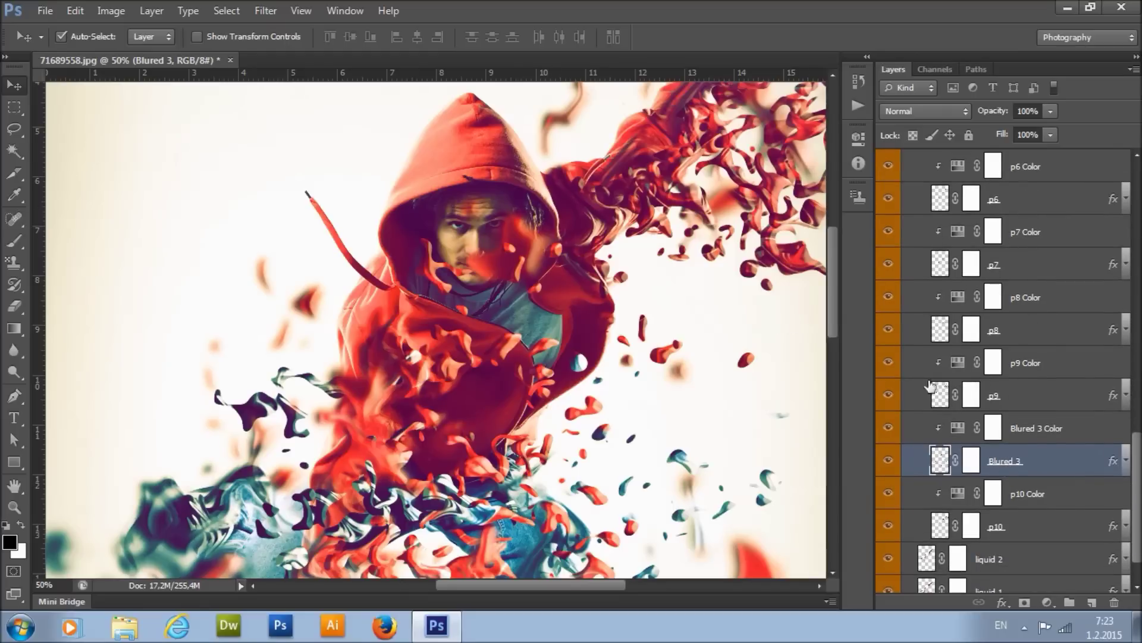
{"action": "left_click", "coordinate": [890, 460]}
{"action": "left_click", "coordinate": [889, 461]}
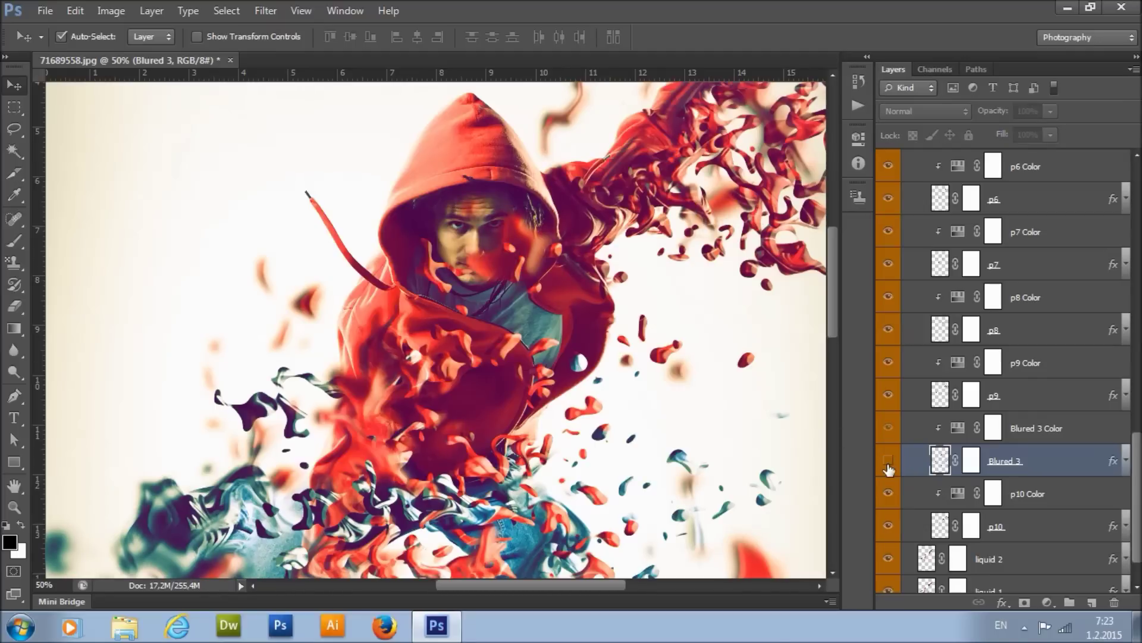
{"action": "left_click", "coordinate": [889, 460]}
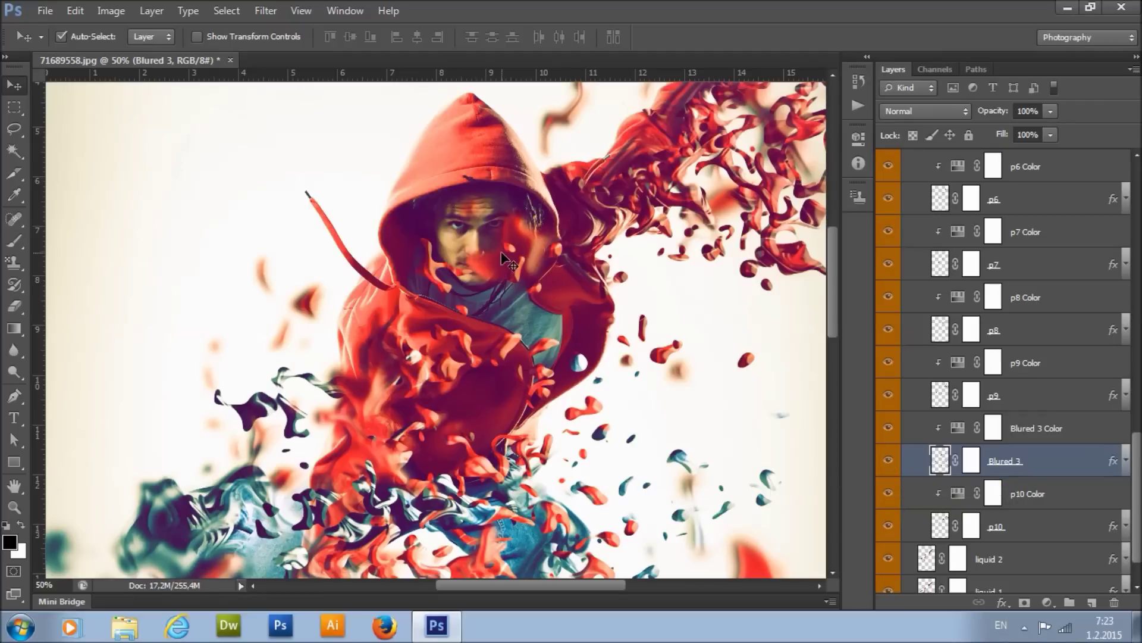
Step: Paint black on the Blured 3 layer mask to remove the blurred fragment from the face
{"action": "left_click", "coordinate": [967, 461]}
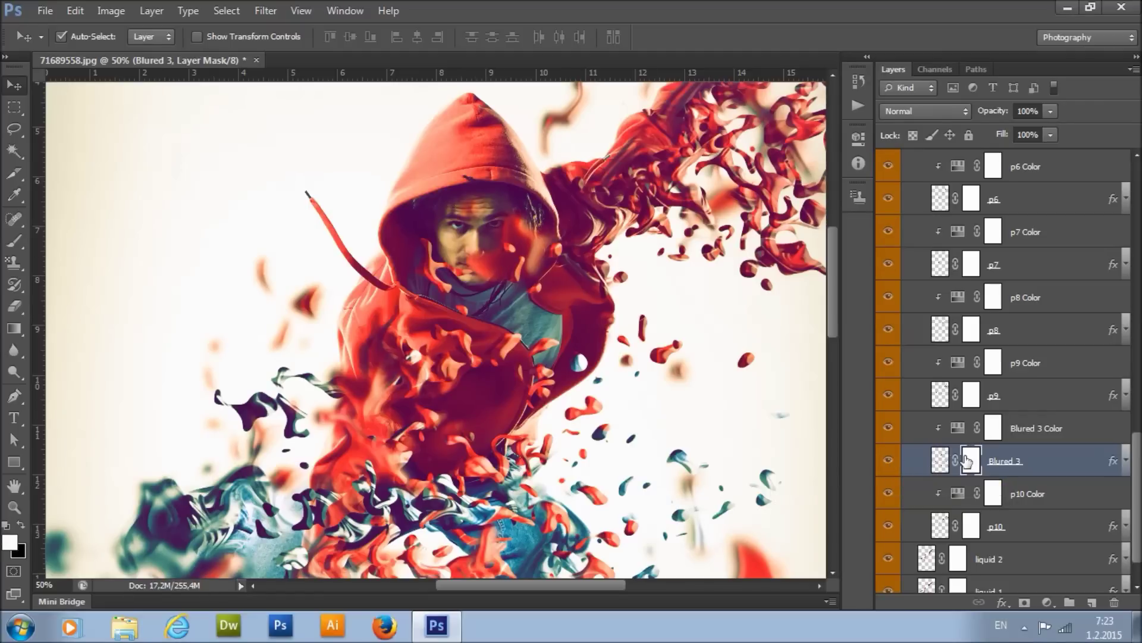
{"action": "left_click", "coordinate": [15, 240]}
{"action": "key", "text": "x"}
{"action": "mouse_move", "coordinate": [490, 295]}
{"action": "left_mouse_down"}
{"action": "mouse_move", "coordinate": [481, 265]}
{"action": "mouse_move", "coordinate": [515, 233]}
{"action": "mouse_move", "coordinate": [517, 268]}
{"action": "mouse_move", "coordinate": [507, 220]}
{"action": "mouse_move", "coordinate": [479, 237]}
{"action": "mouse_move", "coordinate": [464, 216]}
{"action": "mouse_move", "coordinate": [478, 262]}
{"action": "mouse_move", "coordinate": [514, 263]}
{"action": "mouse_move", "coordinate": [487, 234]}
{"action": "left_mouse_up"}
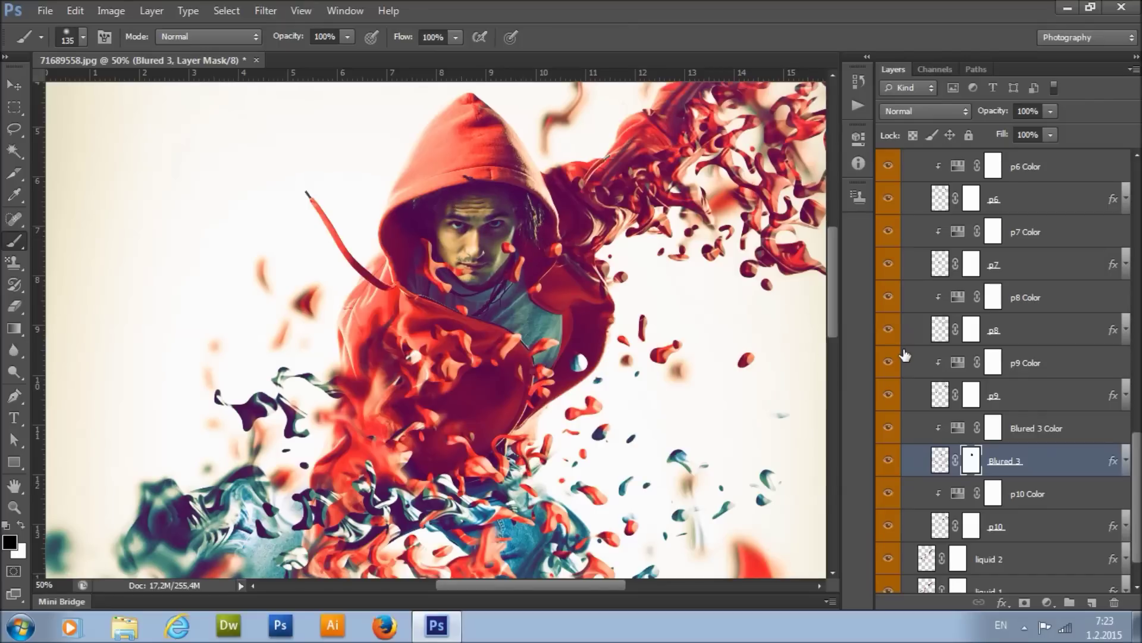
Step: Collapse the Liquid Parts group and show the Add Sharpen and Add Sharpen copy layers again
{"action": "scroll", "coordinate": [907, 356], "scroll_direction": "down", "scroll_amount": 2}
{"action": "scroll", "coordinate": [998, 322], "scroll_direction": "up", "scroll_amount": 4}
{"action": "scroll", "coordinate": [998, 322], "scroll_direction": "up", "scroll_amount": 6}
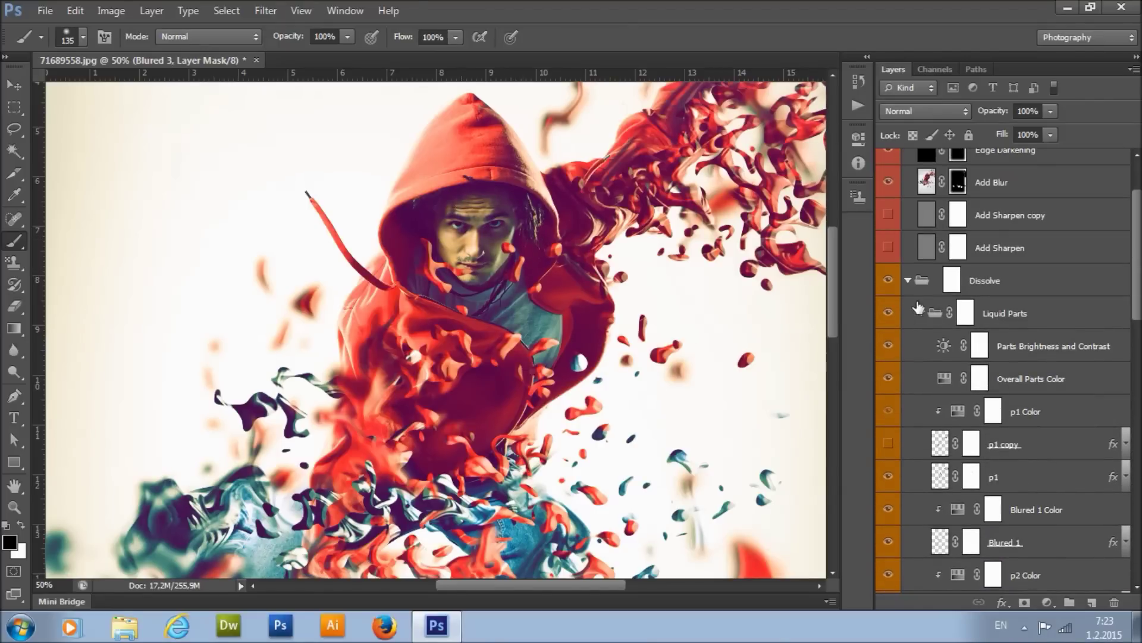
{"action": "left_click", "coordinate": [918, 307]}
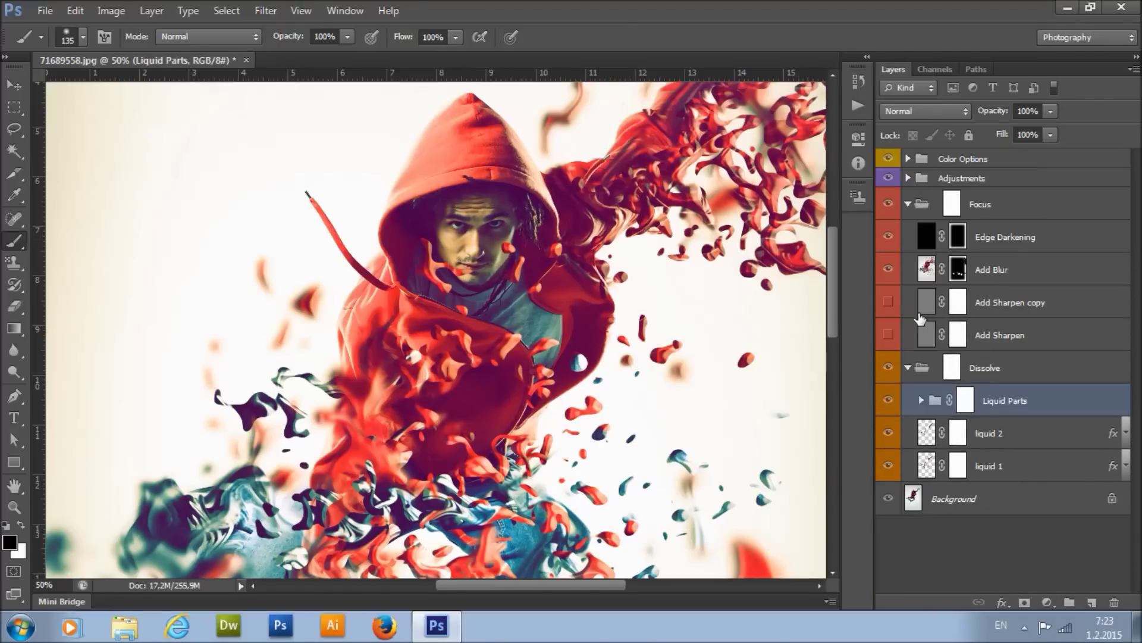
{"action": "left_click", "coordinate": [890, 335]}
{"action": "left_click", "coordinate": [888, 304]}
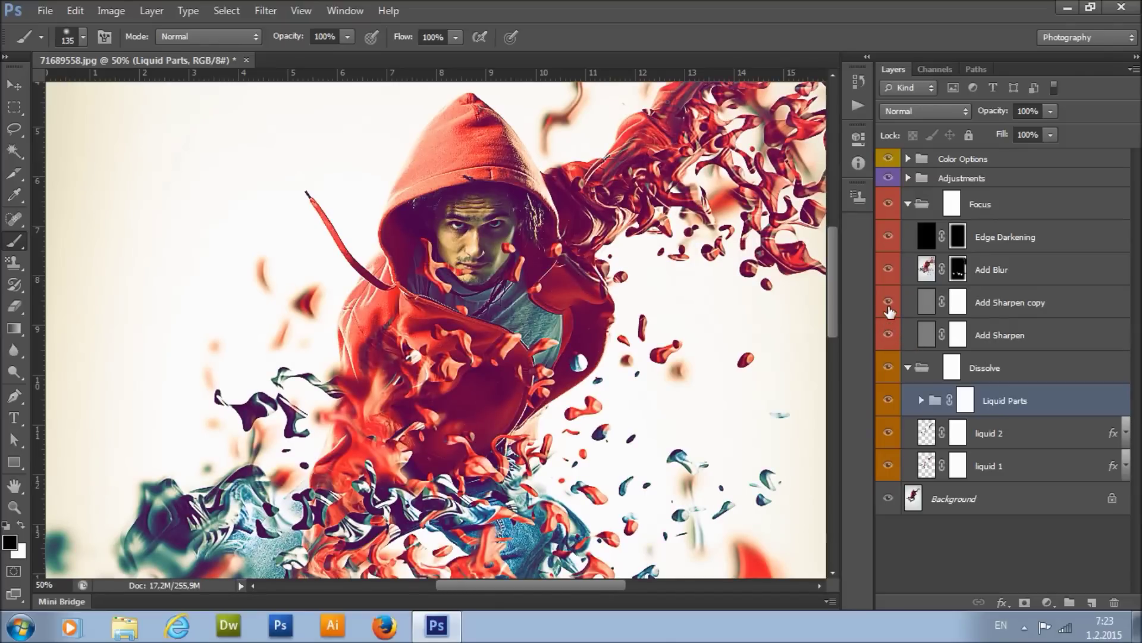
Step: Hide both Add Sharpen layers again to allow auto-selecting the sharp red fragment beside the chin
{"action": "key", "text": "z"}
{"action": "left_click", "coordinate": [470, 250]}
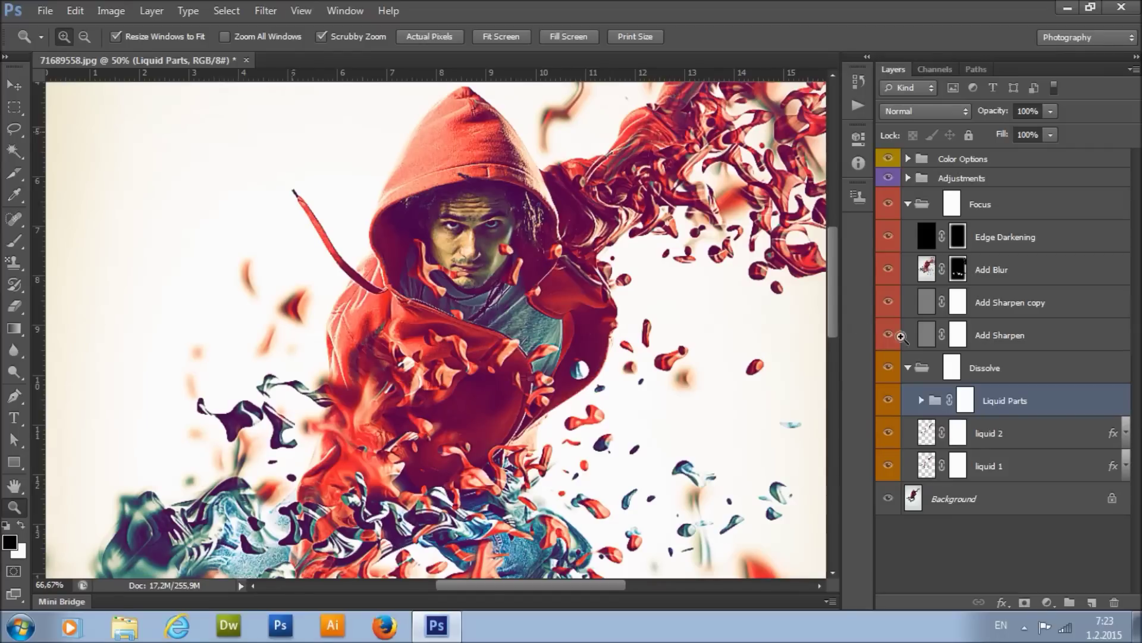
{"action": "key", "text": "ctrl+plus"}
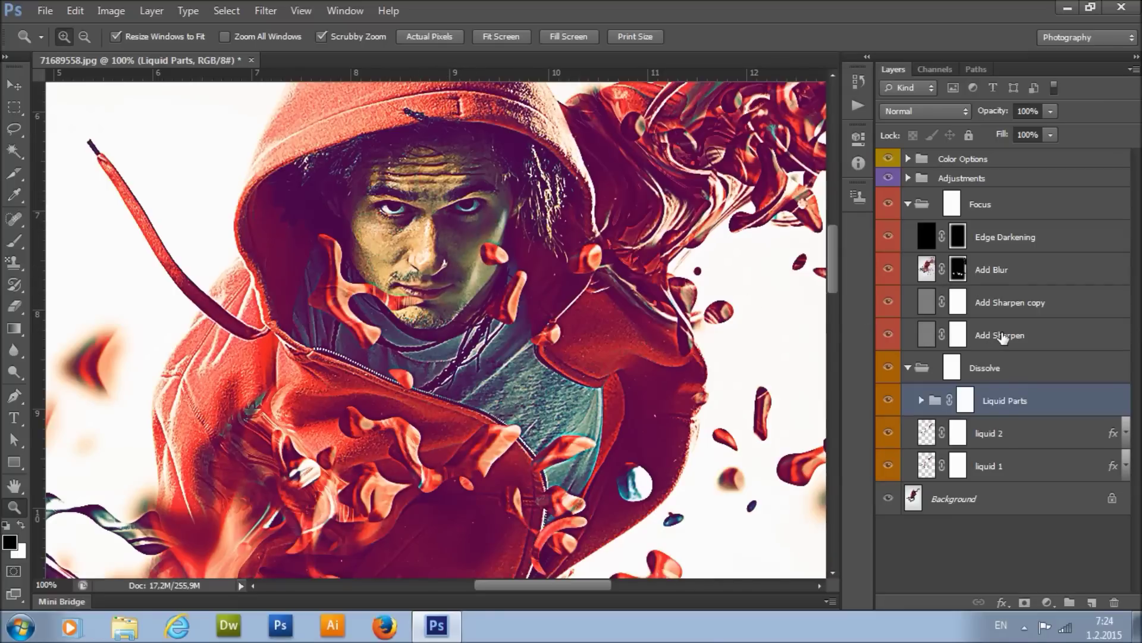
{"action": "left_click", "coordinate": [18, 84]}
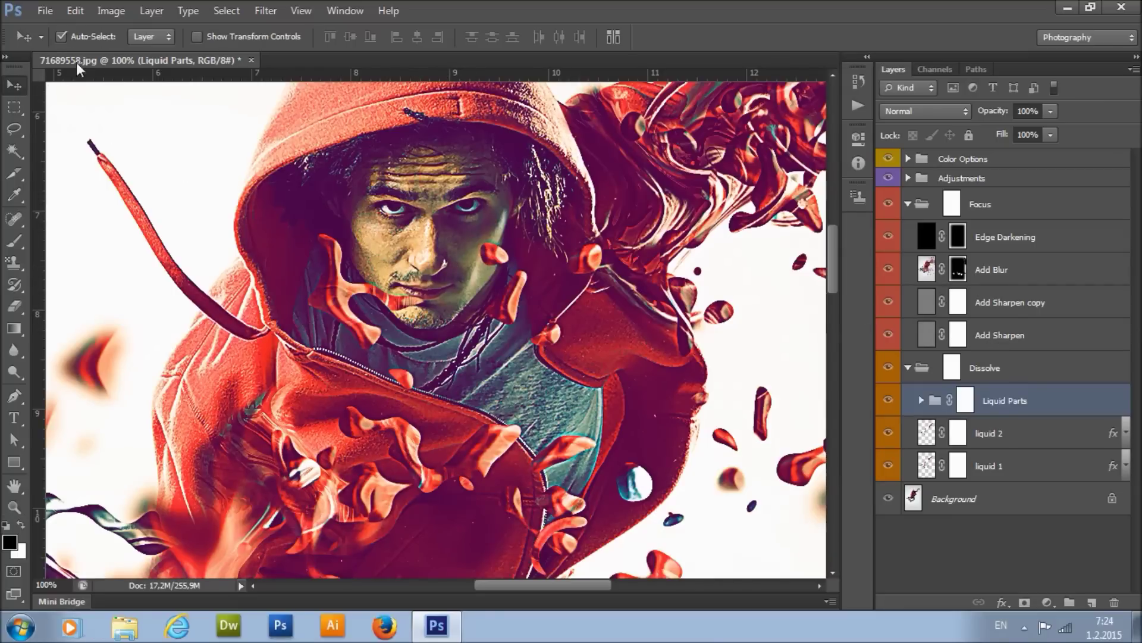
{"action": "left_click", "coordinate": [349, 285]}
{"action": "left_click", "coordinate": [887, 303]}
{"action": "left_click", "coordinate": [888, 335]}
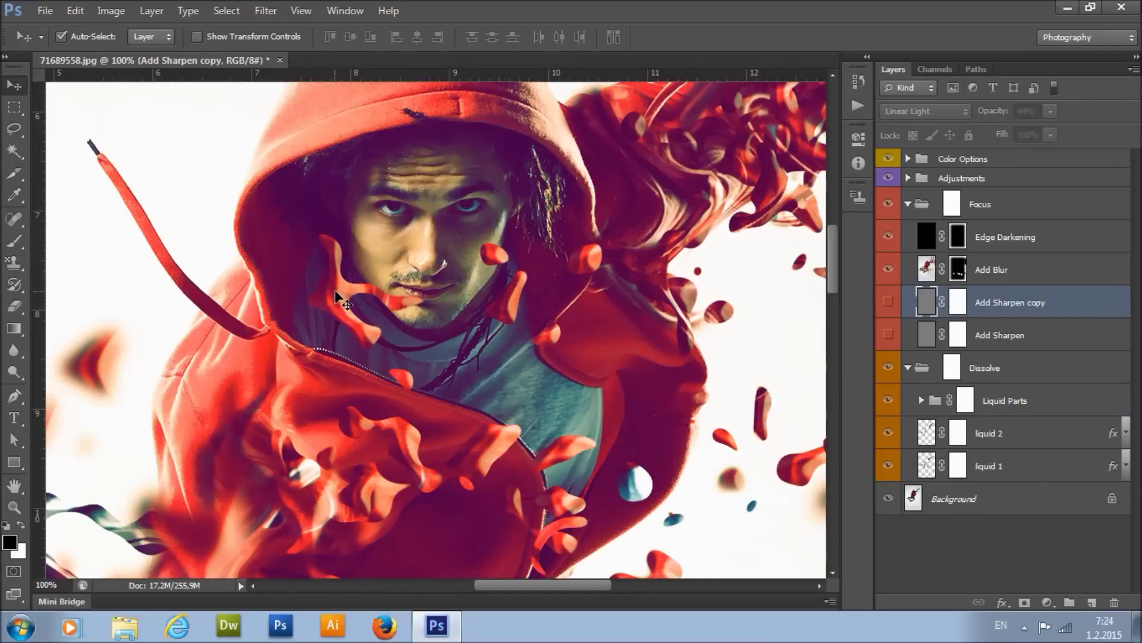
Step: Pick the red fragment beside the chin and paint it out with black on the p9 layer mask
{"action": "left_click", "coordinate": [336, 293]}
{"action": "scroll", "coordinate": [1051, 409], "scroll_direction": "down", "scroll_amount": 3}
{"action": "left_click", "coordinate": [971, 500]}
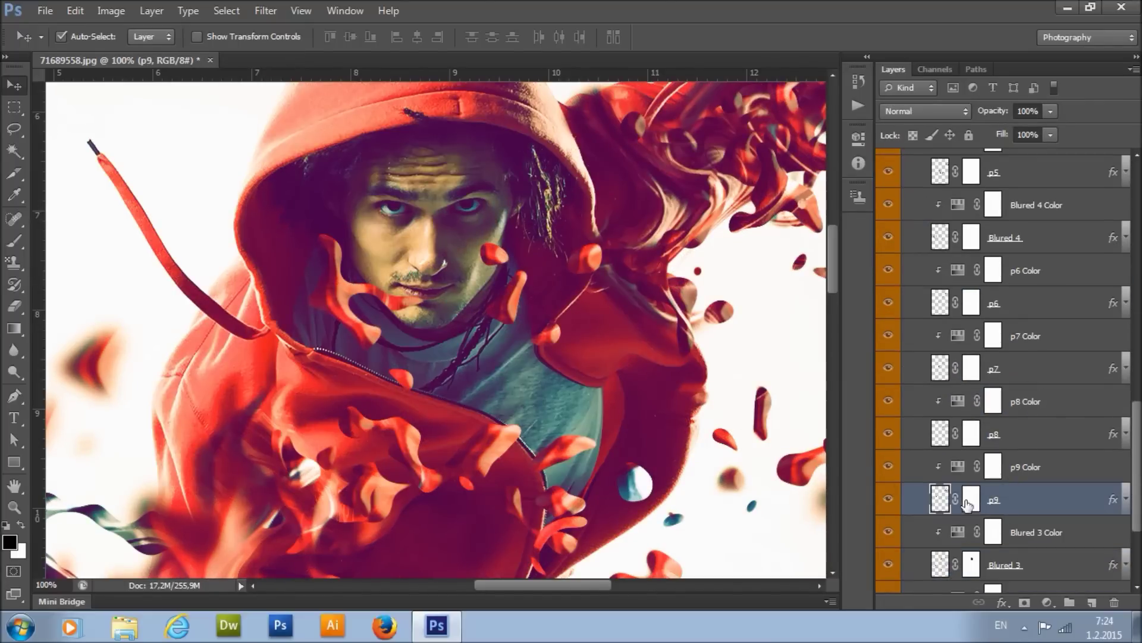
{"action": "left_click", "coordinate": [13, 252]}
{"action": "mouse_move", "coordinate": [331, 225]}
{"action": "left_mouse_down"}
{"action": "mouse_move", "coordinate": [317, 256]}
{"action": "mouse_move", "coordinate": [356, 306]}
{"action": "mouse_move", "coordinate": [391, 308]}
{"action": "mouse_move", "coordinate": [414, 297]}
{"action": "mouse_move", "coordinate": [386, 294]}
{"action": "left_mouse_up"}
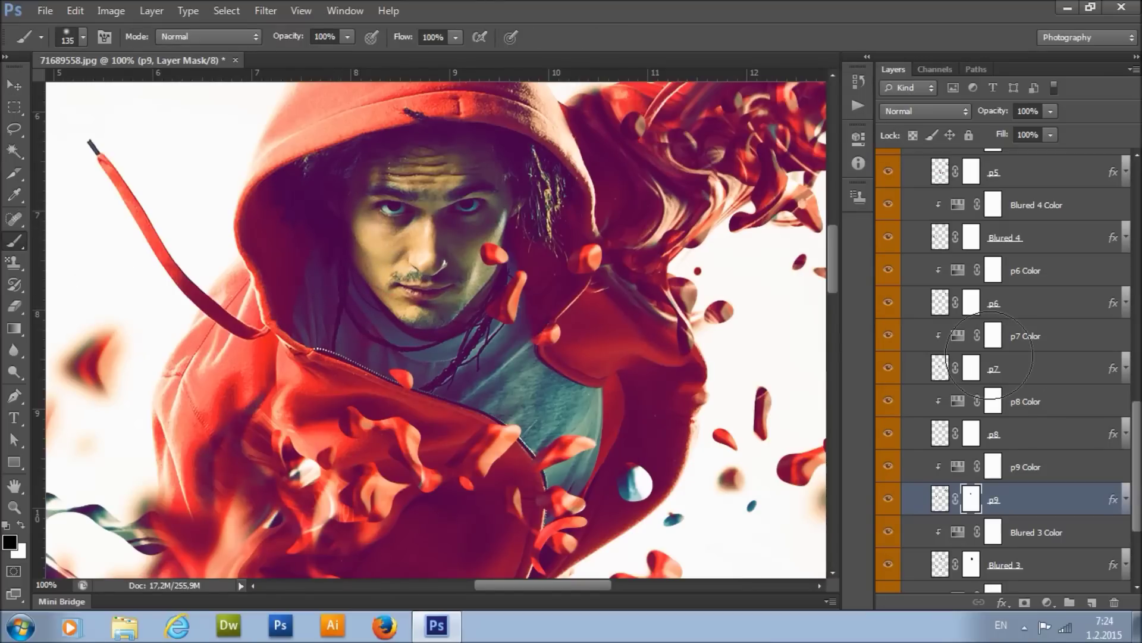
{"action": "left_click_drag", "start_coordinate": [1138, 424], "coordinate": [1138, 209]}
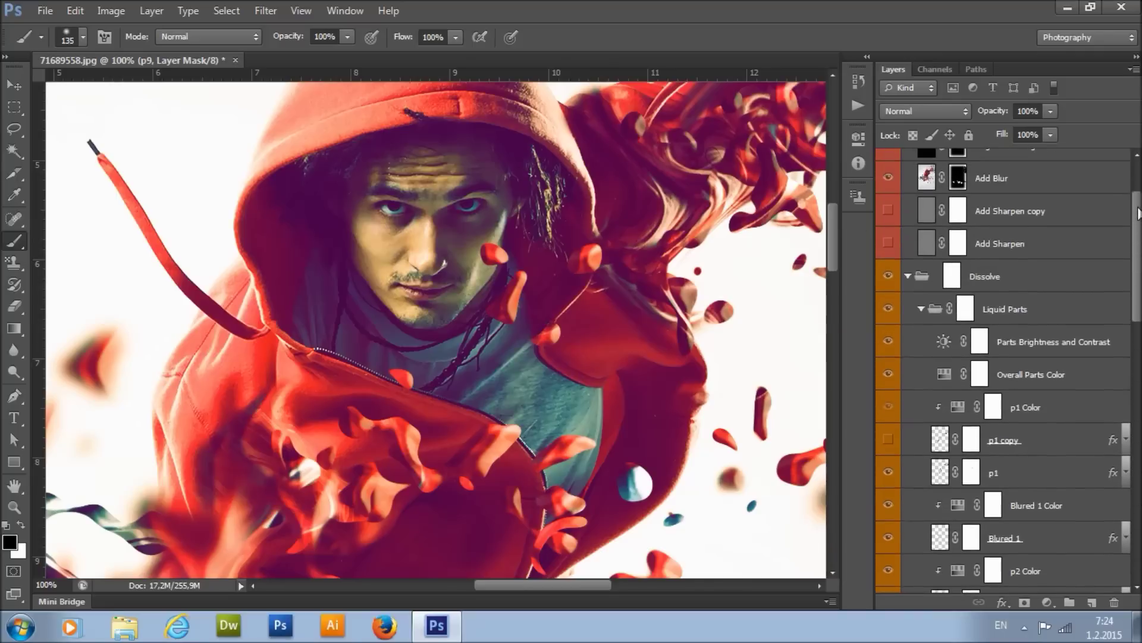
Step: Show both Add Sharpen layers again and paint black on their masks over the leftover fragment outlines beside the chin
{"action": "left_click", "coordinate": [888, 254]}
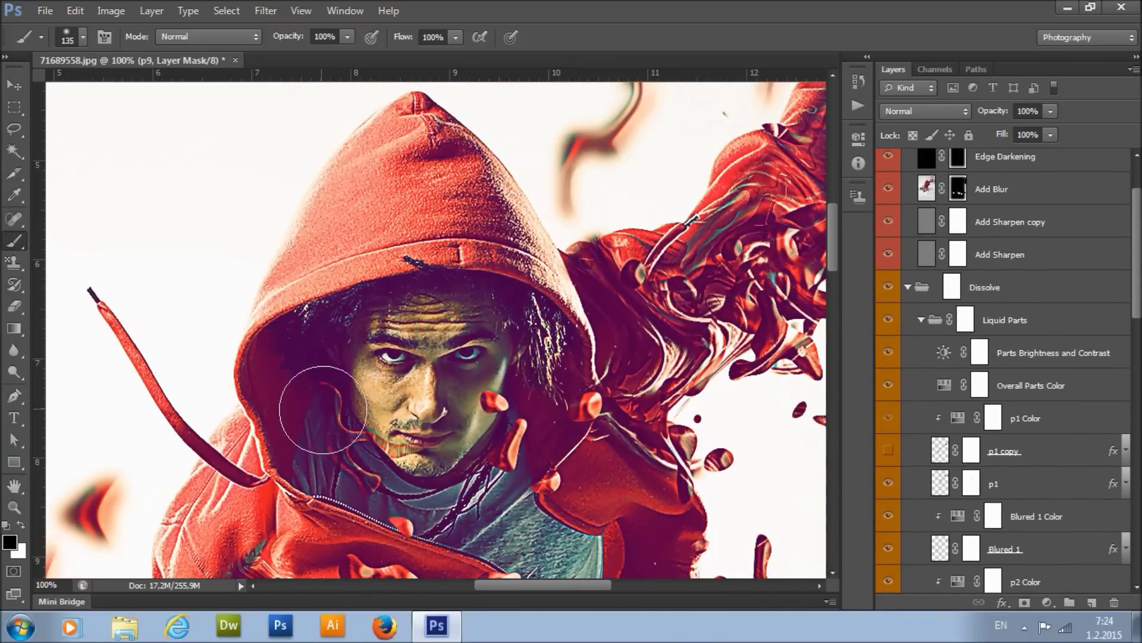
{"action": "mouse_move", "coordinate": [379, 457]}
{"action": "left_mouse_down"}
{"action": "mouse_move", "coordinate": [342, 410]}
{"action": "mouse_move", "coordinate": [327, 421]}
{"action": "mouse_move", "coordinate": [345, 417]}
{"action": "left_mouse_up"}
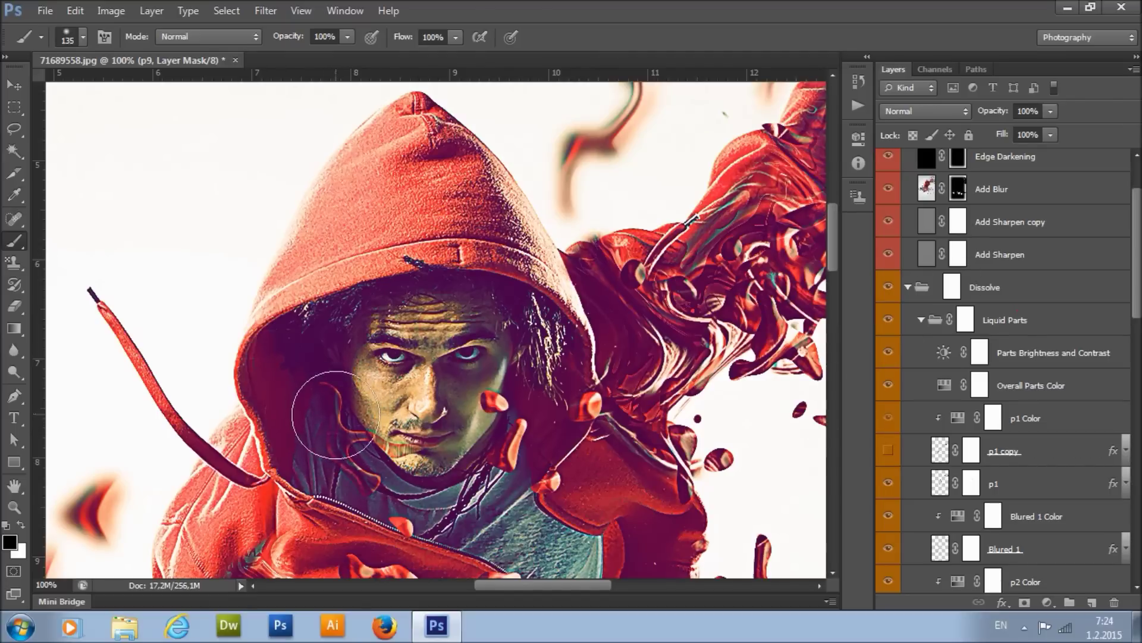
{"action": "left_click", "coordinate": [959, 257]}
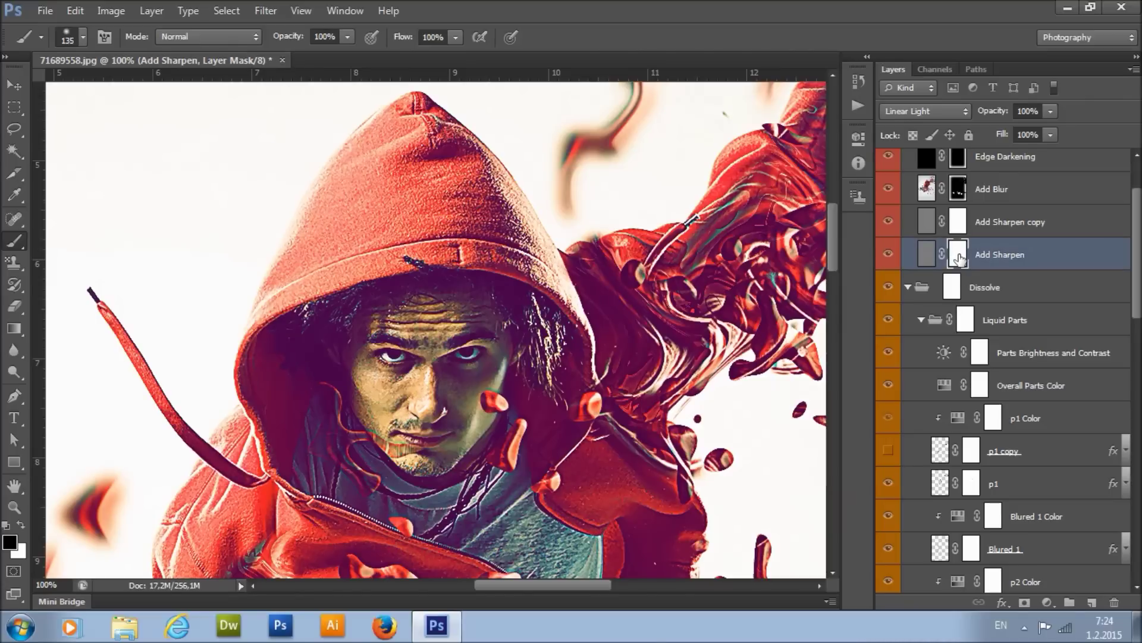
{"action": "left_click_drag", "start_coordinate": [390, 448], "coordinate": [394, 447]}
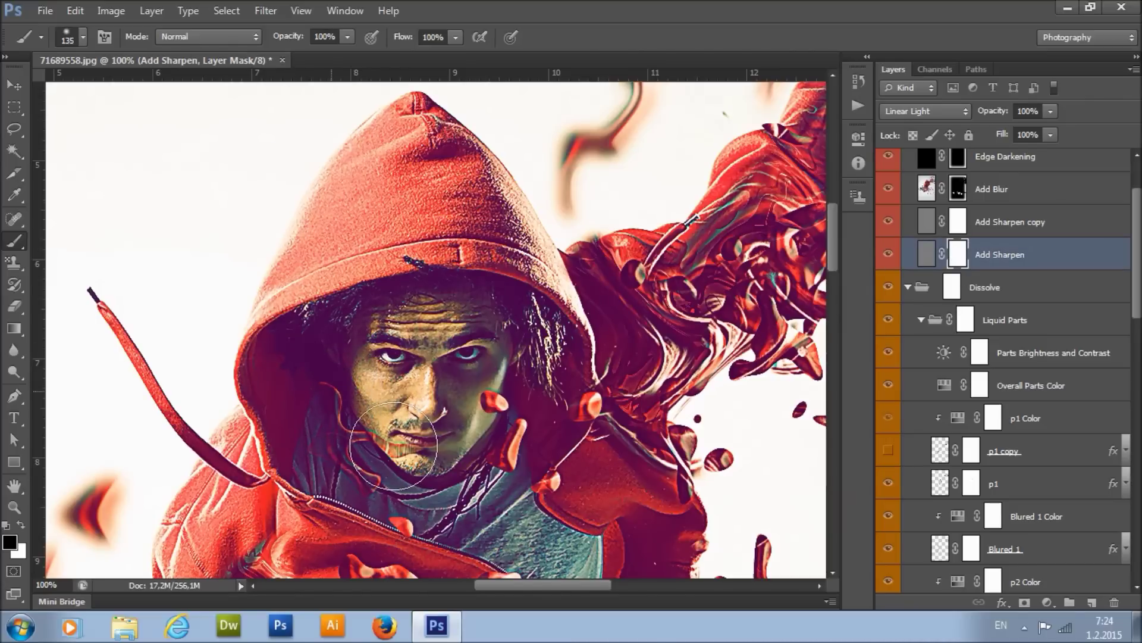
{"action": "left_click", "coordinate": [957, 223]}
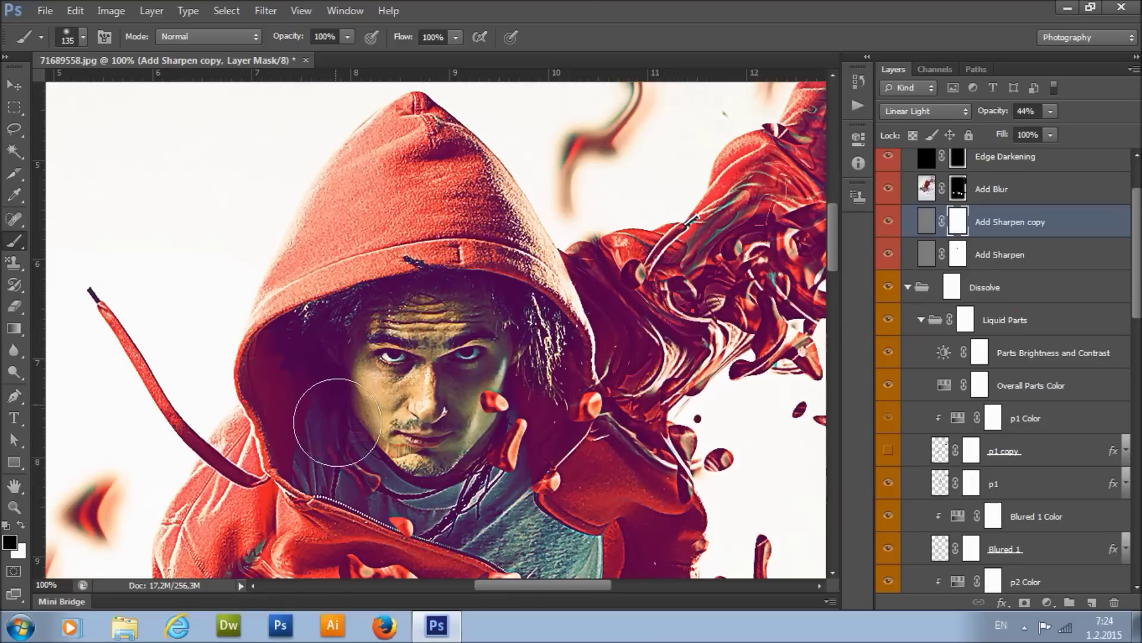
{"action": "left_click_drag", "start_coordinate": [387, 450], "coordinate": [345, 445]}
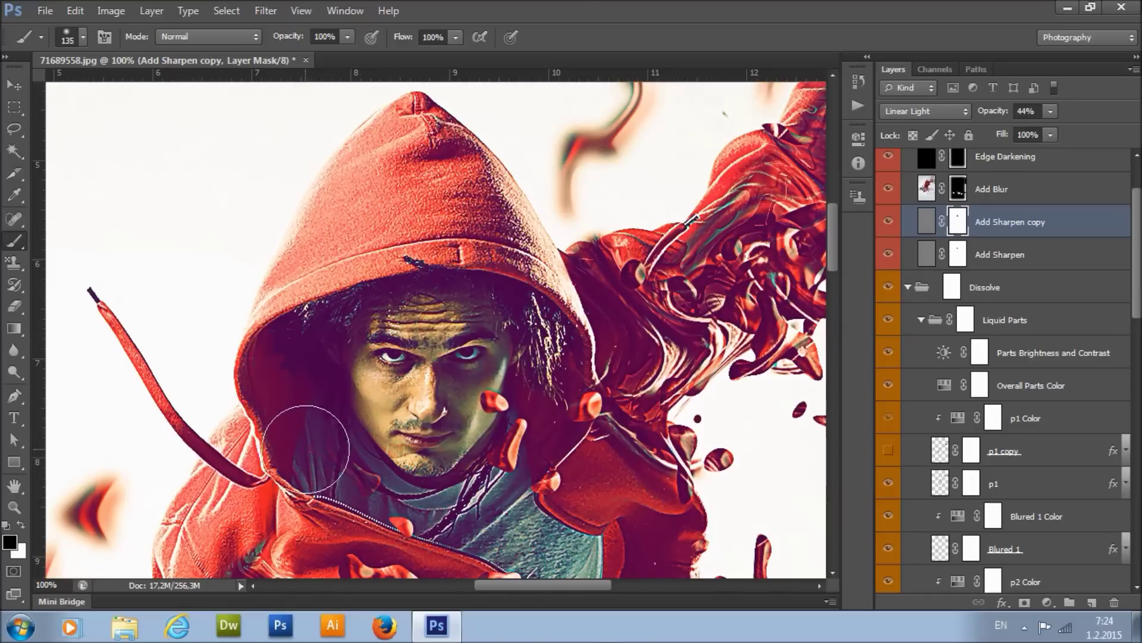
Step: Inspect the face up close, and delete the Add Sharpen and Add Sharpen copy layers
{"action": "left_click", "coordinate": [14, 507]}
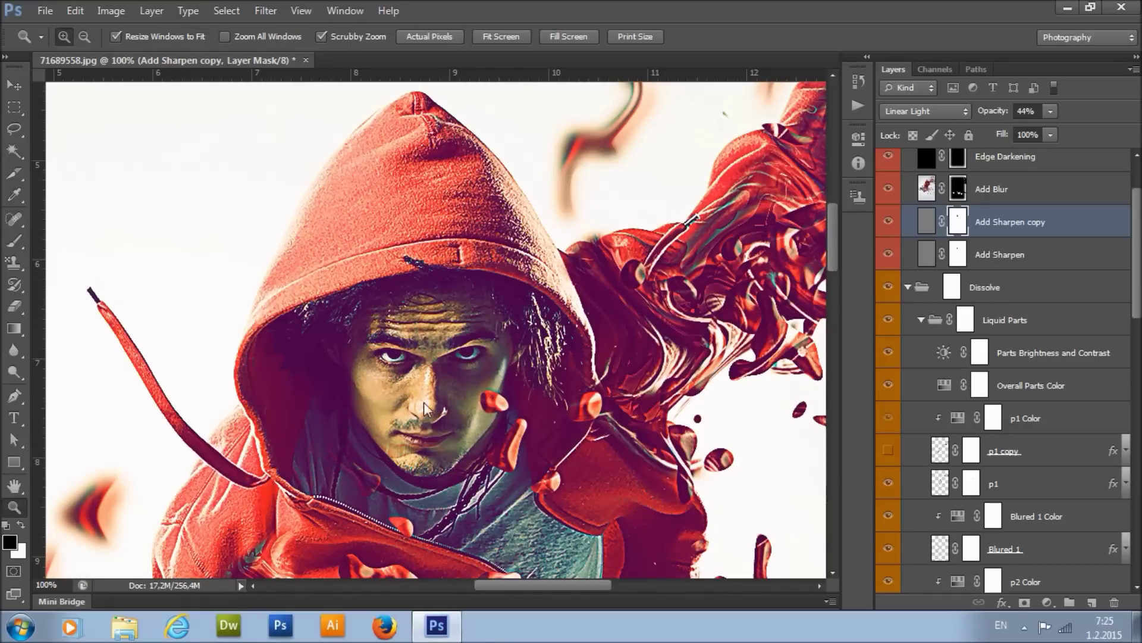
{"action": "left_click", "coordinate": [424, 401]}
{"action": "left_click", "coordinate": [423, 401]}
{"action": "right_click", "coordinate": [424, 403]}
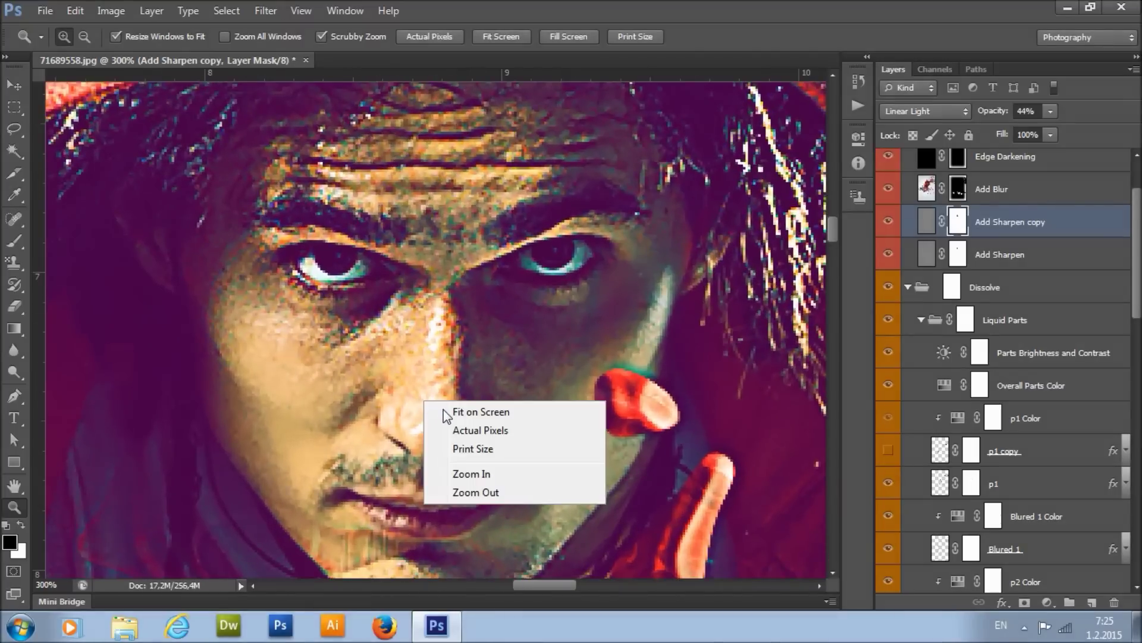
{"action": "left_click", "coordinate": [432, 377]}
{"action": "key", "text": "ctrl+0"}
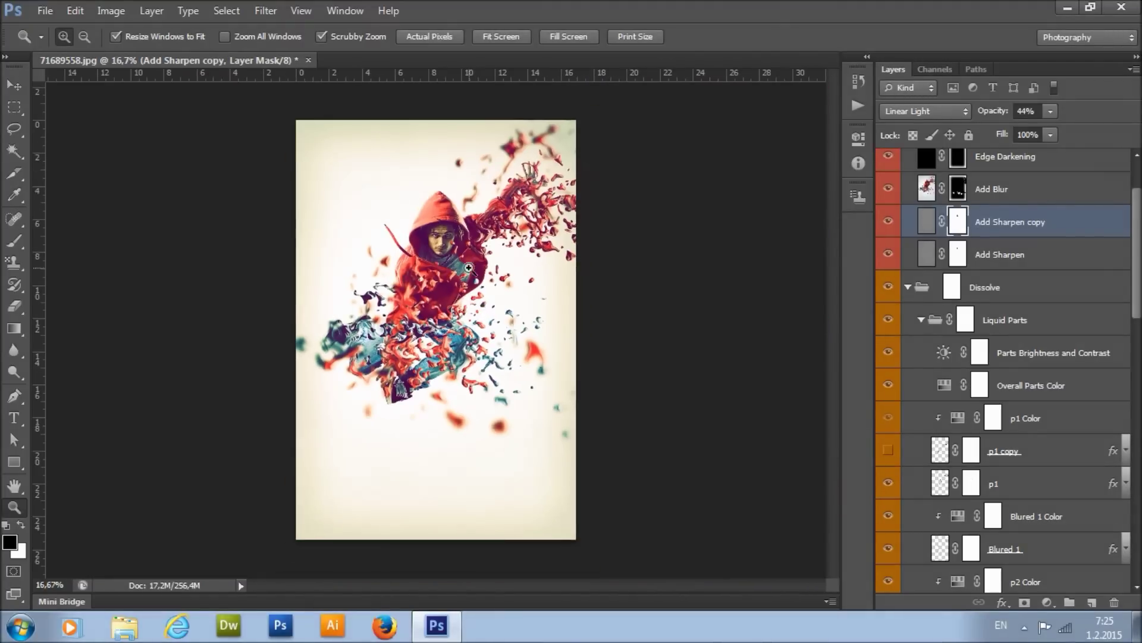
{"action": "left_click", "coordinate": [1059, 256], "text": "shift"}
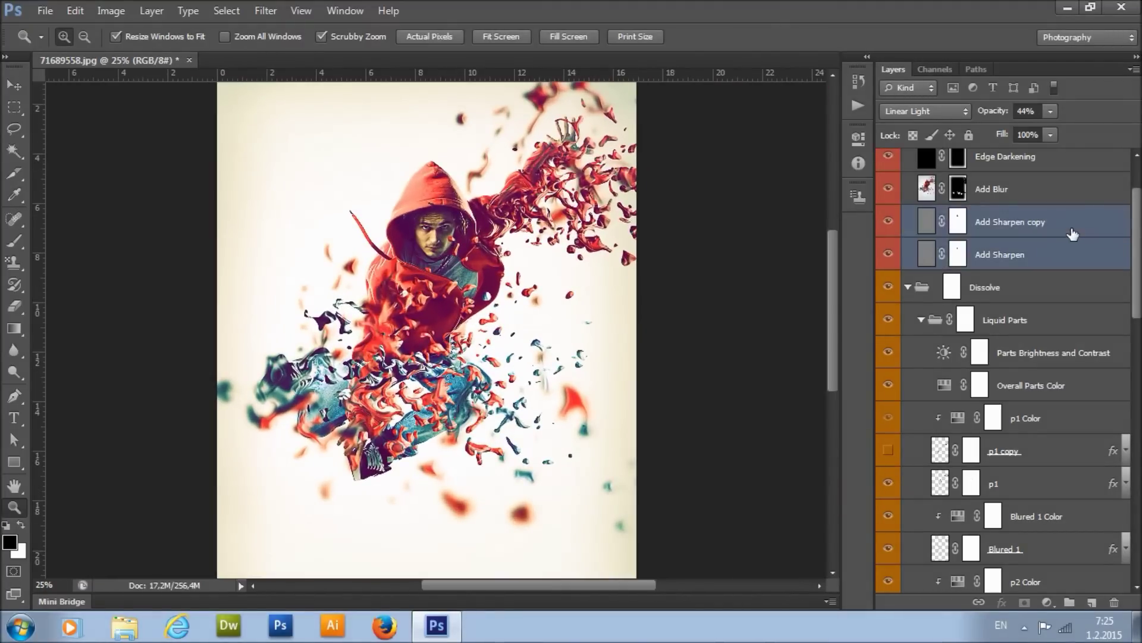
{"action": "key", "text": "Delete"}
Step: Collapse the Dissolve group and add a new empty layer between the Focus and Dissolve groups
{"action": "scroll", "coordinate": [1029, 239], "scroll_direction": "up", "scroll_amount": 2}
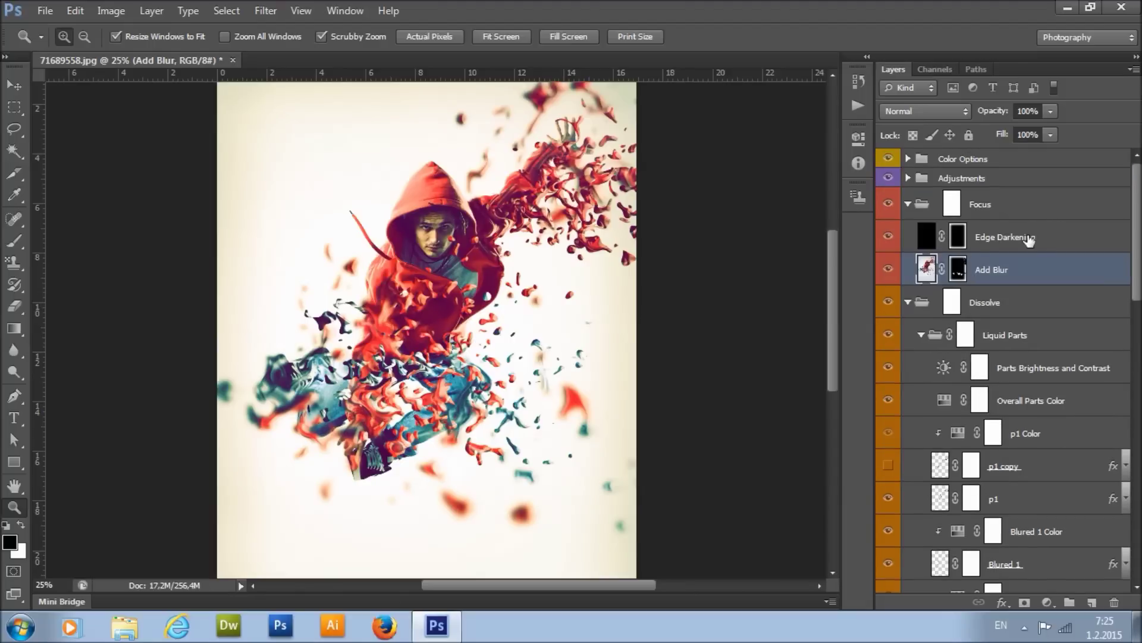
{"action": "left_click", "coordinate": [909, 302], "text": "ctrl"}
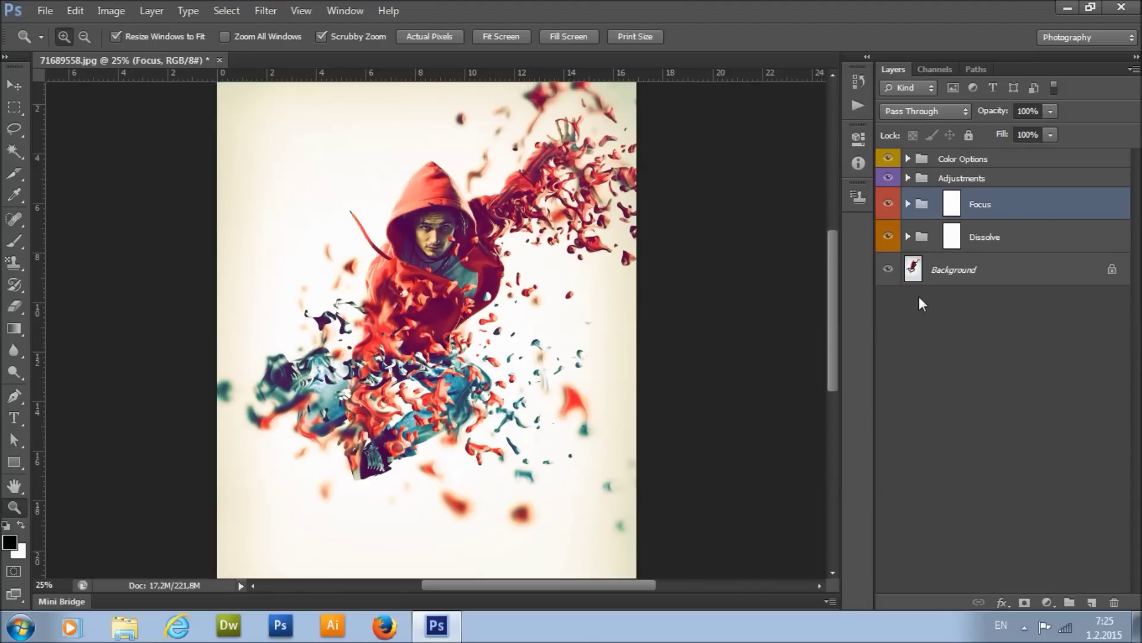
{"action": "left_click", "coordinate": [908, 204]}
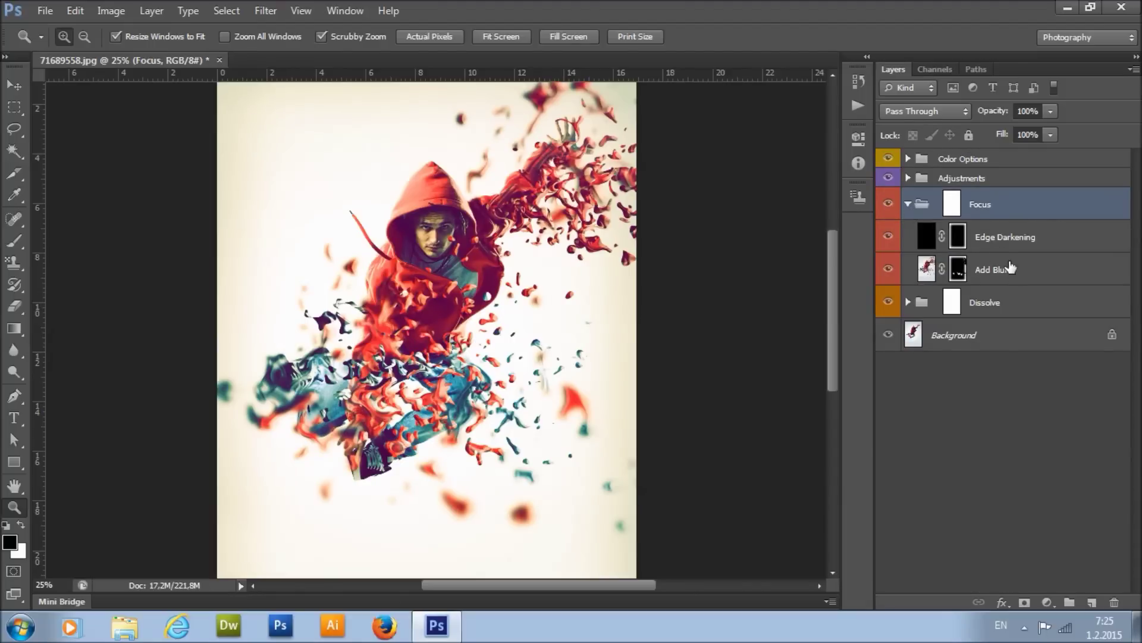
{"action": "left_click", "coordinate": [1010, 270]}
{"action": "left_click", "coordinate": [1090, 604]}
{"action": "left_click_drag", "start_coordinate": [998, 270], "coordinate": [987, 320]}
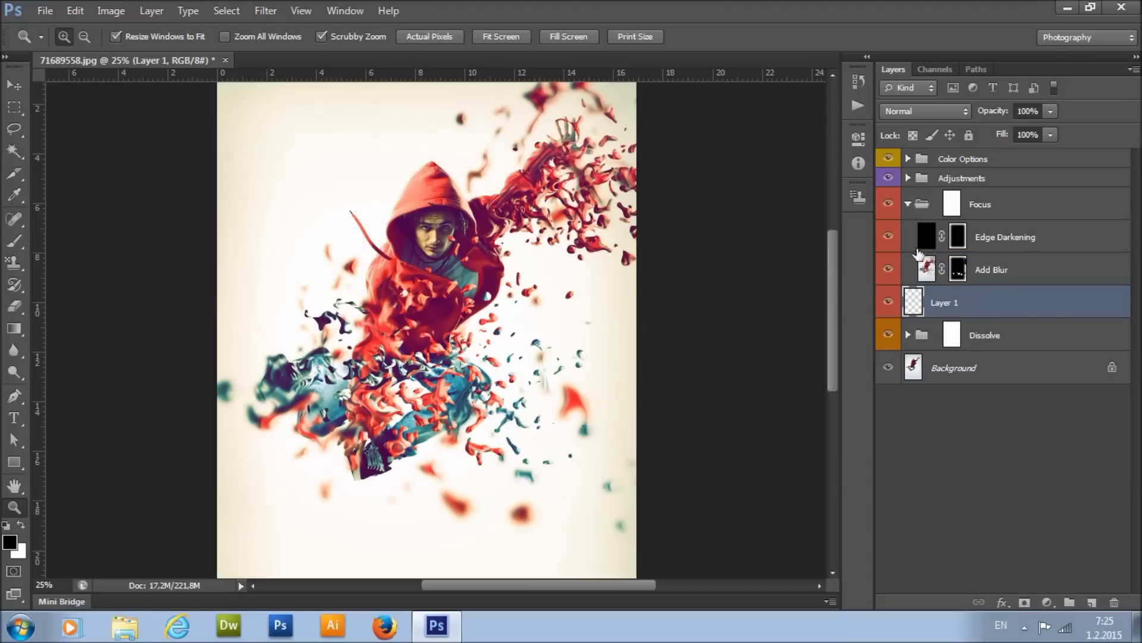
Step: Hide the Add Blur and Edge Darkening layers and the Adjustments and Color Options groups
{"action": "left_click", "coordinate": [890, 269]}
{"action": "left_click", "coordinate": [888, 237]}
{"action": "left_click", "coordinate": [889, 177]}
{"action": "left_click", "coordinate": [888, 158]}
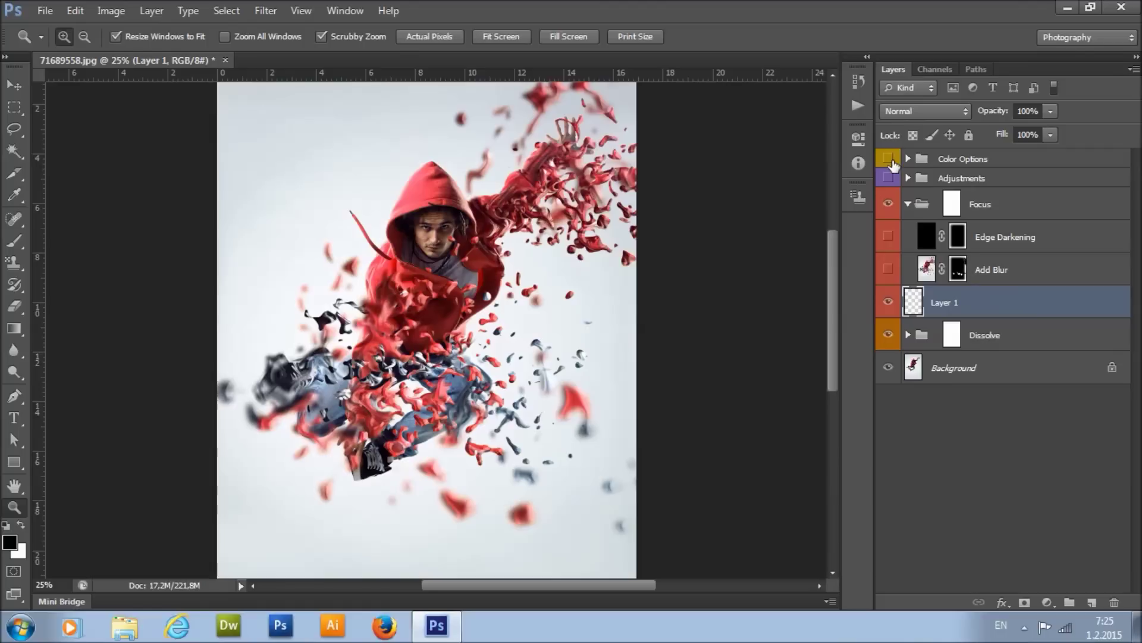
Step: Fill Layer 1 with the merged visible image using Apply Image
{"action": "left_click", "coordinate": [272, 9]}
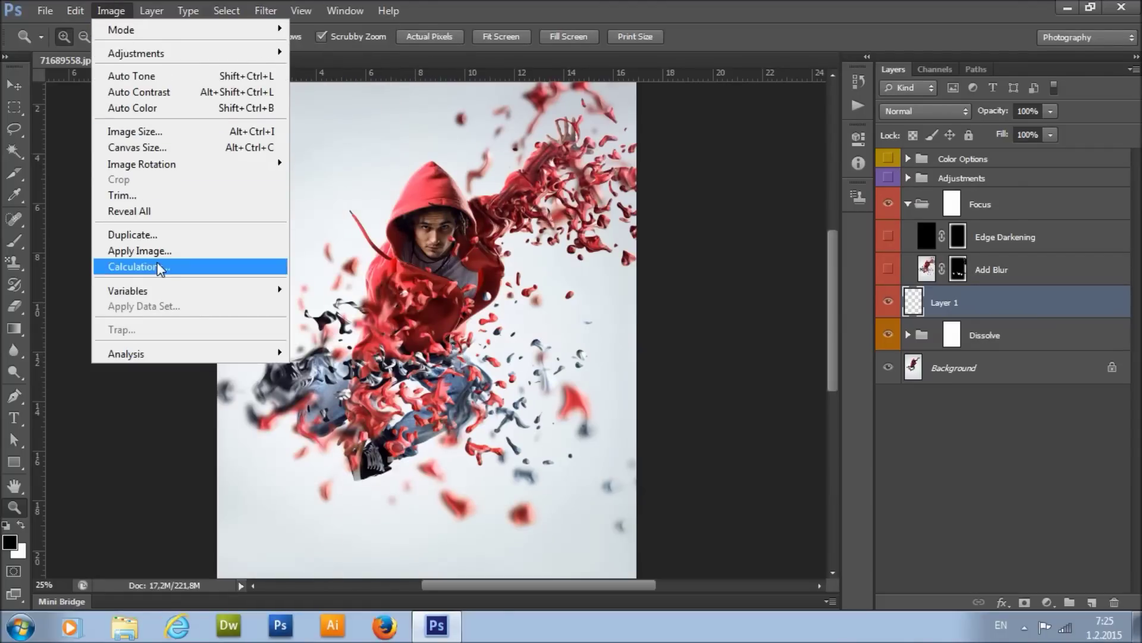
{"action": "left_click", "coordinate": [162, 253]}
{"action": "left_click", "coordinate": [714, 173]}
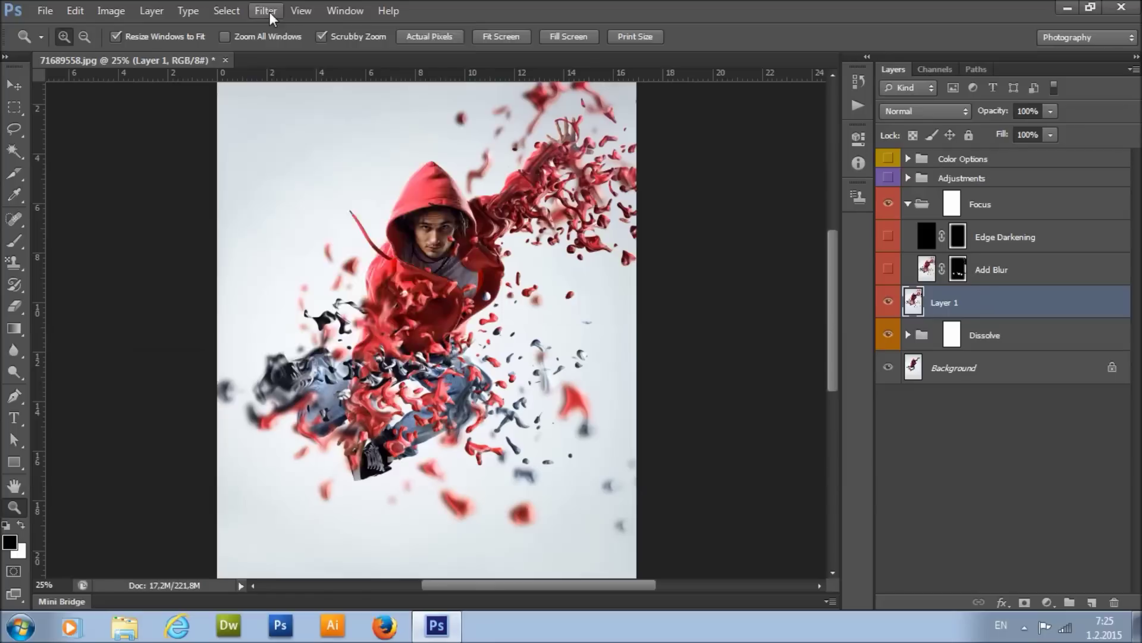
Step: Apply a High Pass filter with a 2.0-pixel radius to Layer 1 and set its blend mode to Linear Light
{"action": "left_click", "coordinate": [270, 12]}
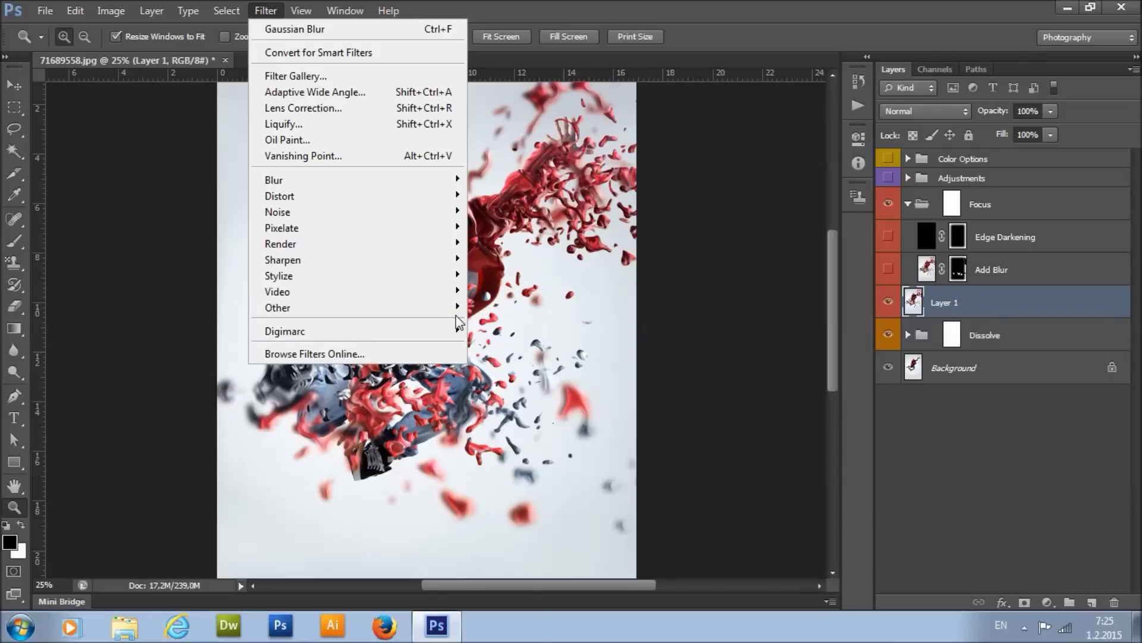
{"action": "mouse_move", "coordinate": [452, 311]}
{"action": "left_click", "coordinate": [507, 323]}
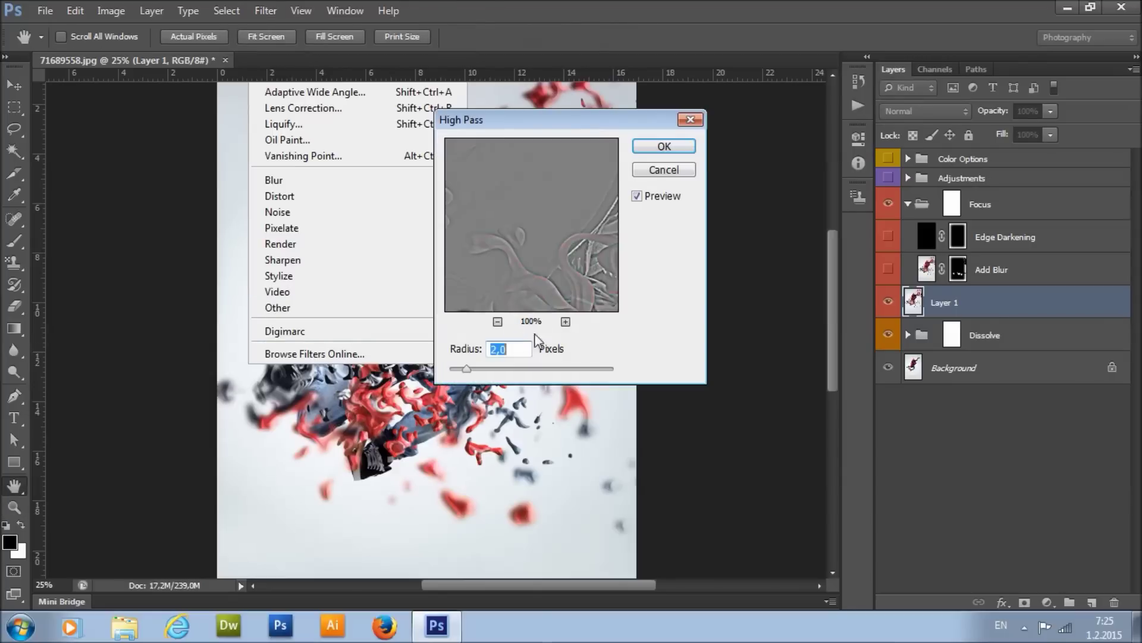
{"action": "left_click", "coordinate": [664, 146]}
{"action": "key", "text": "z"}
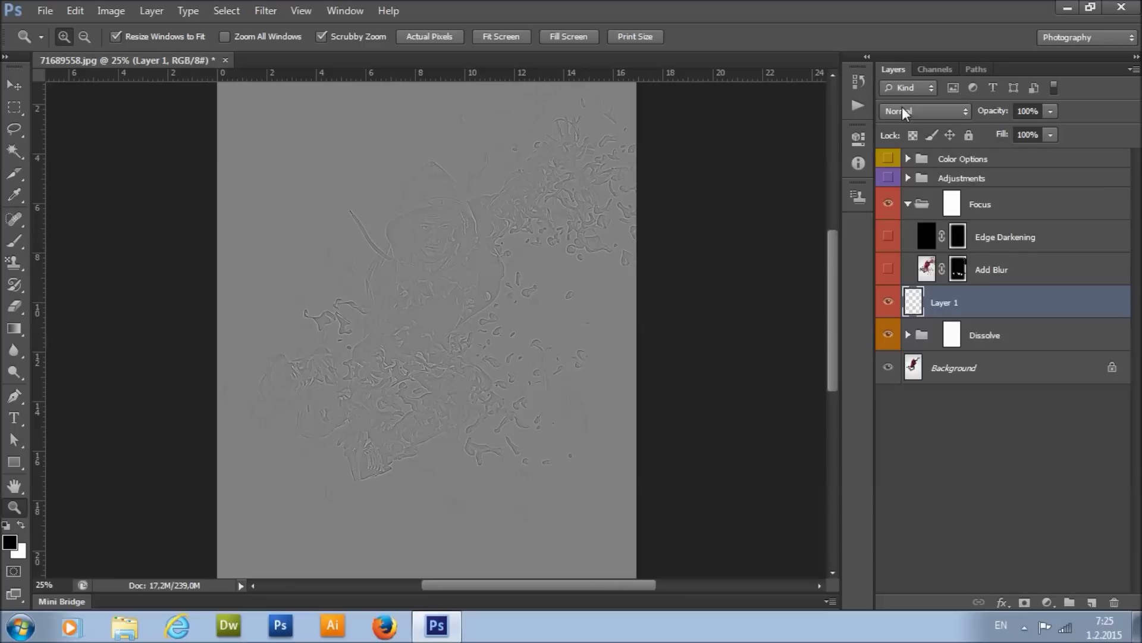
{"action": "left_click", "coordinate": [902, 110]}
{"action": "left_click", "coordinate": [922, 384]}
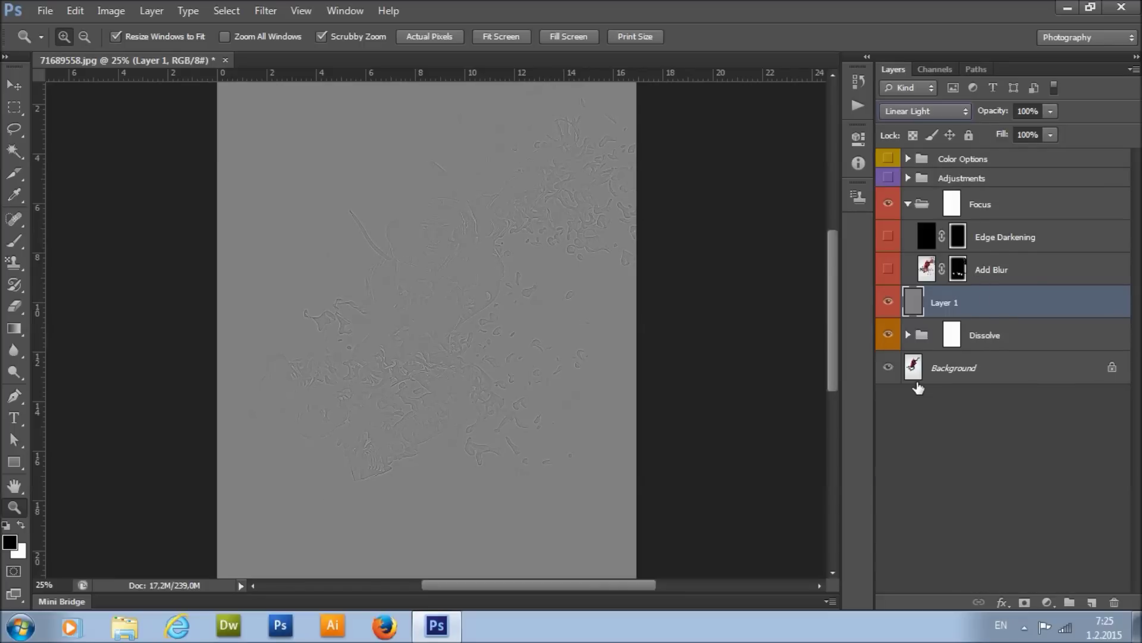
Step: Show the Add Blur and Edge Darkening layers and the Adjustments and Color Options groups again
{"action": "left_click", "coordinate": [888, 236]}
{"action": "left_click", "coordinate": [889, 177]}
{"action": "left_click", "coordinate": [889, 159]}
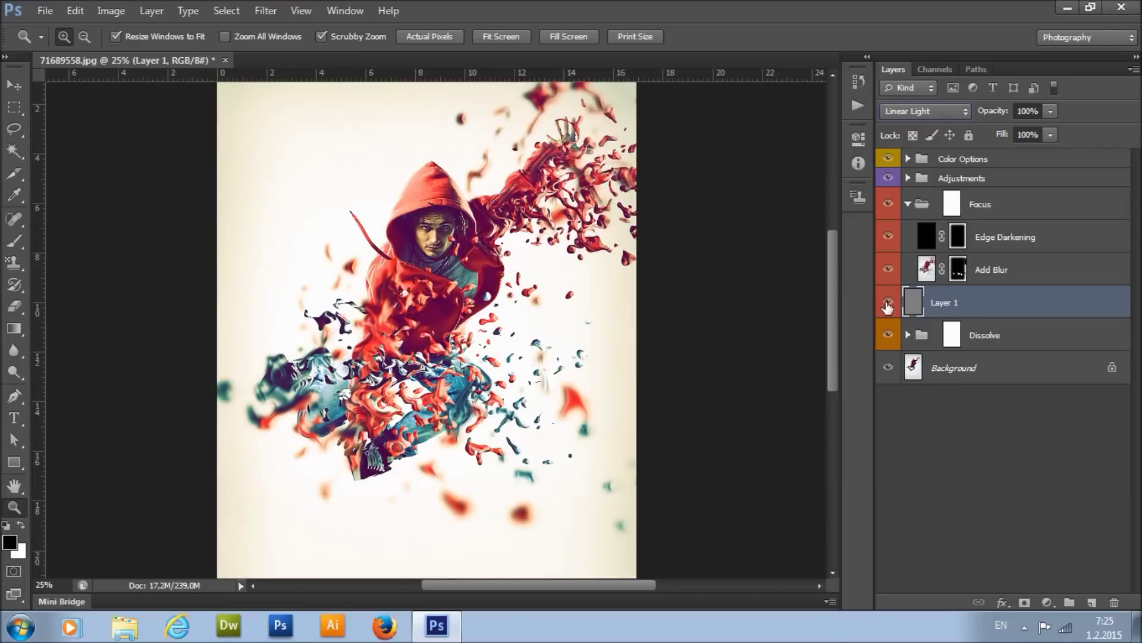
Step: Examine the new sharpening on the dancer's face and hoodie up close and across the whole image
{"action": "left_click", "coordinate": [526, 244]}
{"action": "left_click", "coordinate": [401, 238]}
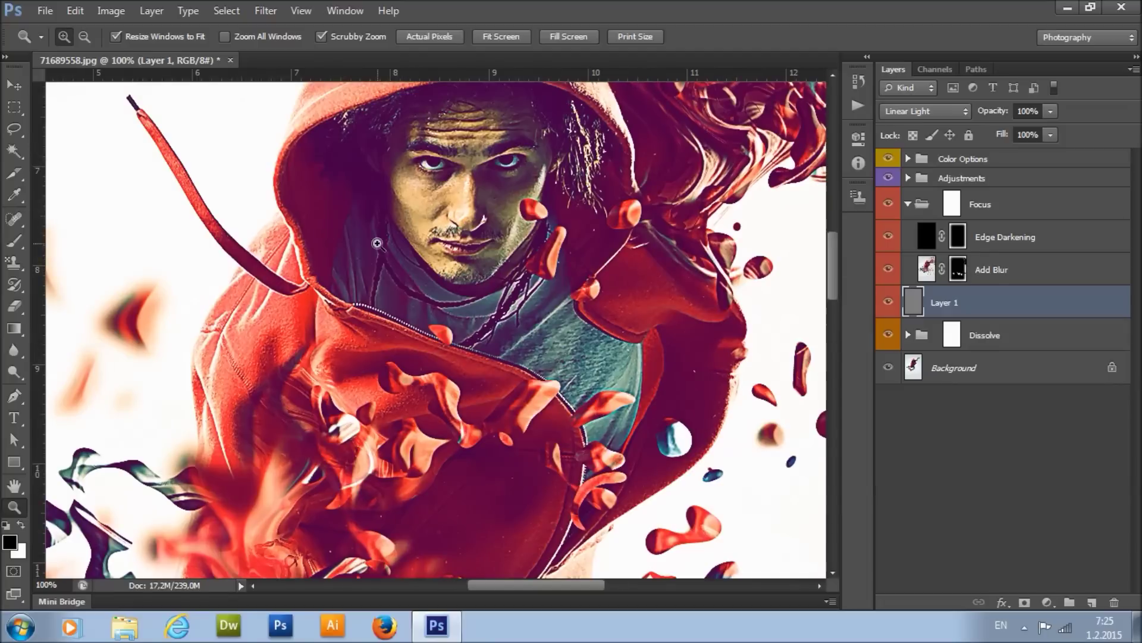
{"action": "key", "text": "alt"}
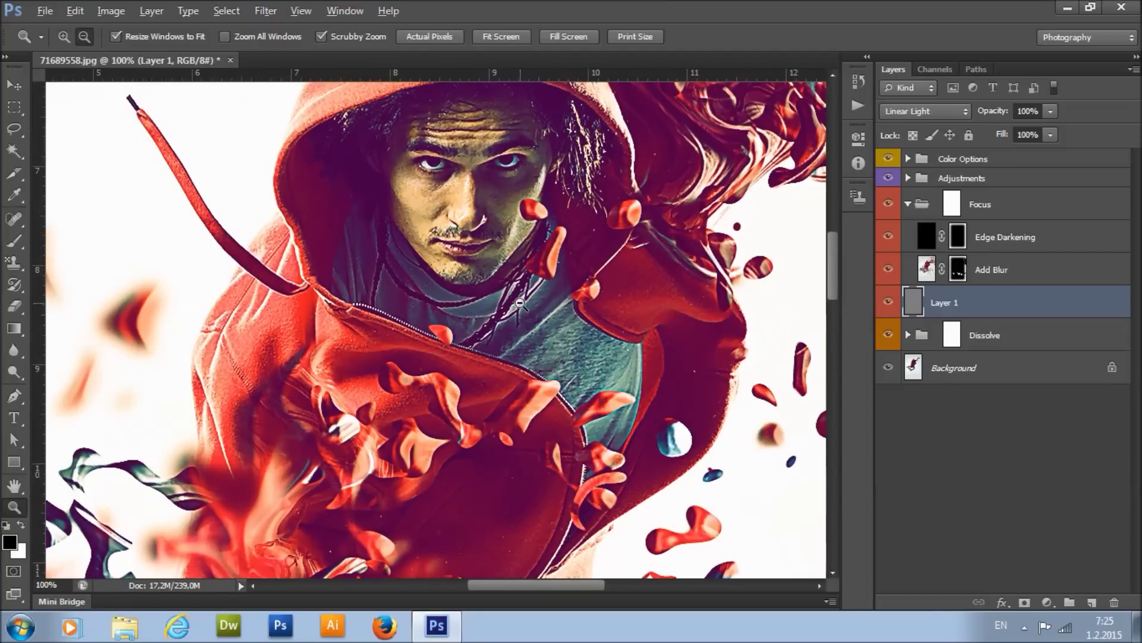
{"action": "left_click", "coordinate": [520, 303], "text": "alt"}
{"action": "left_click", "coordinate": [520, 303], "text": "alt"}
{"action": "left_click", "coordinate": [520, 303], "text": "alt"}
{"action": "left_click", "coordinate": [520, 303], "text": "alt"}
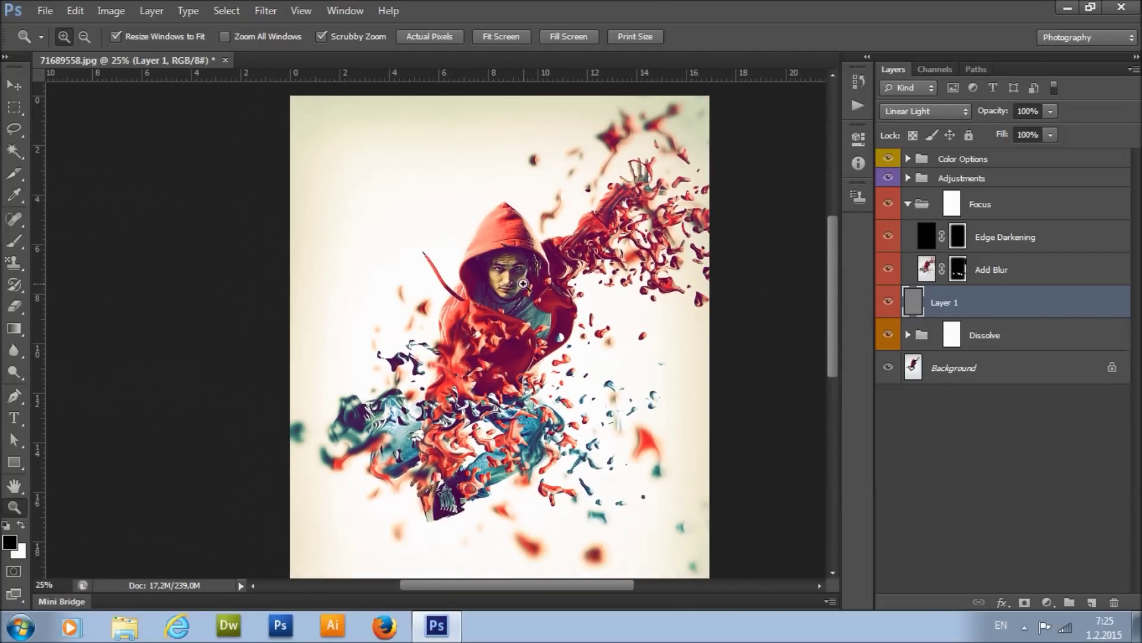
{"action": "left_click", "coordinate": [516, 291], "text": "alt"}
{"action": "left_click", "coordinate": [420, 244]}
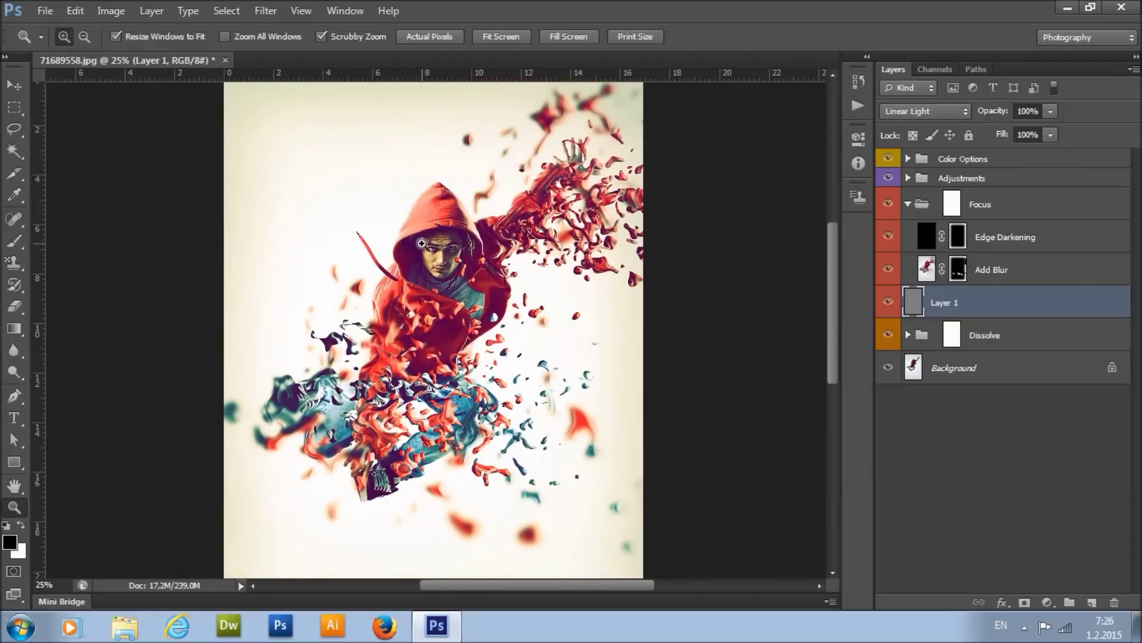
Step: Collapse the Focus group, hide everything above the Dissolve group, and select the Dissolve group
{"action": "left_click", "coordinate": [906, 204]}
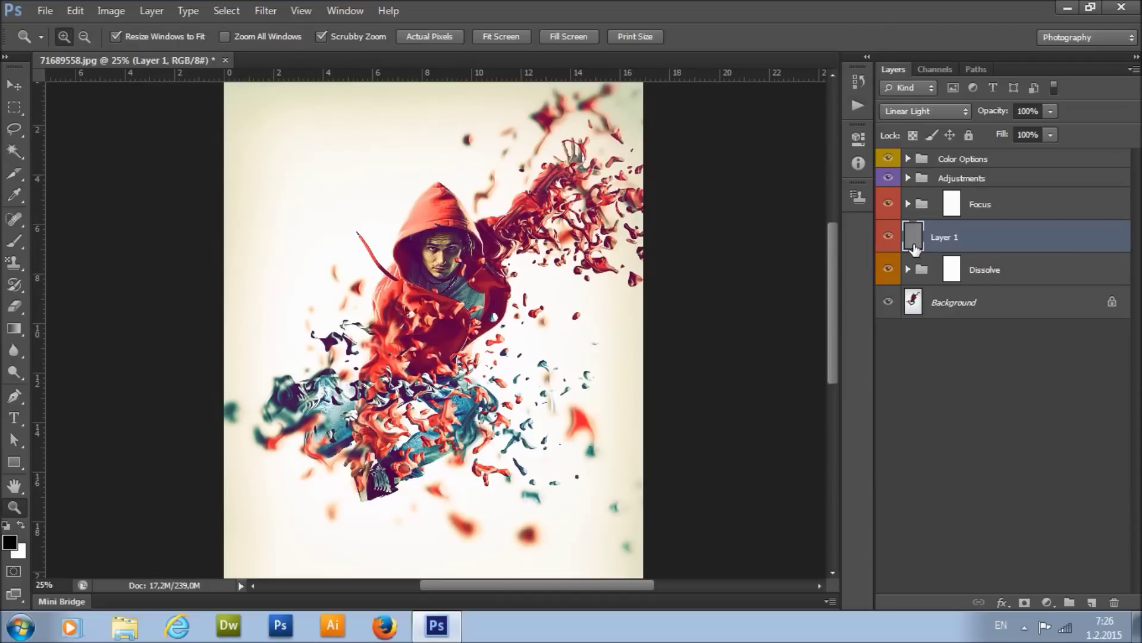
{"action": "left_click_drag", "start_coordinate": [890, 239], "coordinate": [889, 157]}
{"action": "left_click", "coordinate": [1024, 276]}
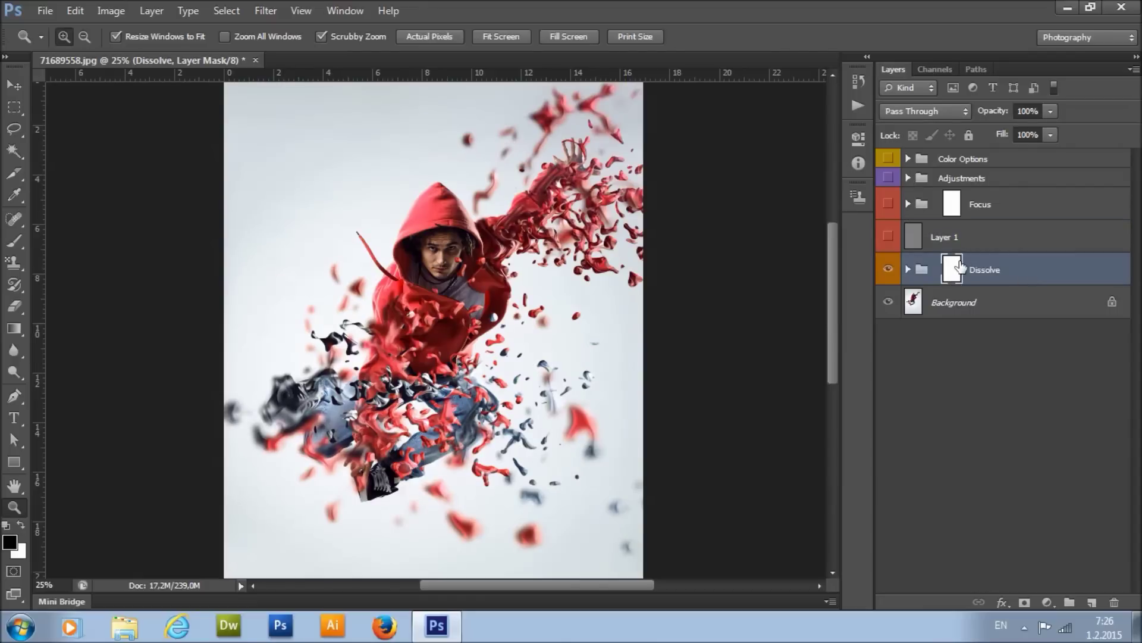
{"action": "left_click", "coordinate": [45, 11]}
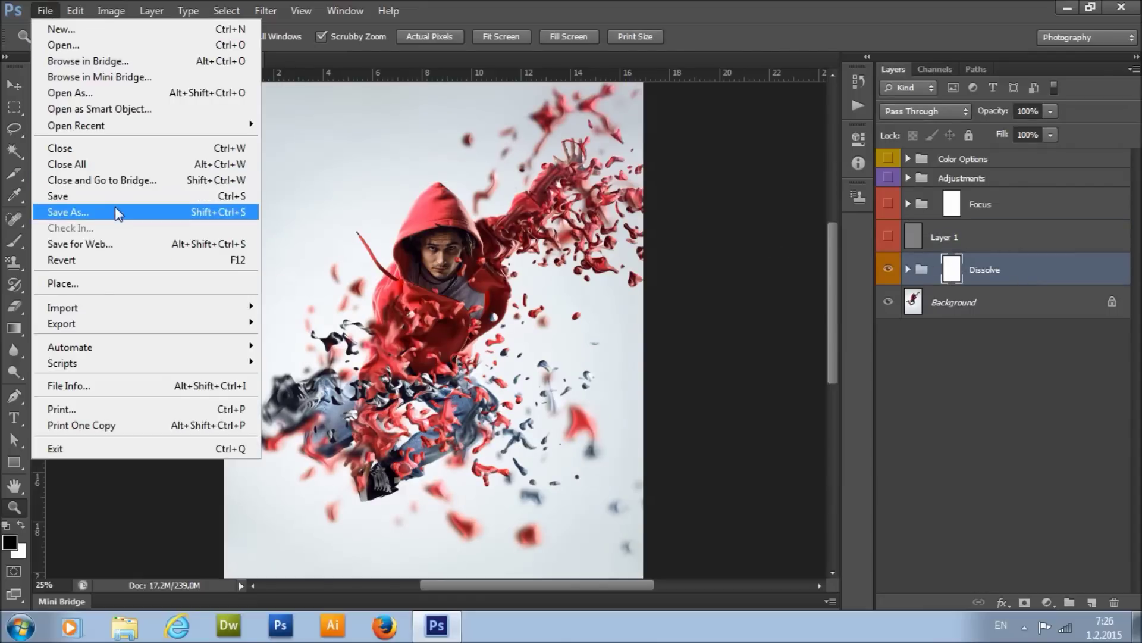
{"action": "left_click", "coordinate": [68, 213]}
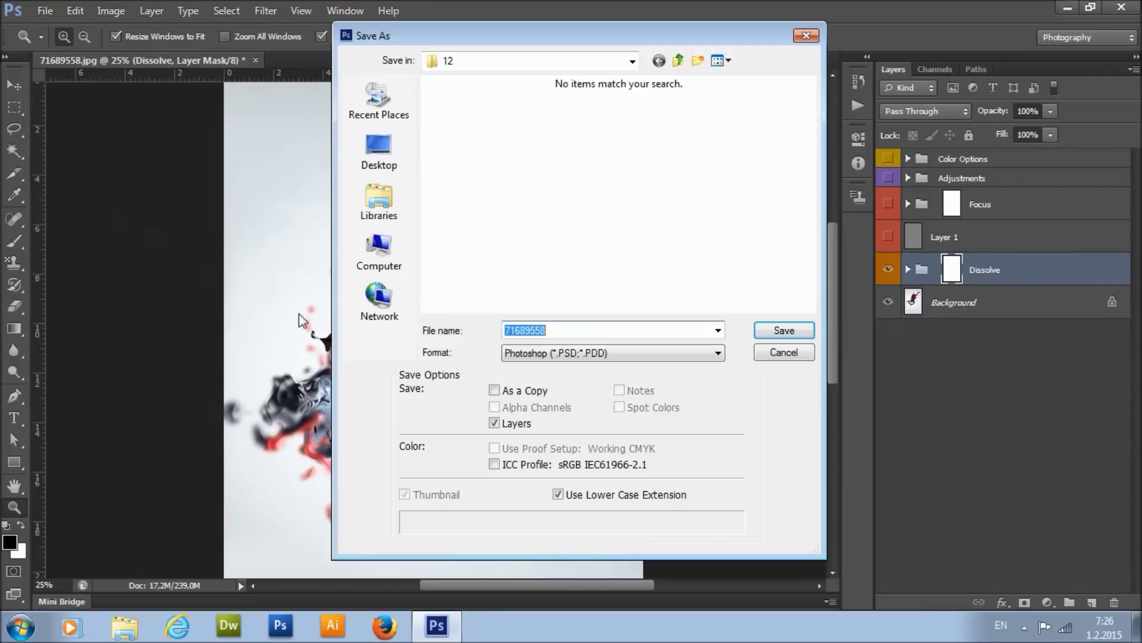
{"action": "left_click", "coordinate": [566, 360]}
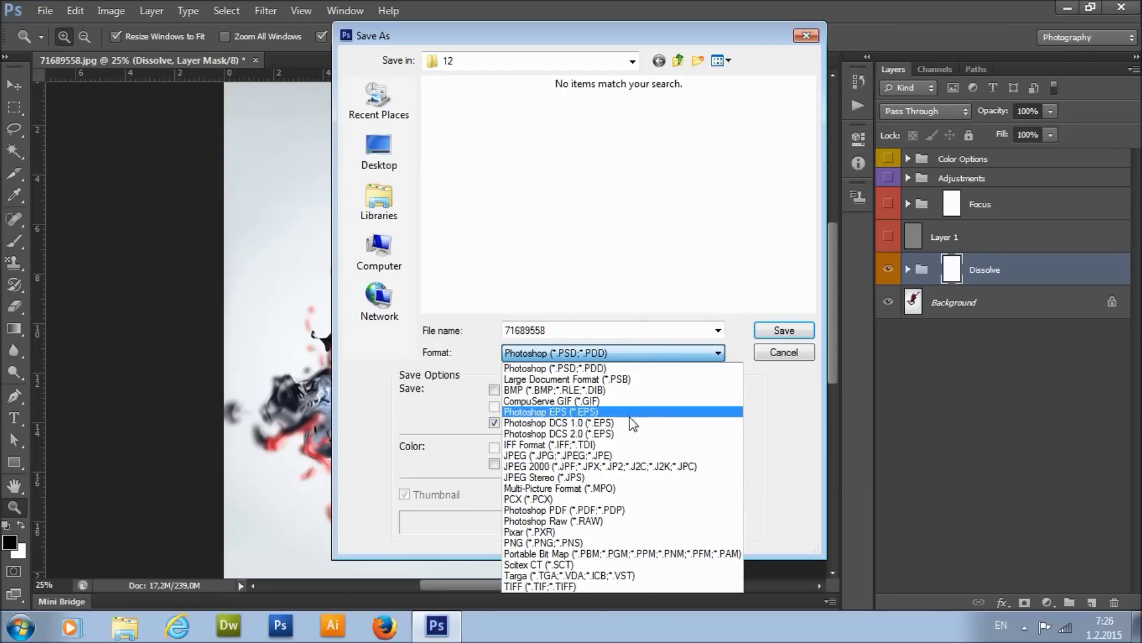
{"action": "left_click", "coordinate": [785, 352]}
{"action": "left_click", "coordinate": [786, 351]}
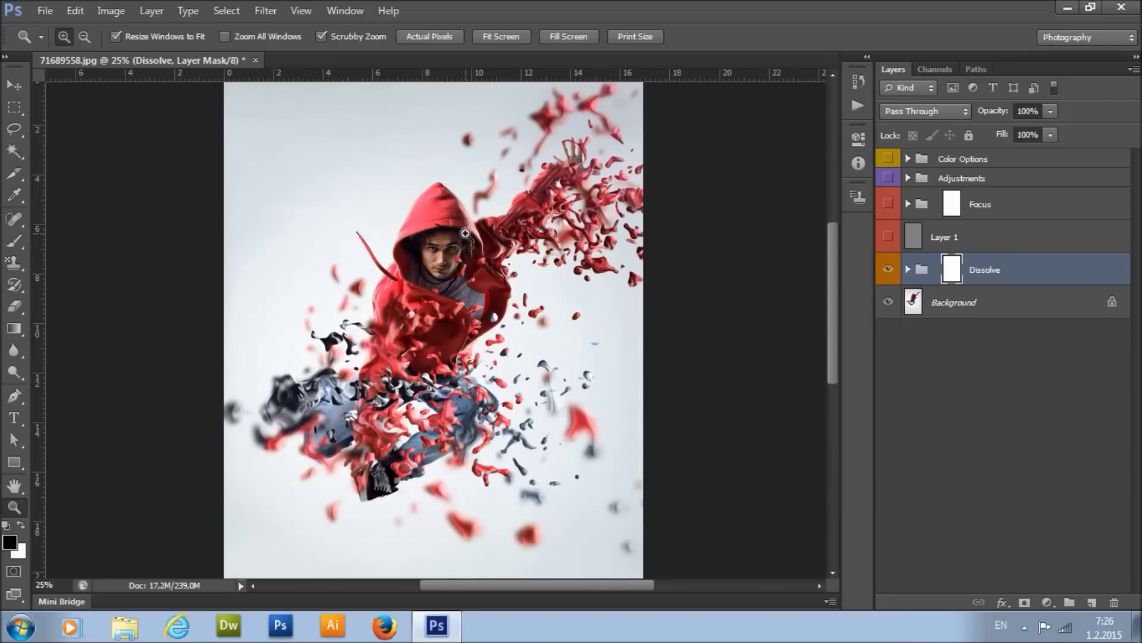
Step: Select the LEFT action in the Dissolve action set and close the actions list
{"action": "left_click", "coordinate": [856, 108]}
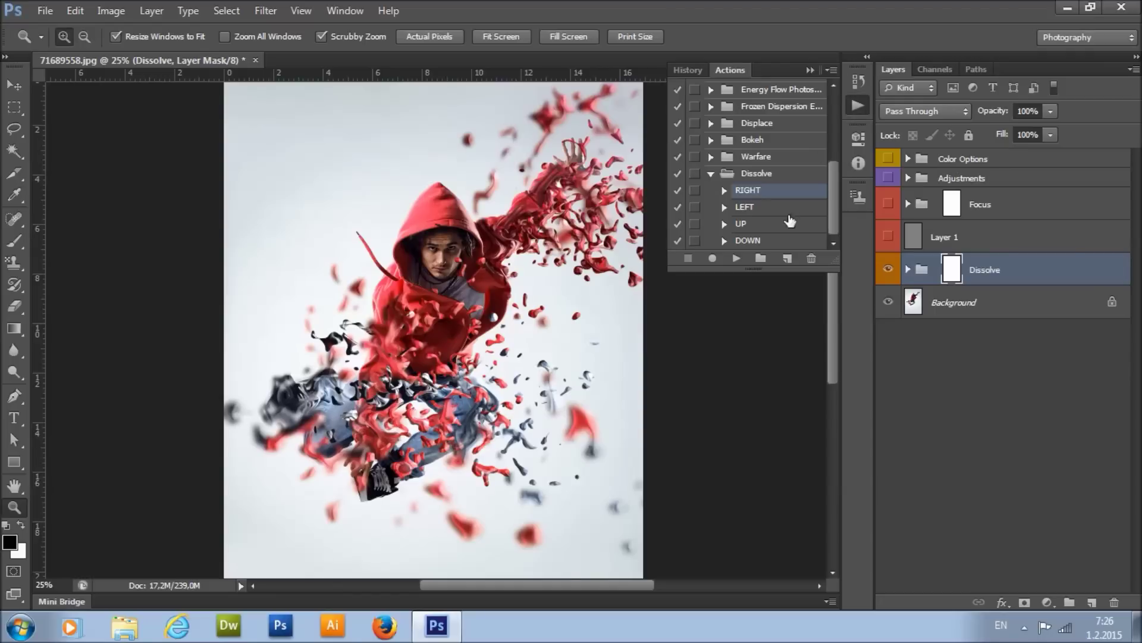
{"action": "left_click", "coordinate": [749, 210]}
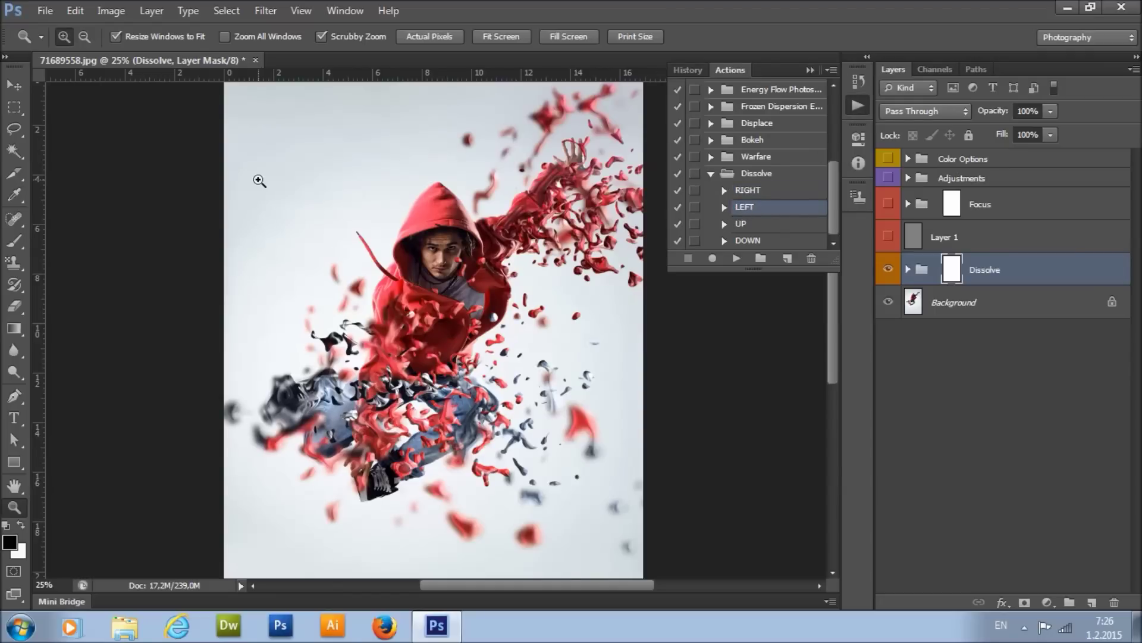
{"action": "left_click", "coordinate": [812, 70]}
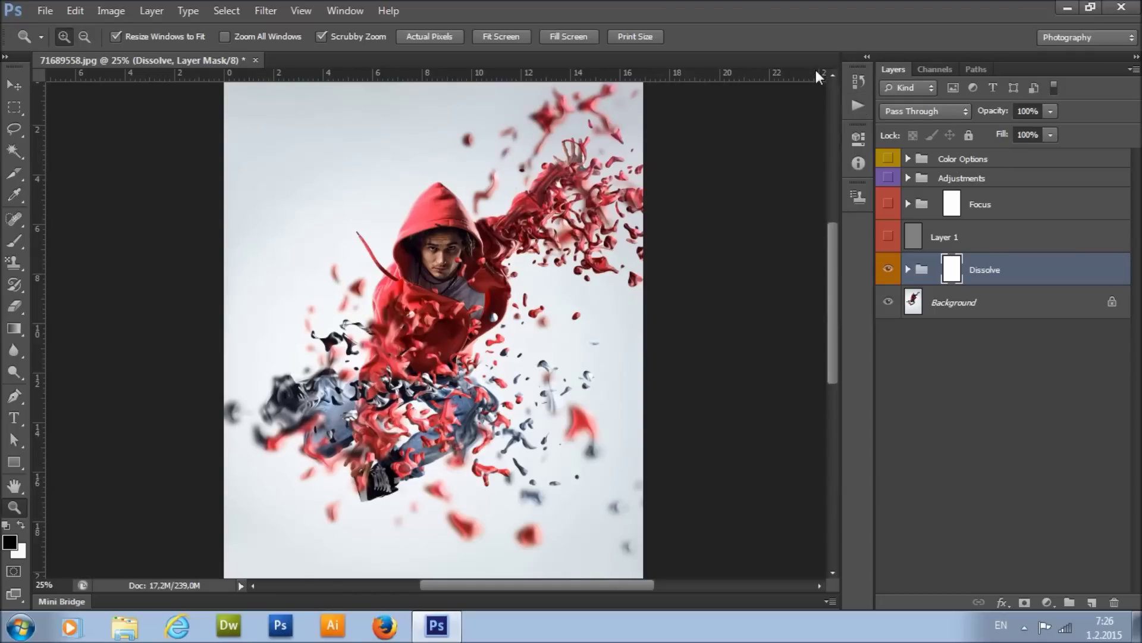
Step: Select Layer 1 and open the finished example image 3.jpg in its own document
{"action": "left_click", "coordinate": [944, 239]}
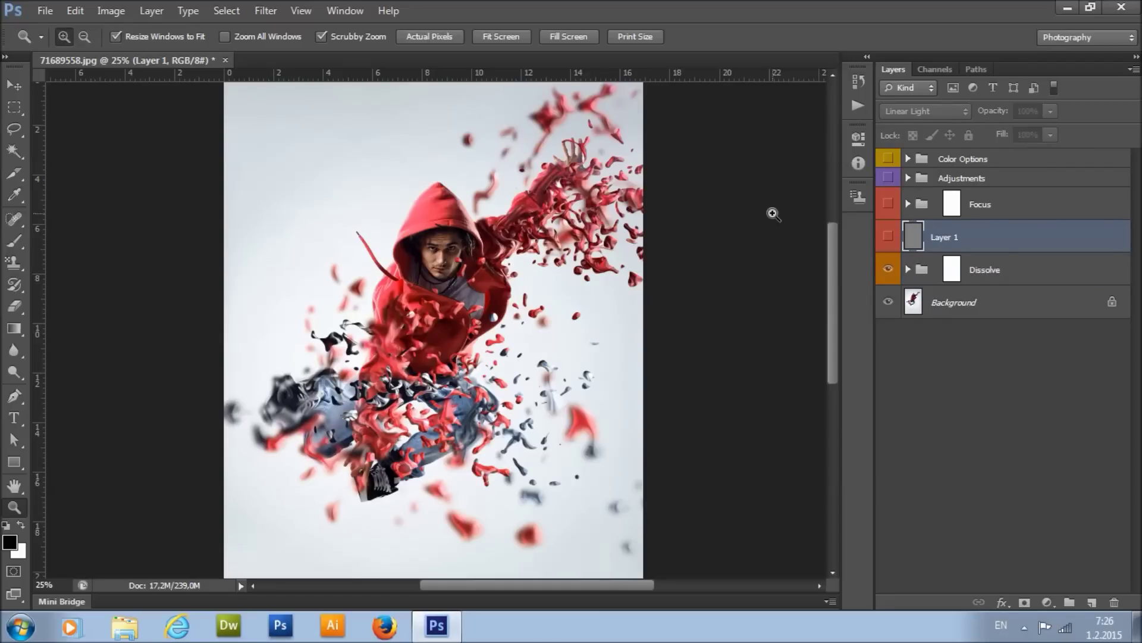
{"action": "left_click", "coordinate": [44, 10]}
{"action": "left_click", "coordinate": [51, 44]}
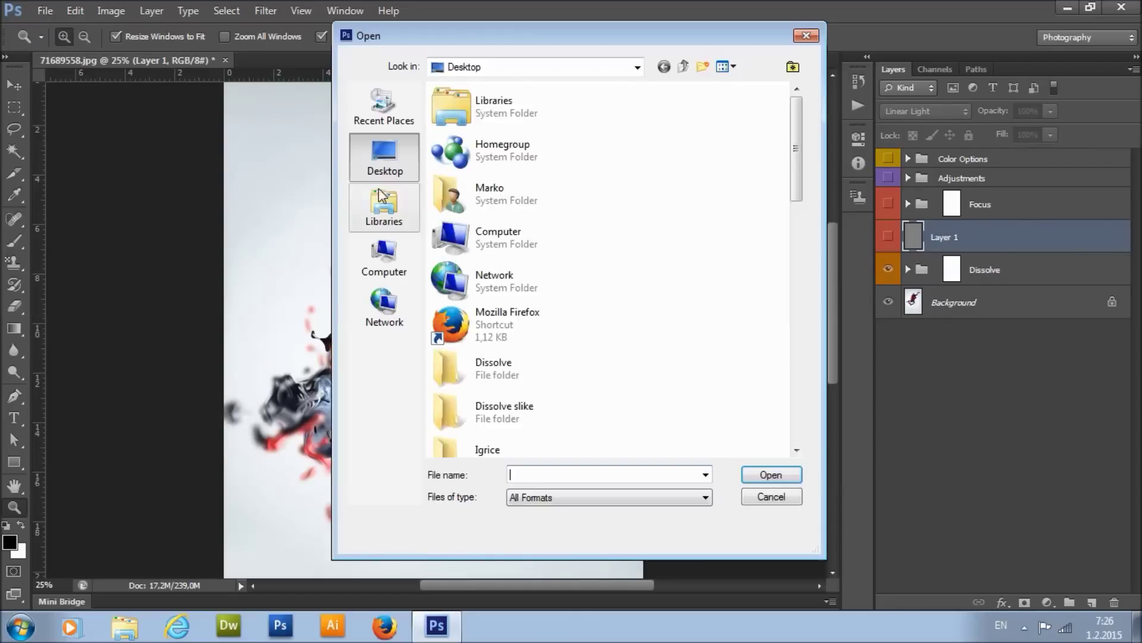
{"action": "scroll", "coordinate": [548, 250], "scroll_direction": "down", "scroll_amount": 5}
{"action": "double_click", "coordinate": [501, 107]}
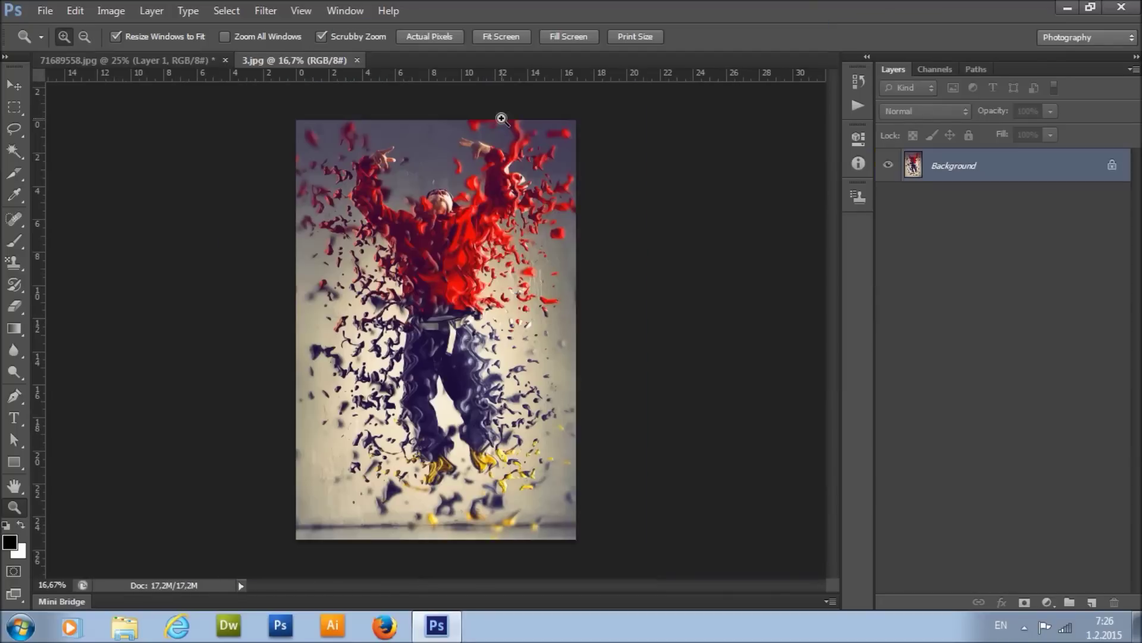
Step: Examine the dispersion on both sides of the jumping figure in 3.jpg, from raised hands to shoes, comparing it with the hooded dancer document
{"action": "left_click", "coordinate": [456, 260]}
{"action": "scroll", "coordinate": [453, 259], "scroll_direction": "down", "scroll_amount": 1}
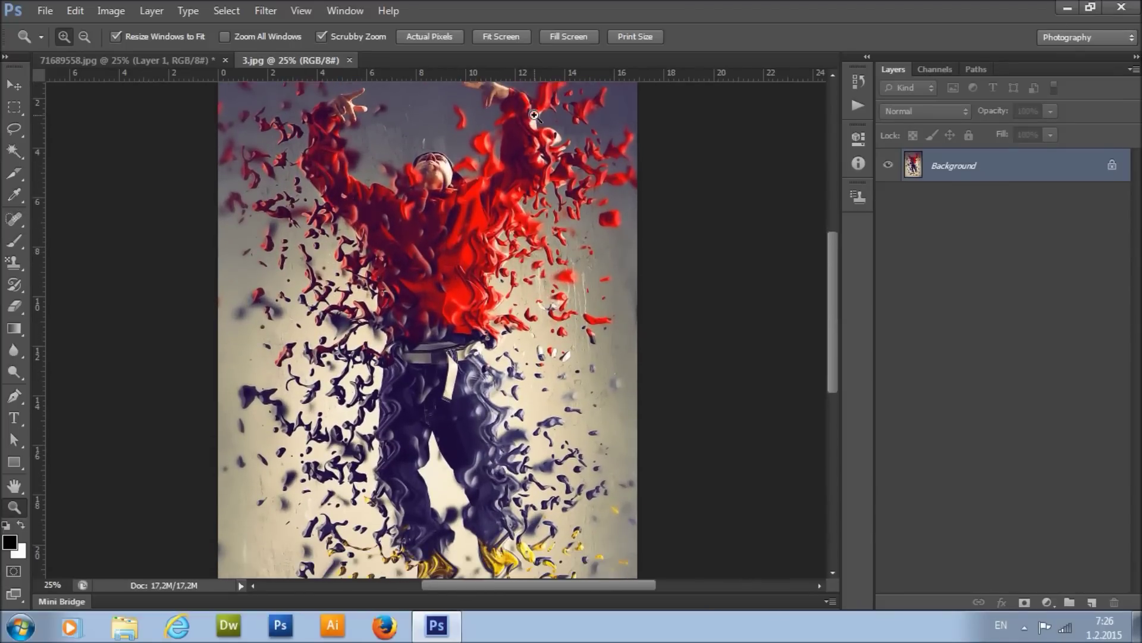
{"action": "scroll", "coordinate": [515, 547], "scroll_direction": "down", "scroll_amount": 1}
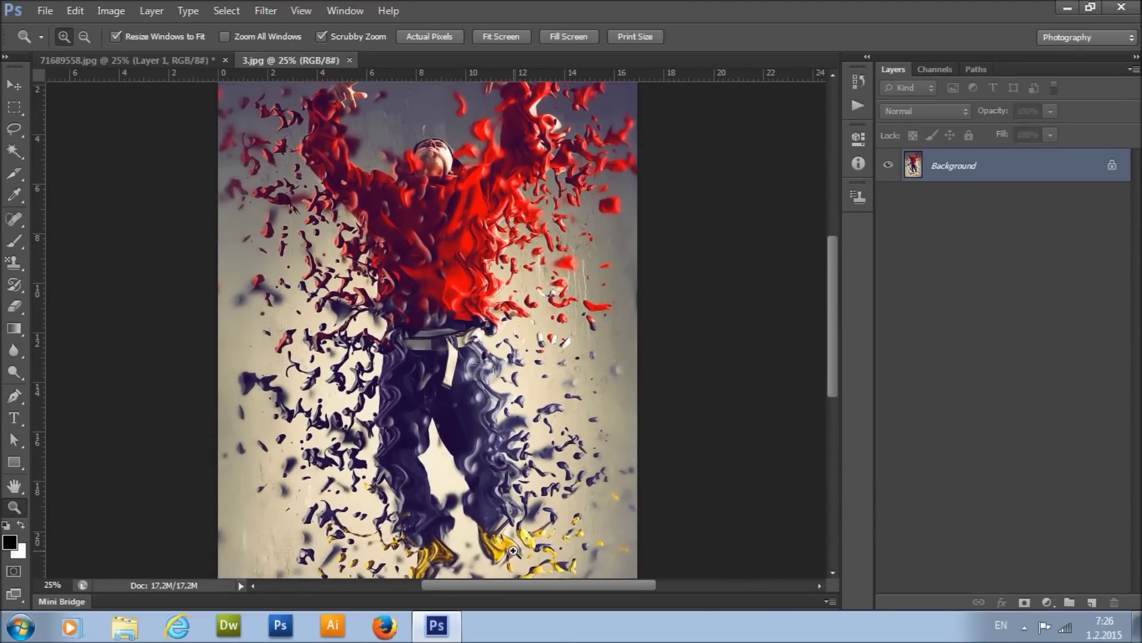
{"action": "left_click", "coordinate": [160, 61]}
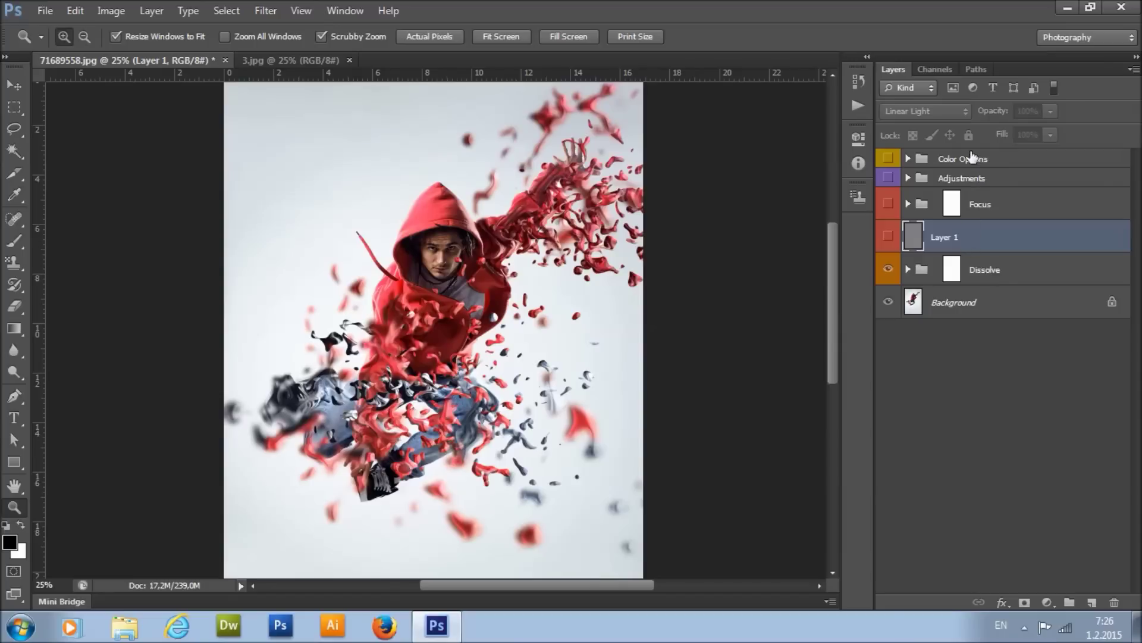
{"action": "left_click", "coordinate": [330, 62]}
{"action": "scroll", "coordinate": [510, 292], "scroll_direction": "up", "scroll_amount": 2}
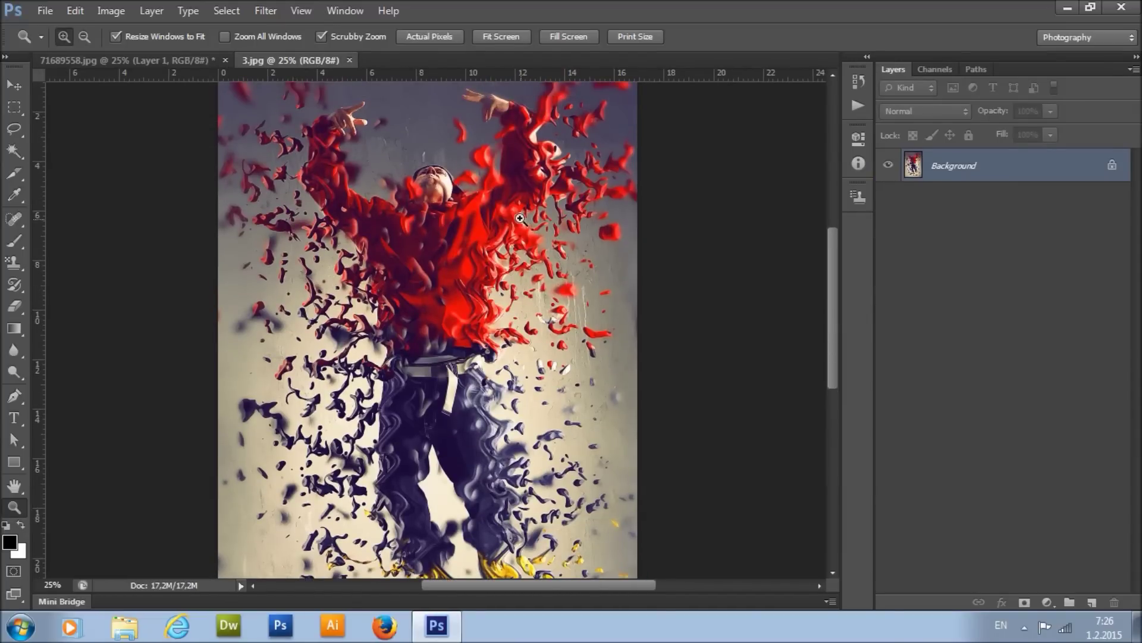
{"action": "scroll", "coordinate": [343, 208], "scroll_direction": "up", "scroll_amount": 2}
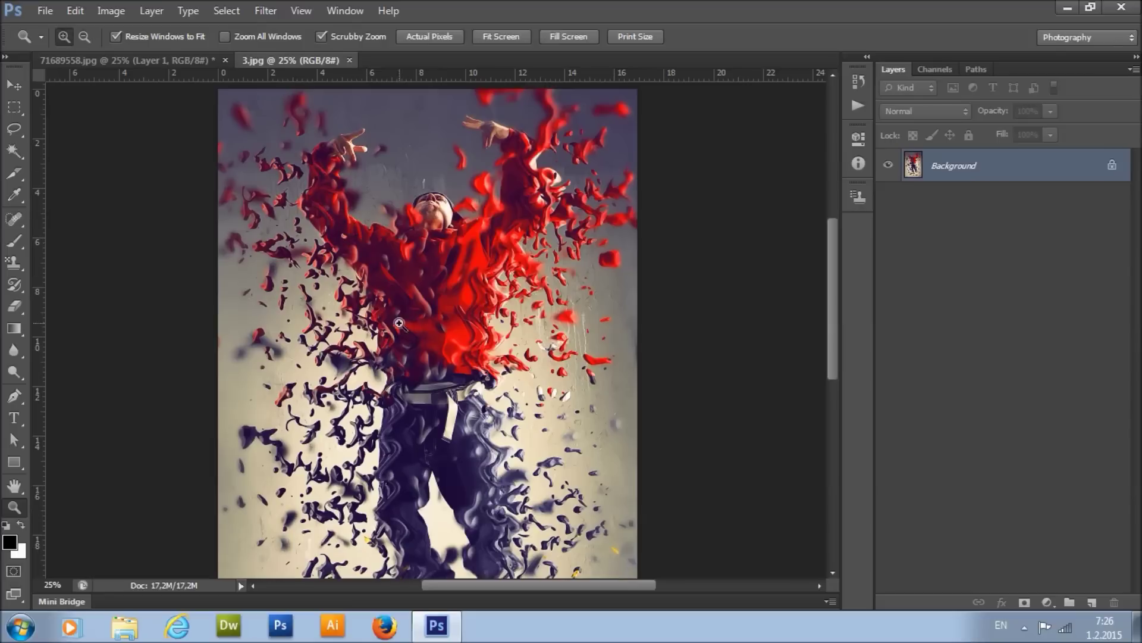
{"action": "scroll", "coordinate": [397, 357], "scroll_direction": "down", "scroll_amount": 5}
{"action": "scroll", "coordinate": [398, 395], "scroll_direction": "down", "scroll_amount": 1}
{"action": "scroll", "coordinate": [397, 393], "scroll_direction": "up", "scroll_amount": 3}
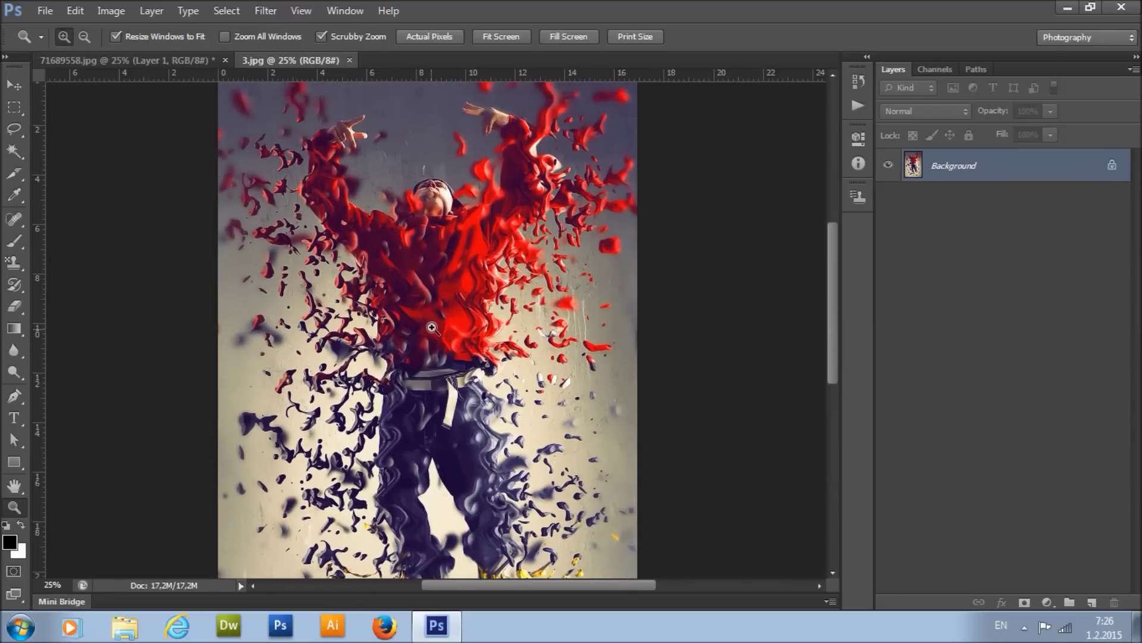
{"action": "scroll", "coordinate": [386, 316], "scroll_direction": "down", "scroll_amount": 3}
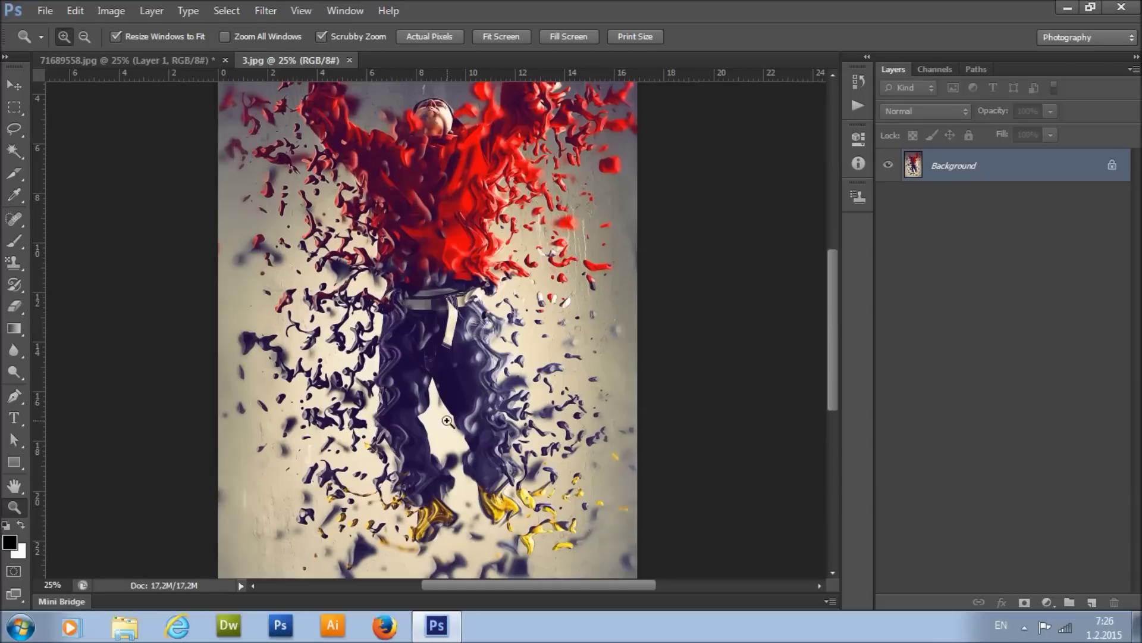
{"action": "scroll", "coordinate": [417, 298], "scroll_direction": "up", "scroll_amount": 4}
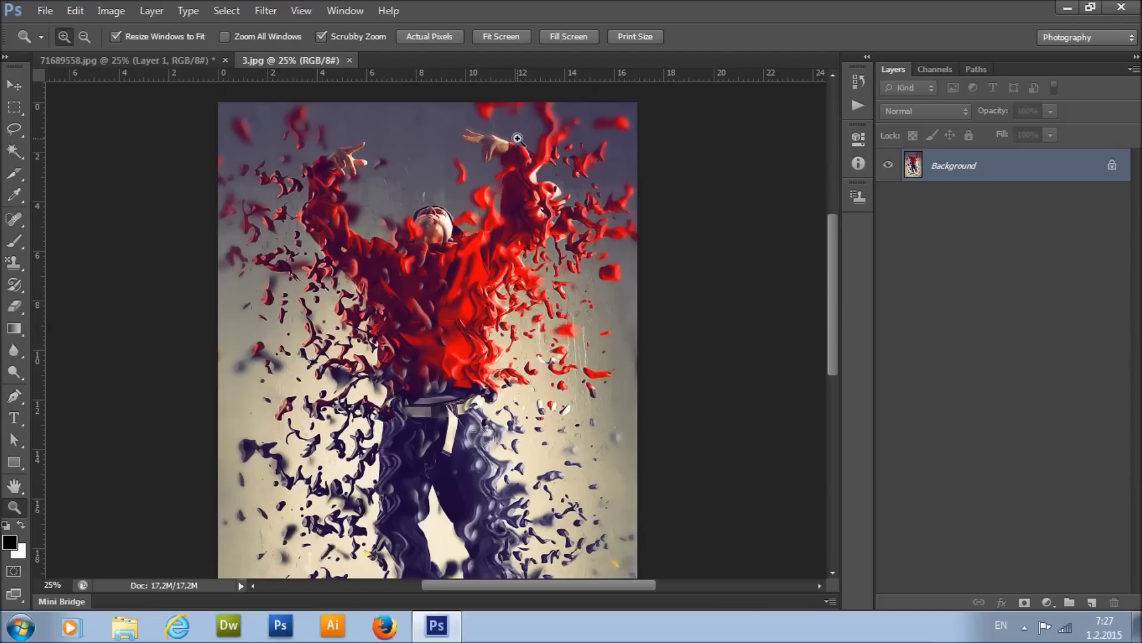
{"action": "scroll", "coordinate": [512, 262], "scroll_direction": "down", "scroll_amount": 3}
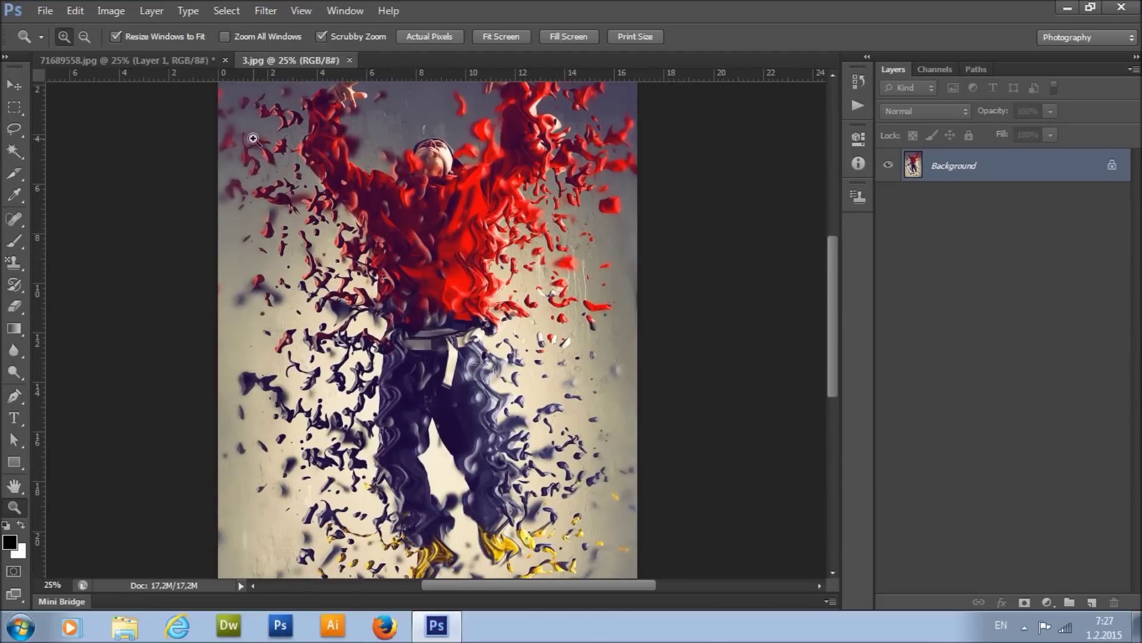
Step: Return to 71689558.jpg and show Layer 1 and the Focus, Adjustments and Color Options groups again
{"action": "left_click", "coordinate": [174, 59]}
{"action": "left_click_drag", "start_coordinate": [889, 232], "coordinate": [887, 159]}
{"action": "left_click", "coordinate": [444, 311]}
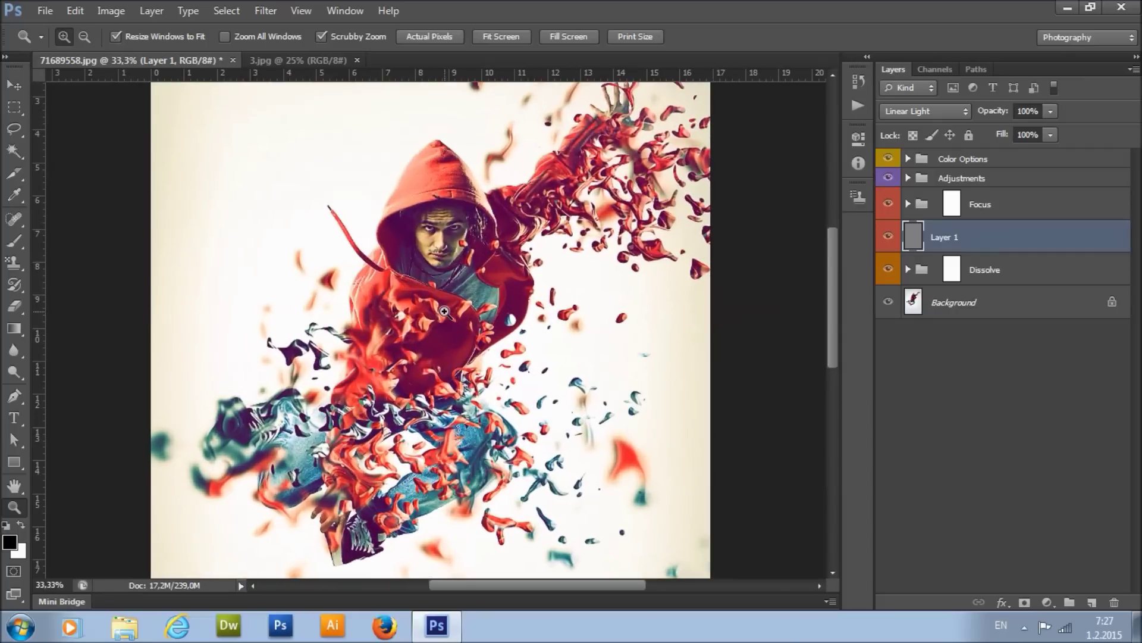